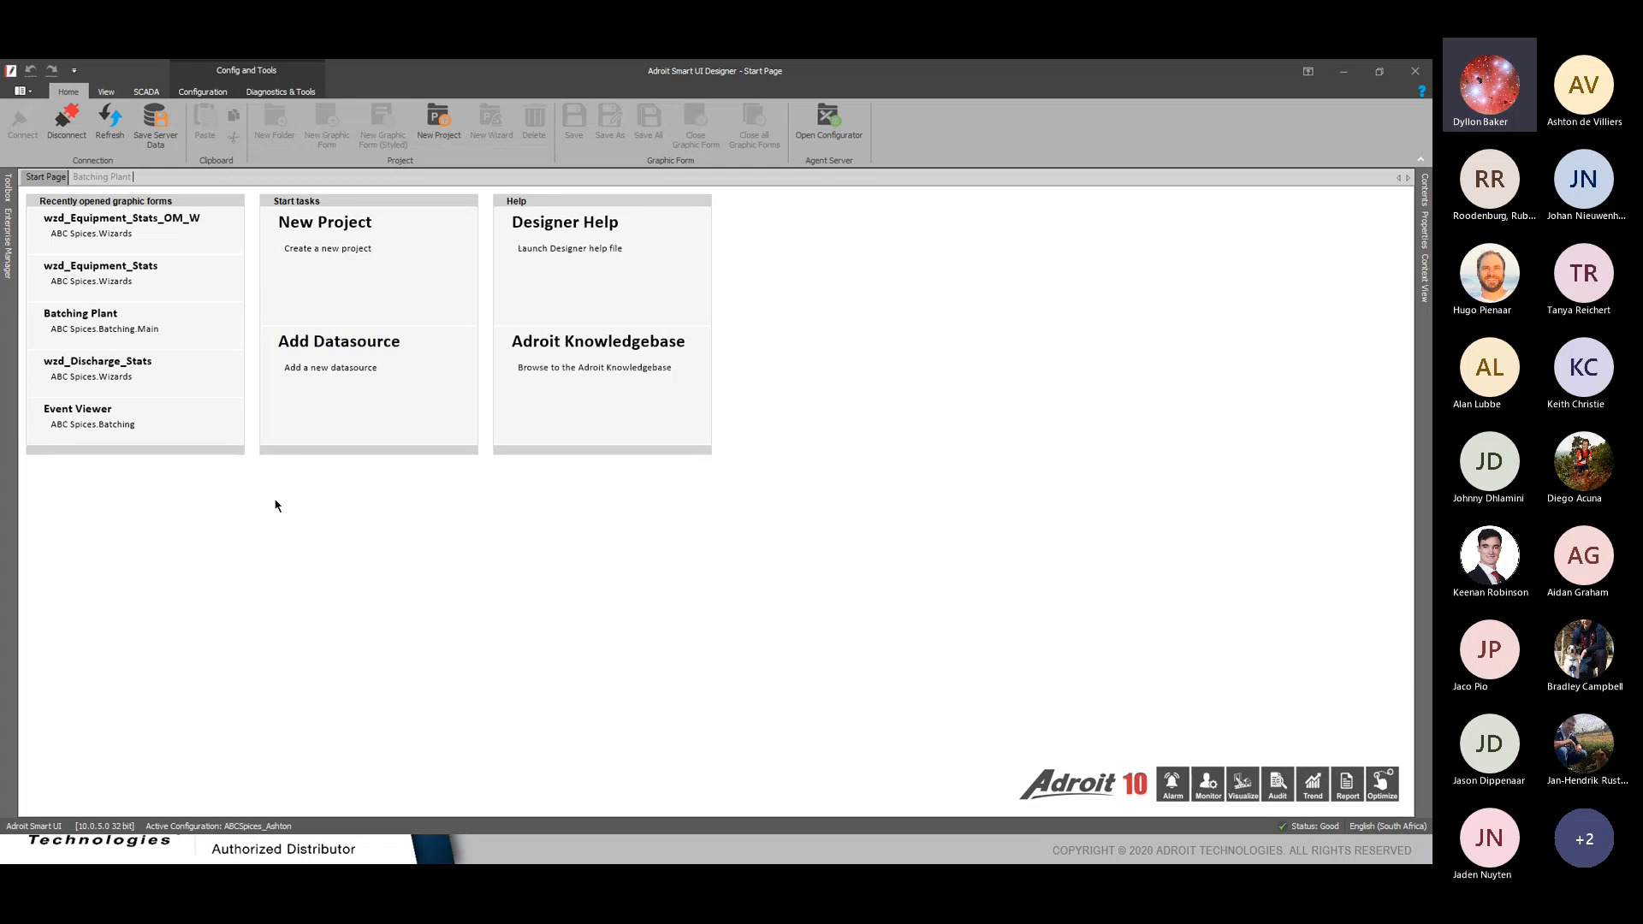
# Open the Batching Plant graphic form and select the heater wizard on the mixing tank
pyautogui.moveTo(158, 331)
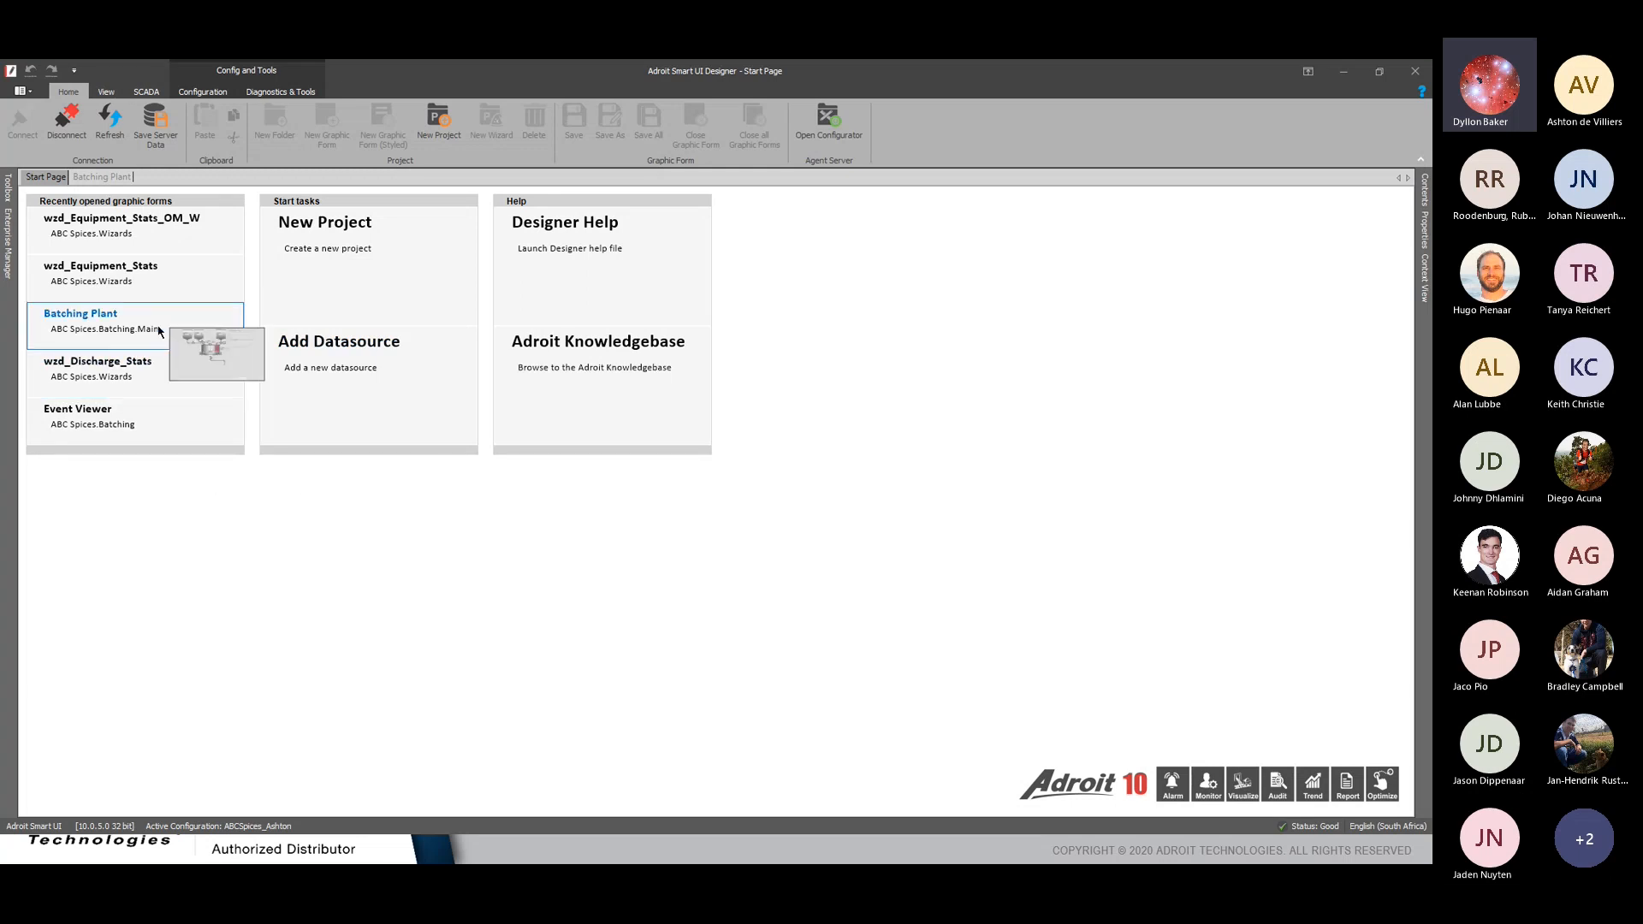
pyautogui.moveTo(168, 342); pyautogui.dragTo(102, 180)
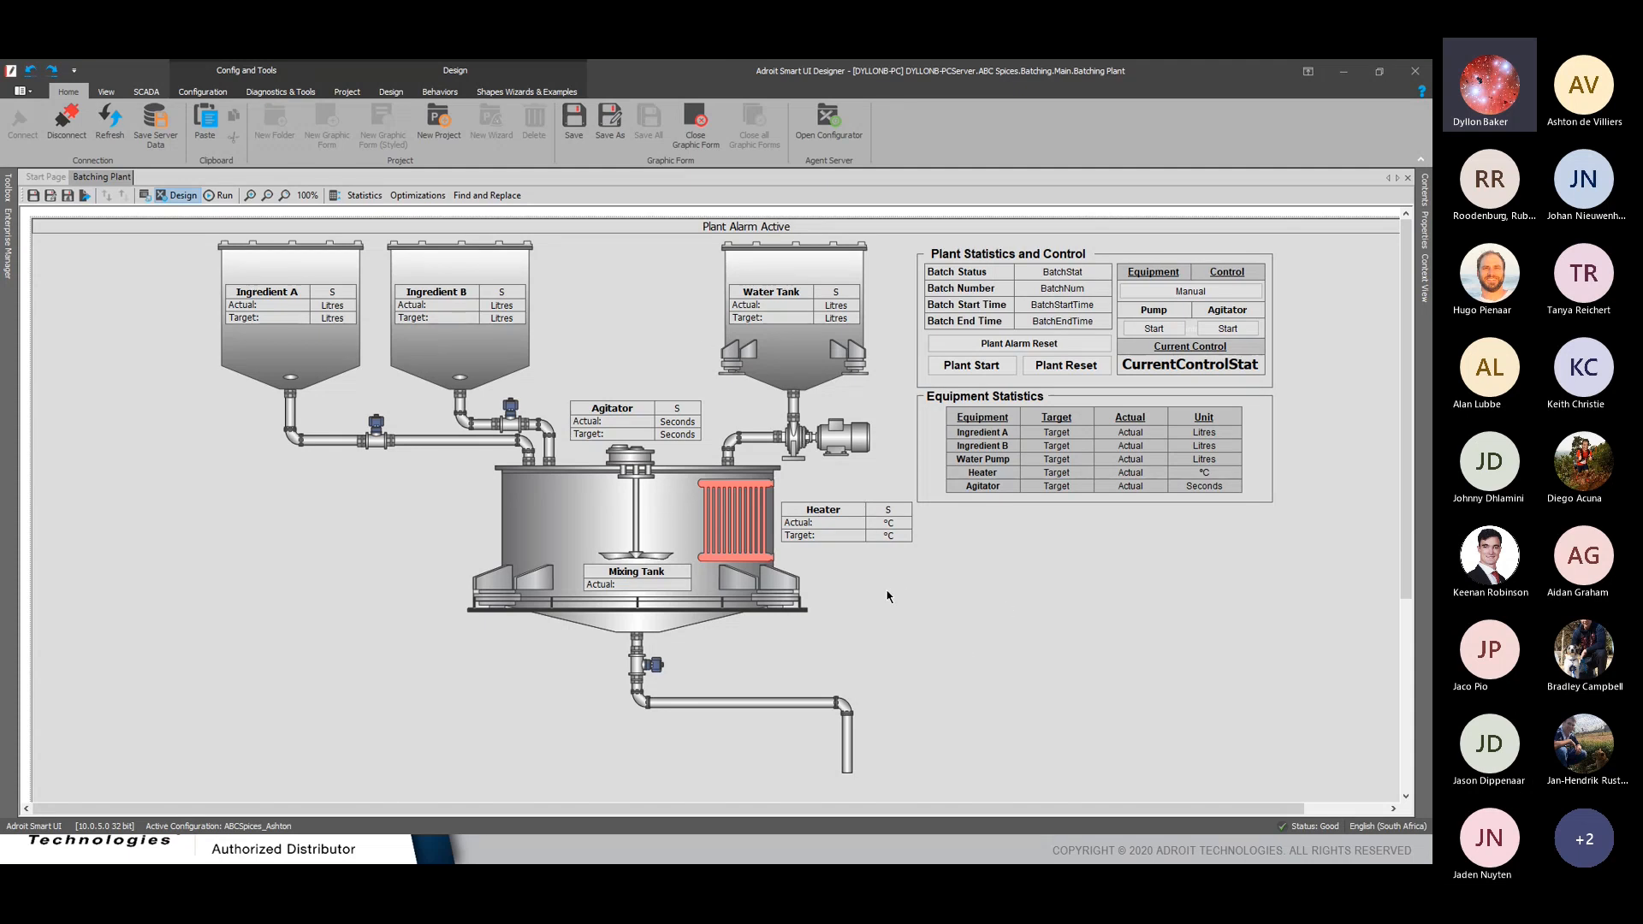
pyautogui.click(867, 534)
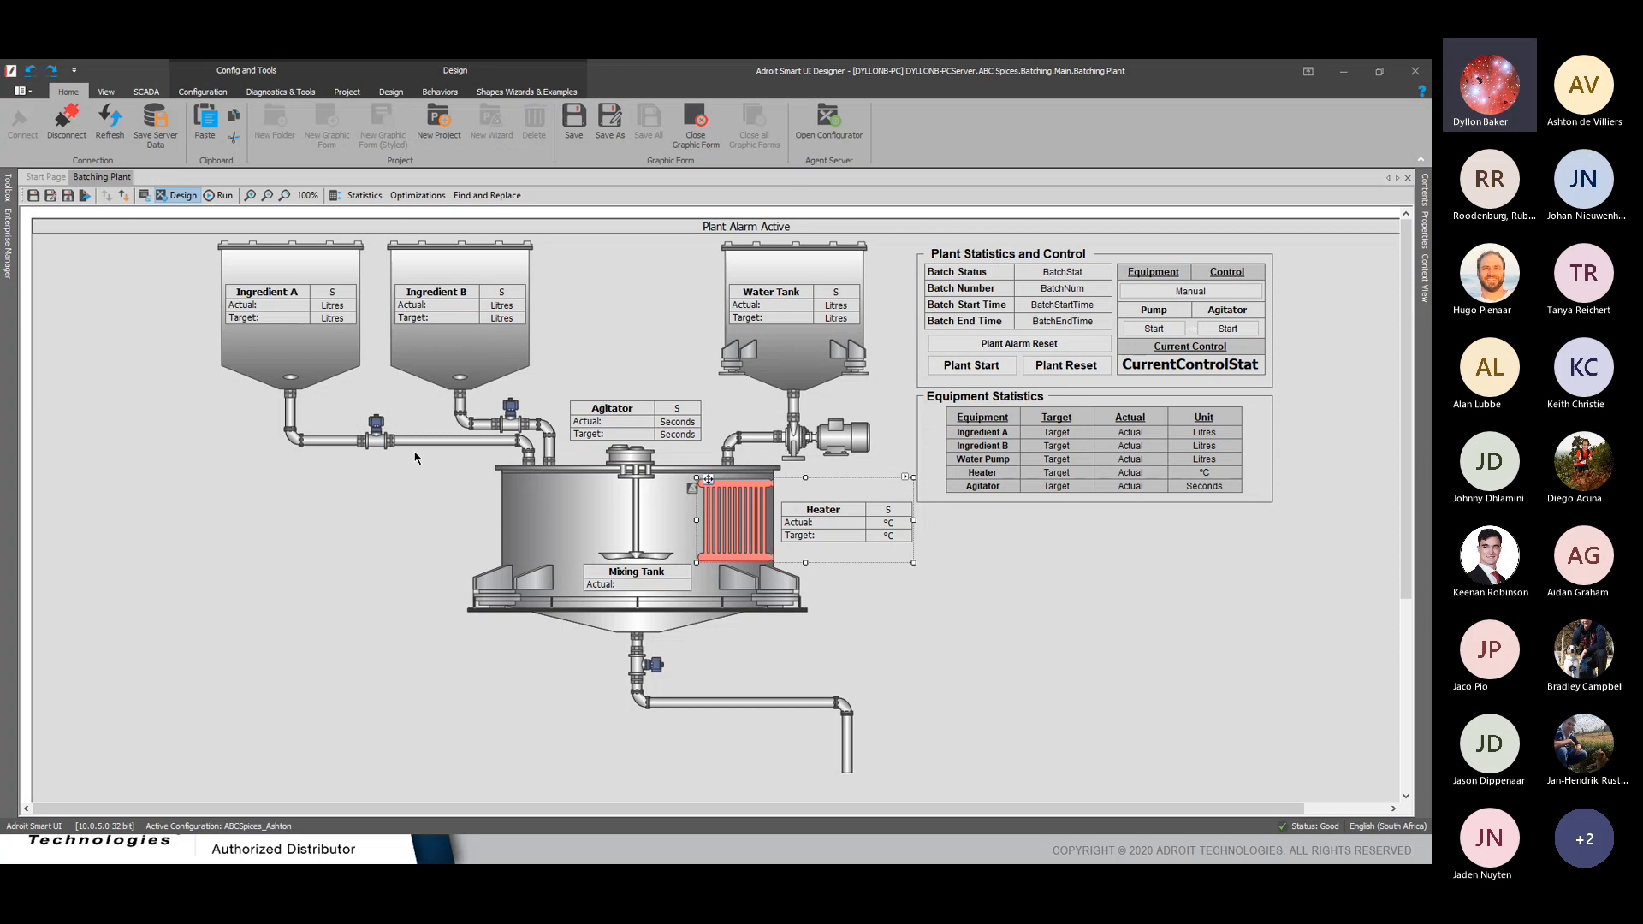
# Start creating an object template from the wzd_Equipment_Stats_OM_W wizard in the ABC Spices project
pyautogui.click(9, 242)
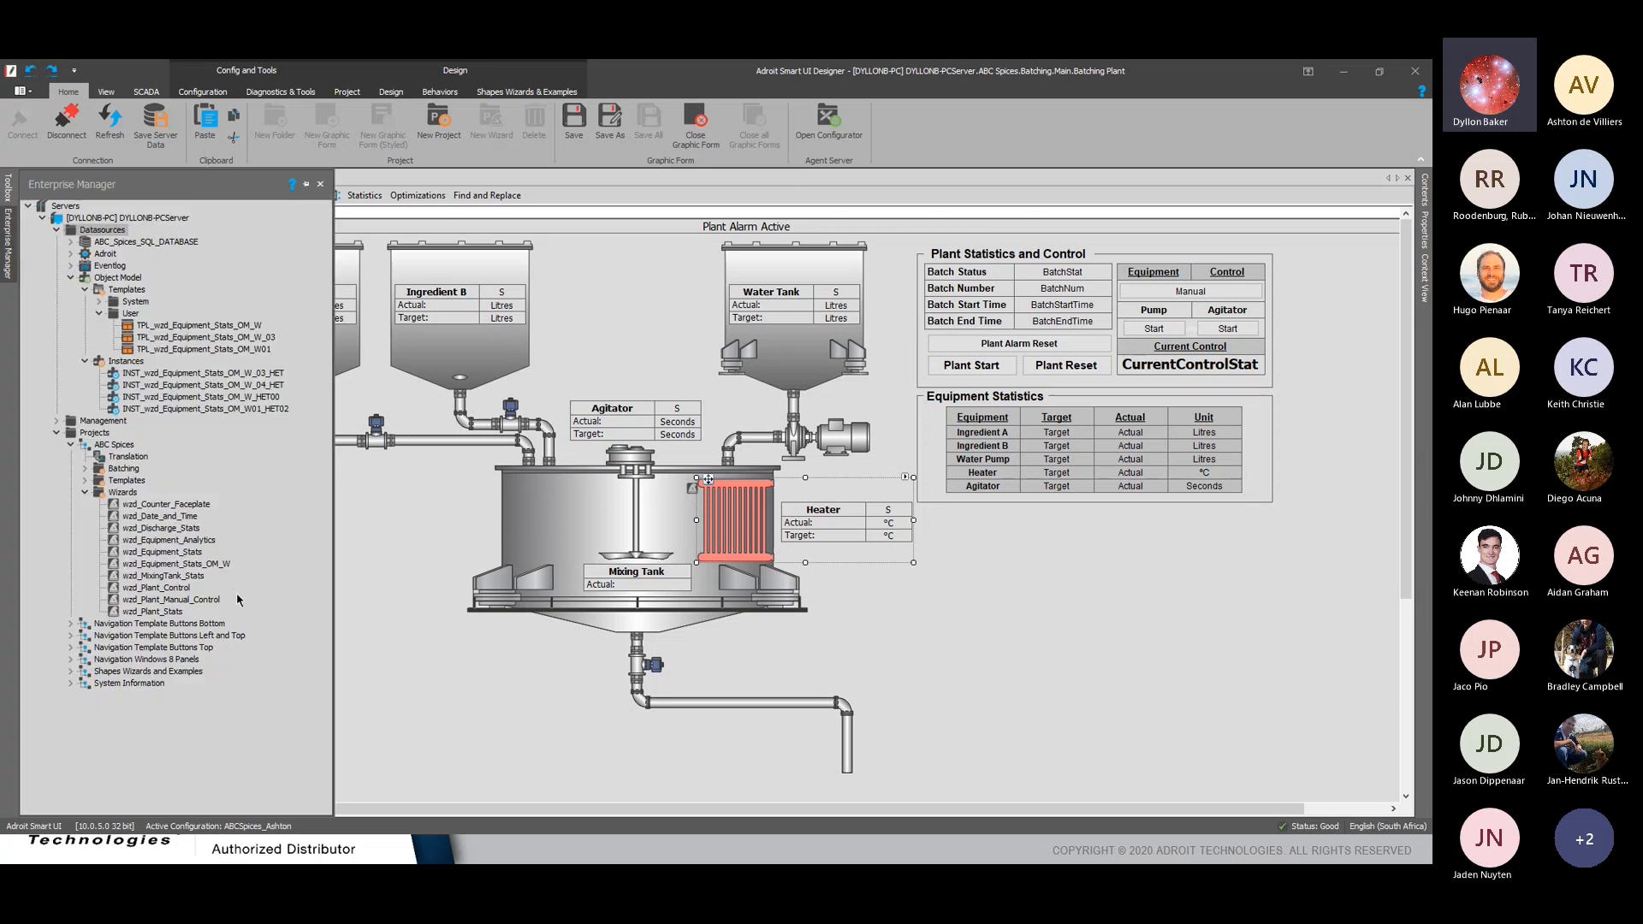
pyautogui.click(210, 565)
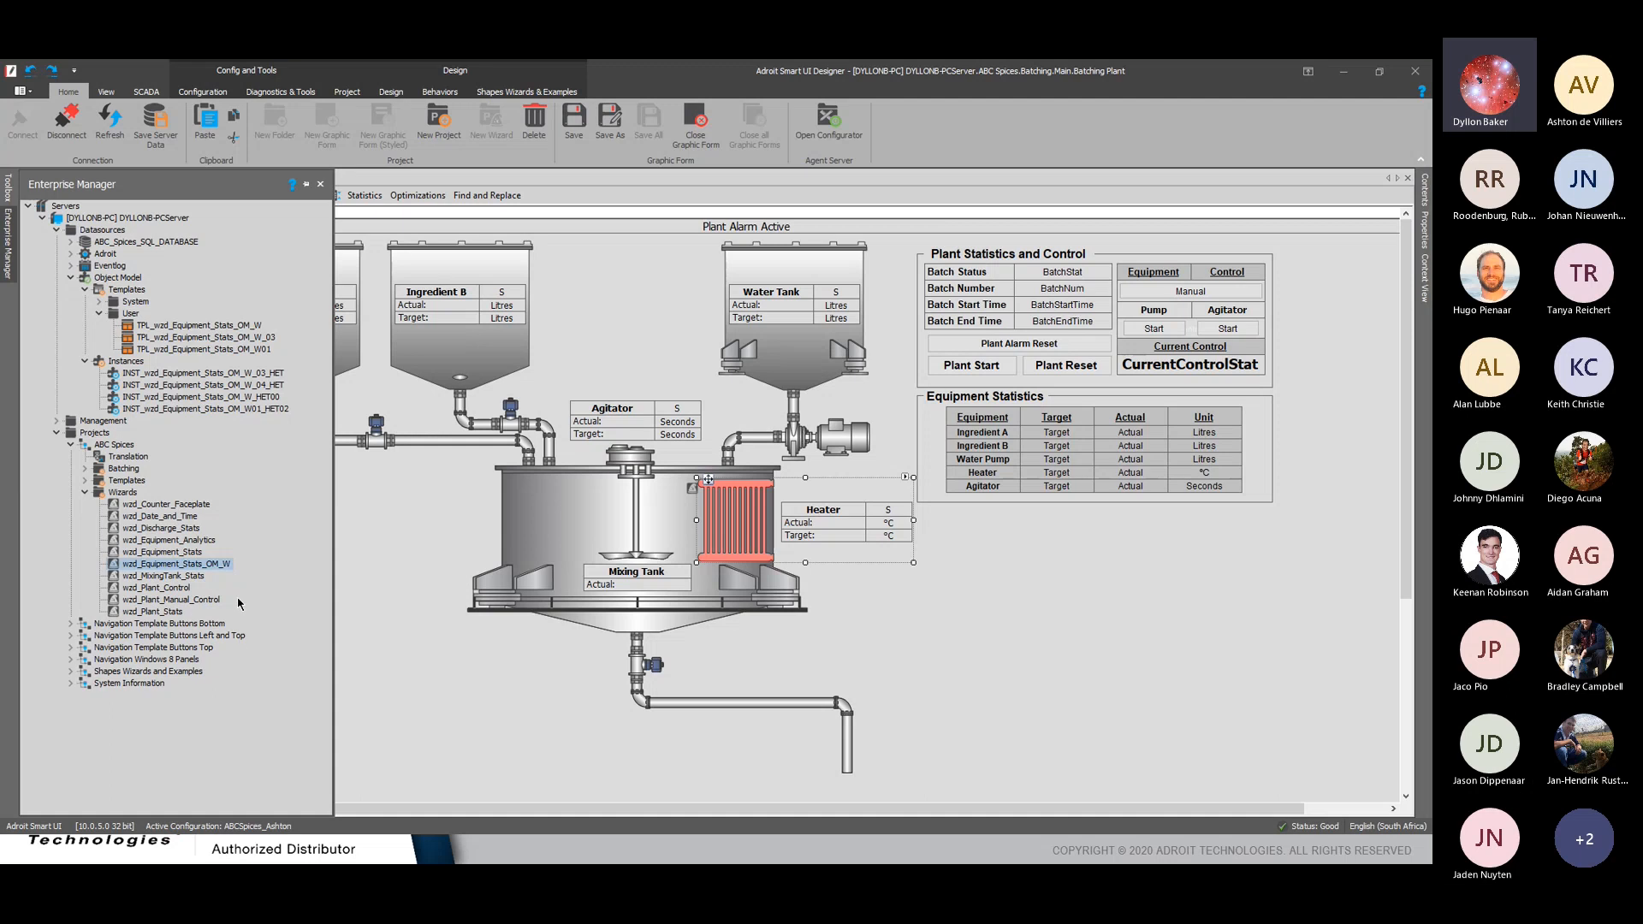
pyautogui.rightClick(200, 565)
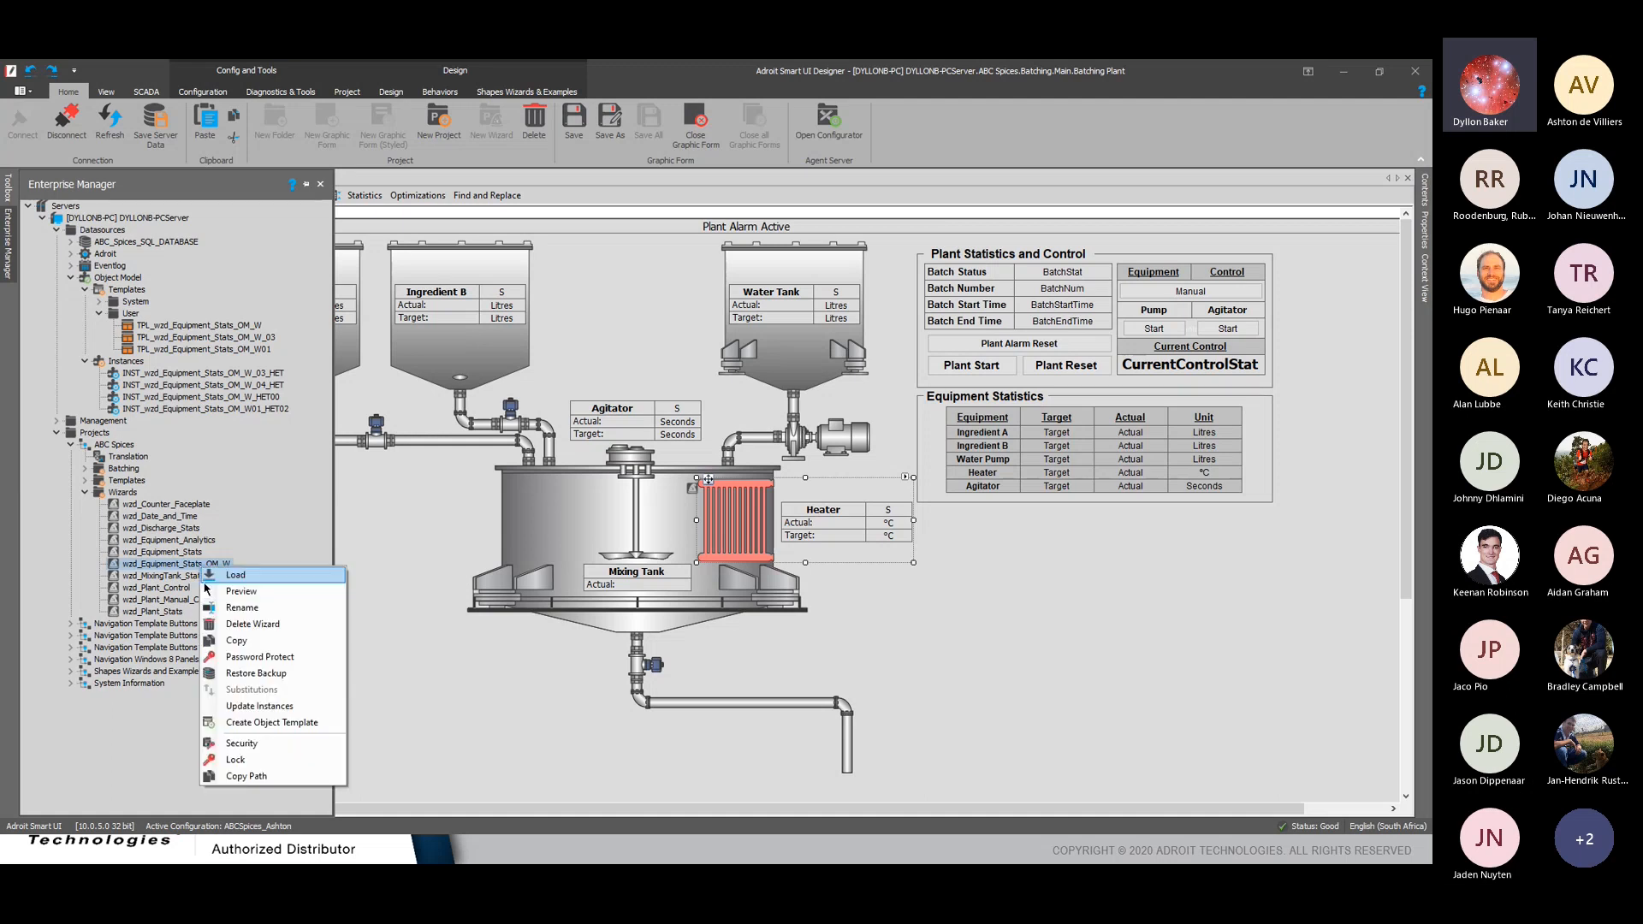
pyautogui.click(308, 726)
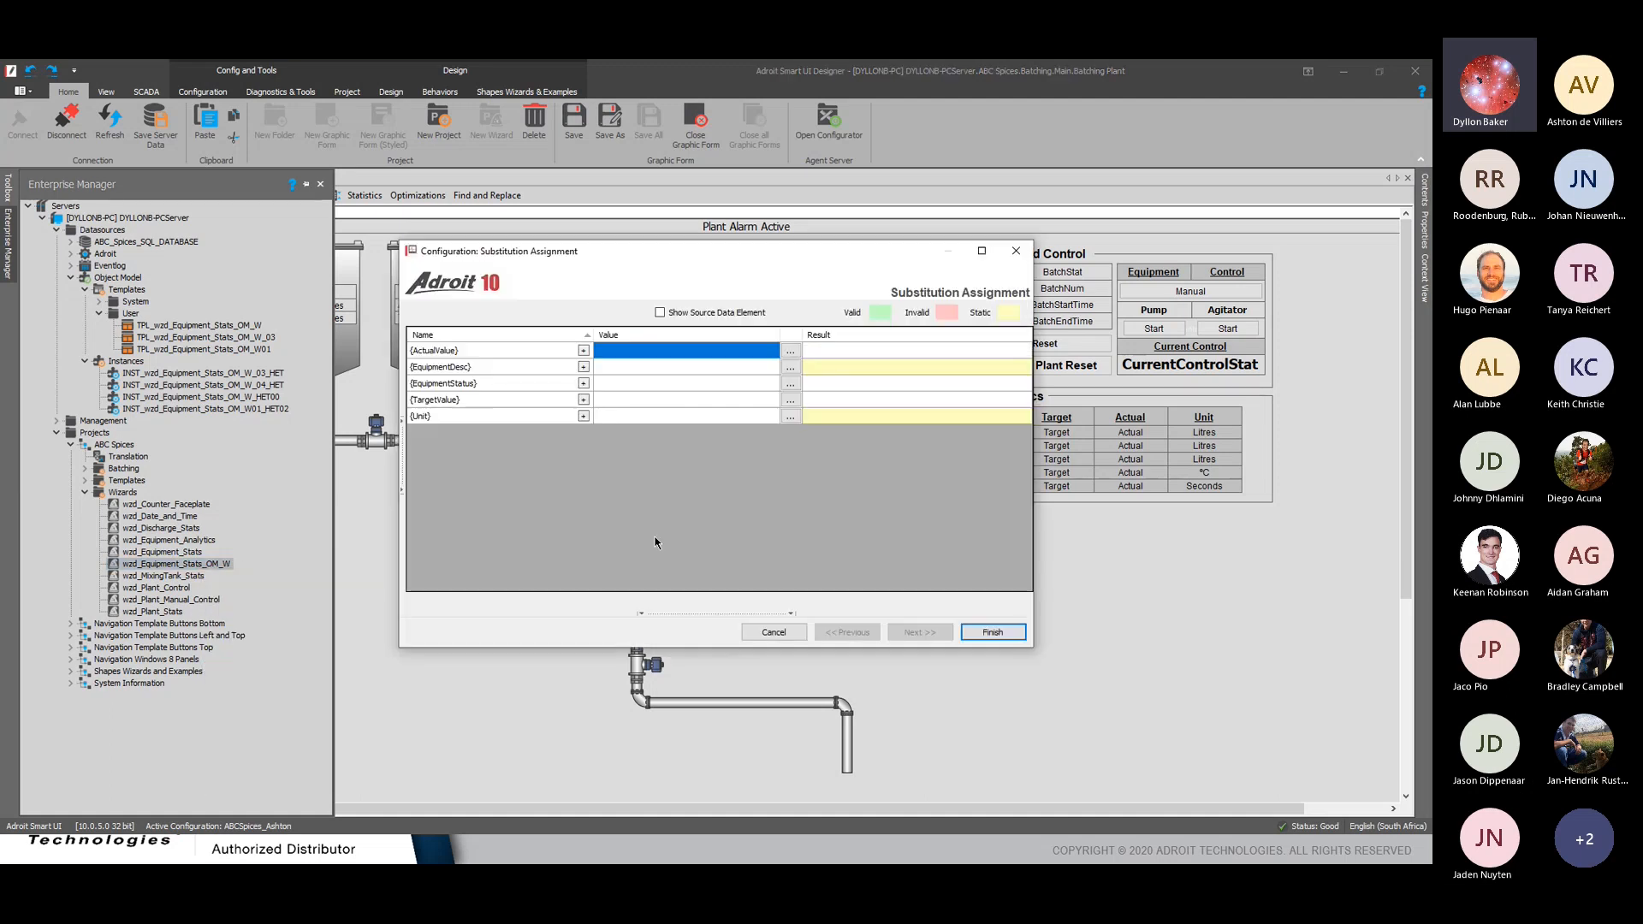
# Set the {ActualValue} and {TargetValue} substitutions to Mix_Temp
pyautogui.click(743, 350)
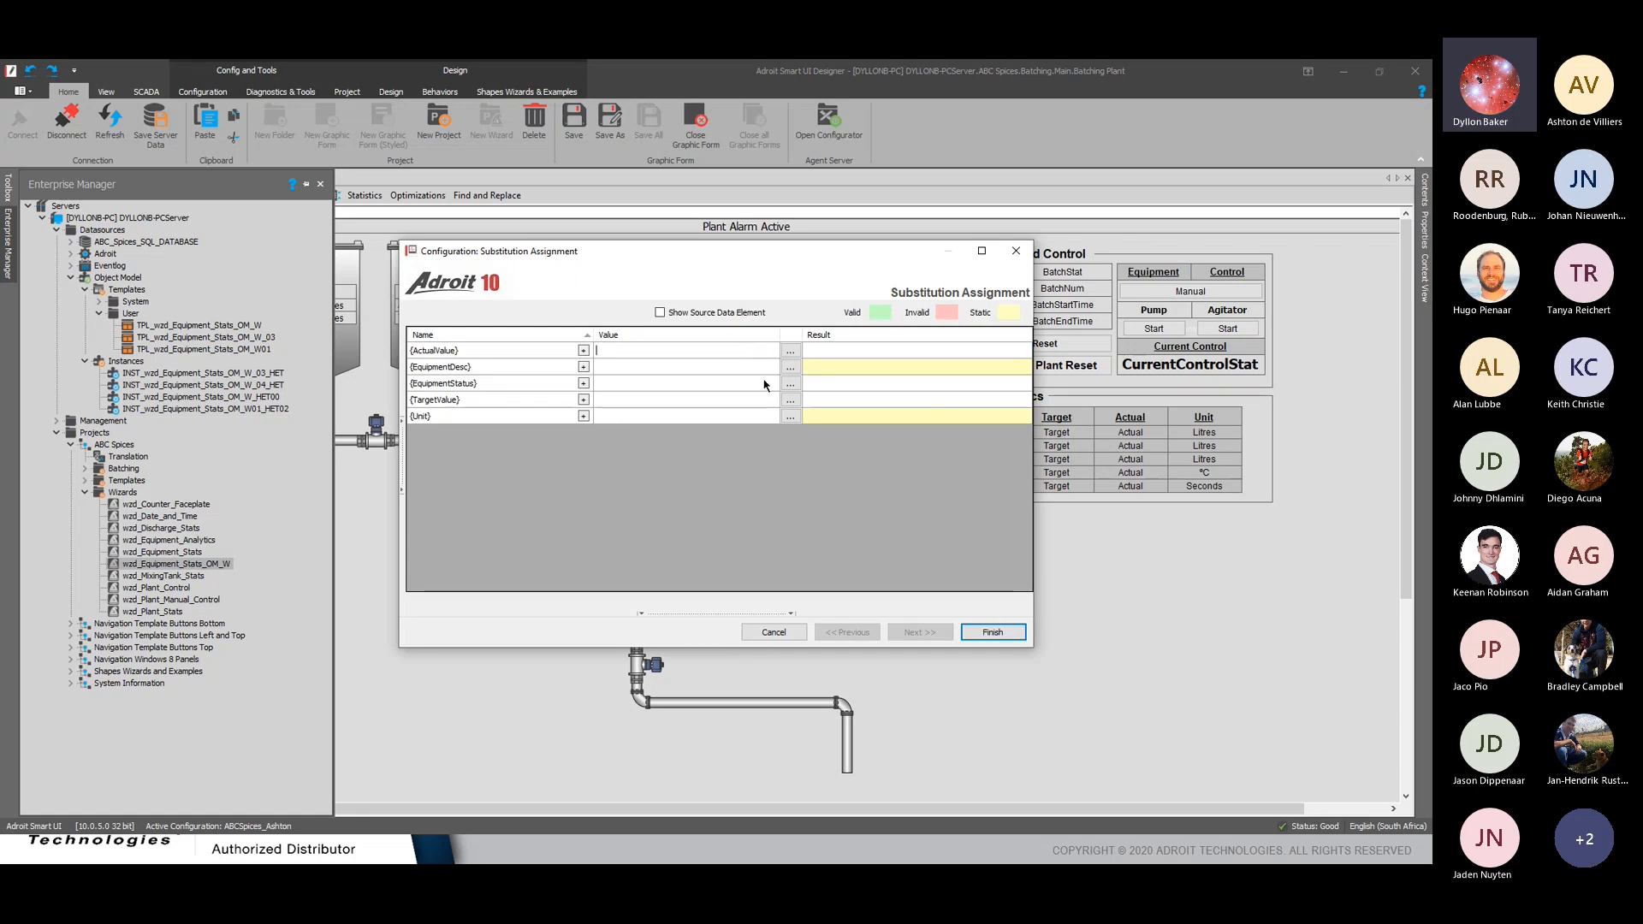
pyautogui.write('Mix_Temp')
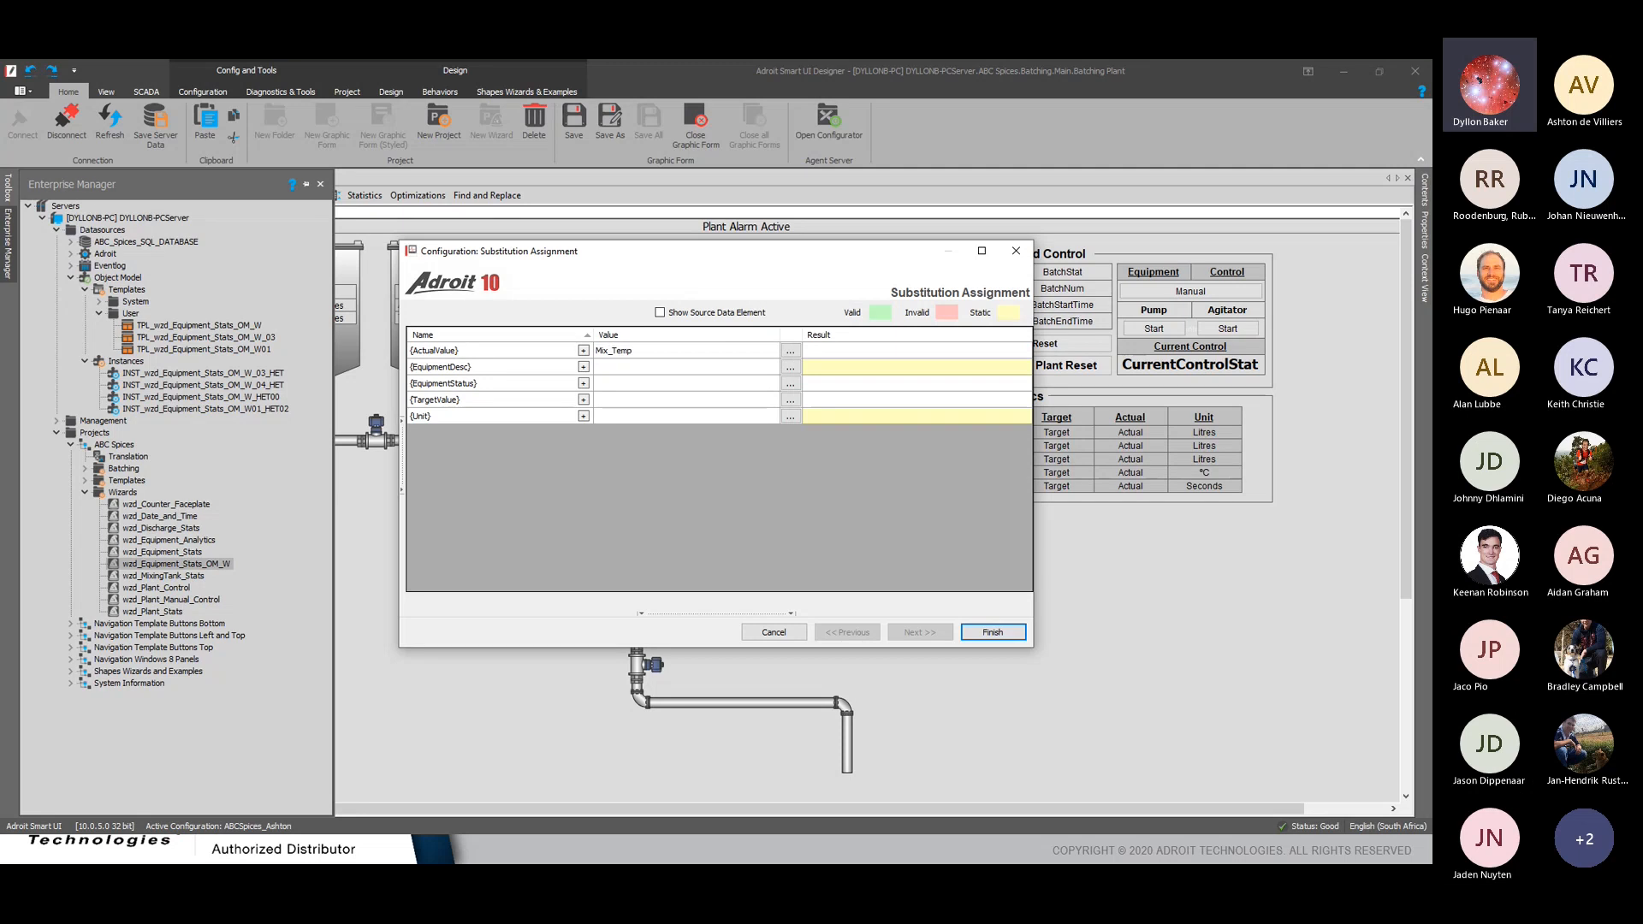
pyautogui.press('Return')
pyautogui.click(659, 335)
pyautogui.click(660, 335)
pyautogui.click(661, 350)
pyautogui.moveTo(661, 351); pyautogui.dragTo(633, 400)
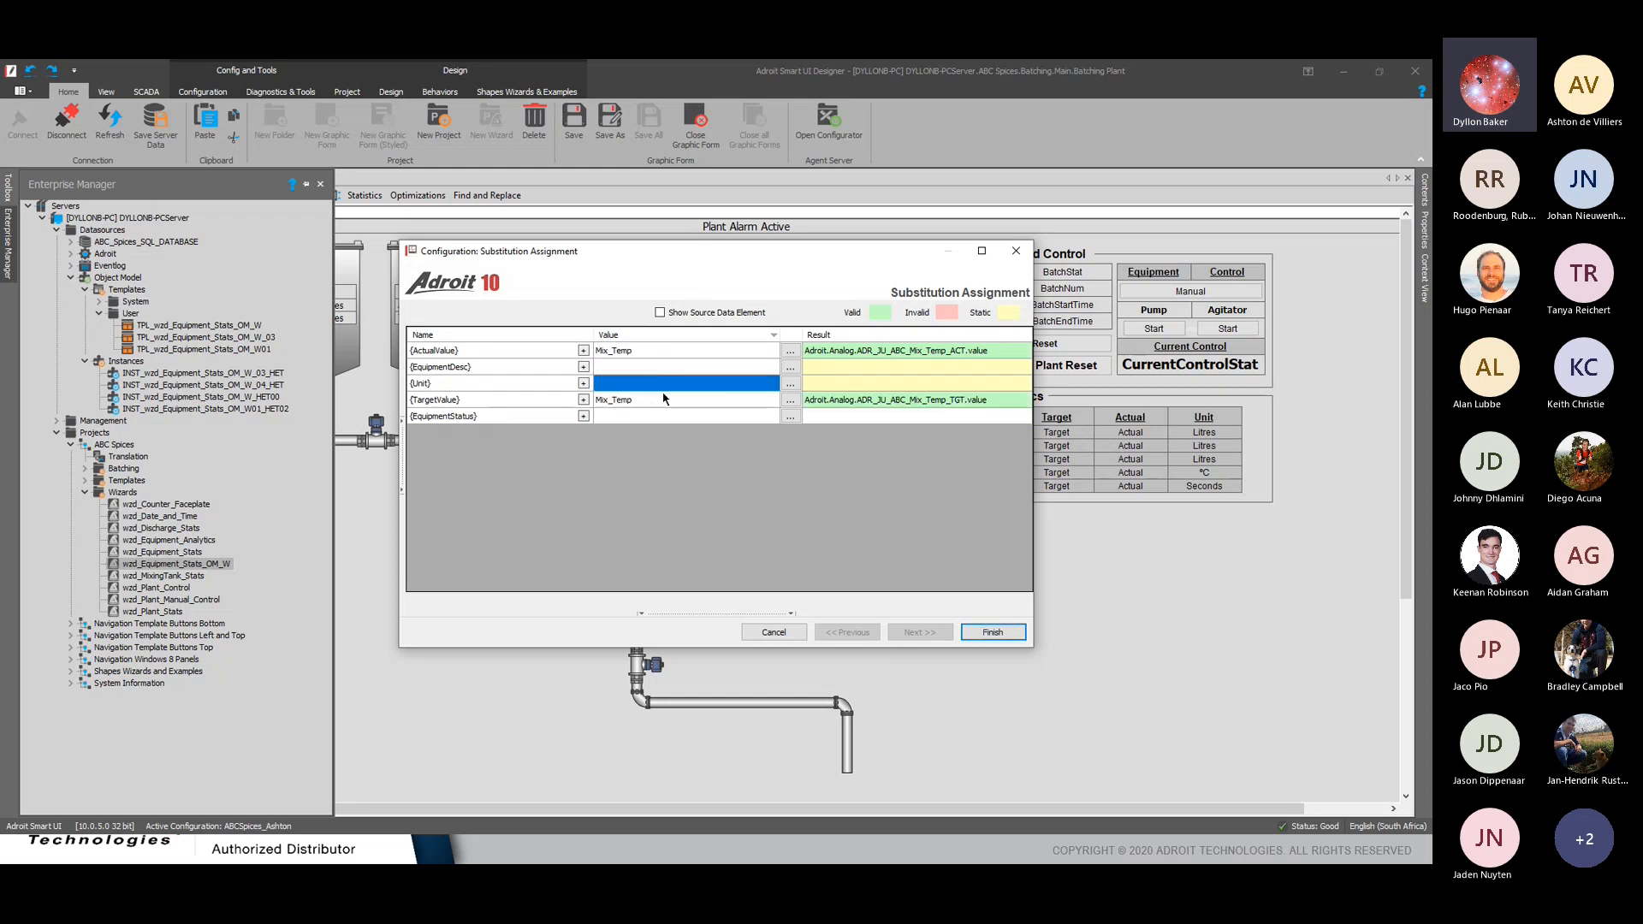
# Assign the recently used data element ADR_JU_ABC_HTR_STATUS.value to the {EquipmentStatus} substitution
pyautogui.click(734, 370)
pyautogui.moveTo(726, 384); pyautogui.dragTo(702, 414)
pyautogui.click(796, 419)
pyautogui.click(790, 416)
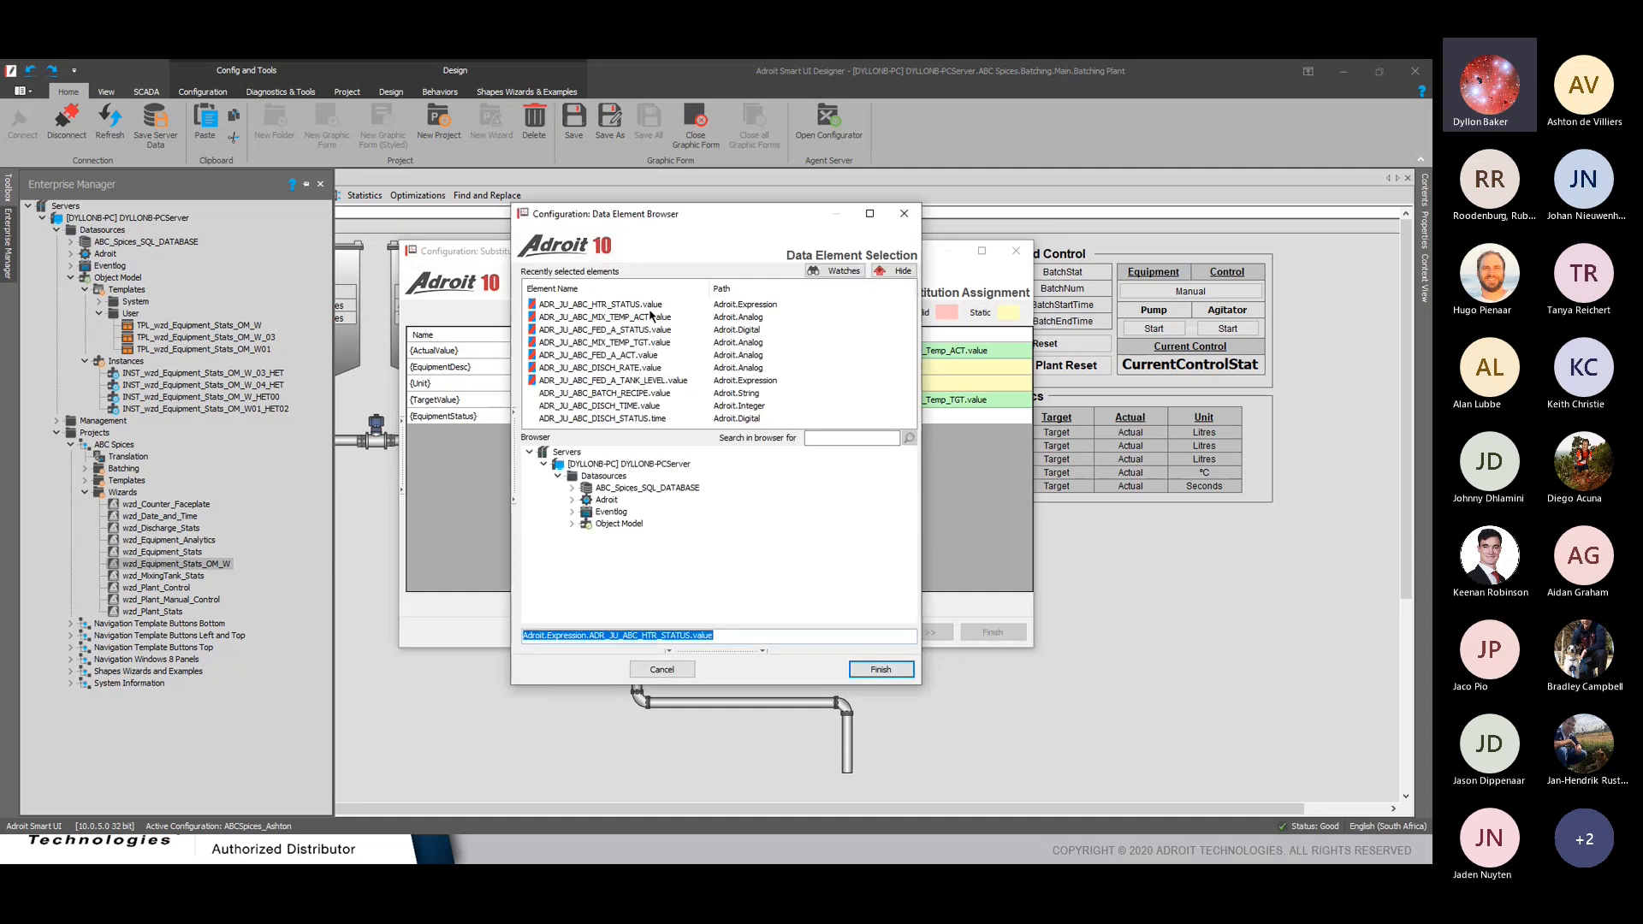
pyautogui.doubleClick(650, 306)
# Remove the _STATUS suffix from the {EquipmentStatus} value, leaving Adroit.Expression.ADR_JU_ABC_HTR
pyautogui.click(770, 416)
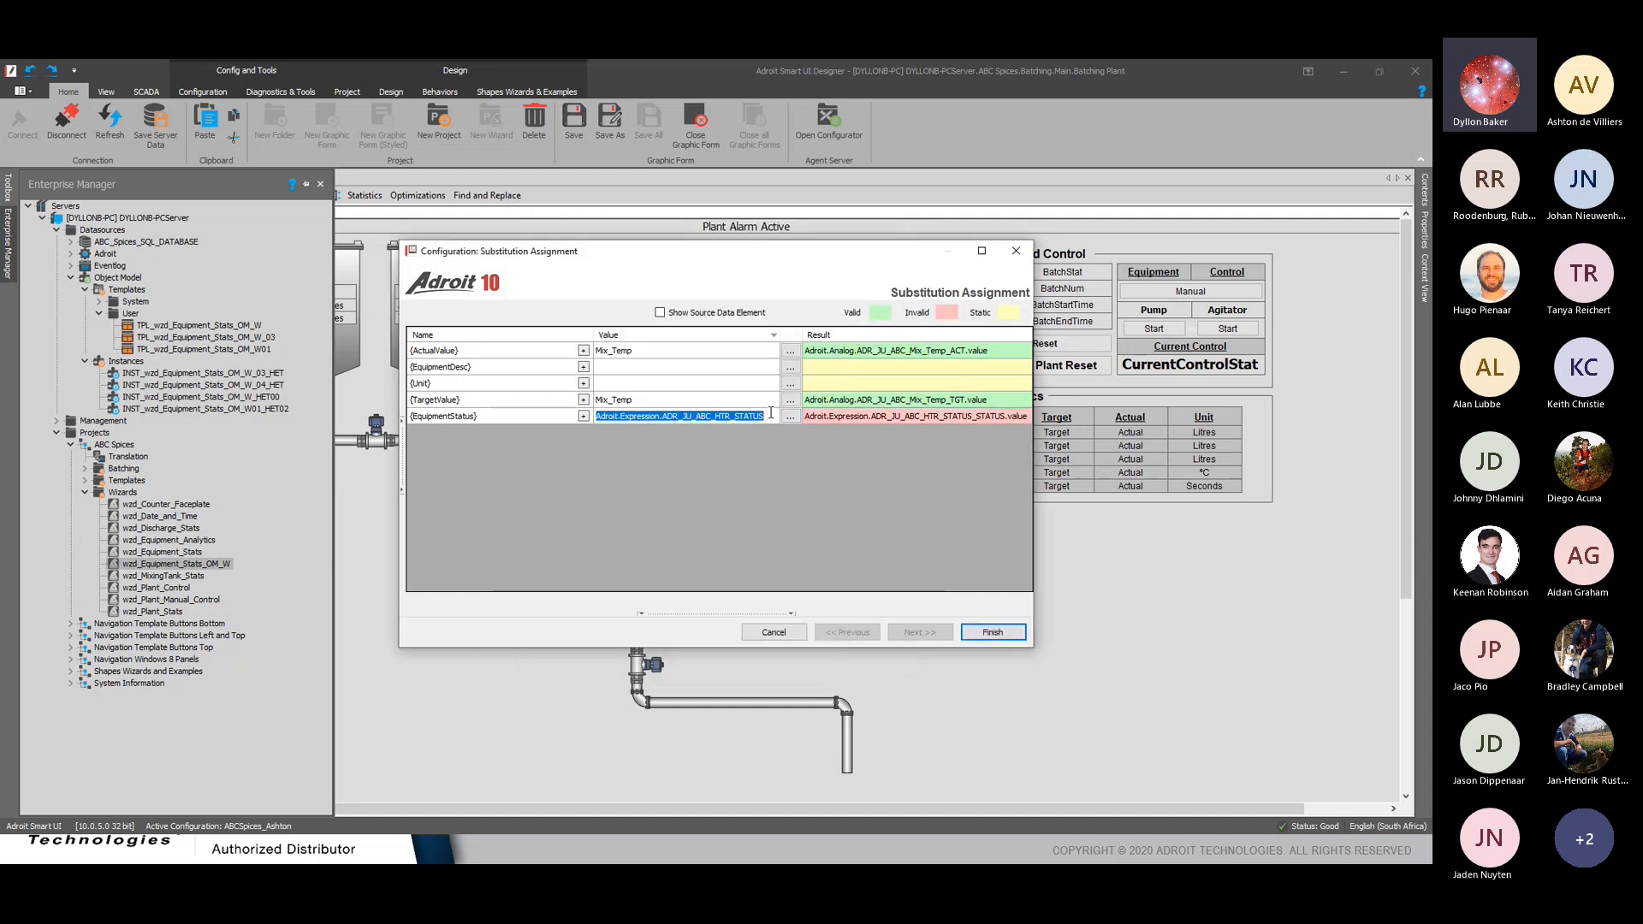
pyautogui.hotkey('shift', 'Left')
pyautogui.hotkey('shift', 'Left')
pyautogui.hotkey('shift', 'Left')
pyautogui.hotkey('shift', 'Left')
pyautogui.hotkey('shift', 'Left')
pyautogui.hotkey('shift', 'Left')
pyautogui.hotkey('shift', 'Left')
pyautogui.press('BackSpace')
# Set {EquipmentDesc} to Heater and {Unit} to °C, and accept the substitution assignments
pyautogui.click(669, 365)
pyautogui.click(669, 366)
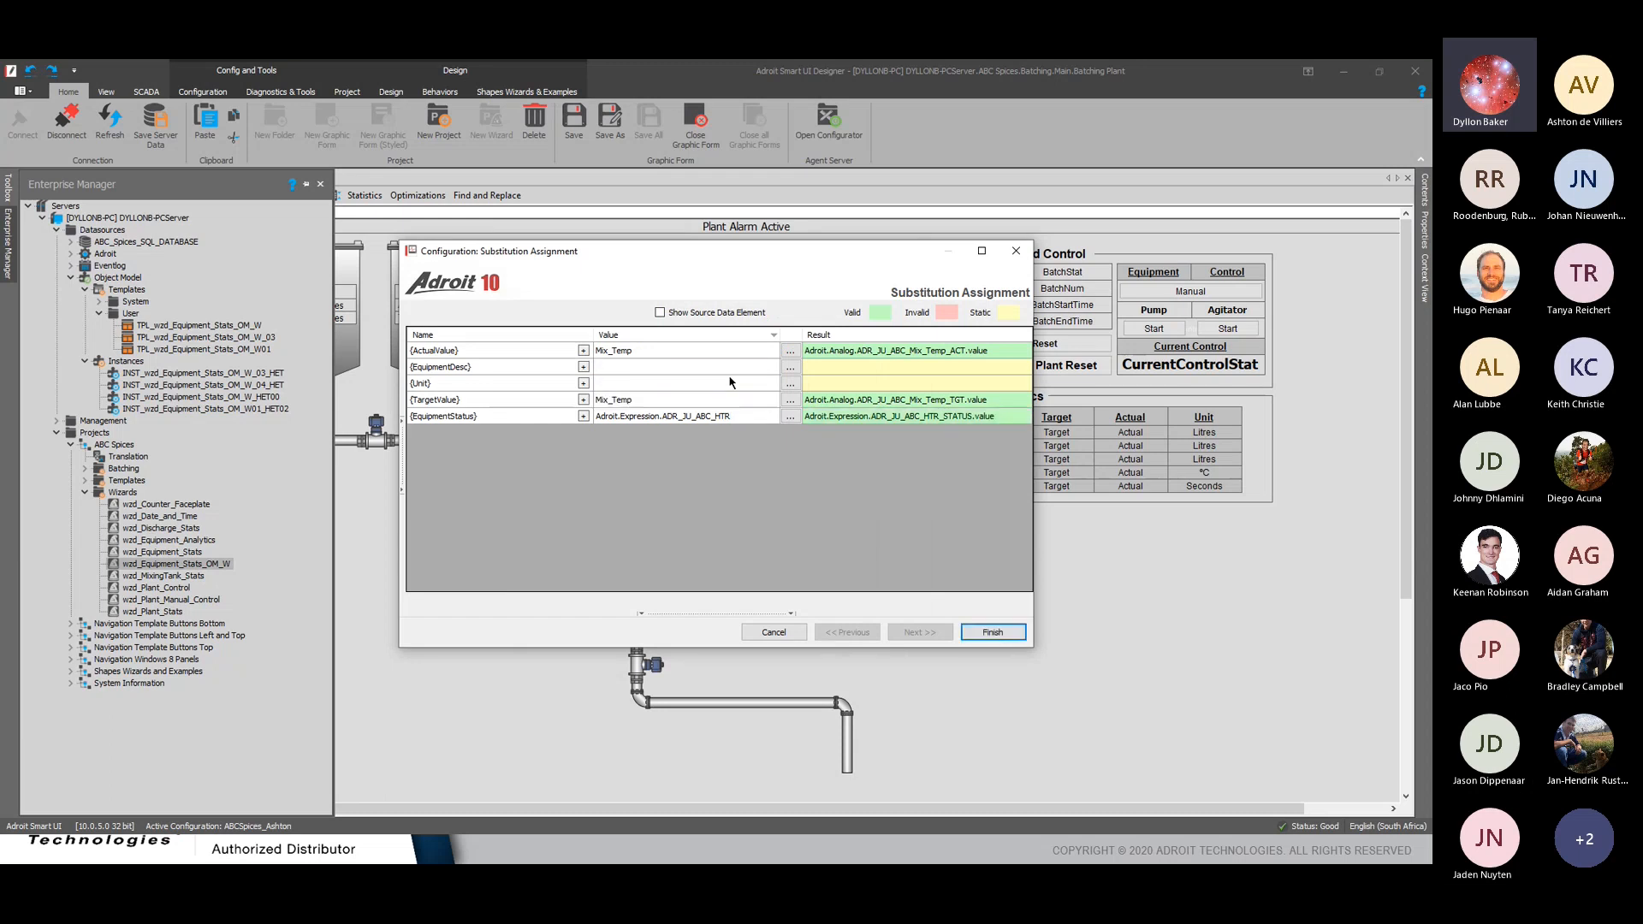
pyautogui.write('Heater')
pyautogui.click(684, 392)
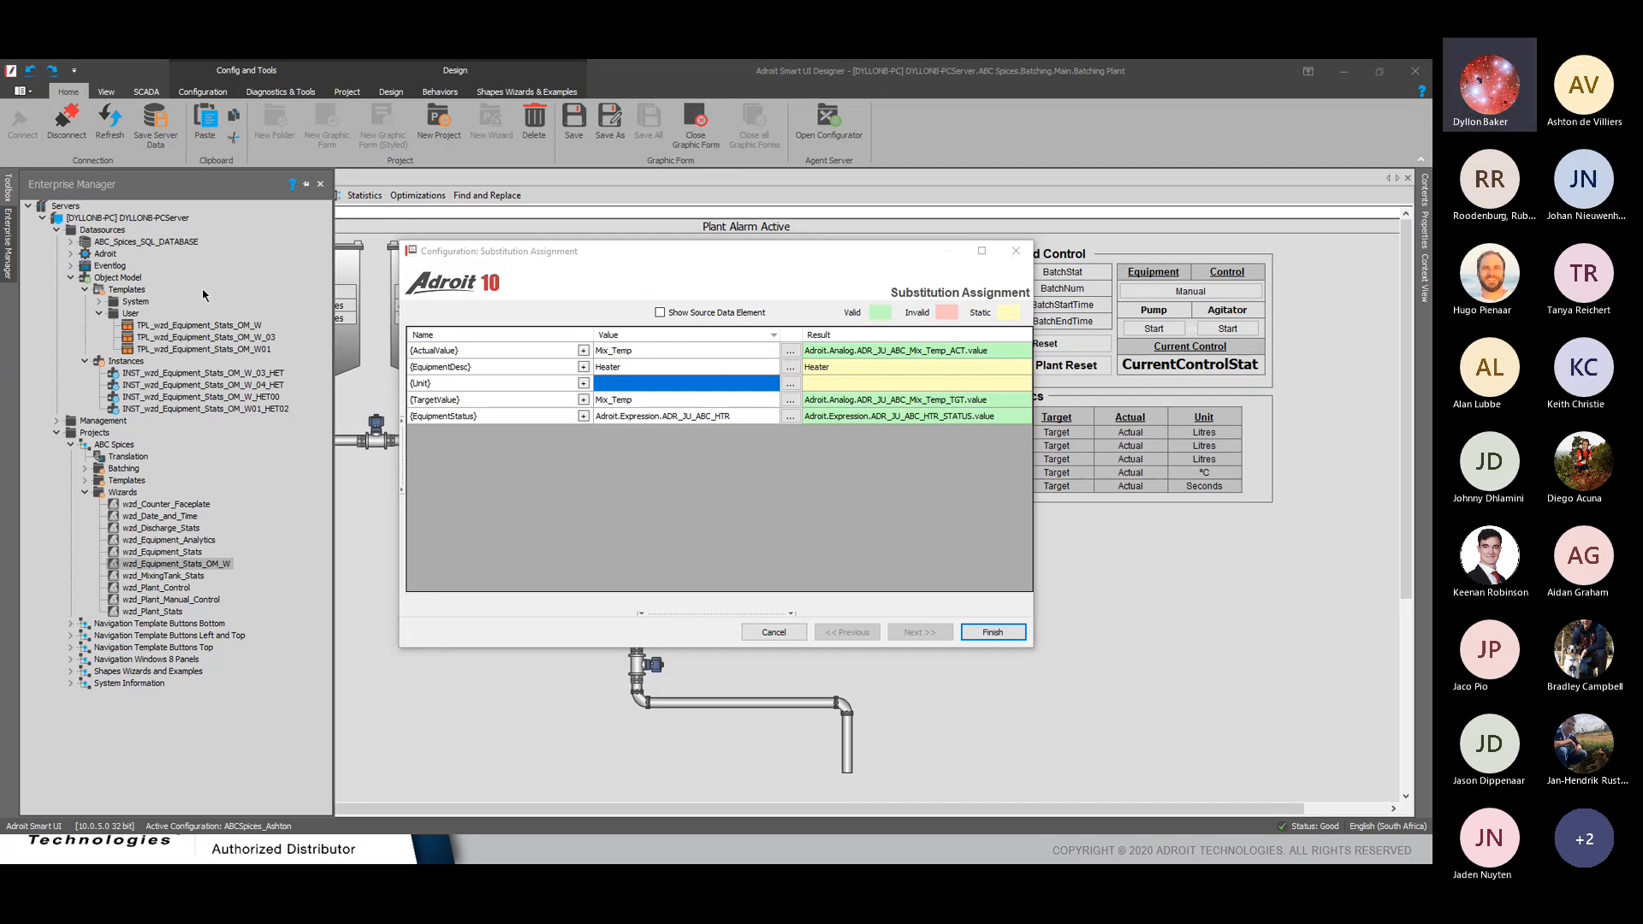
pyautogui.click(662, 386)
pyautogui.write('°')
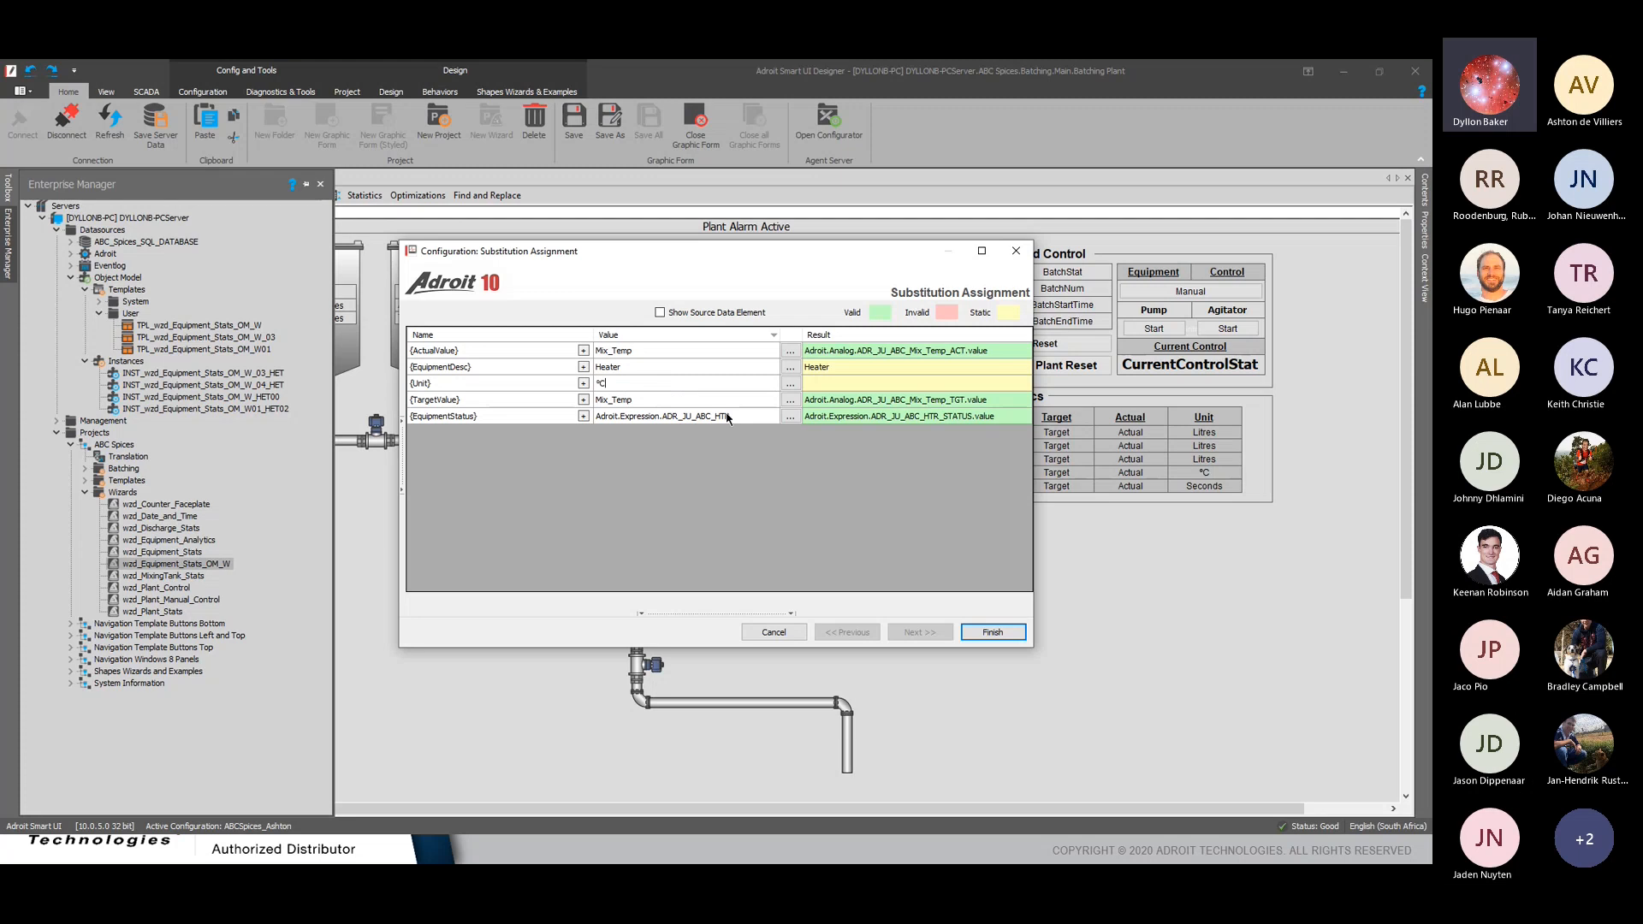
pyautogui.press('Tab')
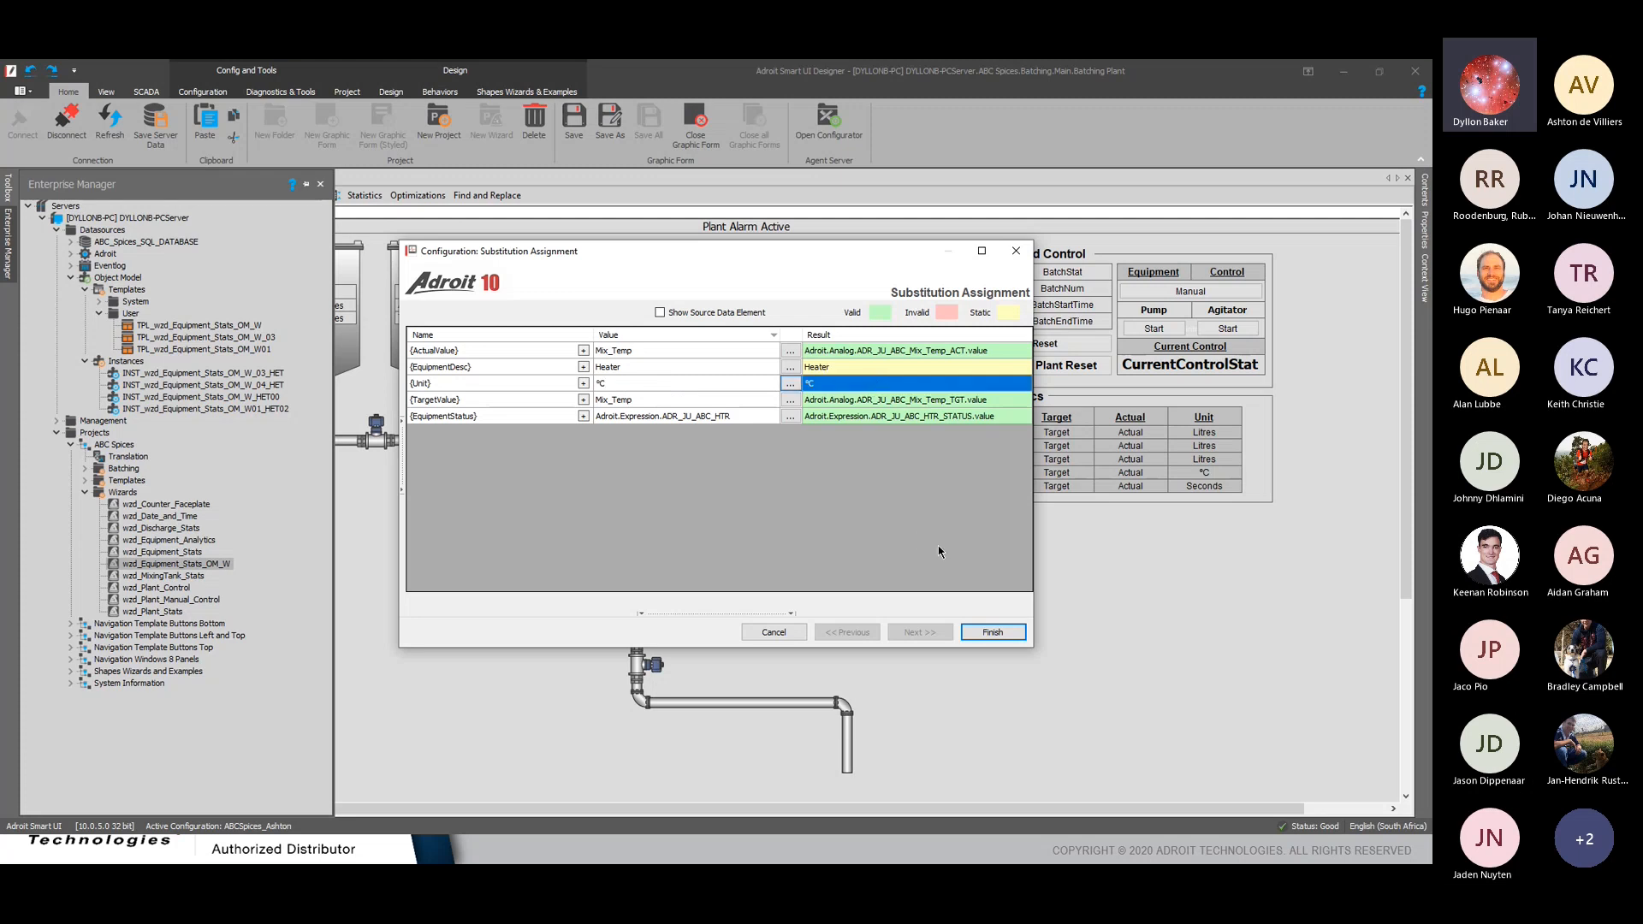
pyautogui.click(990, 632)
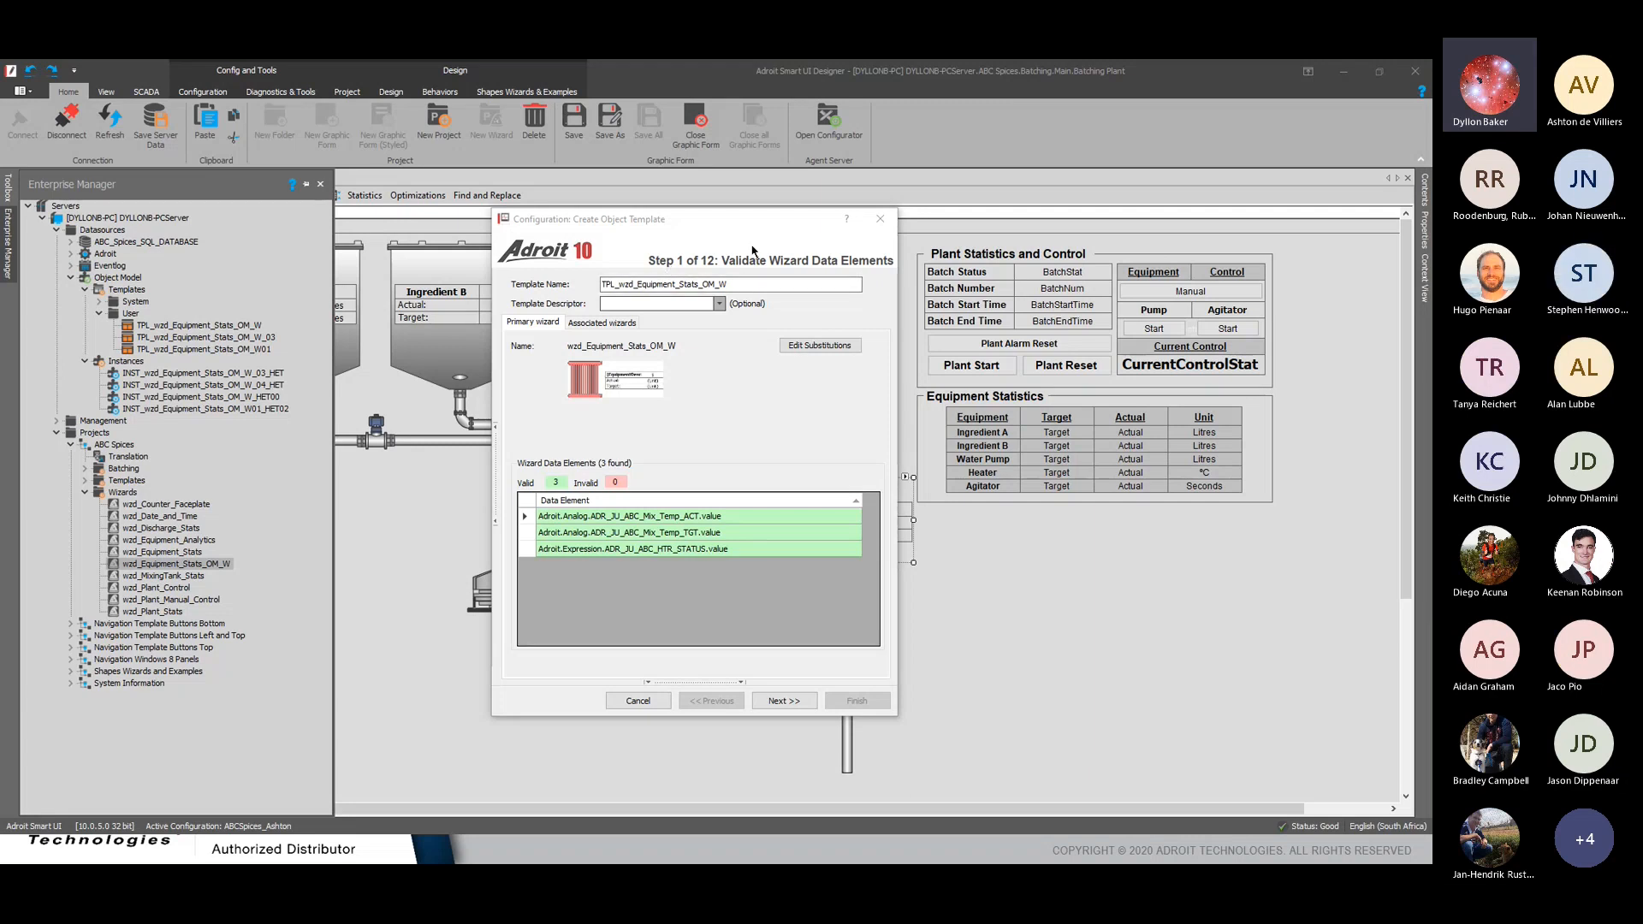
# Name the template TPL_wzd_Equipment_Stats_OM_W_05 and give it the HET descriptor from the Equipment category
pyautogui.click(717, 331)
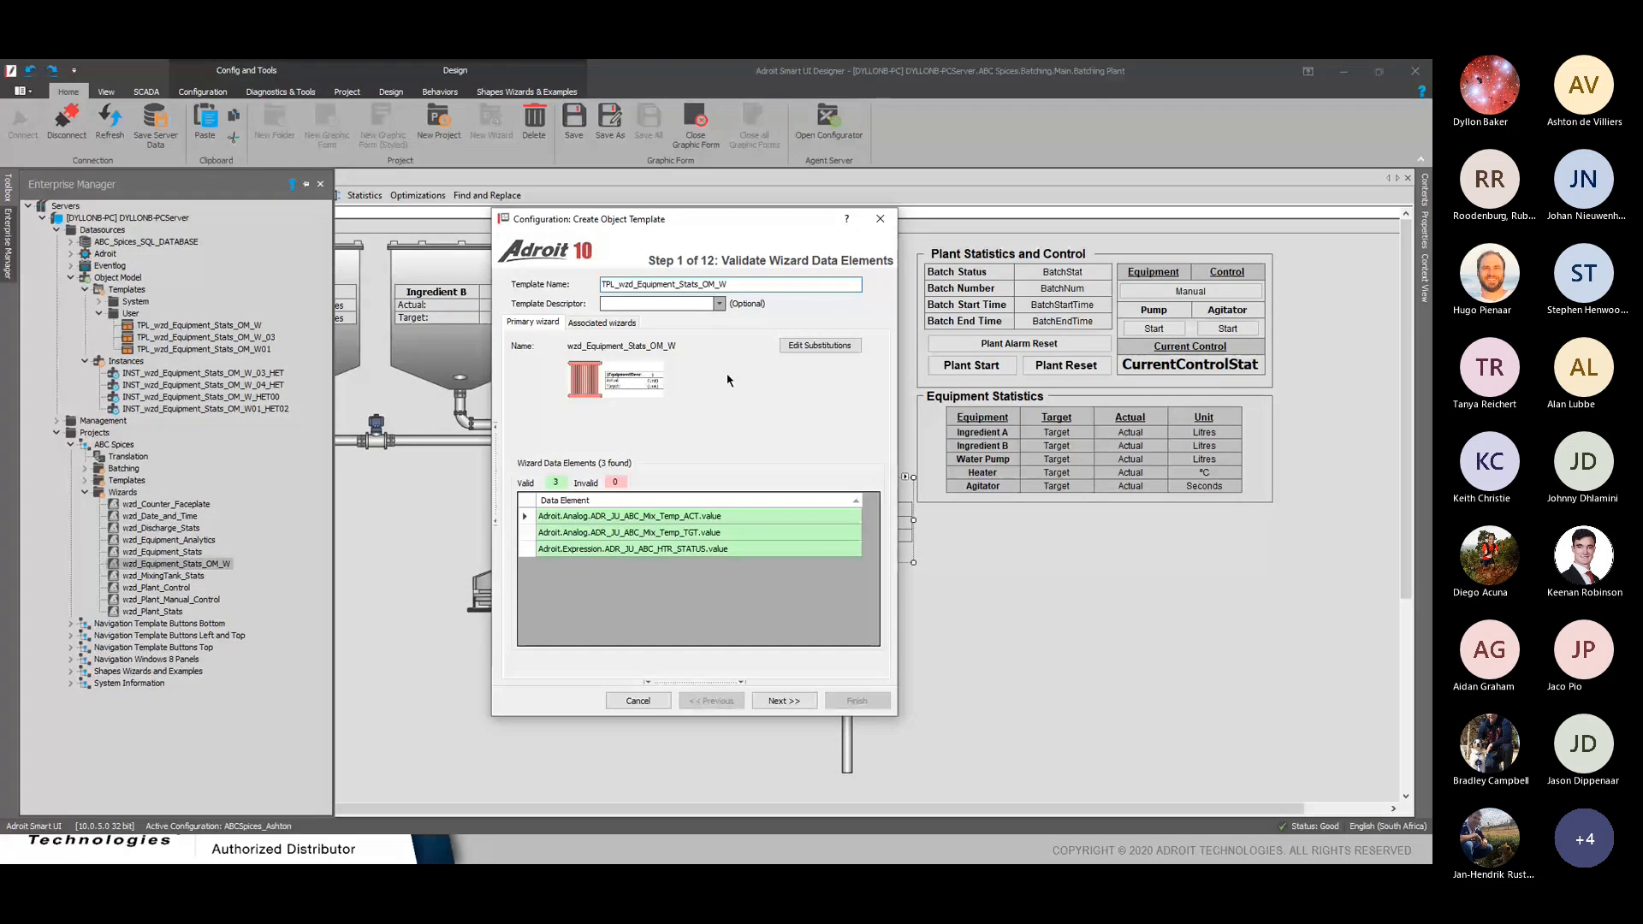
pyautogui.moveTo(727, 284); pyautogui.dragTo(603, 278)
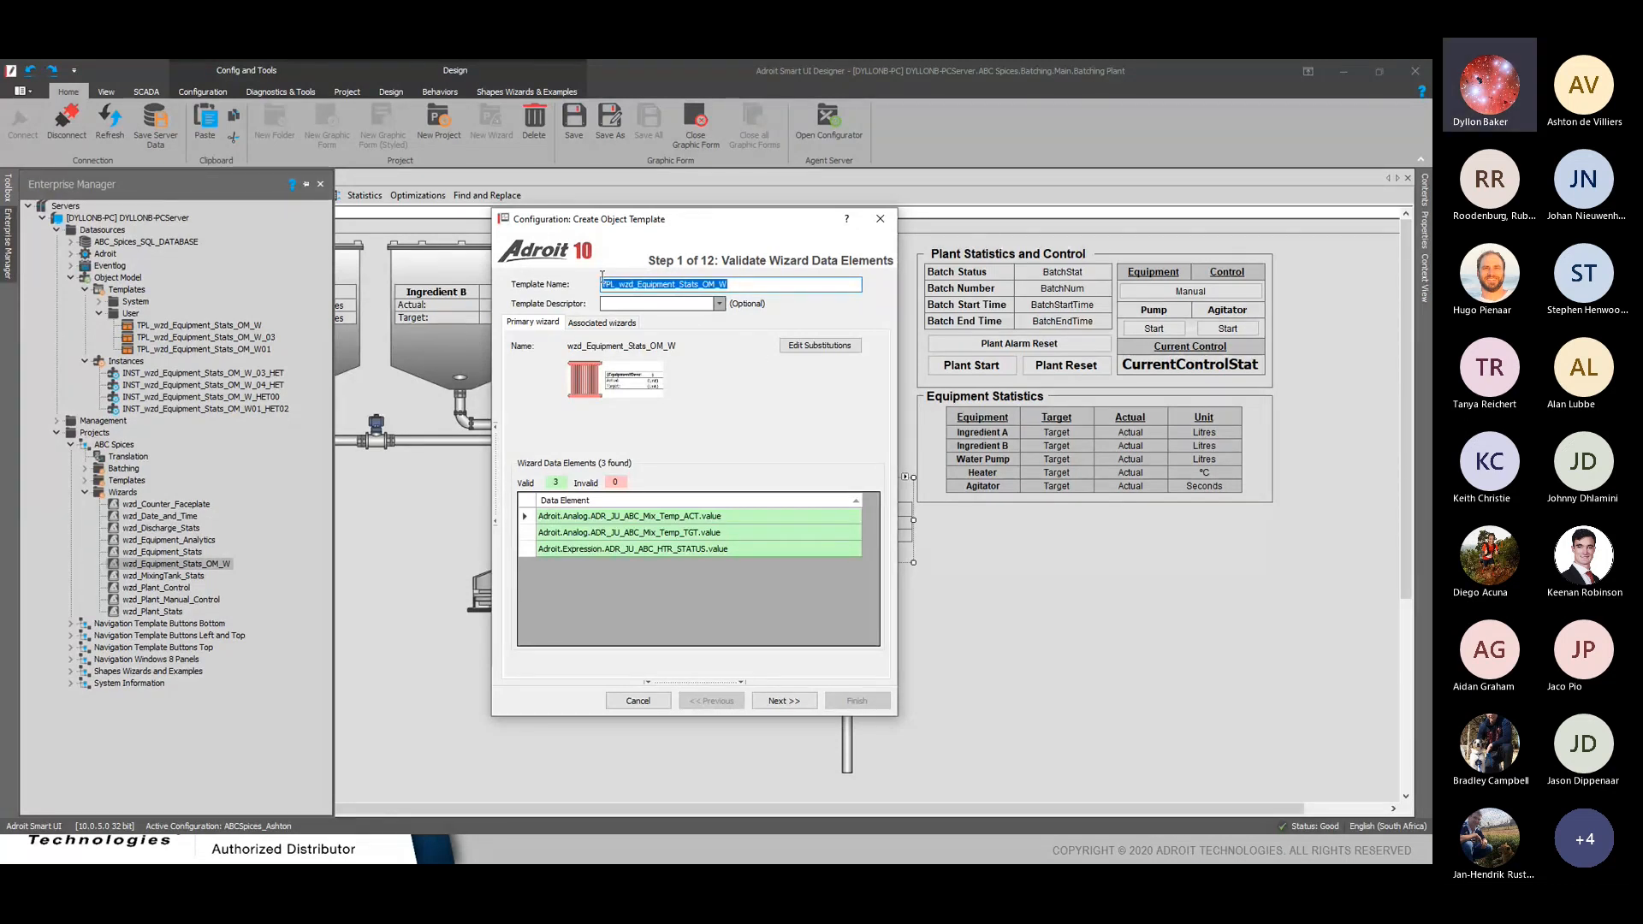
pyautogui.click(763, 285)
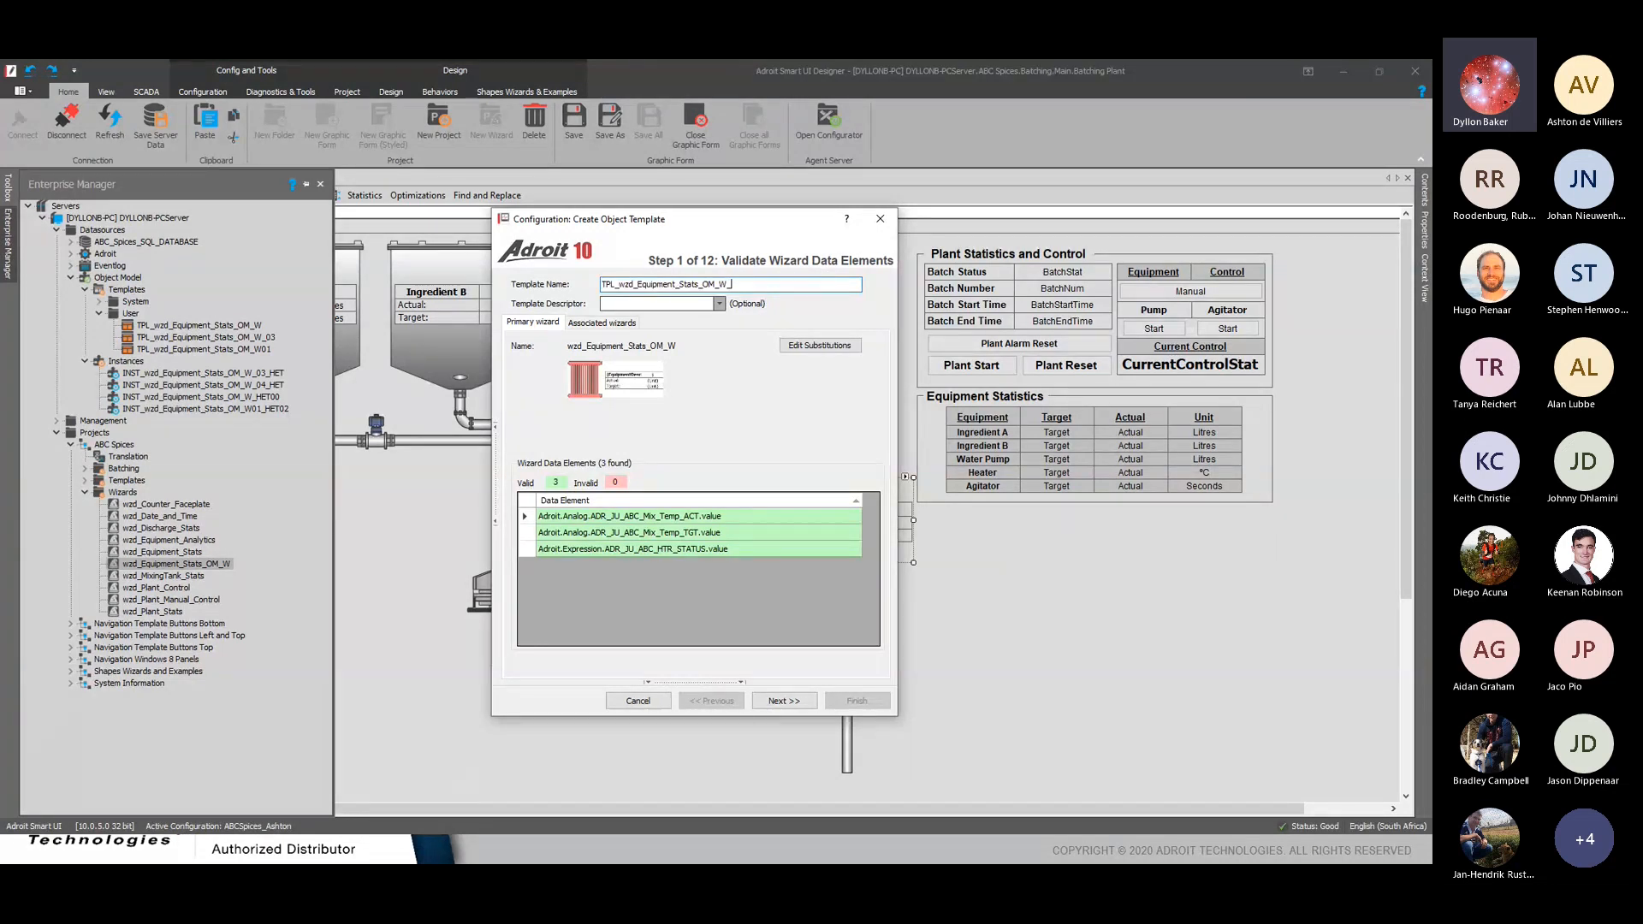
pyautogui.write('_05')
pyautogui.click(719, 304)
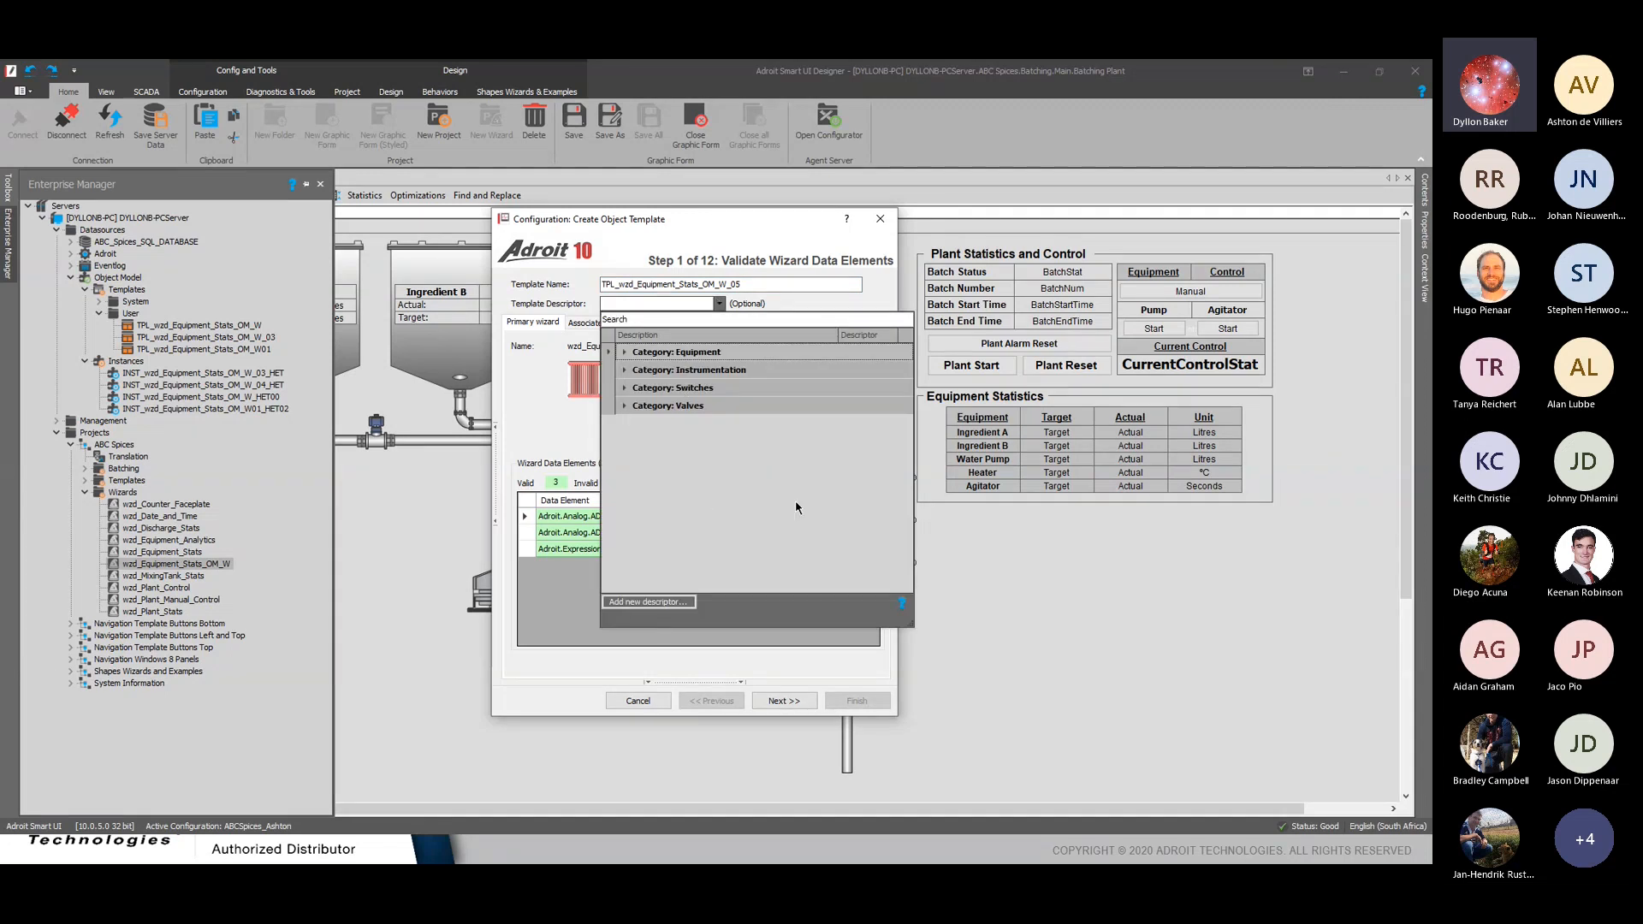
pyautogui.click(623, 352)
pyautogui.click(660, 557)
pyautogui.click(530, 417)
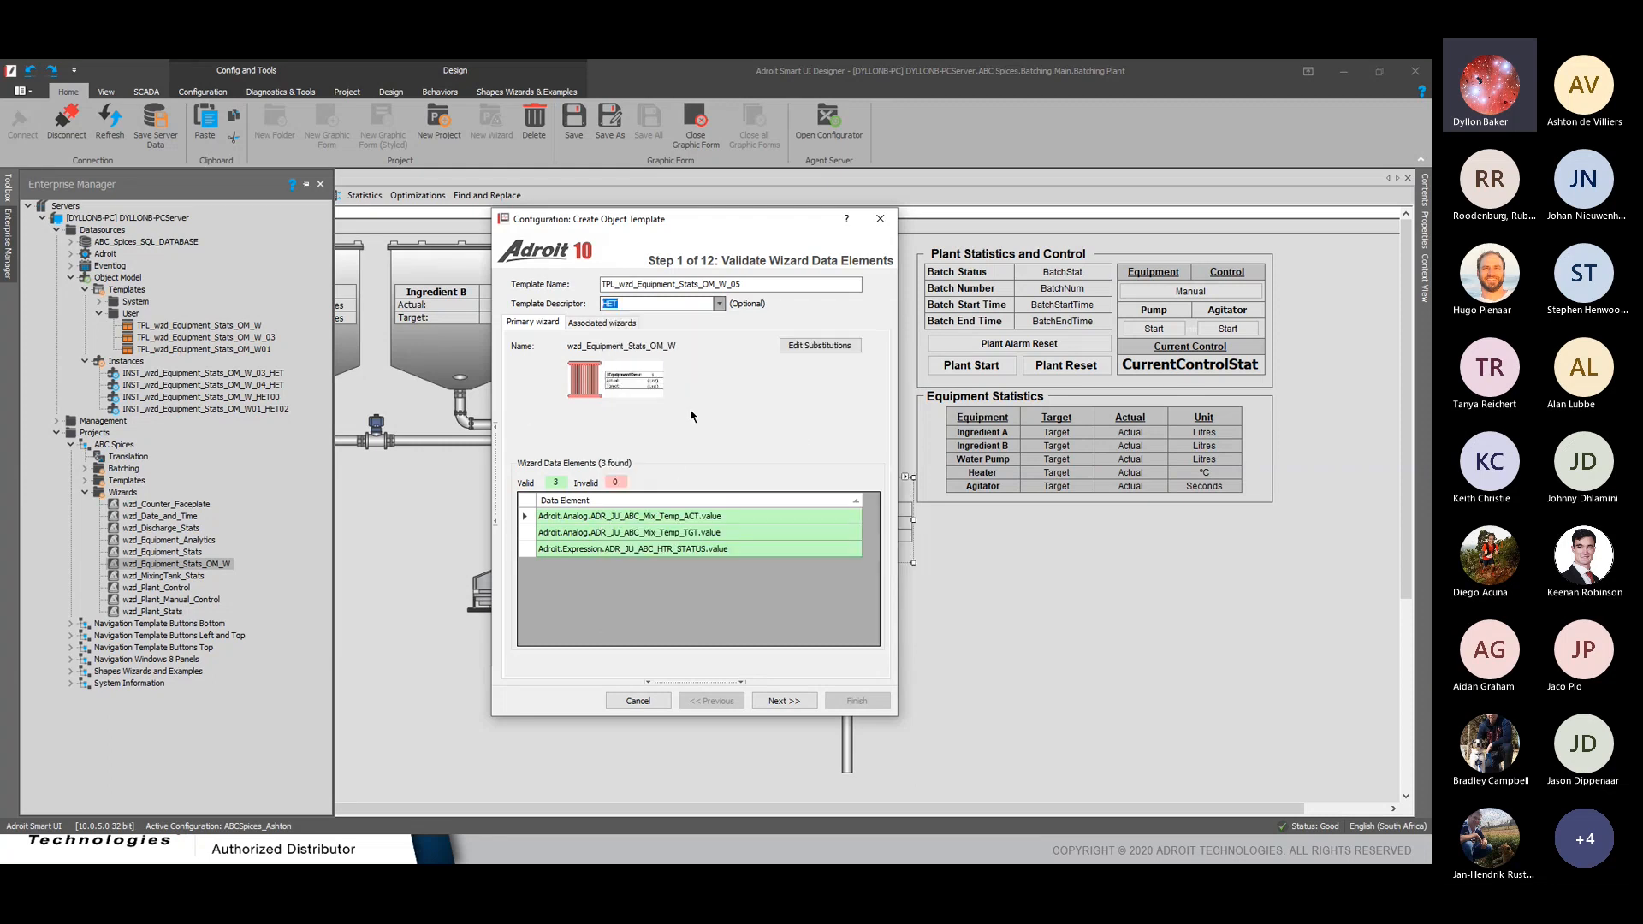
# Check the template's associated wizards, return to the primary wizard, and continue to agent selection
pyautogui.click(597, 323)
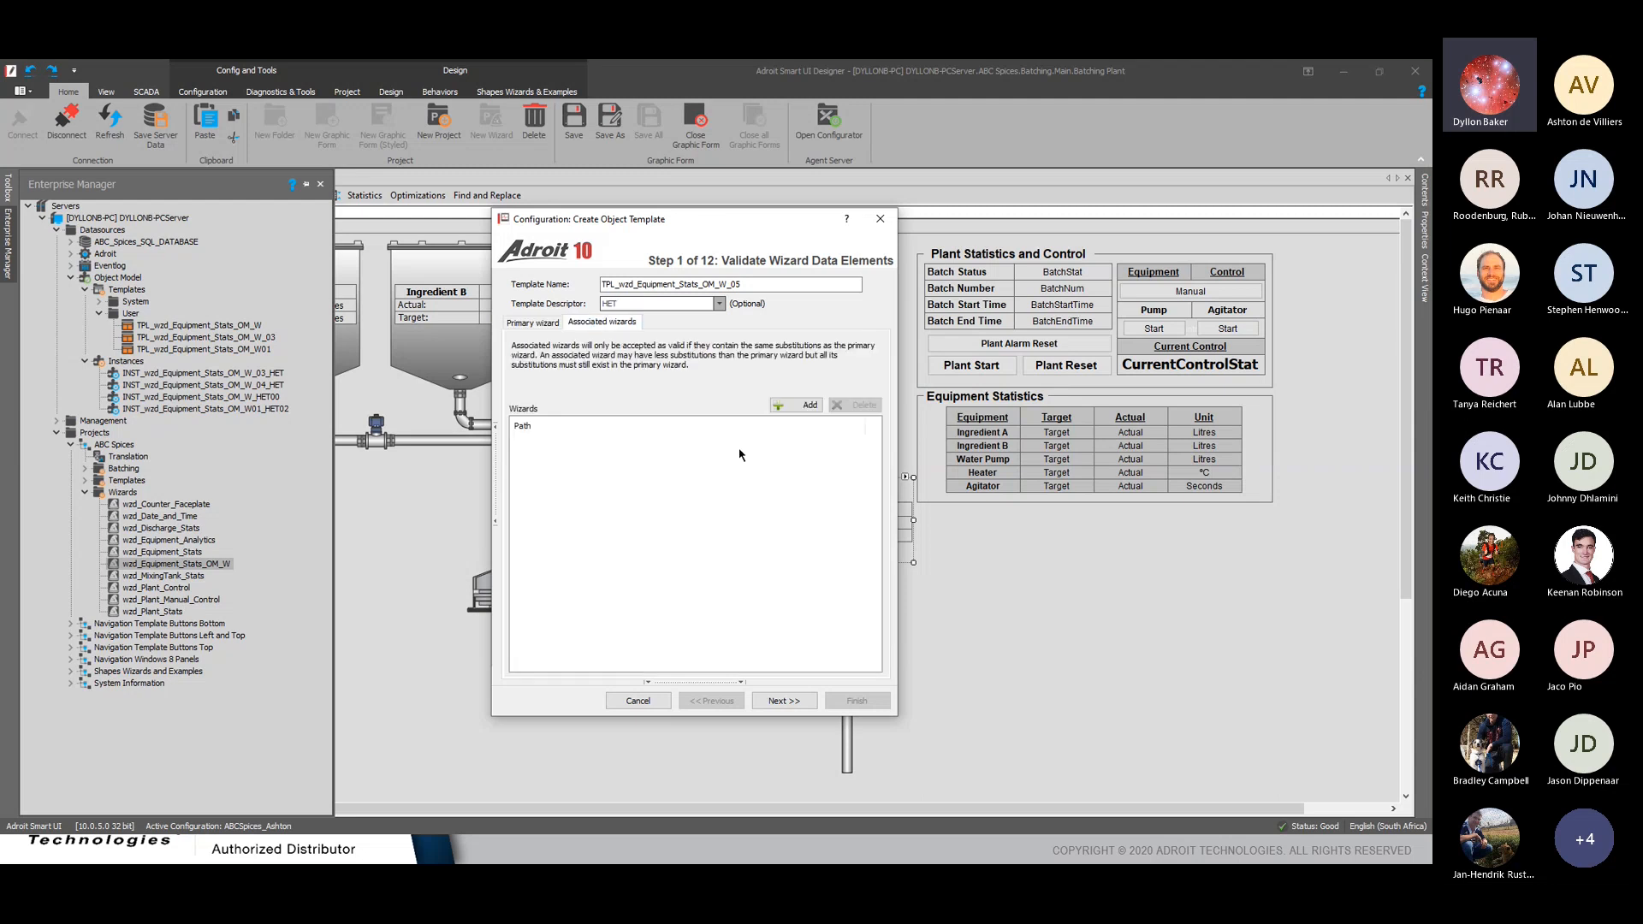
pyautogui.click(538, 325)
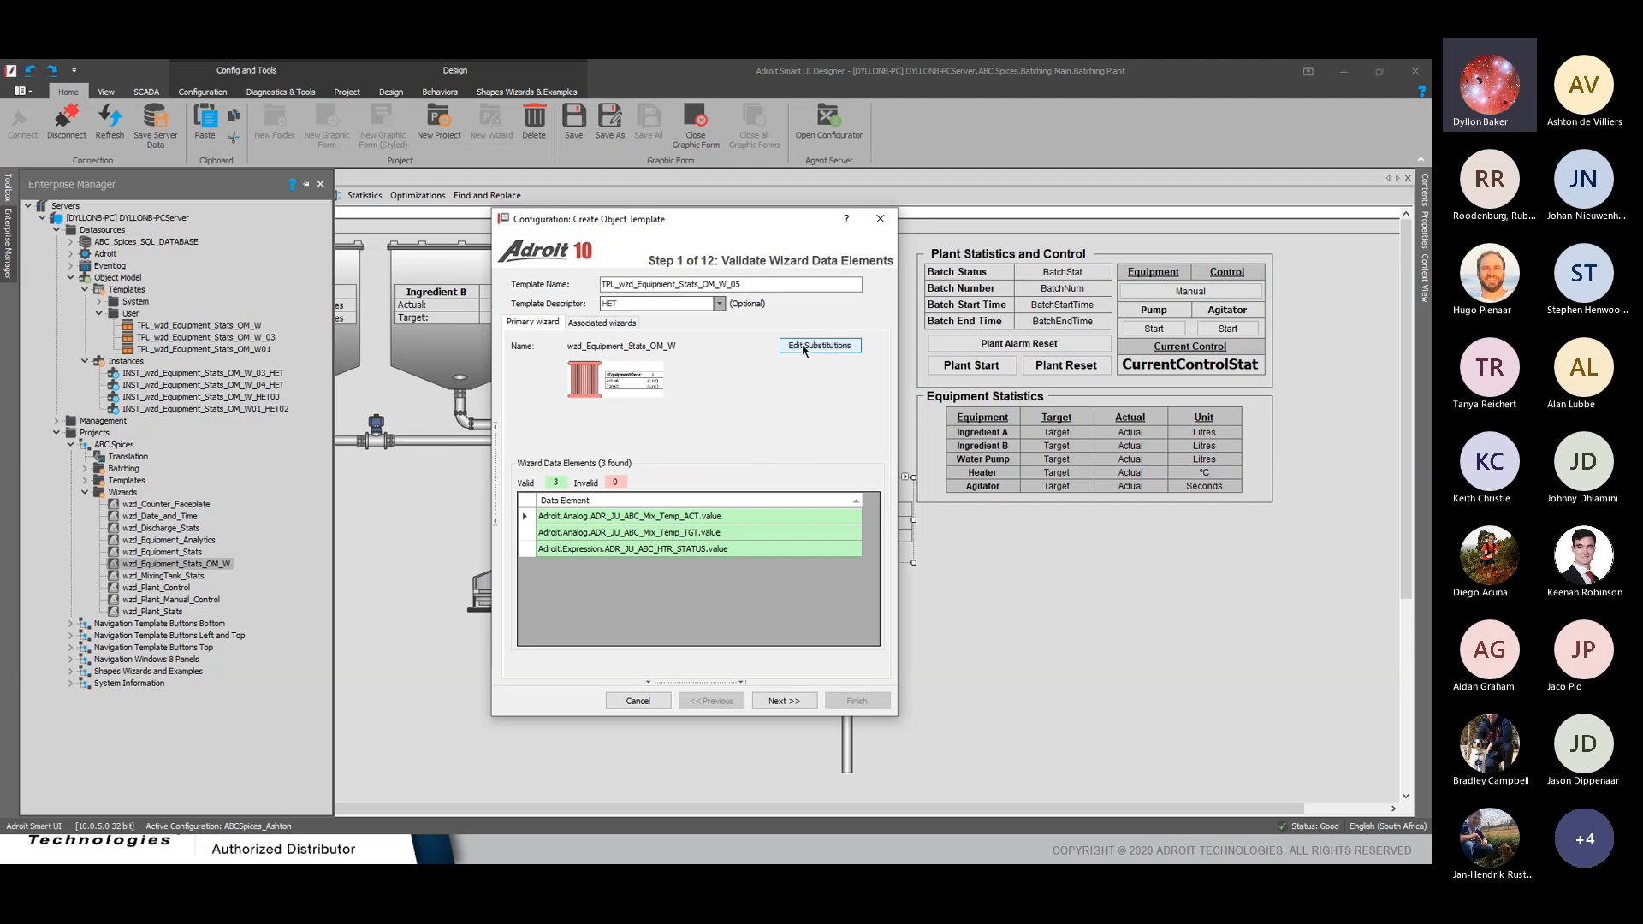
pyautogui.click(784, 701)
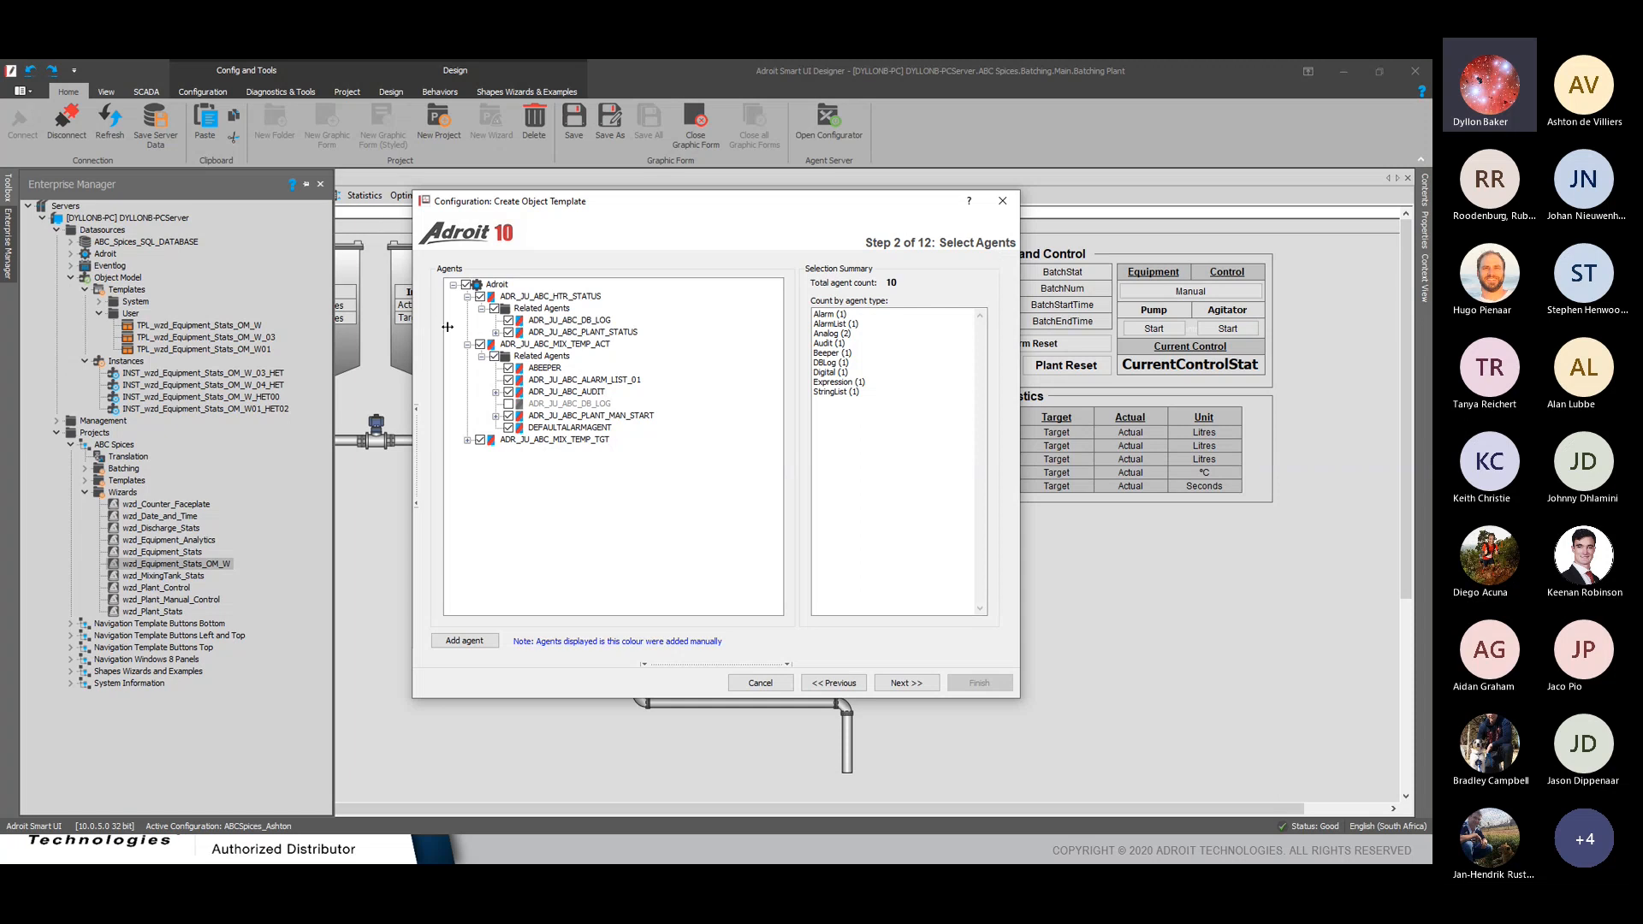
# Exclude the ABEEPER agent from the template and accept the agent substitutions, continuing to slot configuration
pyautogui.click(508, 368)
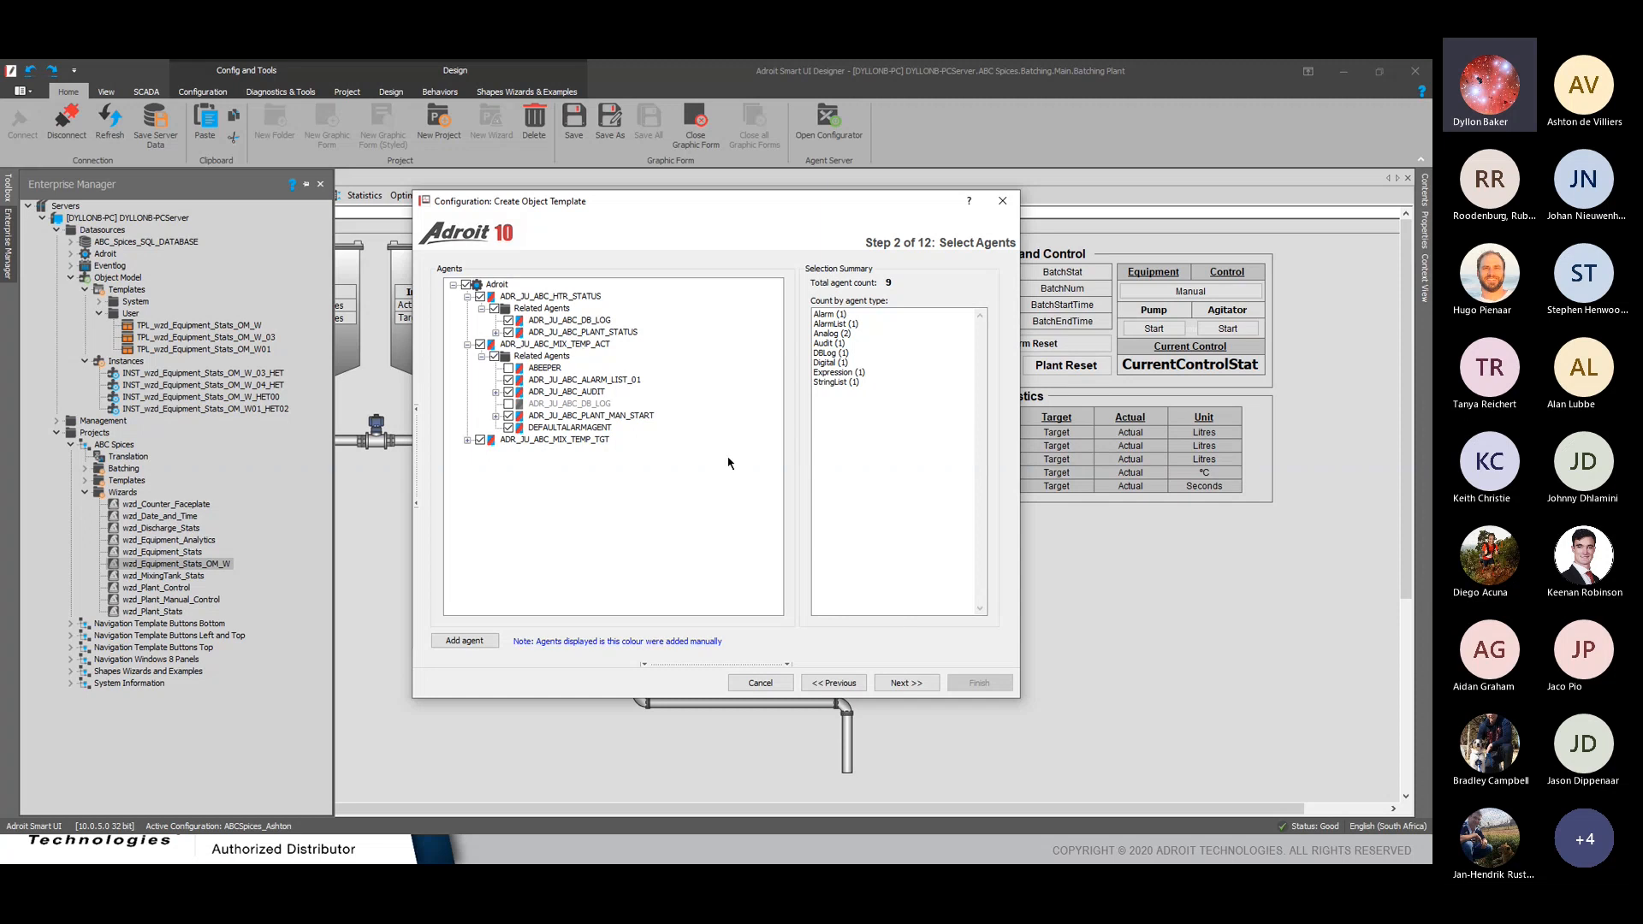
pyautogui.click(905, 682)
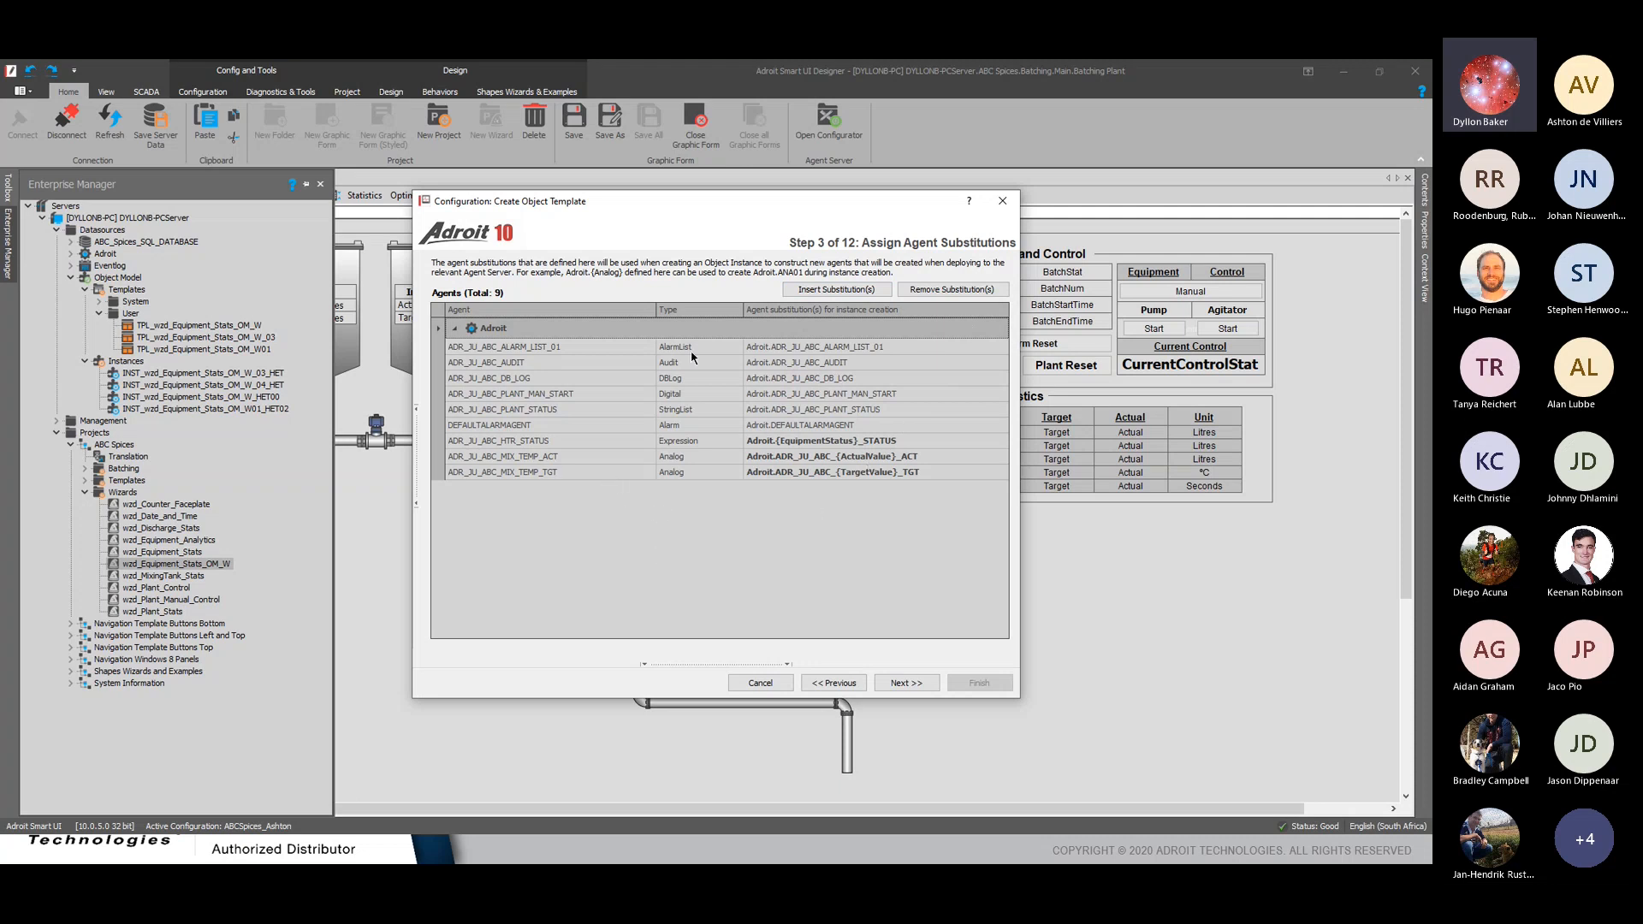
pyautogui.click(910, 684)
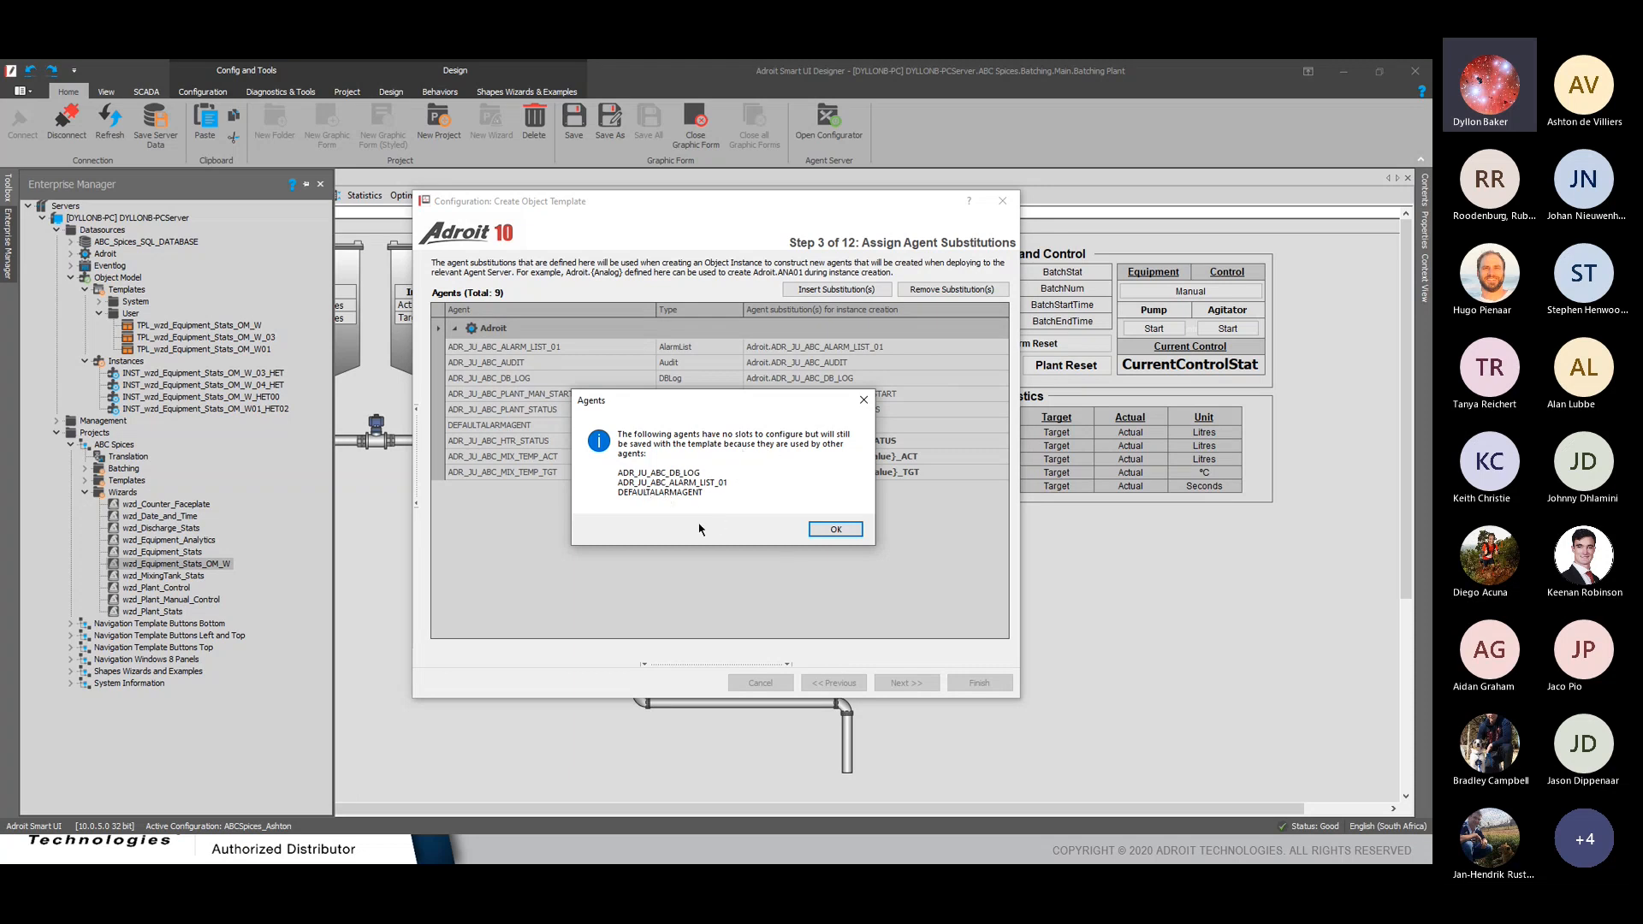
pyautogui.click(836, 527)
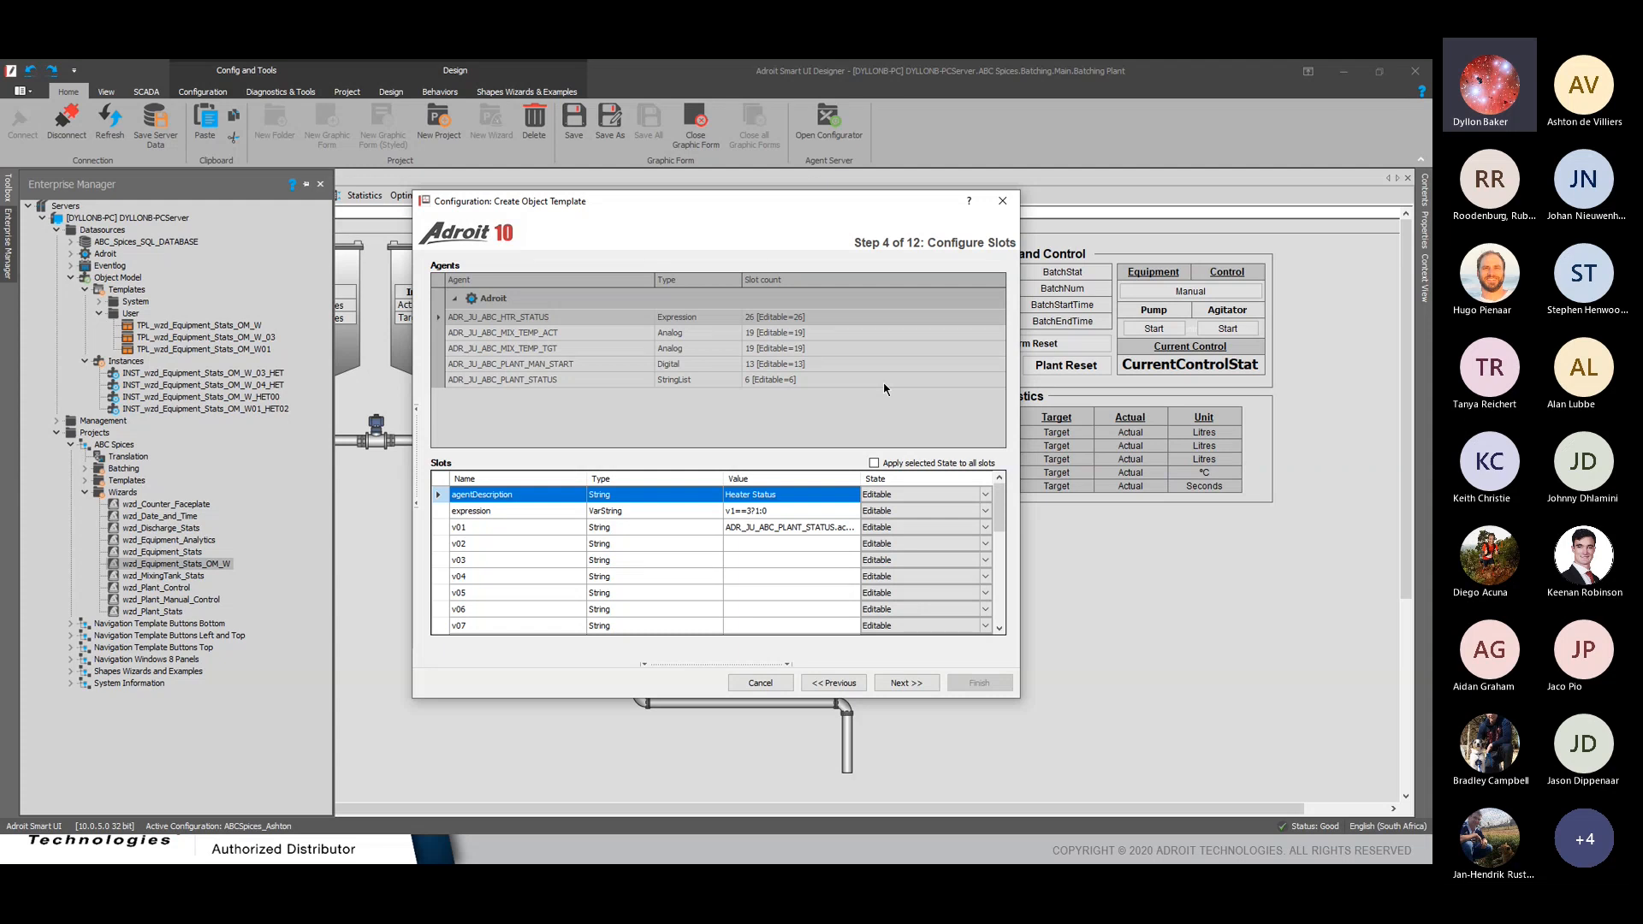
# Review the slots of the heater status, mix temperature and plant agents, and continue to the scanning configuration
pyautogui.click(545, 318)
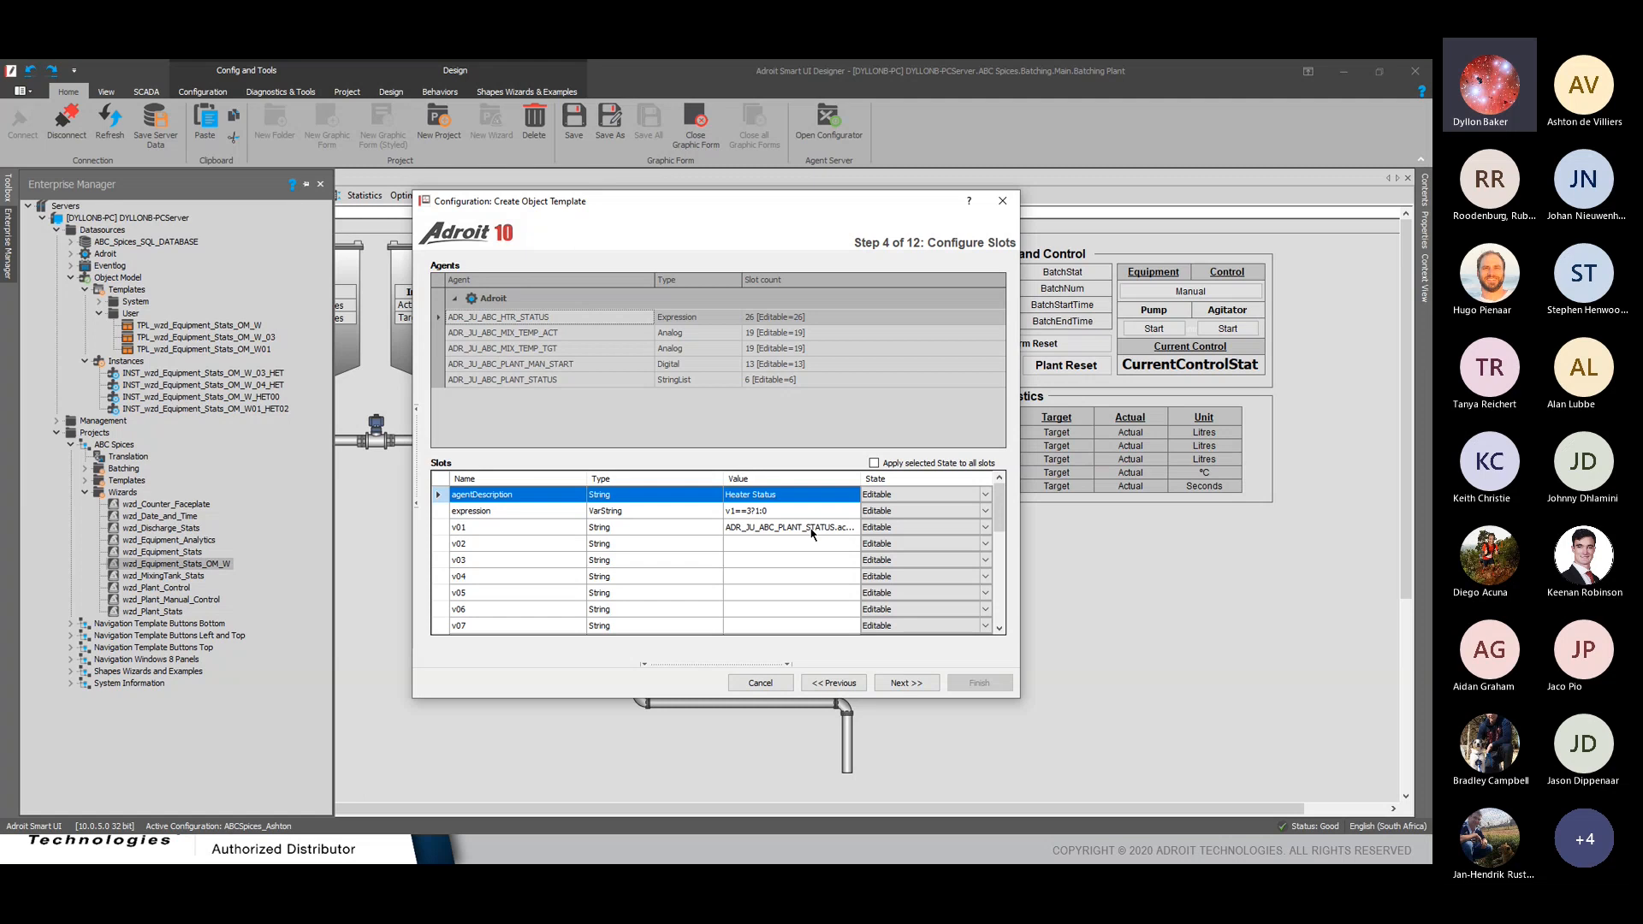
pyautogui.scroll(-2, 804, 539)
pyautogui.scroll(2, 796, 546)
pyautogui.click(639, 339)
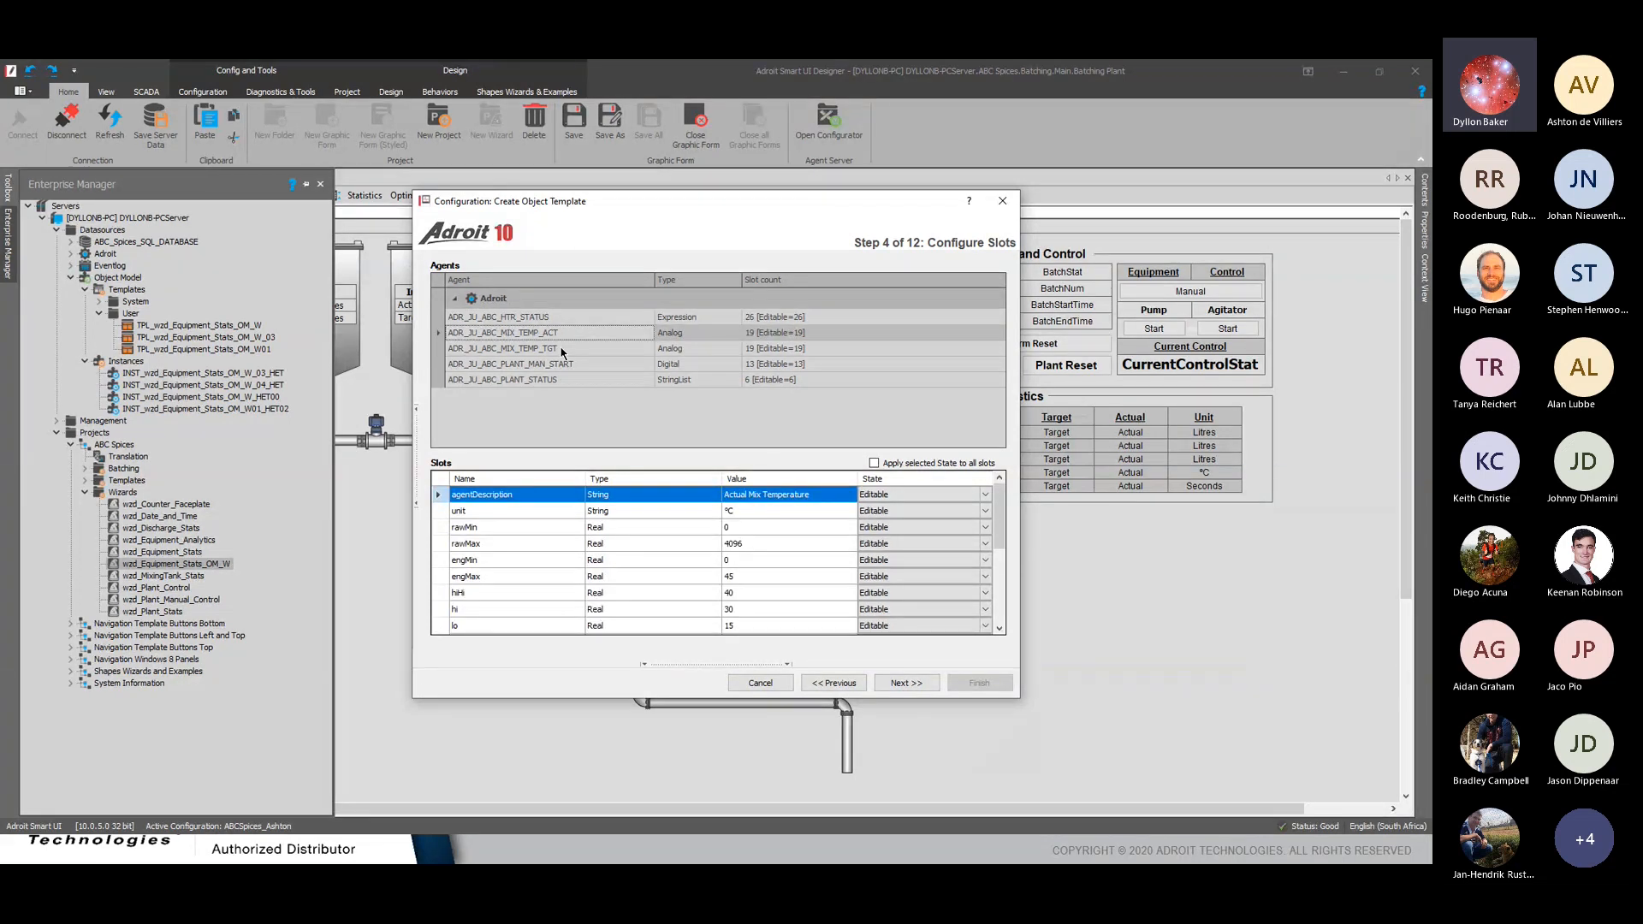
pyautogui.click(560, 351)
pyautogui.click(565, 364)
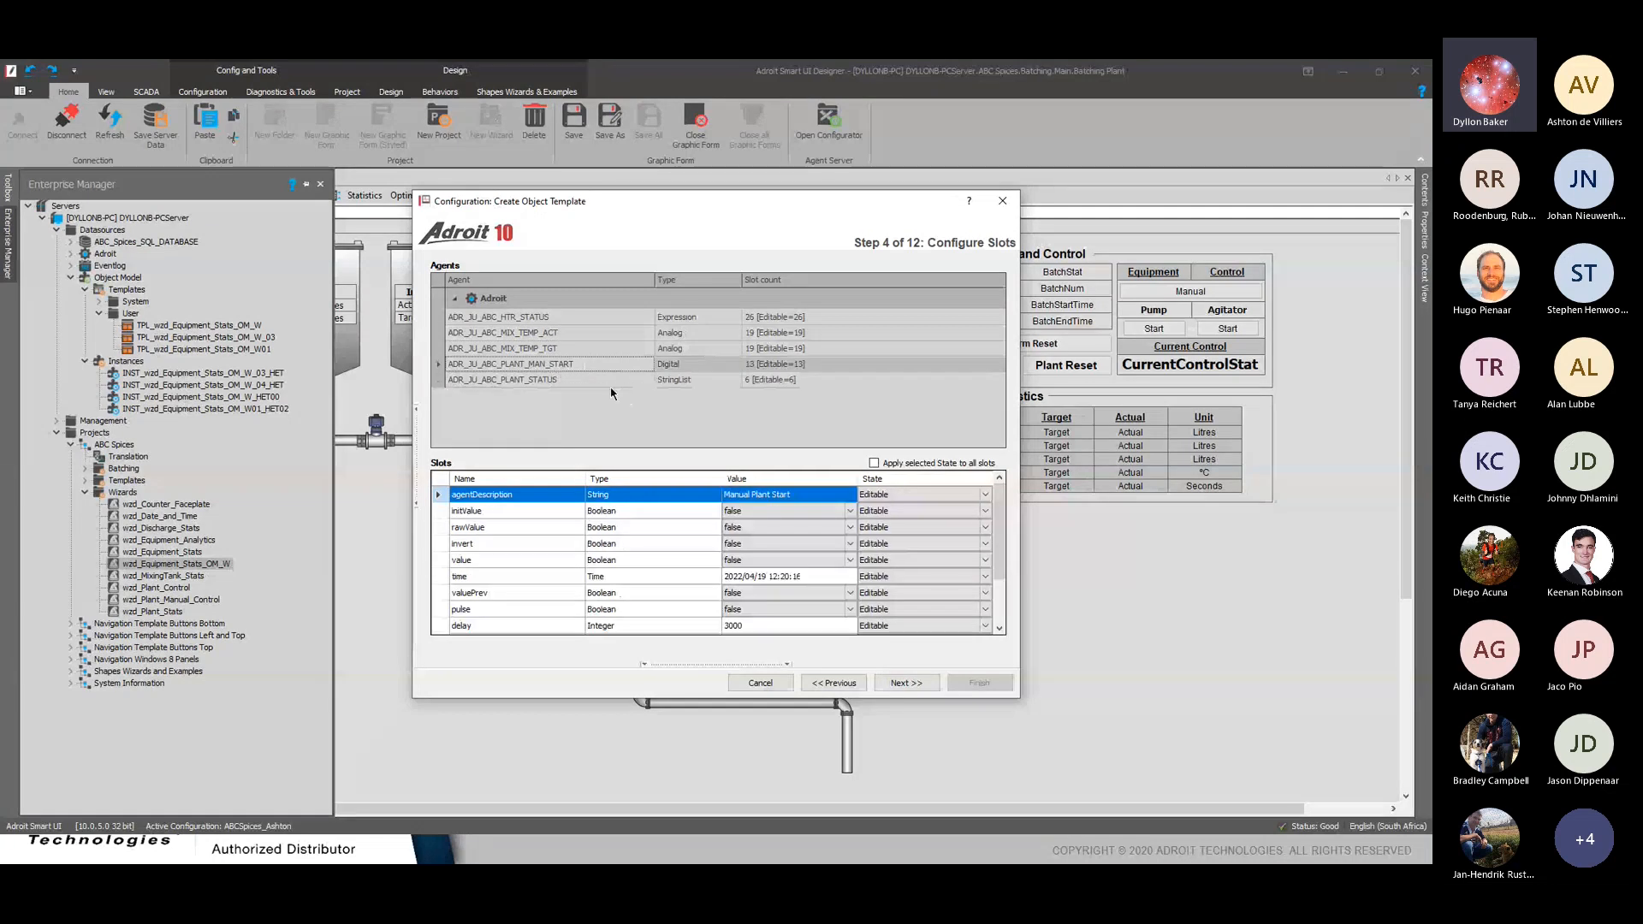
pyautogui.click(607, 380)
pyautogui.click(587, 364)
pyautogui.click(585, 350)
pyautogui.click(577, 333)
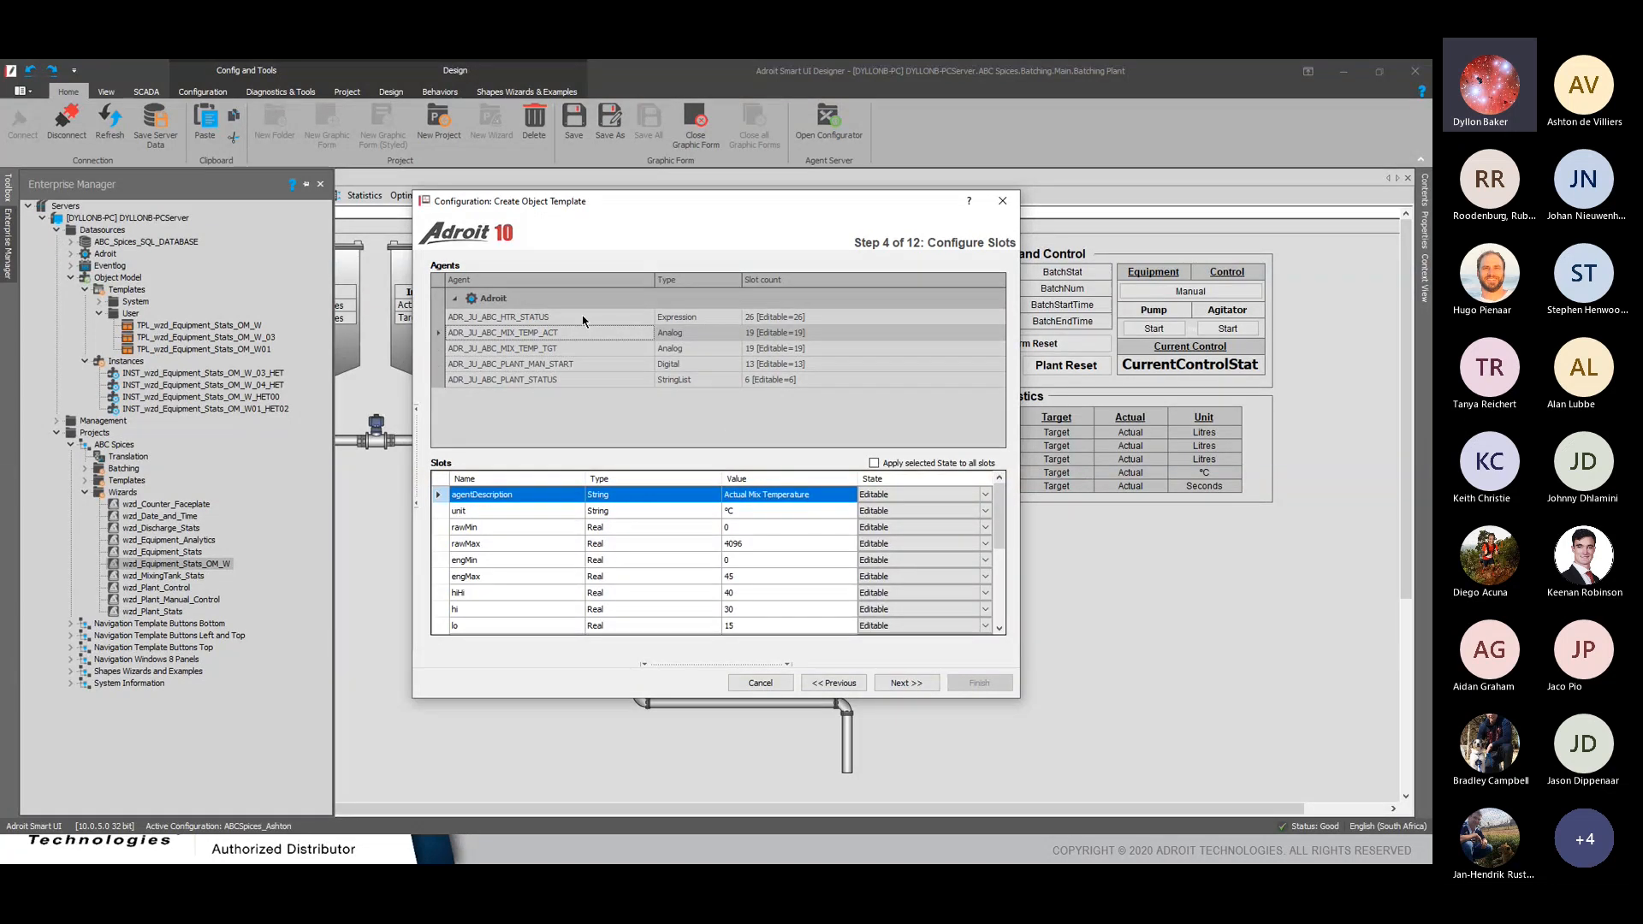
pyautogui.click(579, 305)
pyautogui.click(549, 318)
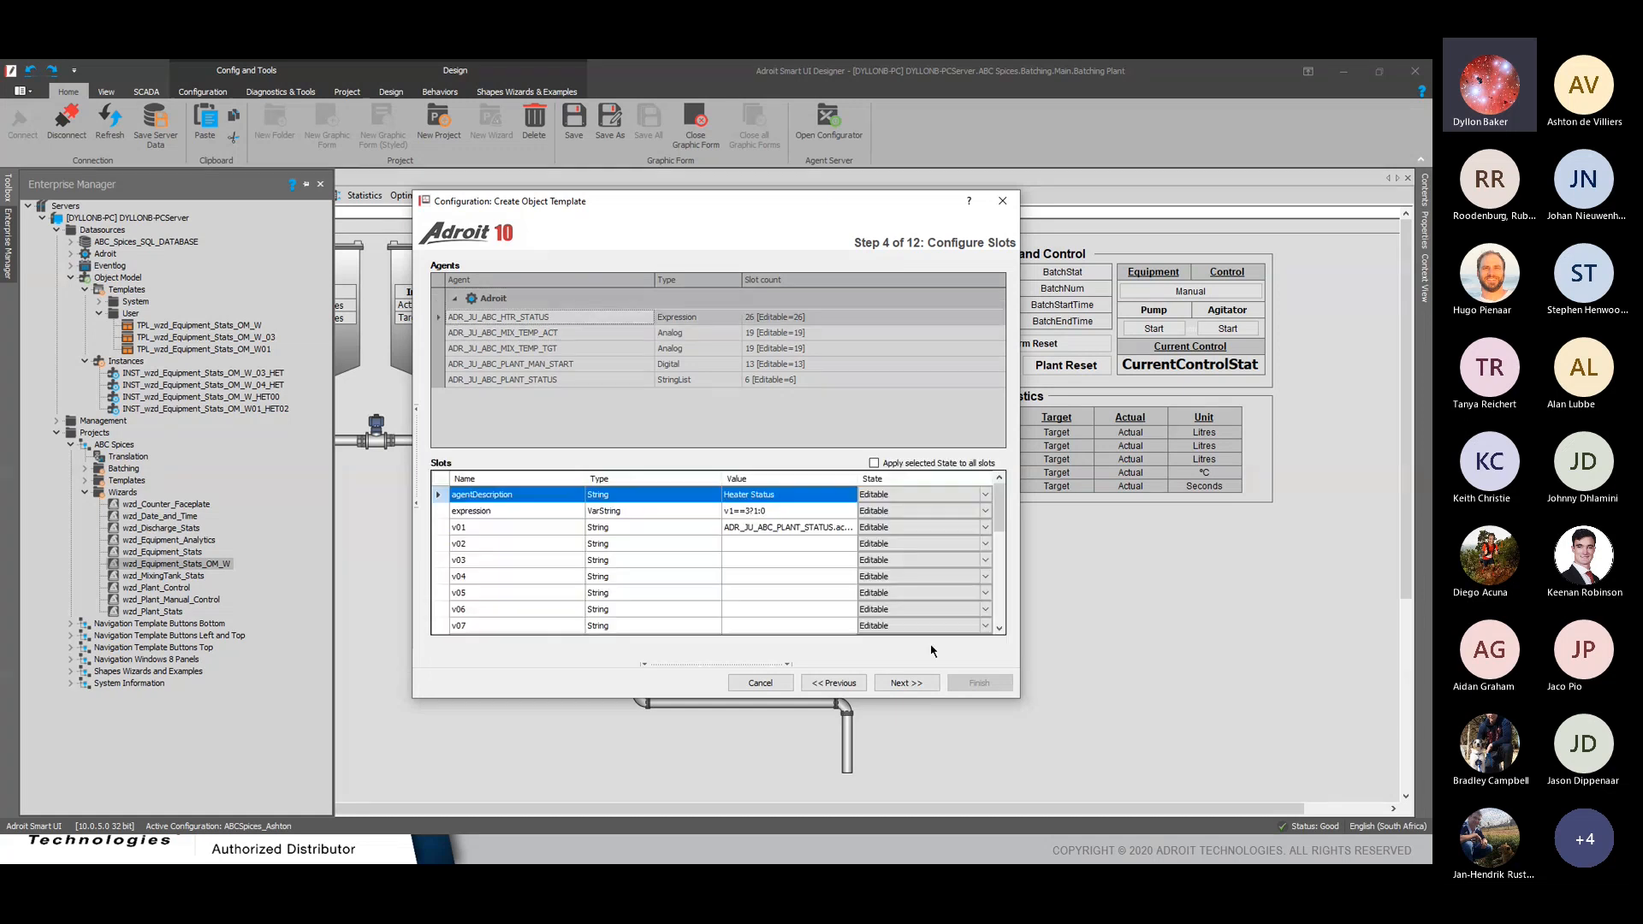
pyautogui.click(907, 684)
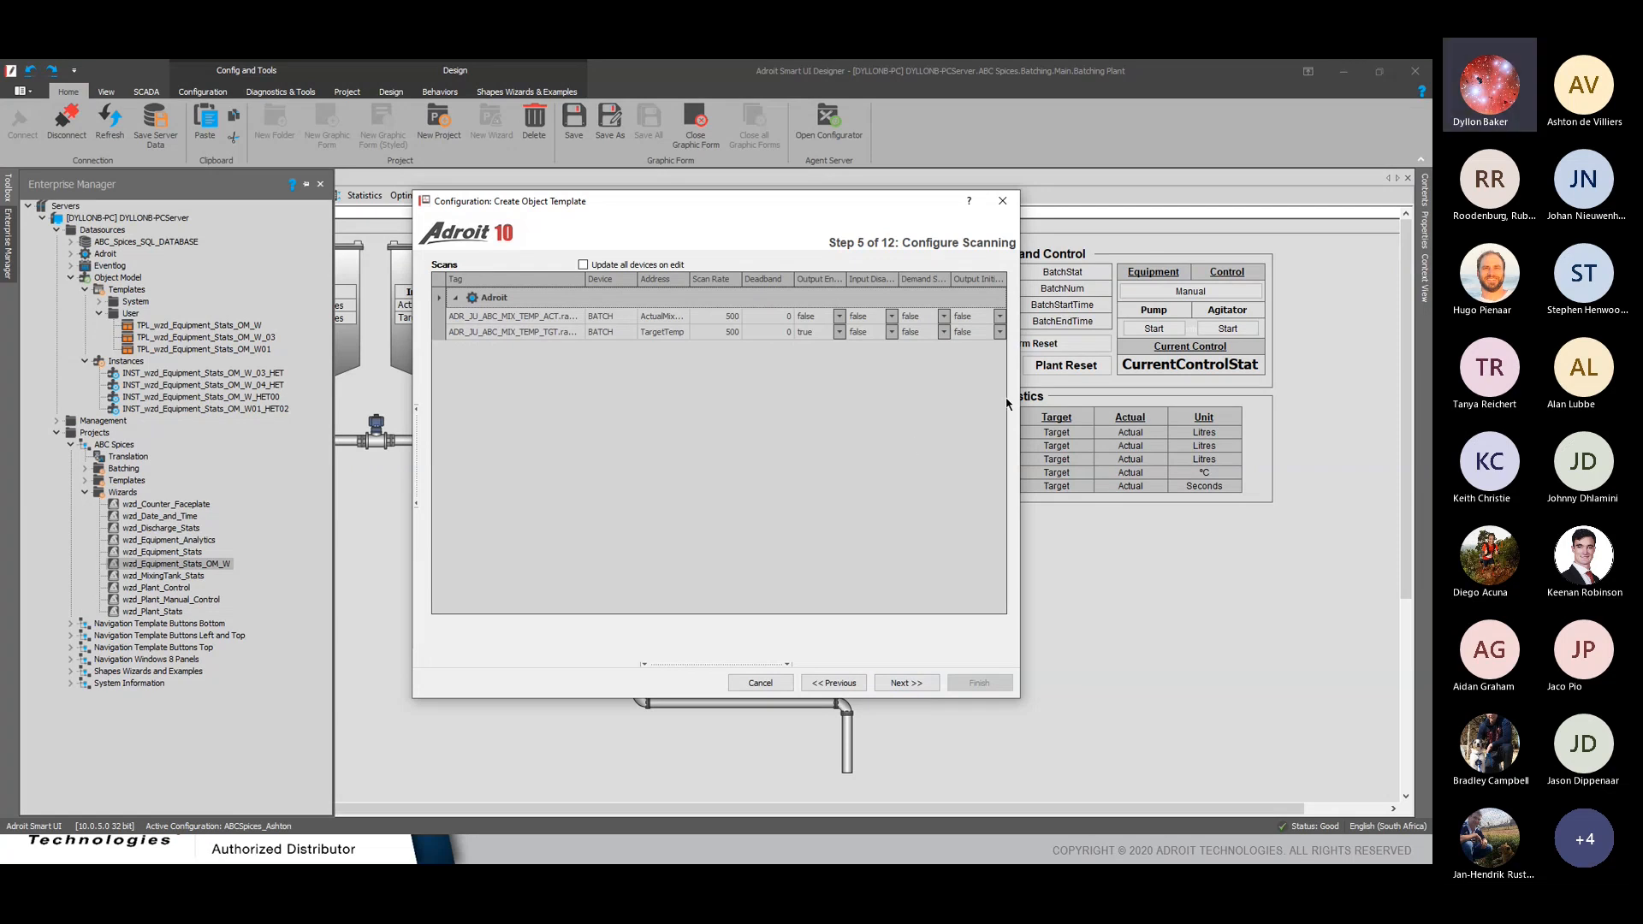
# Review the device, address and scan rate of the two mix temperature scans, and continue to device configuration
pyautogui.click(621, 317)
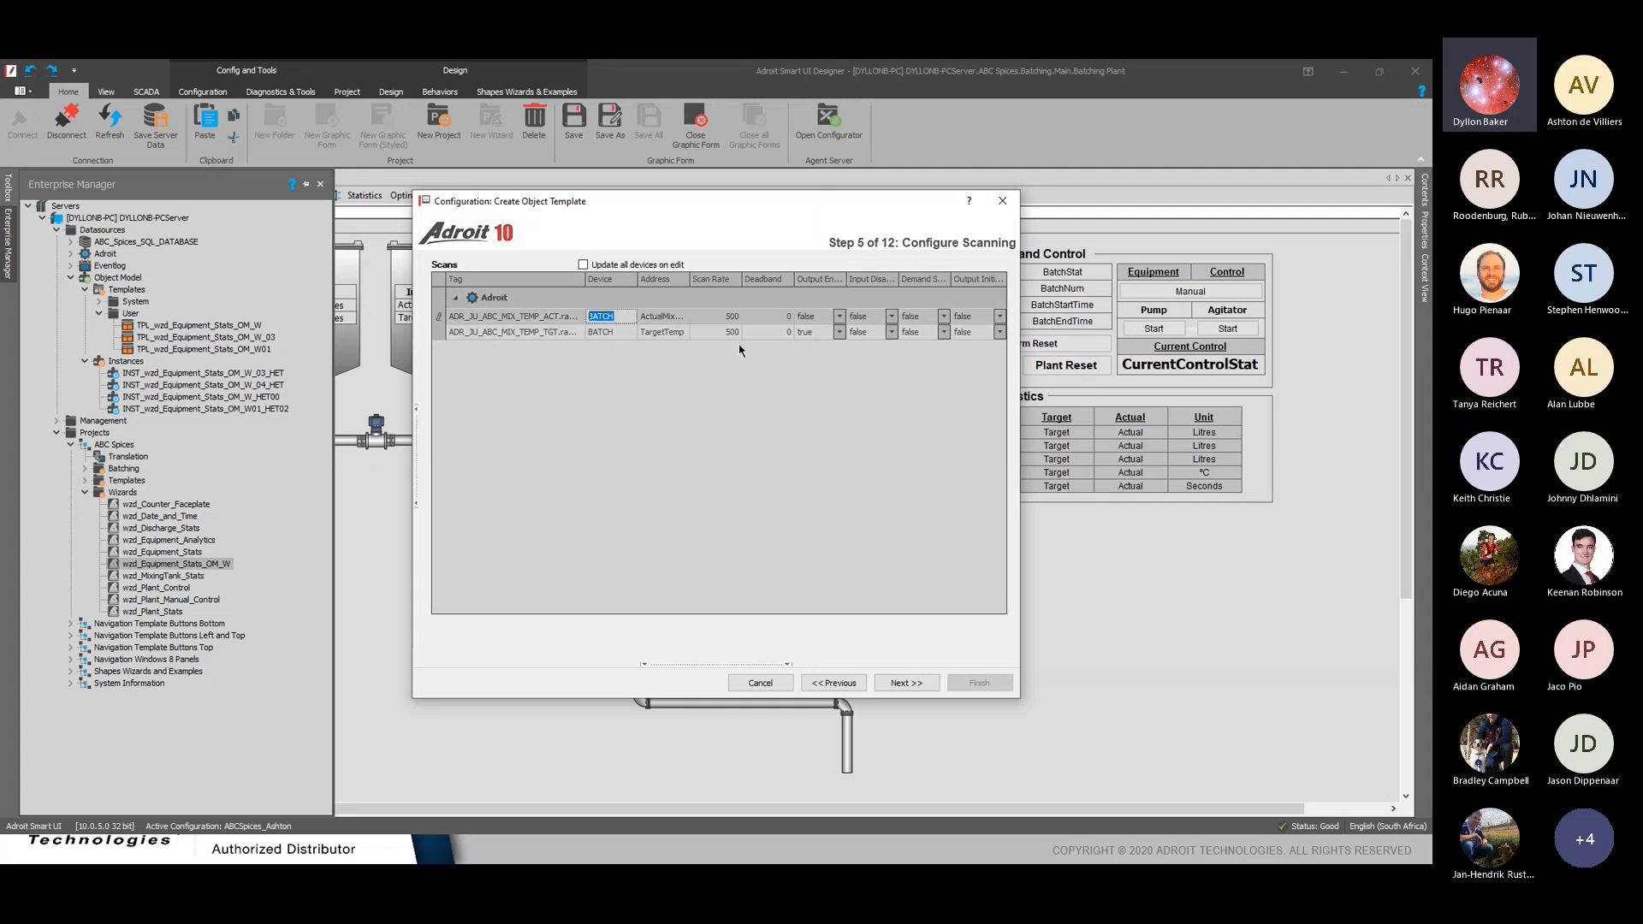
pyautogui.click(617, 333)
pyautogui.click(658, 334)
pyautogui.press('Up')
pyautogui.click(721, 333)
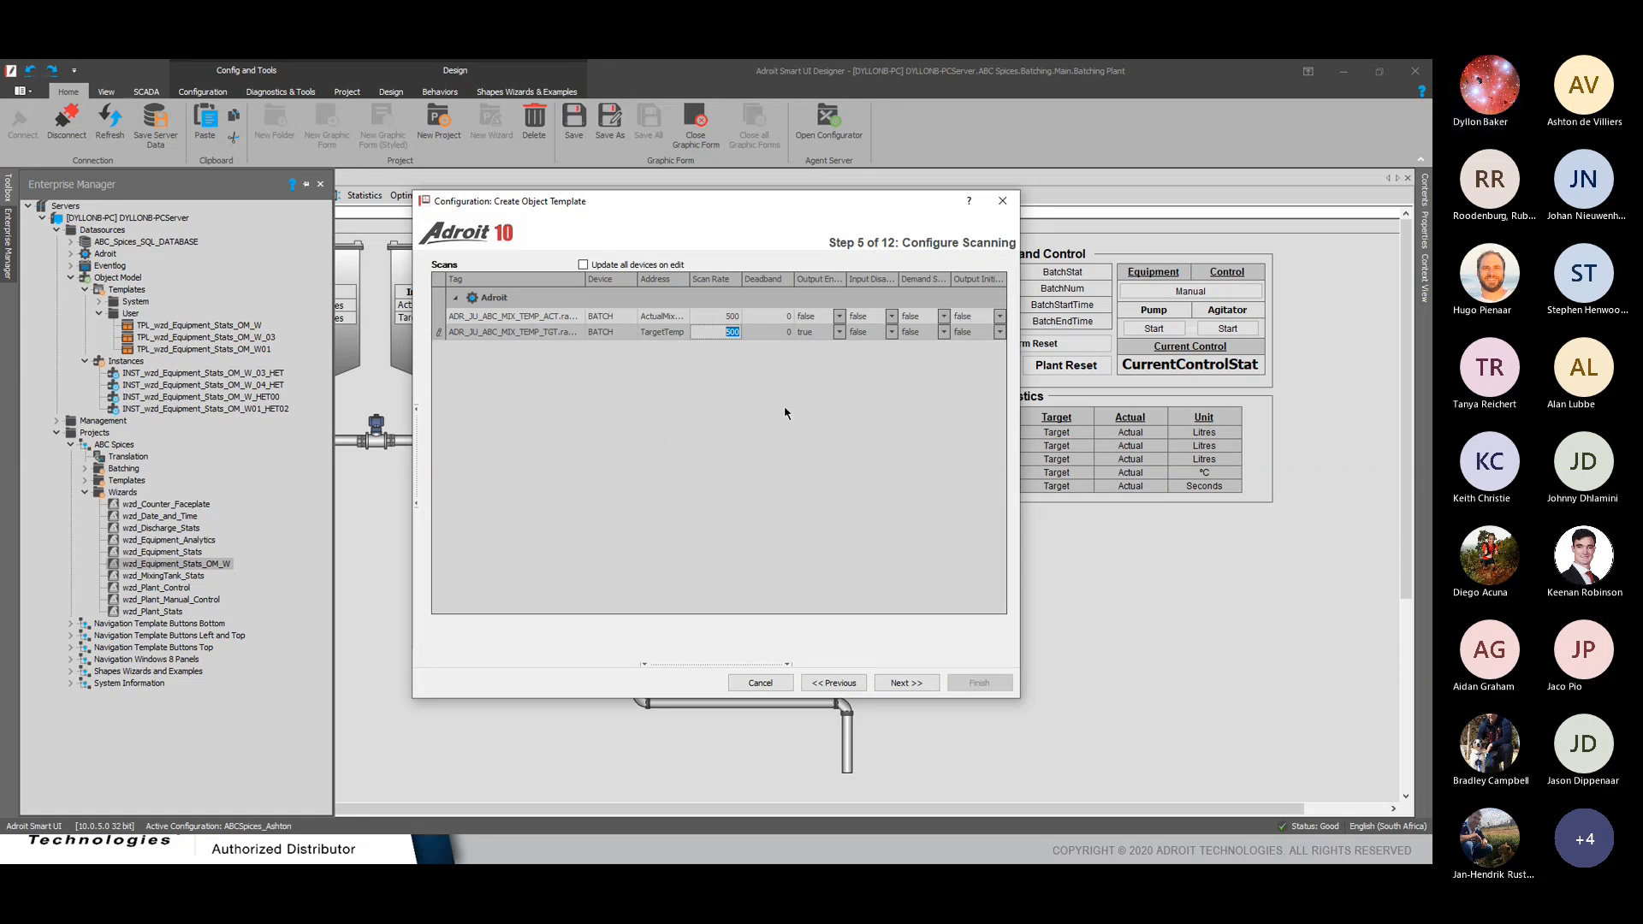
pyautogui.click(903, 683)
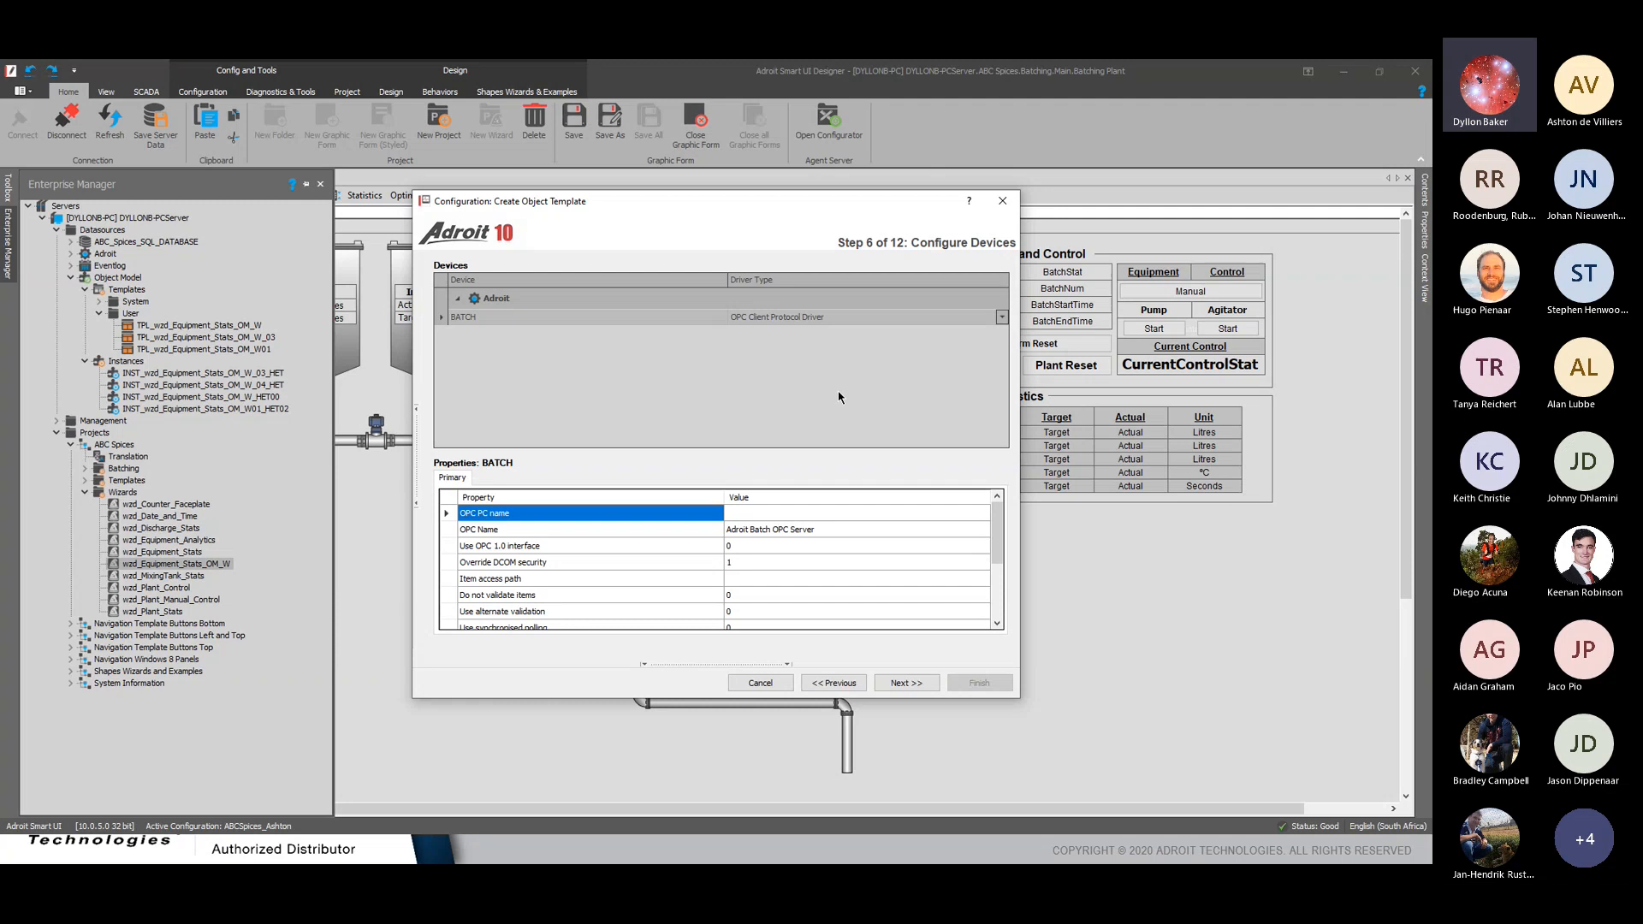
# Review the BATCH device's OPC properties and driver type, and continue to the data logging summary
pyautogui.scroll(-3, 723, 561)
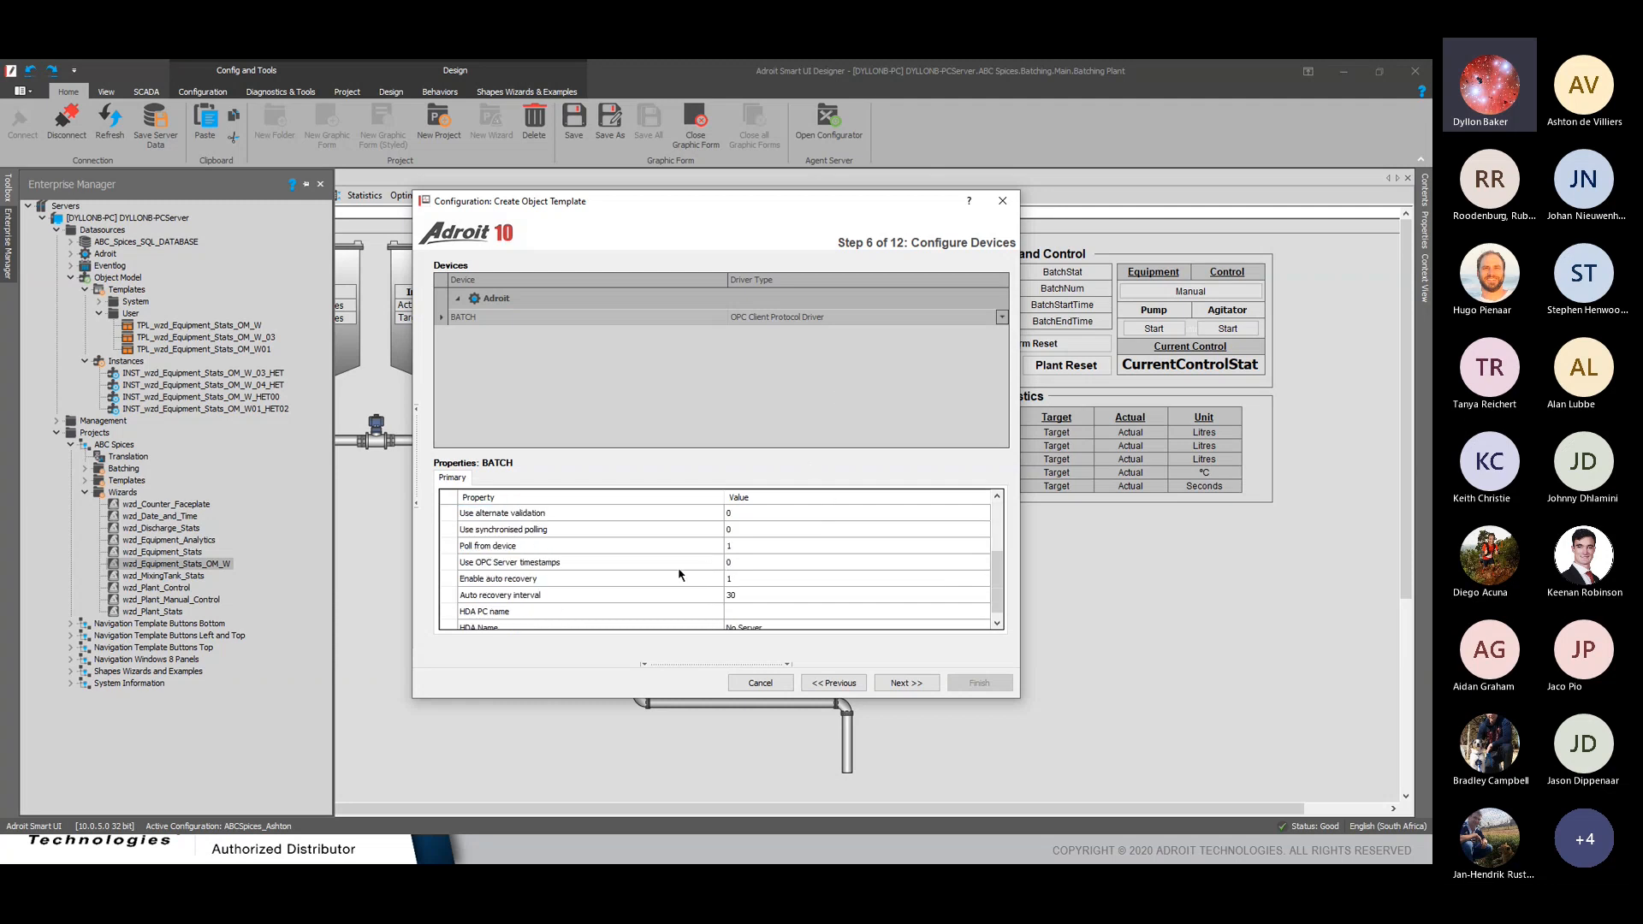
pyautogui.scroll(3, 670, 579)
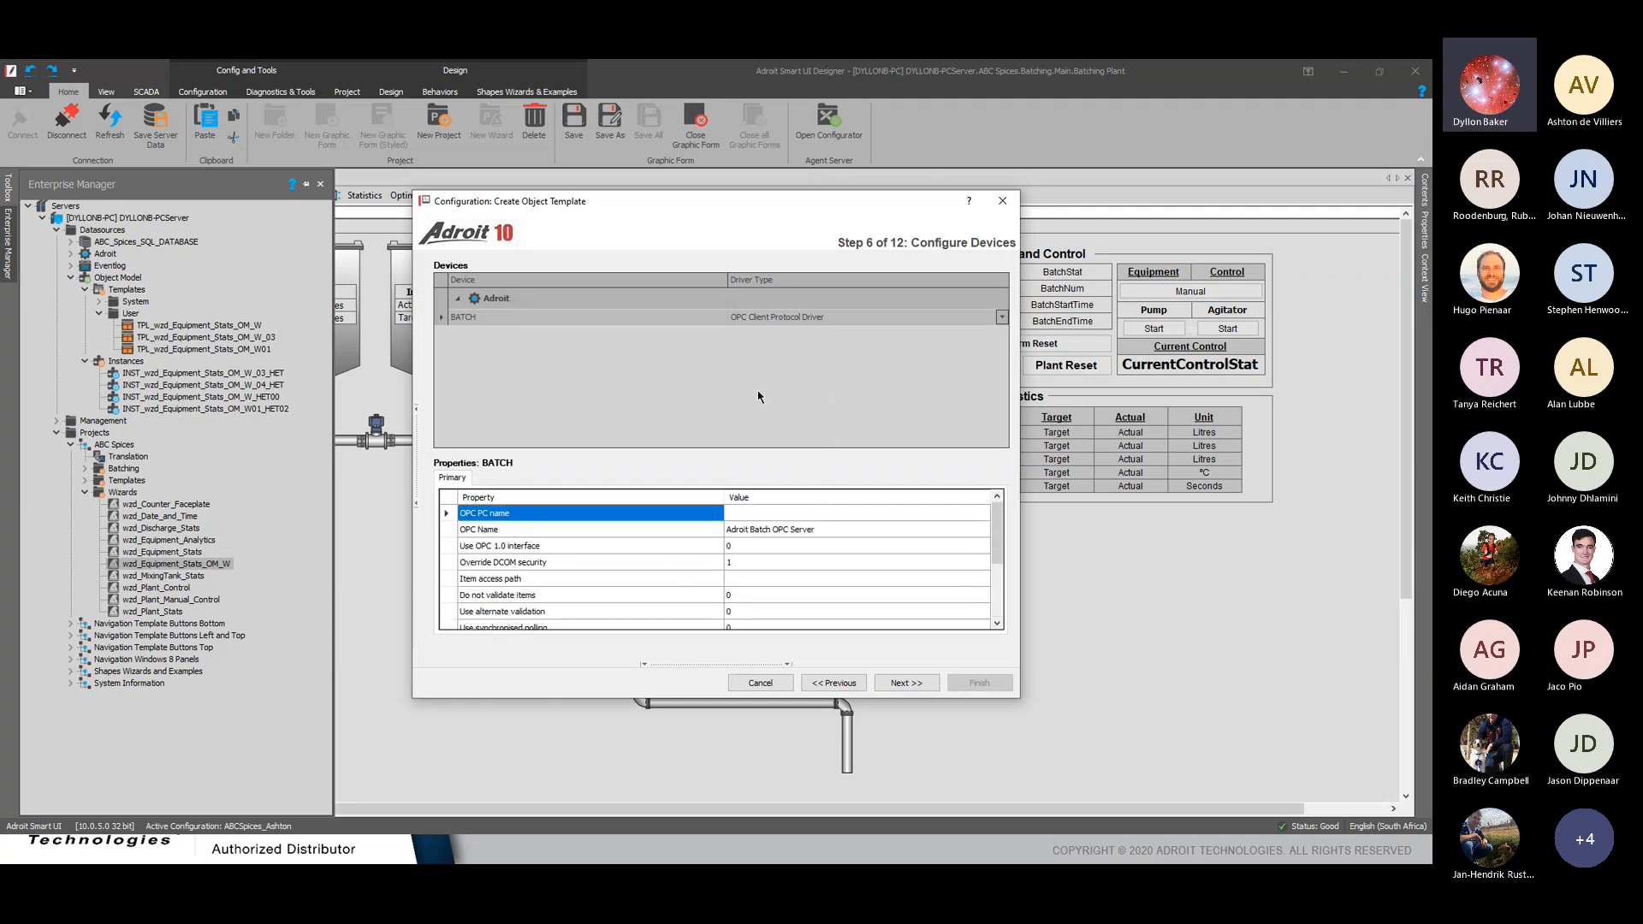
pyautogui.click(1001, 318)
pyautogui.click(1001, 318)
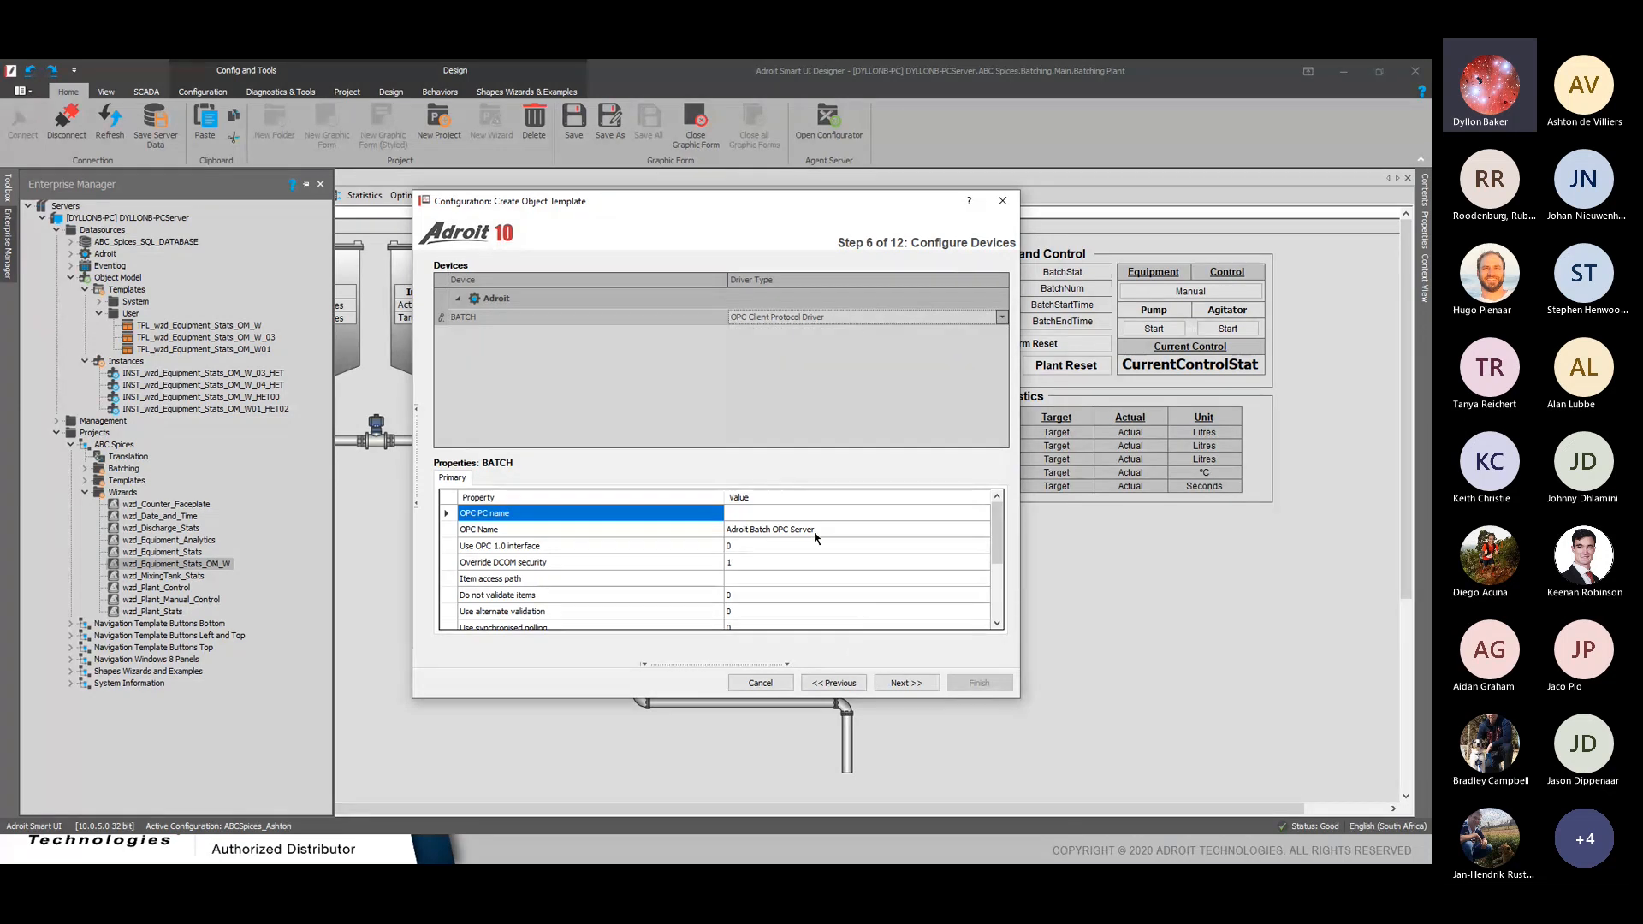
pyautogui.click(899, 683)
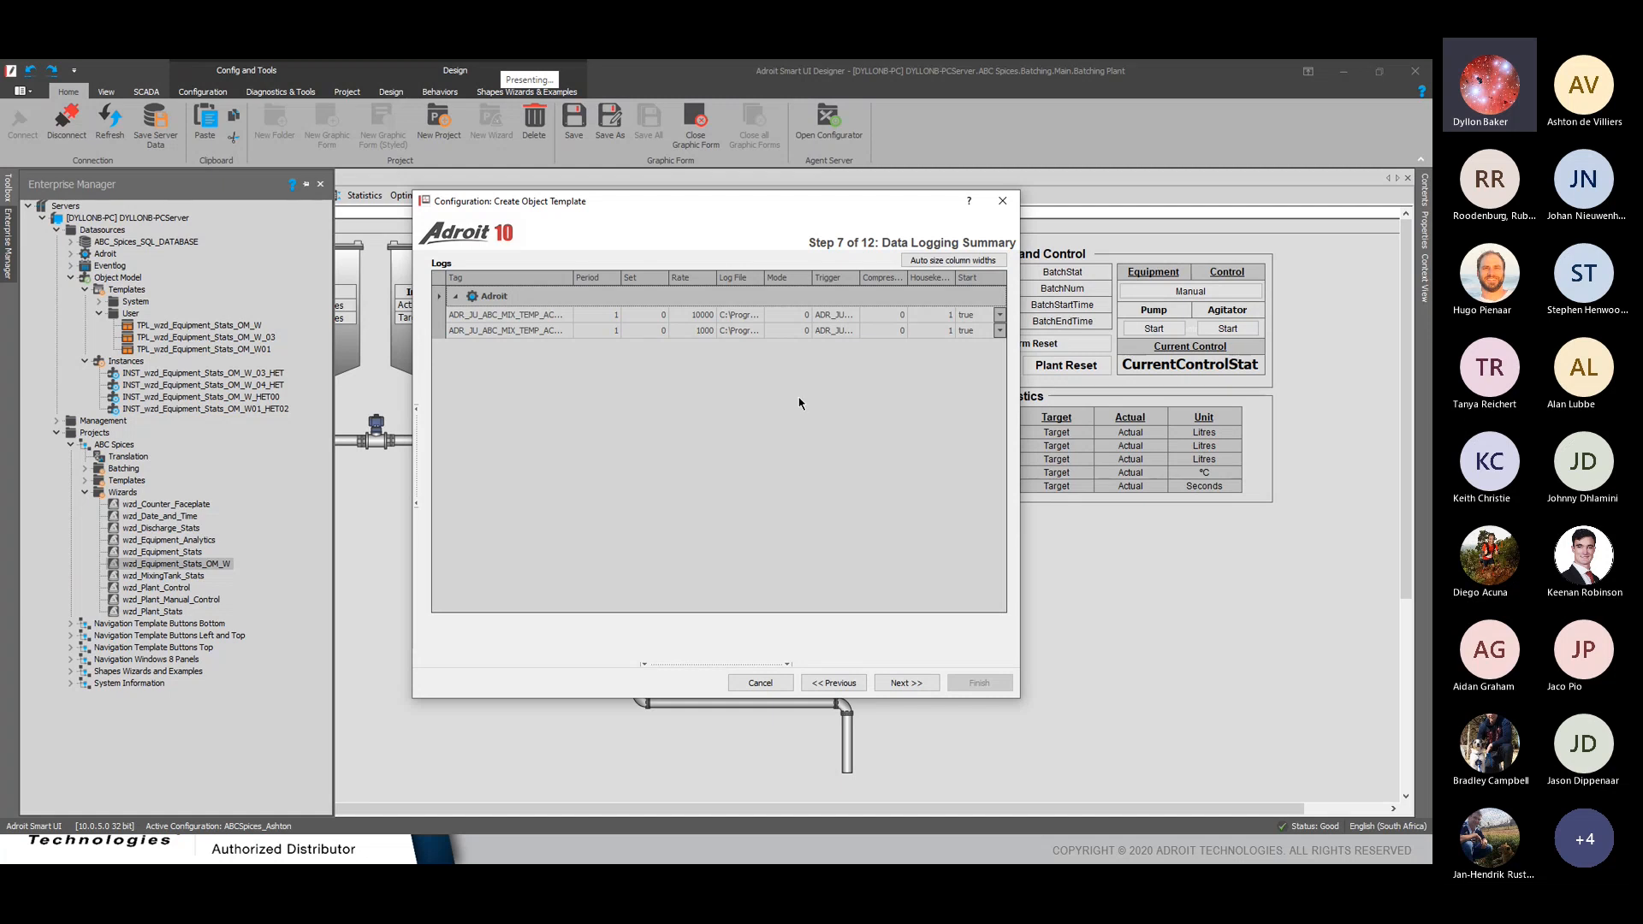
# Review the trigger and housekeeping settings of the two mix temperature logs, and continue to the database logging summary
pyautogui.click(838, 331)
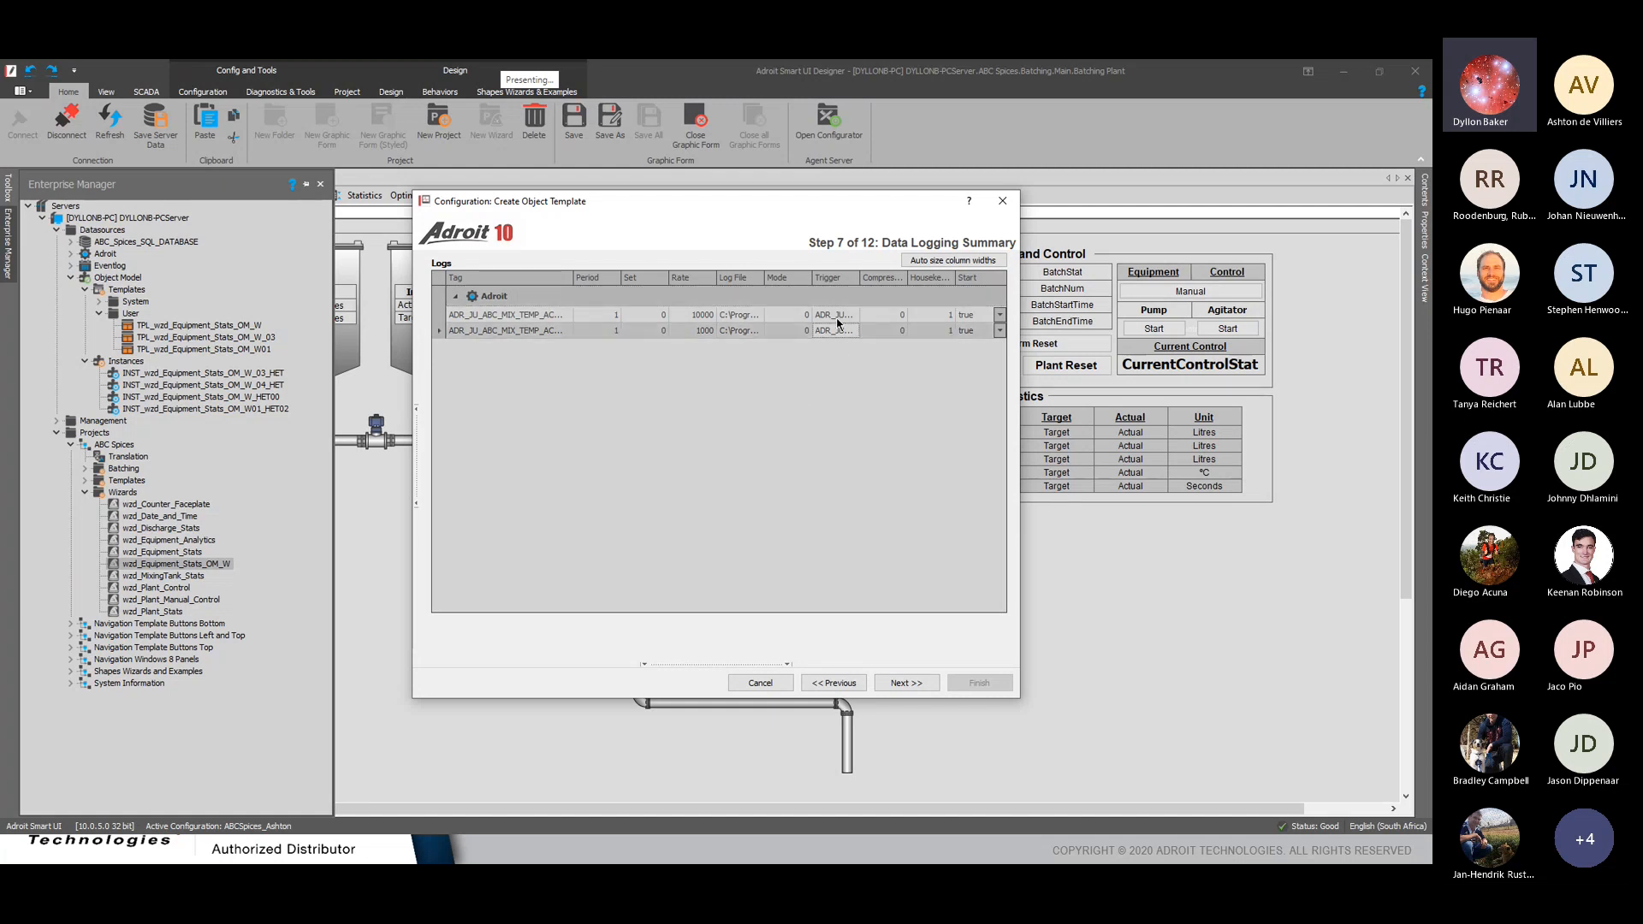
pyautogui.click(837, 317)
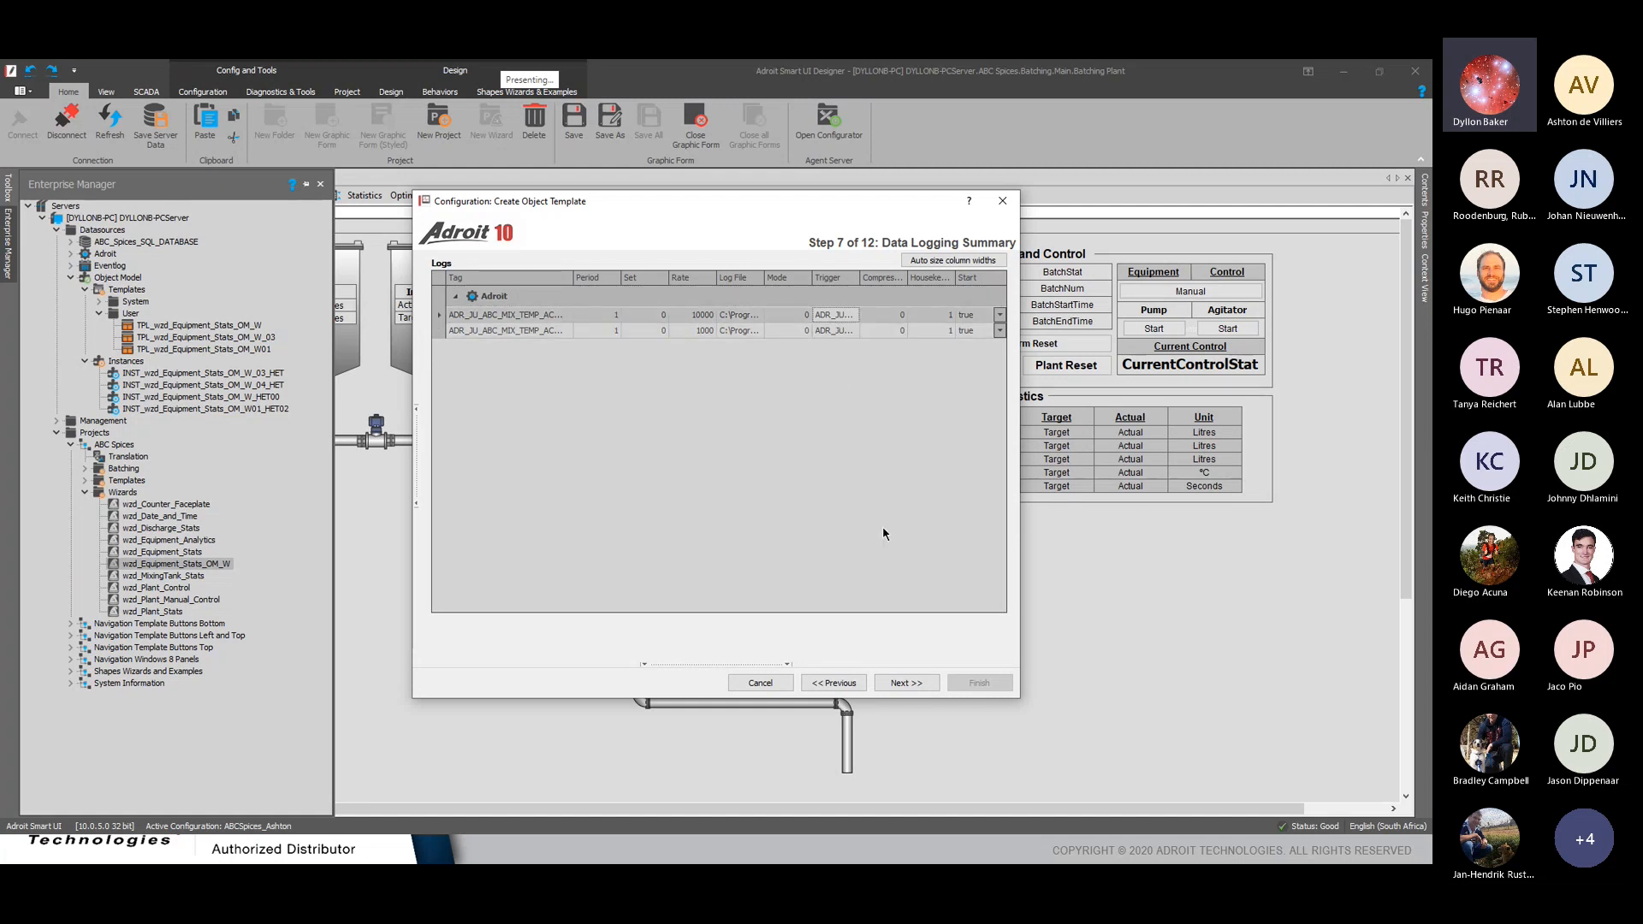
pyautogui.click(948, 316)
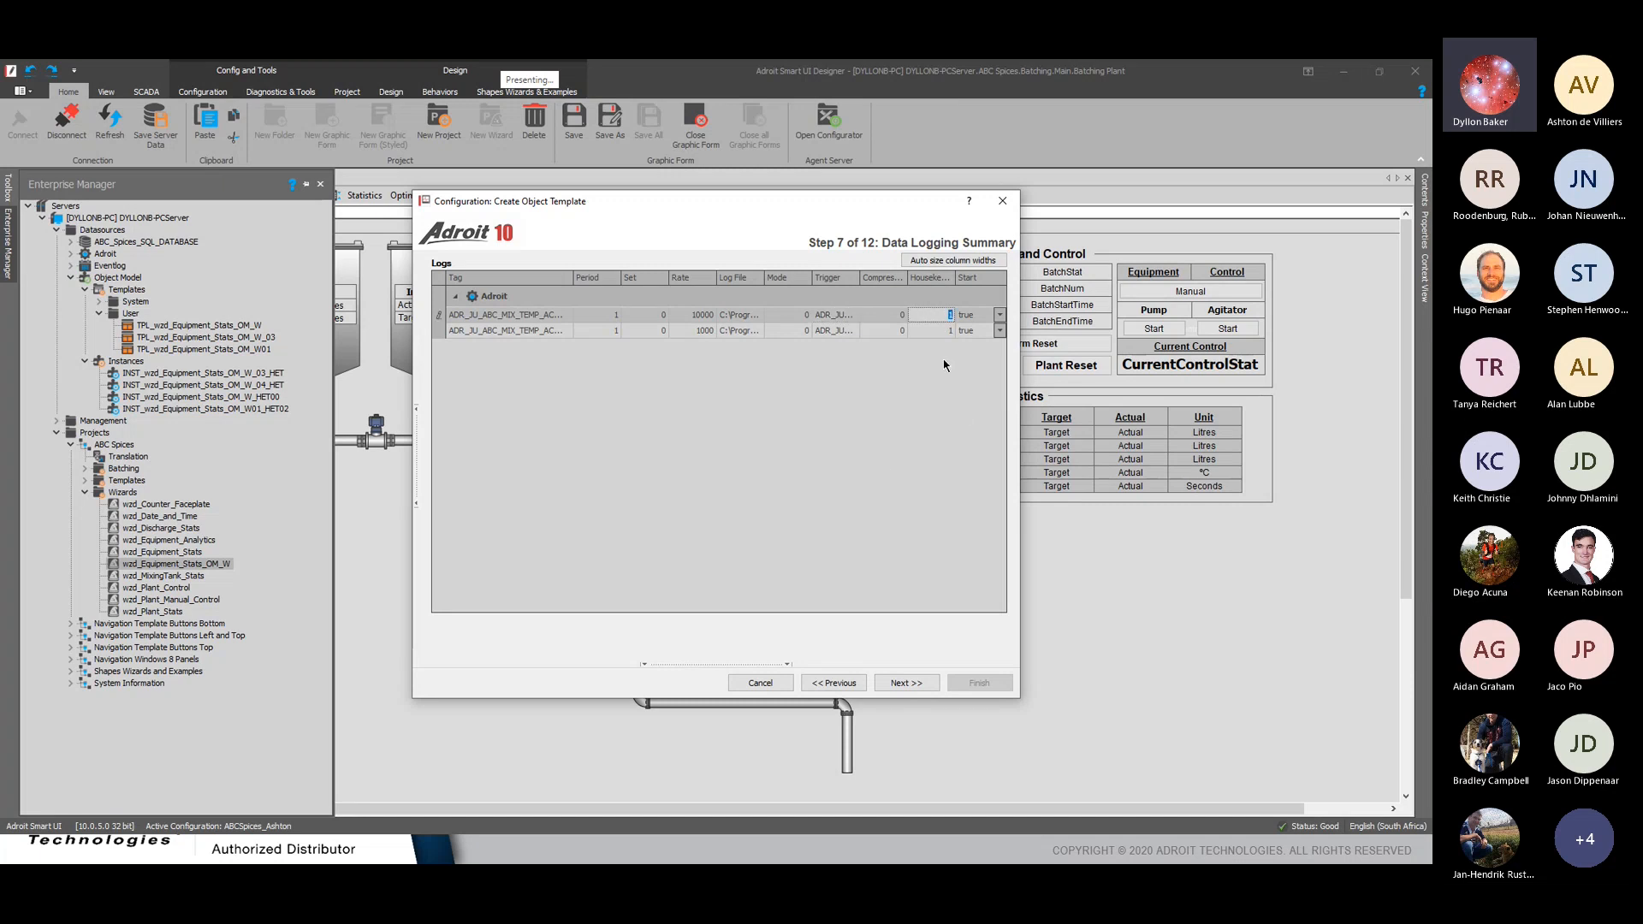
pyautogui.click(940, 332)
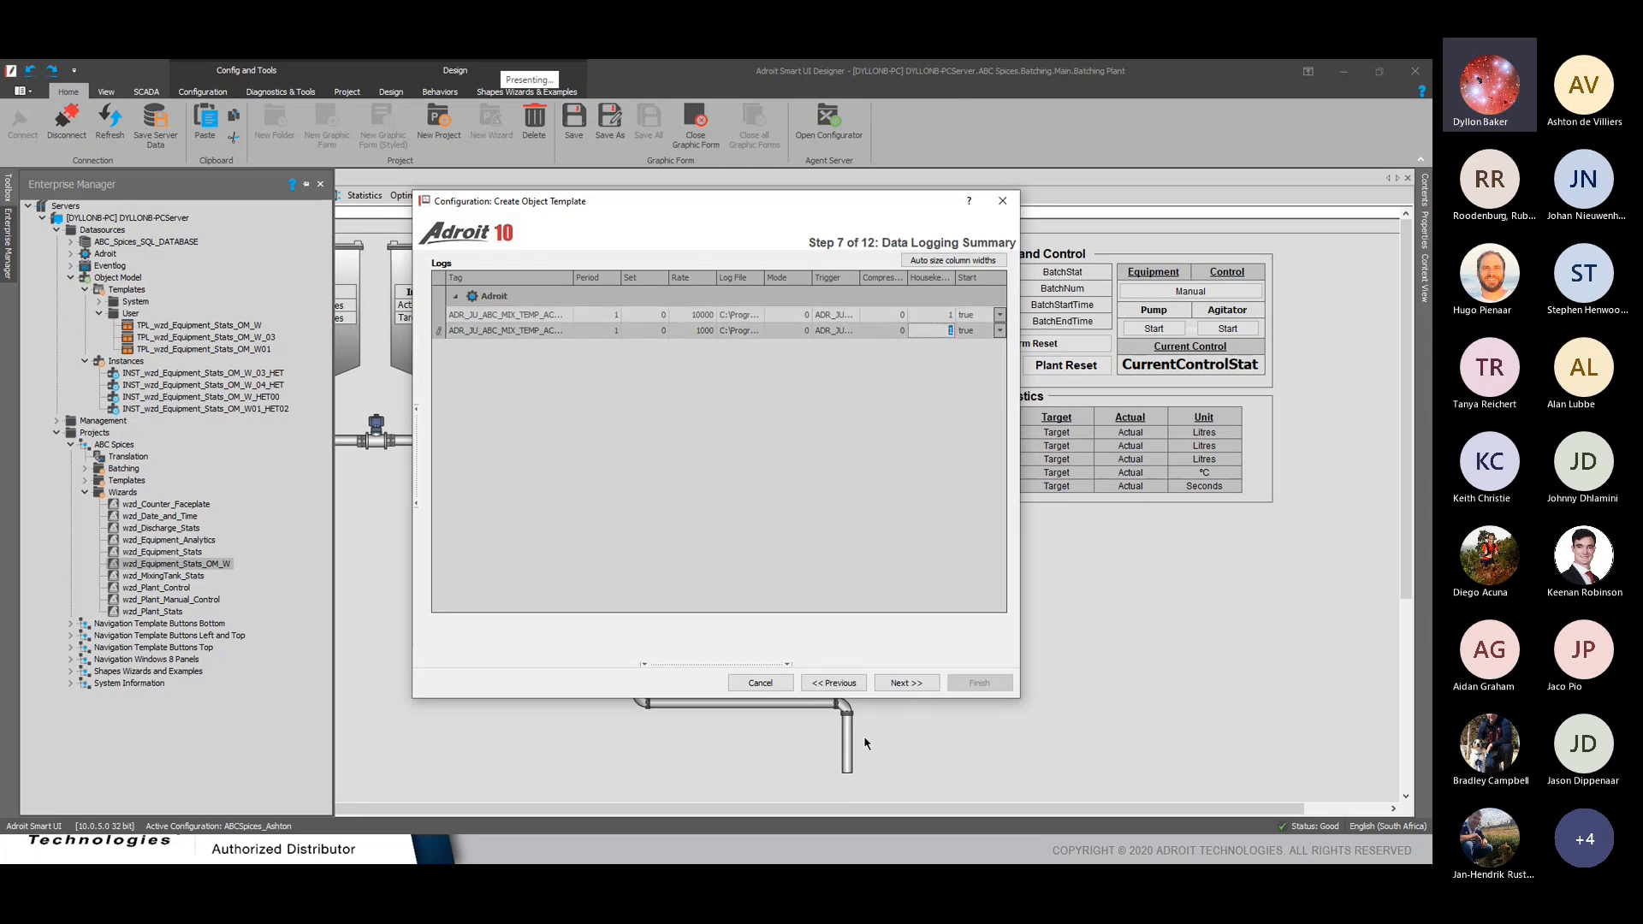
pyautogui.click(903, 682)
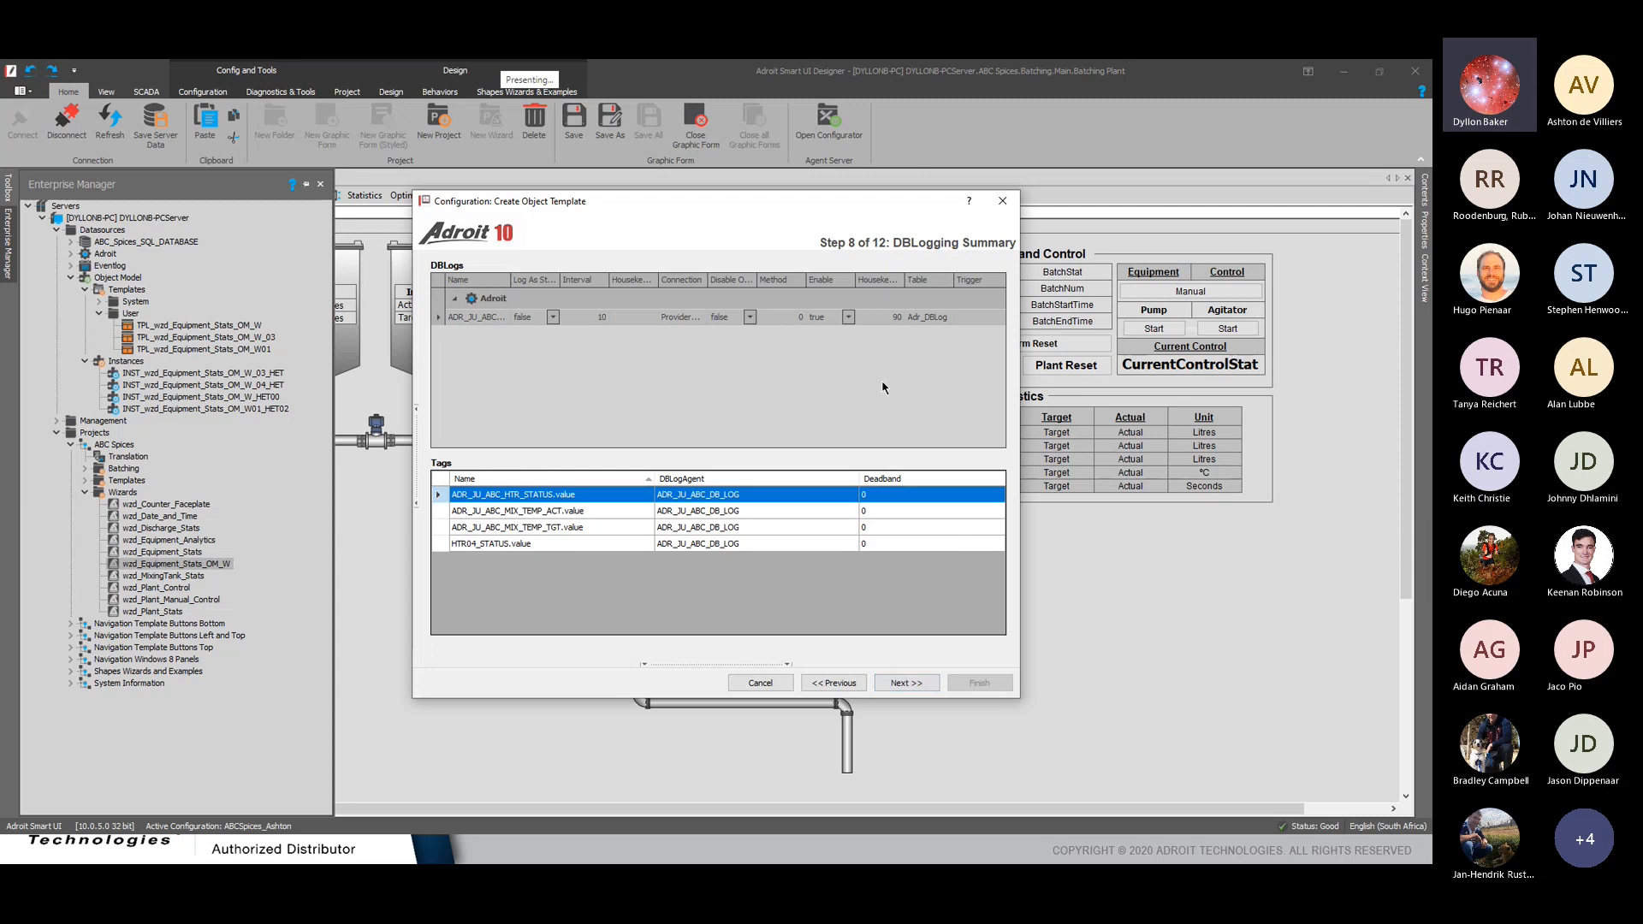
# Examine the database-logged tags and the log agent's interval, connection and table settings
pyautogui.click(543, 512)
pyautogui.click(539, 528)
pyautogui.click(543, 511)
pyautogui.click(545, 496)
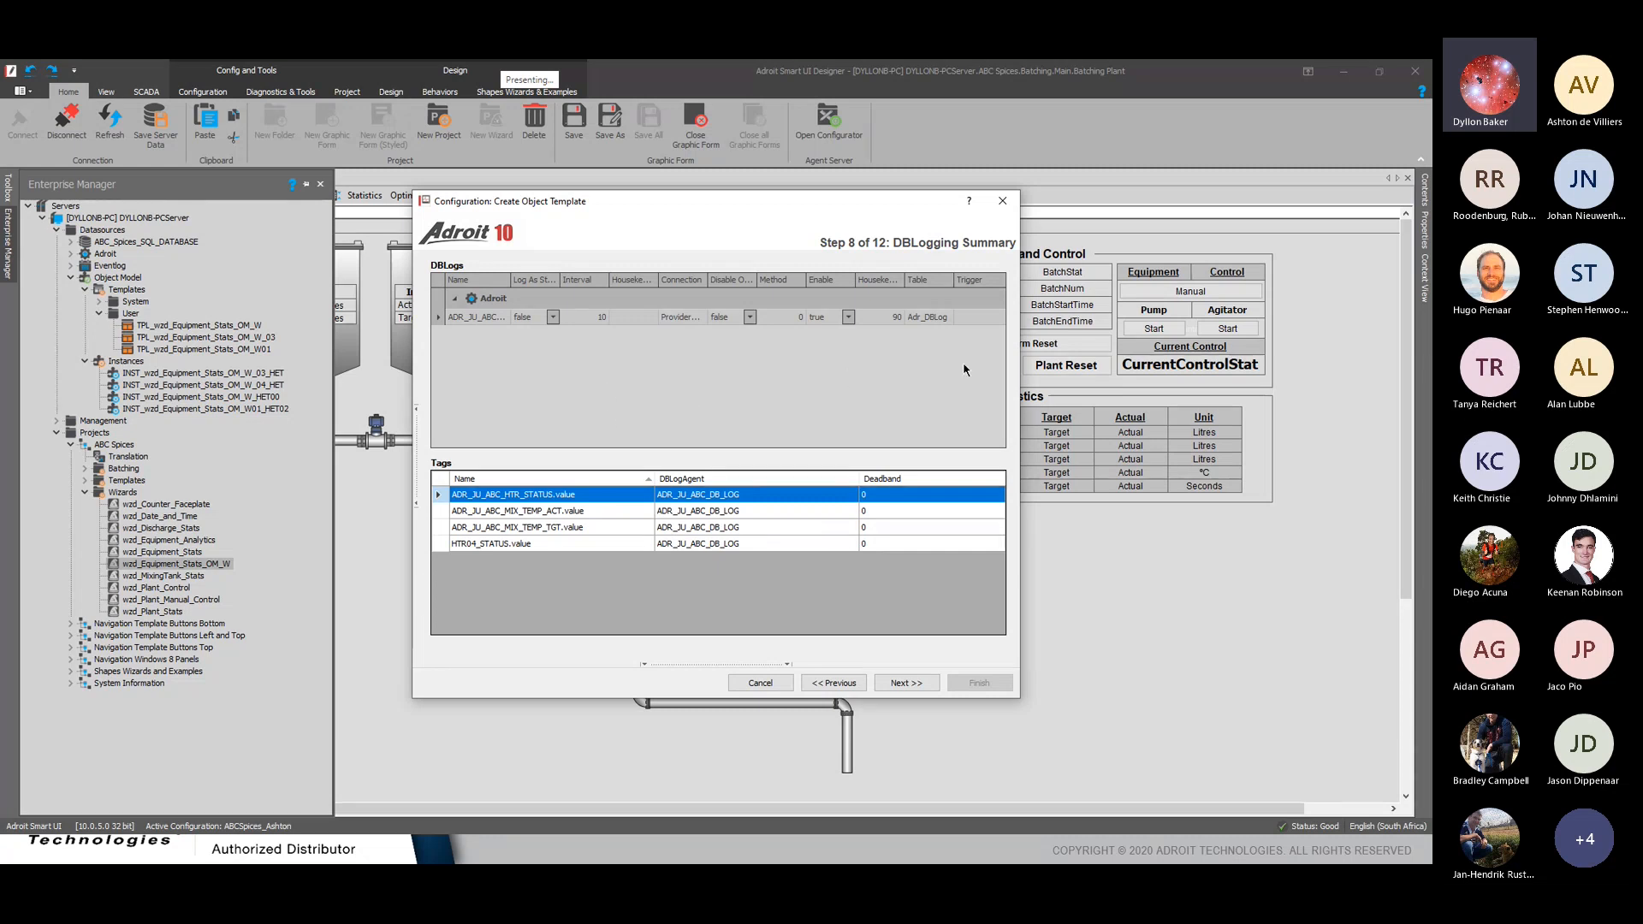
pyautogui.click(616, 320)
pyautogui.click(593, 316)
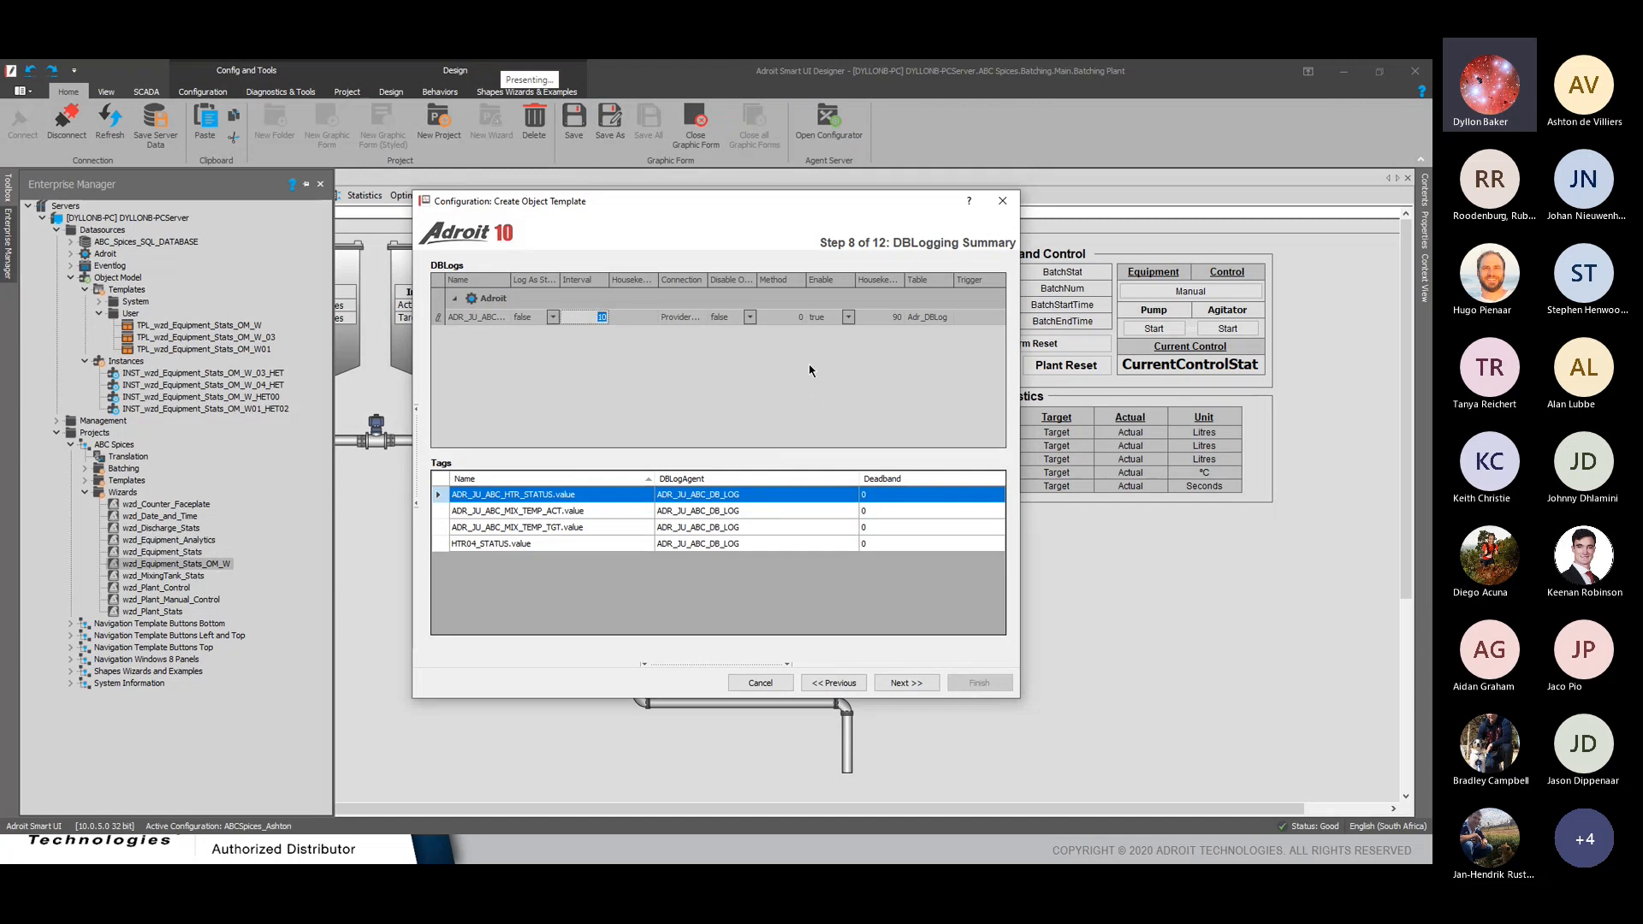
pyautogui.click(686, 316)
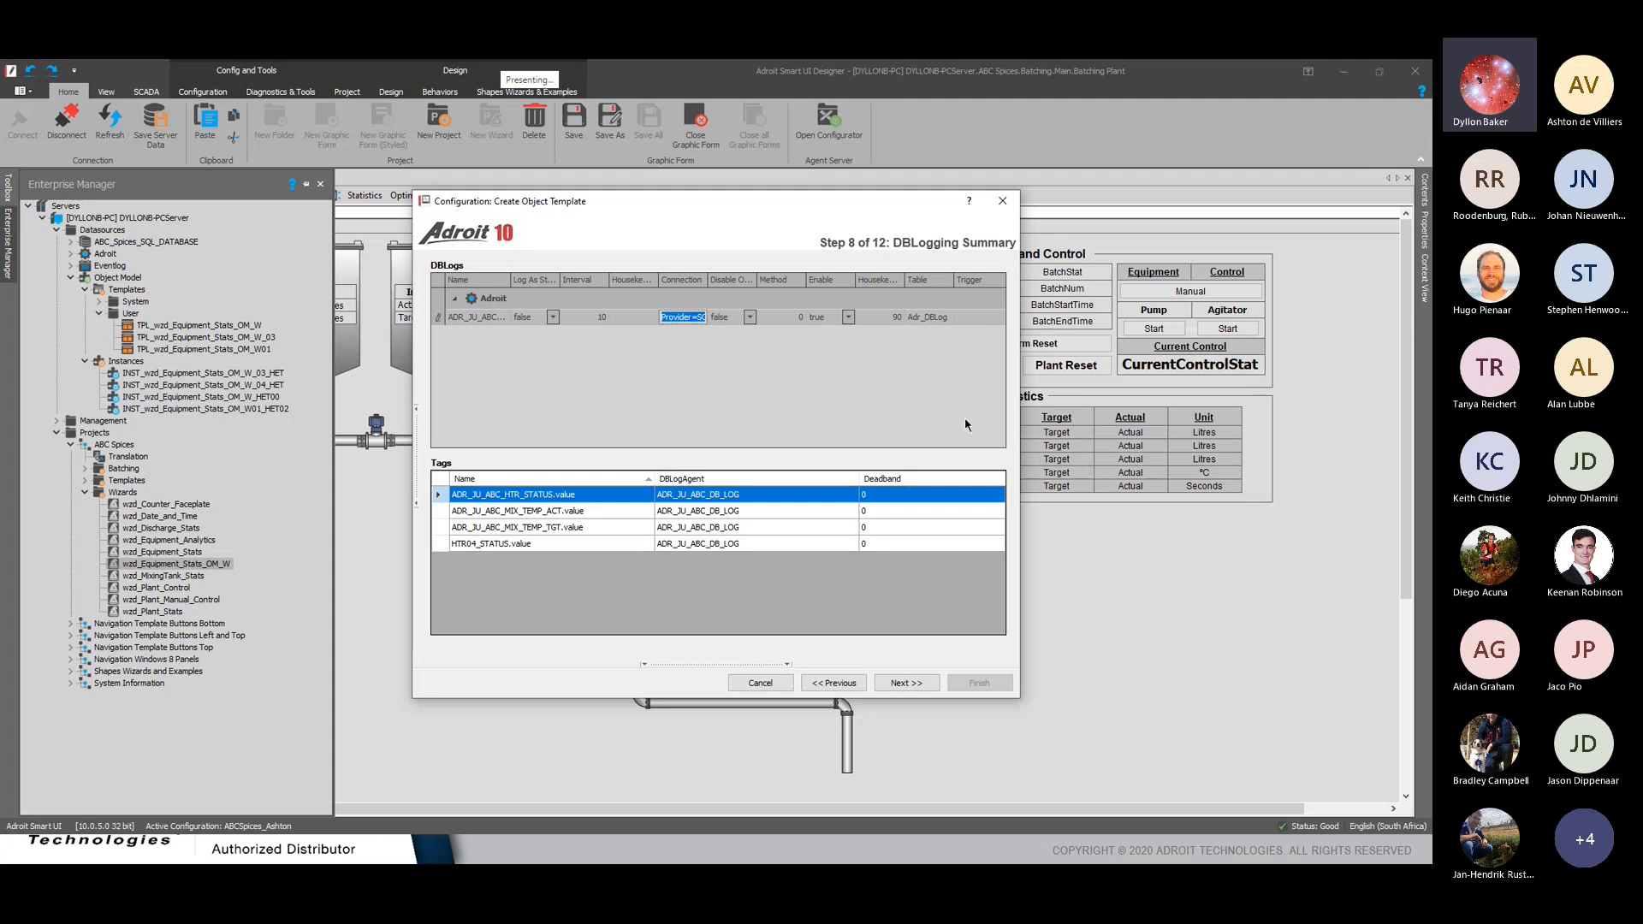
pyautogui.click(911, 319)
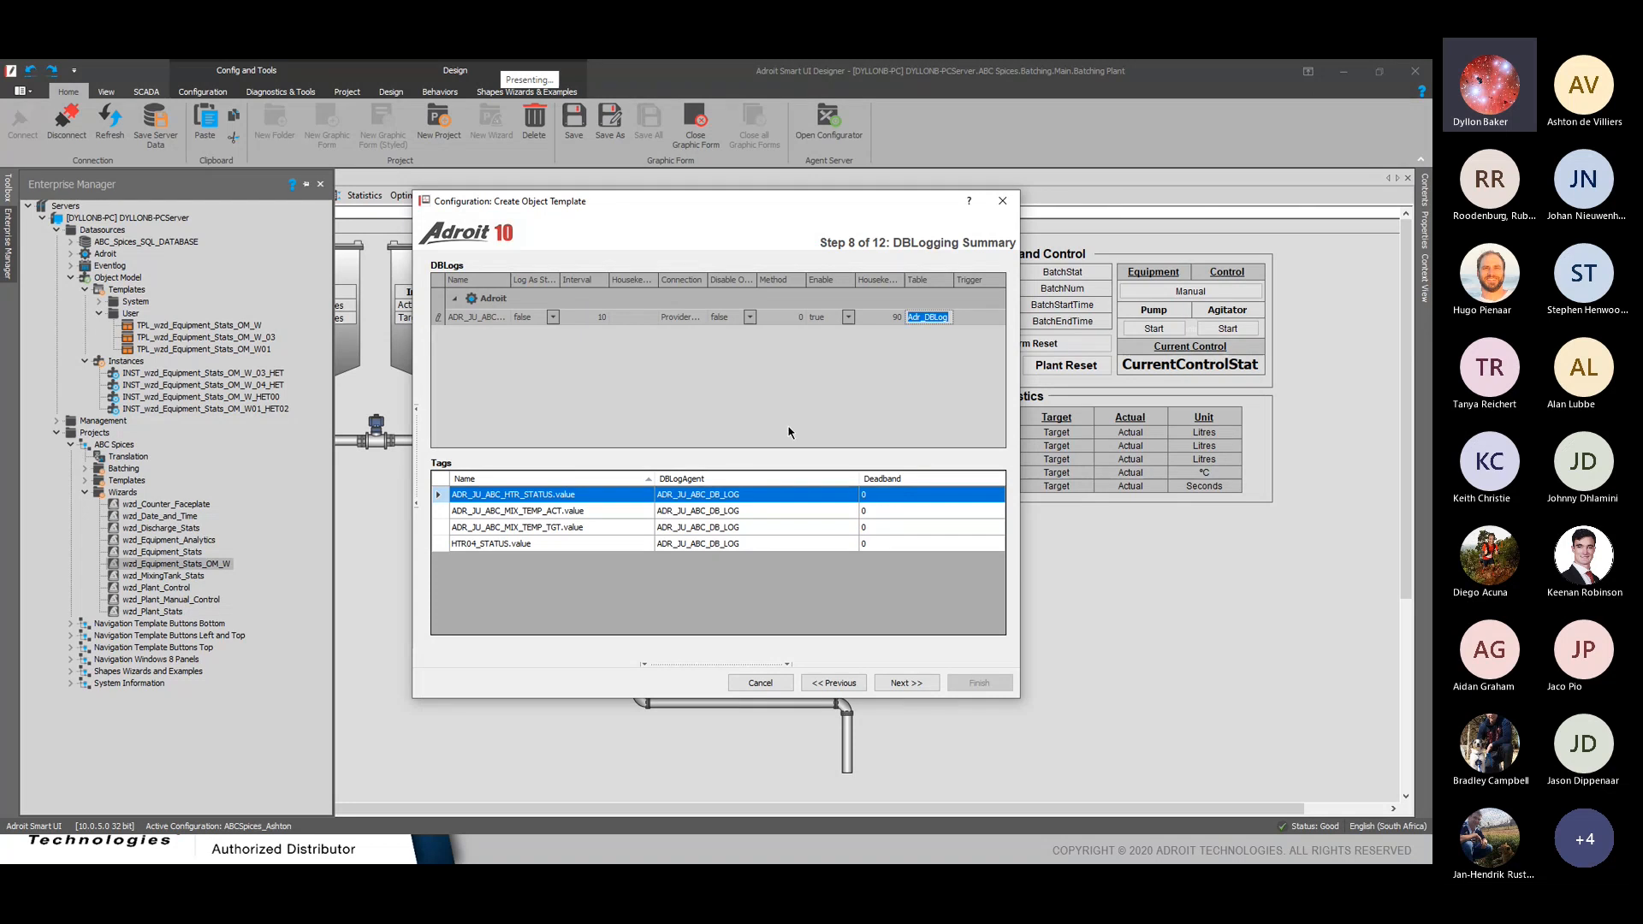
# Recheck the mix temperature tags in the database log, and continue to the alarming summary
pyautogui.click(579, 516)
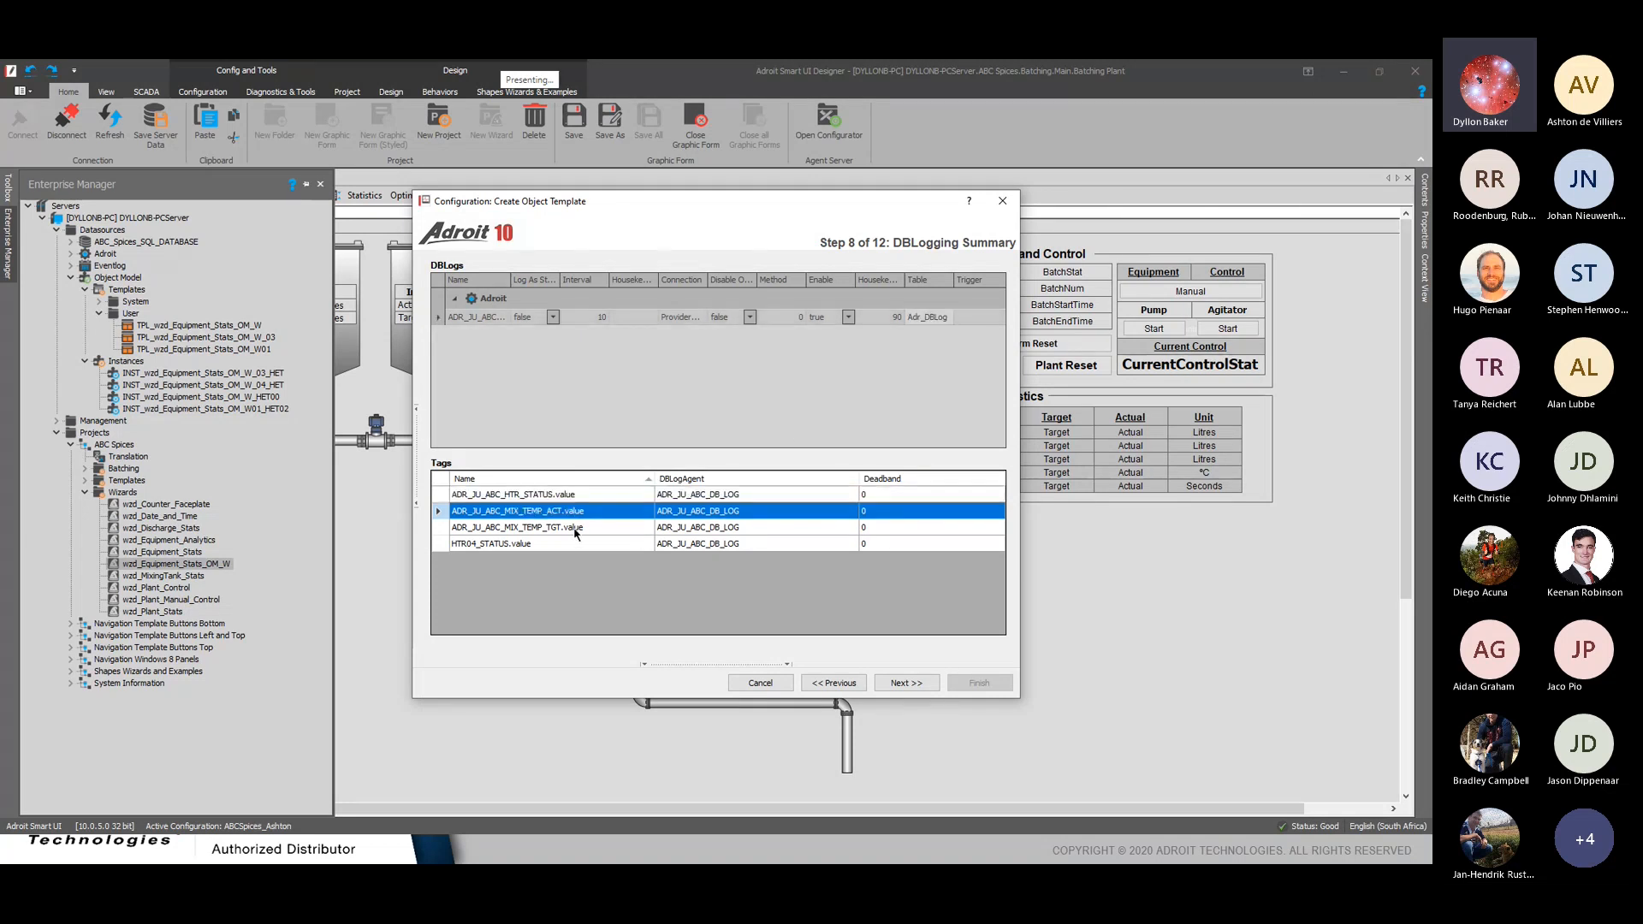
pyautogui.click(574, 528)
pyautogui.click(571, 510)
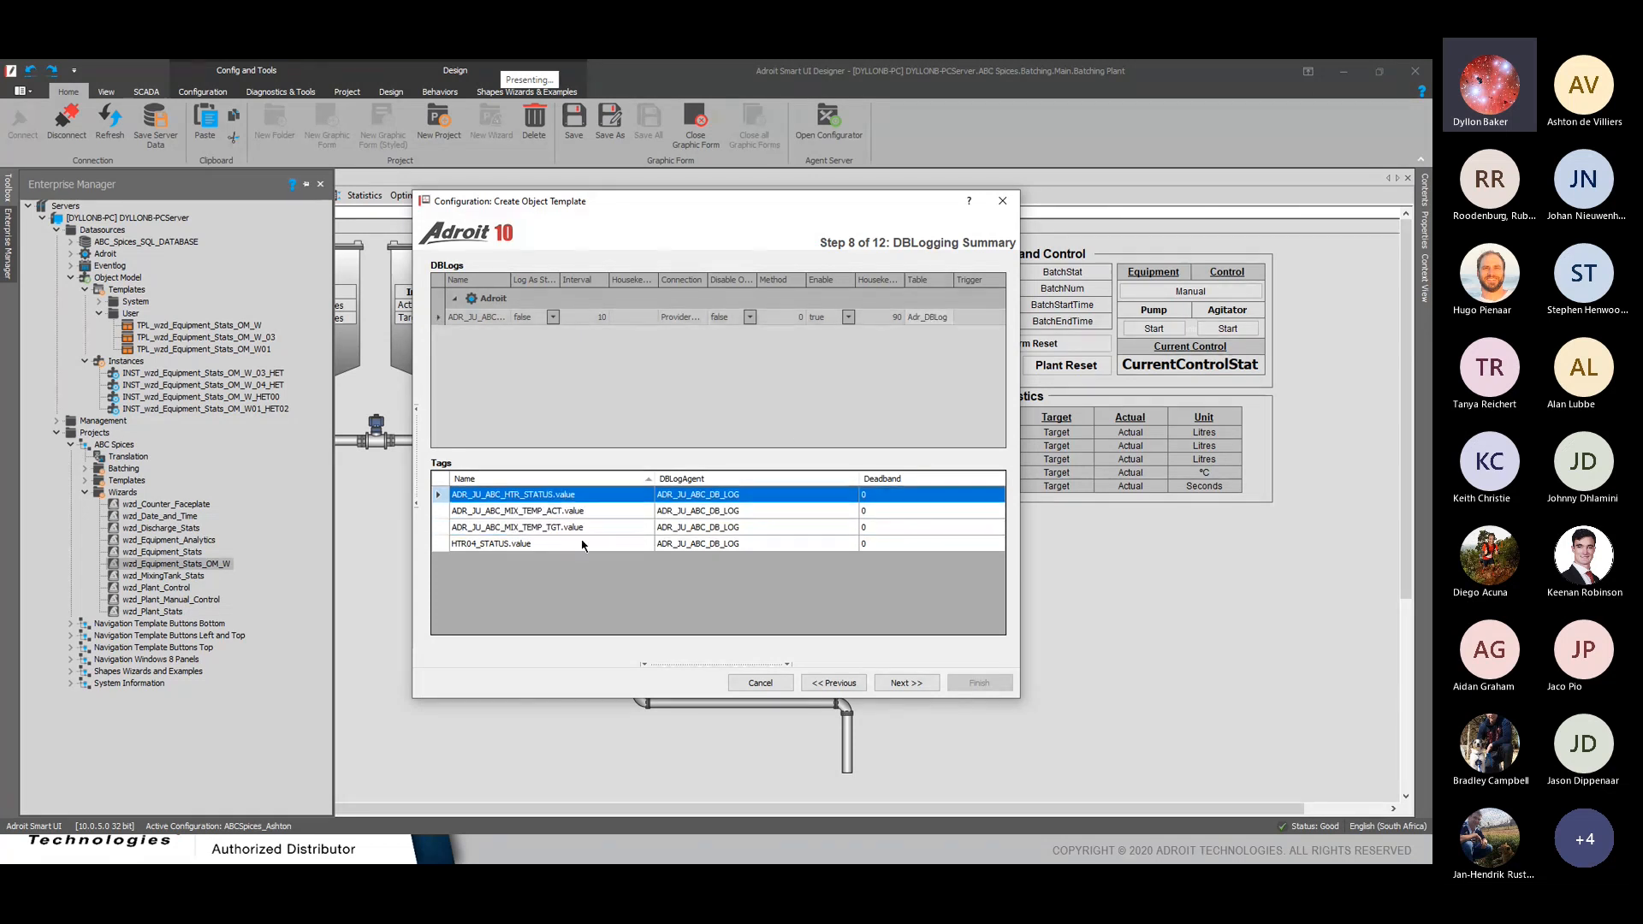
pyautogui.click(573, 532)
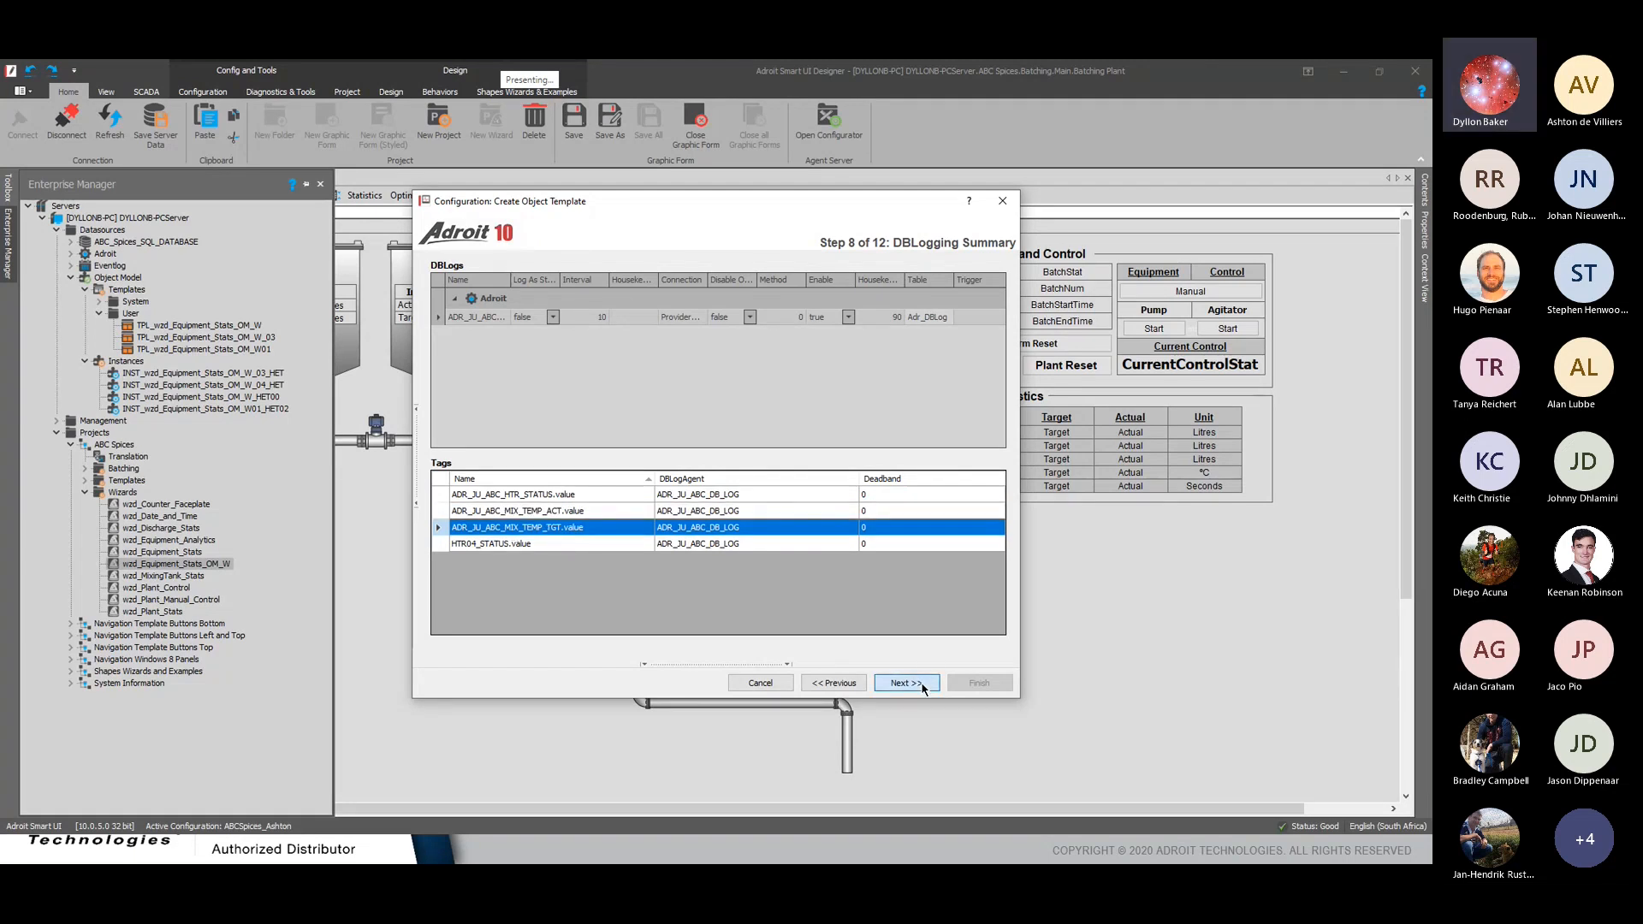
pyautogui.click(906, 682)
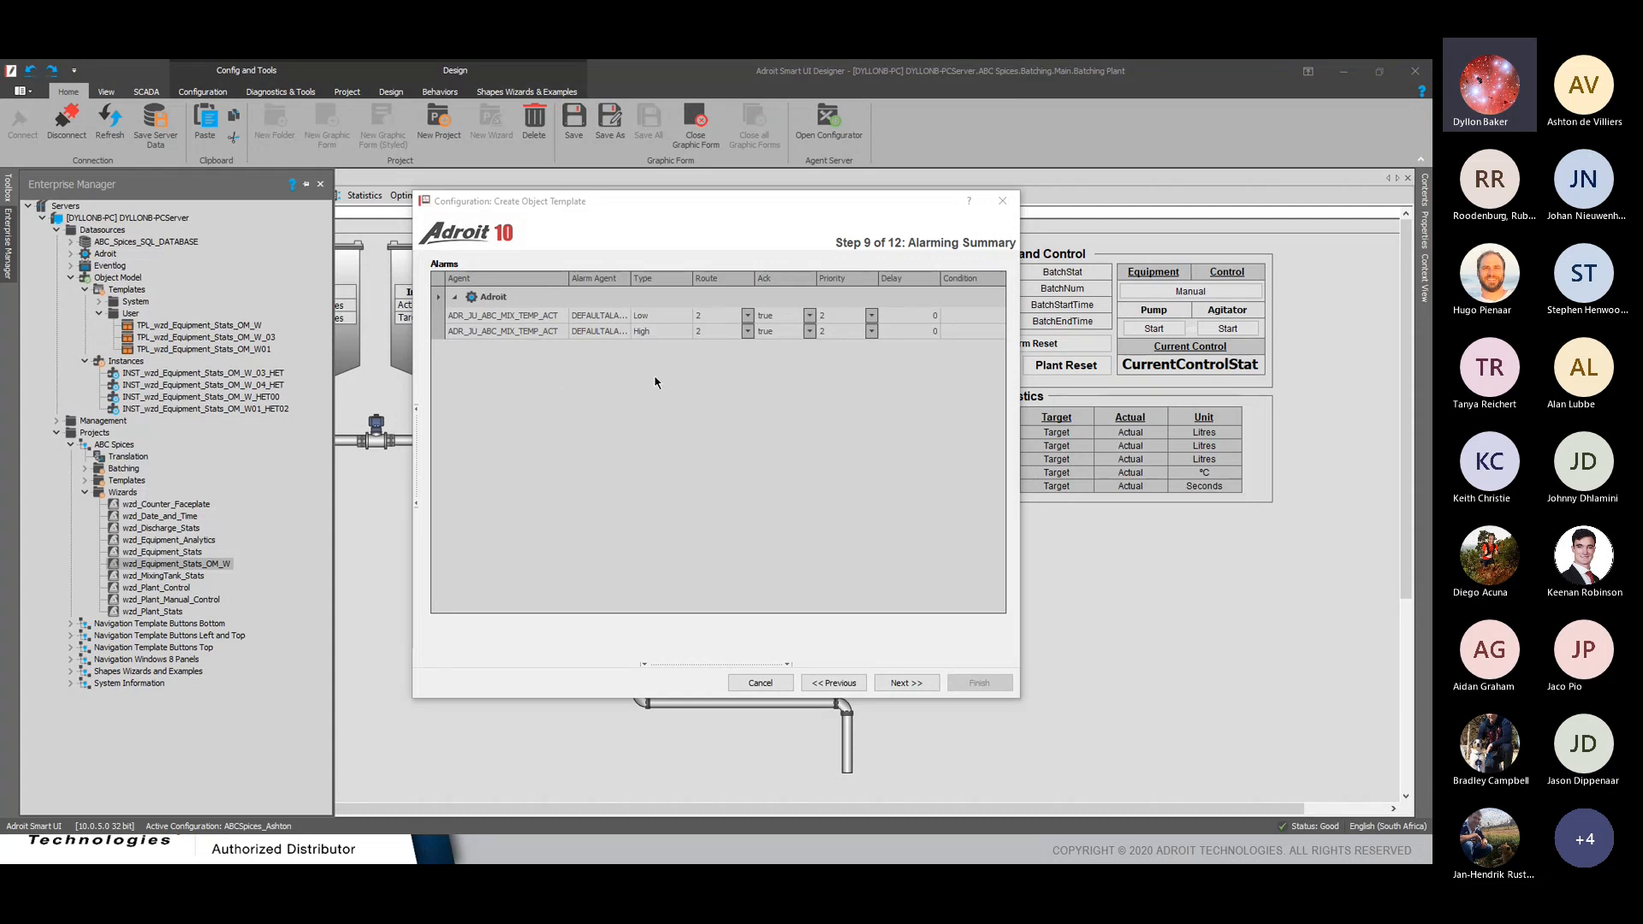
# Review the type, route and acknowledgement settings of the low and high mix temperature alarms, and continue to the attributes
pyautogui.click(540, 314)
pyautogui.click(610, 334)
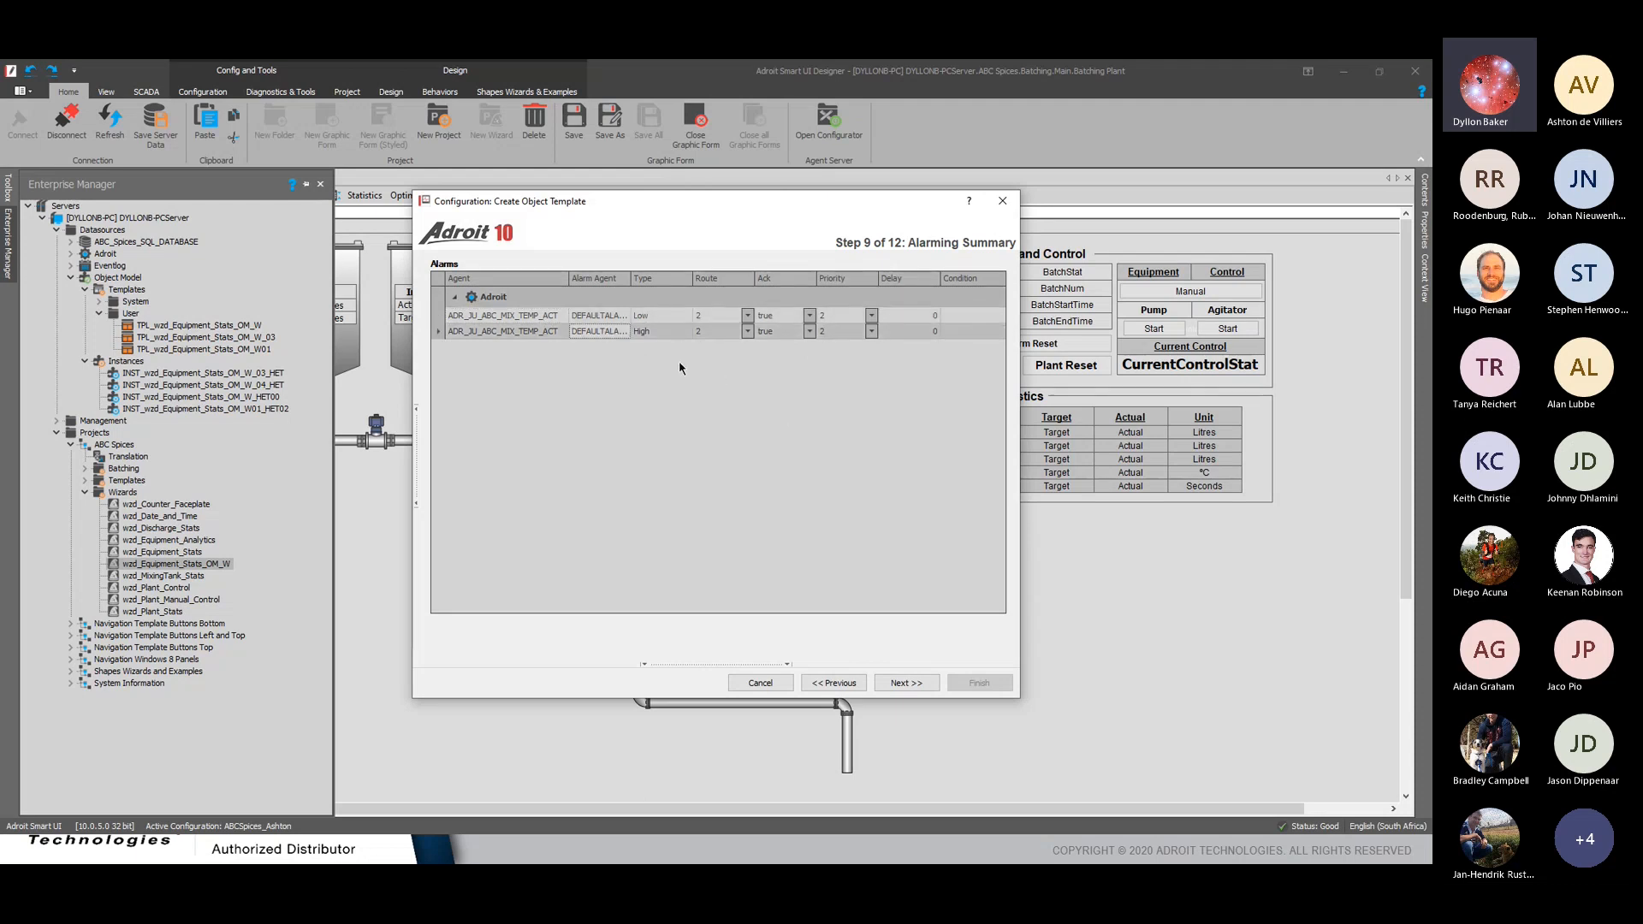
pyautogui.click(664, 316)
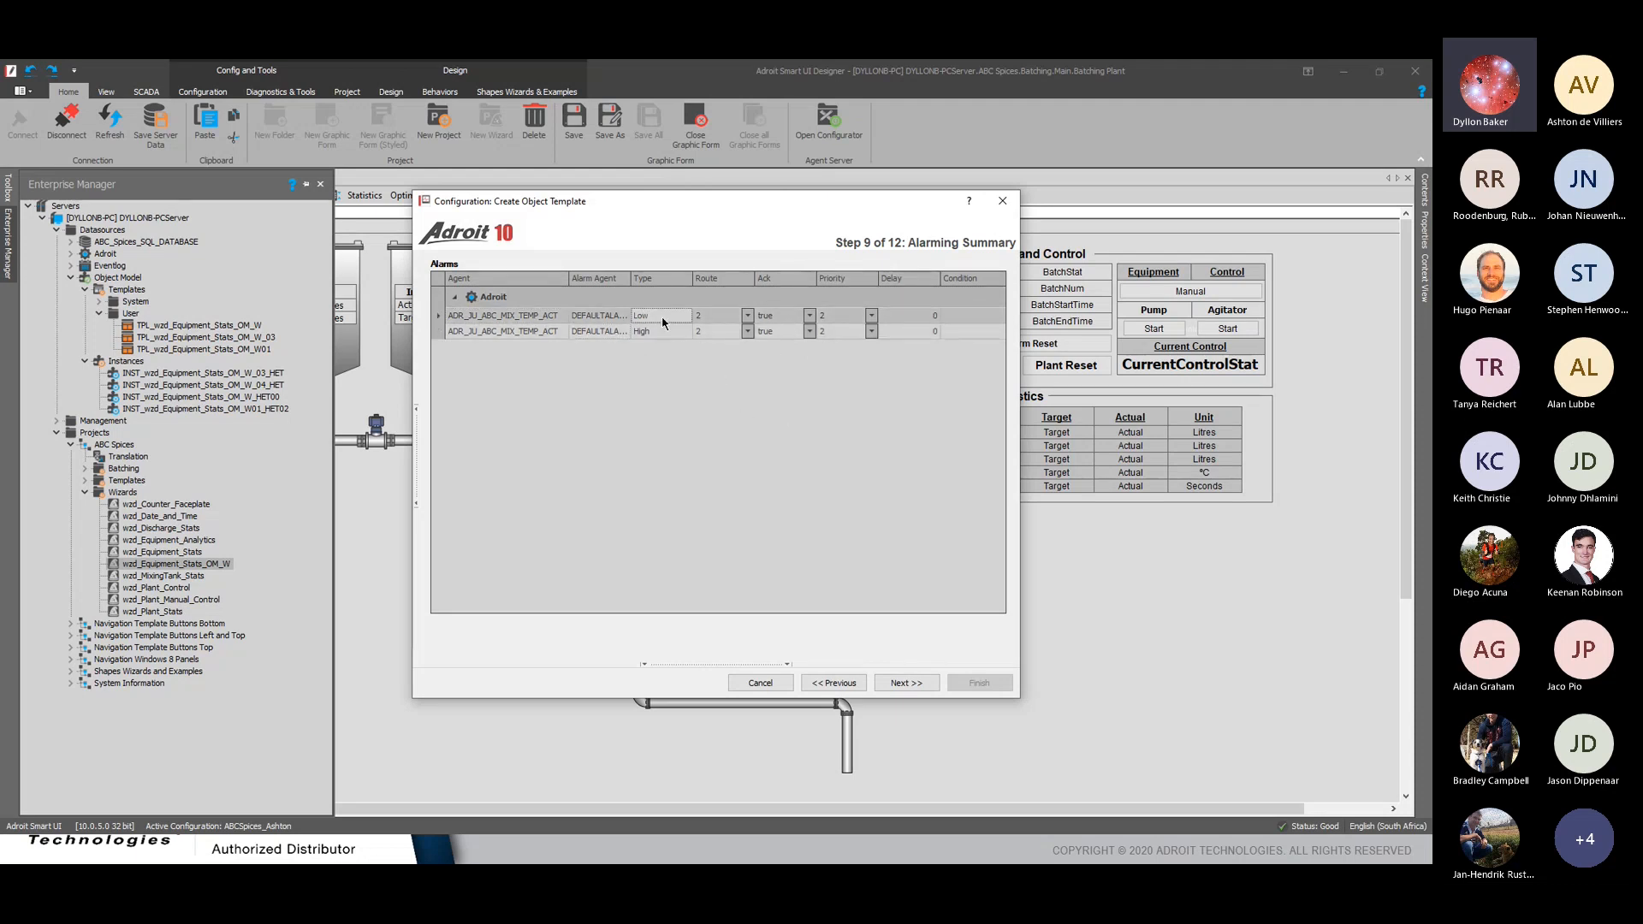
pyautogui.click(653, 333)
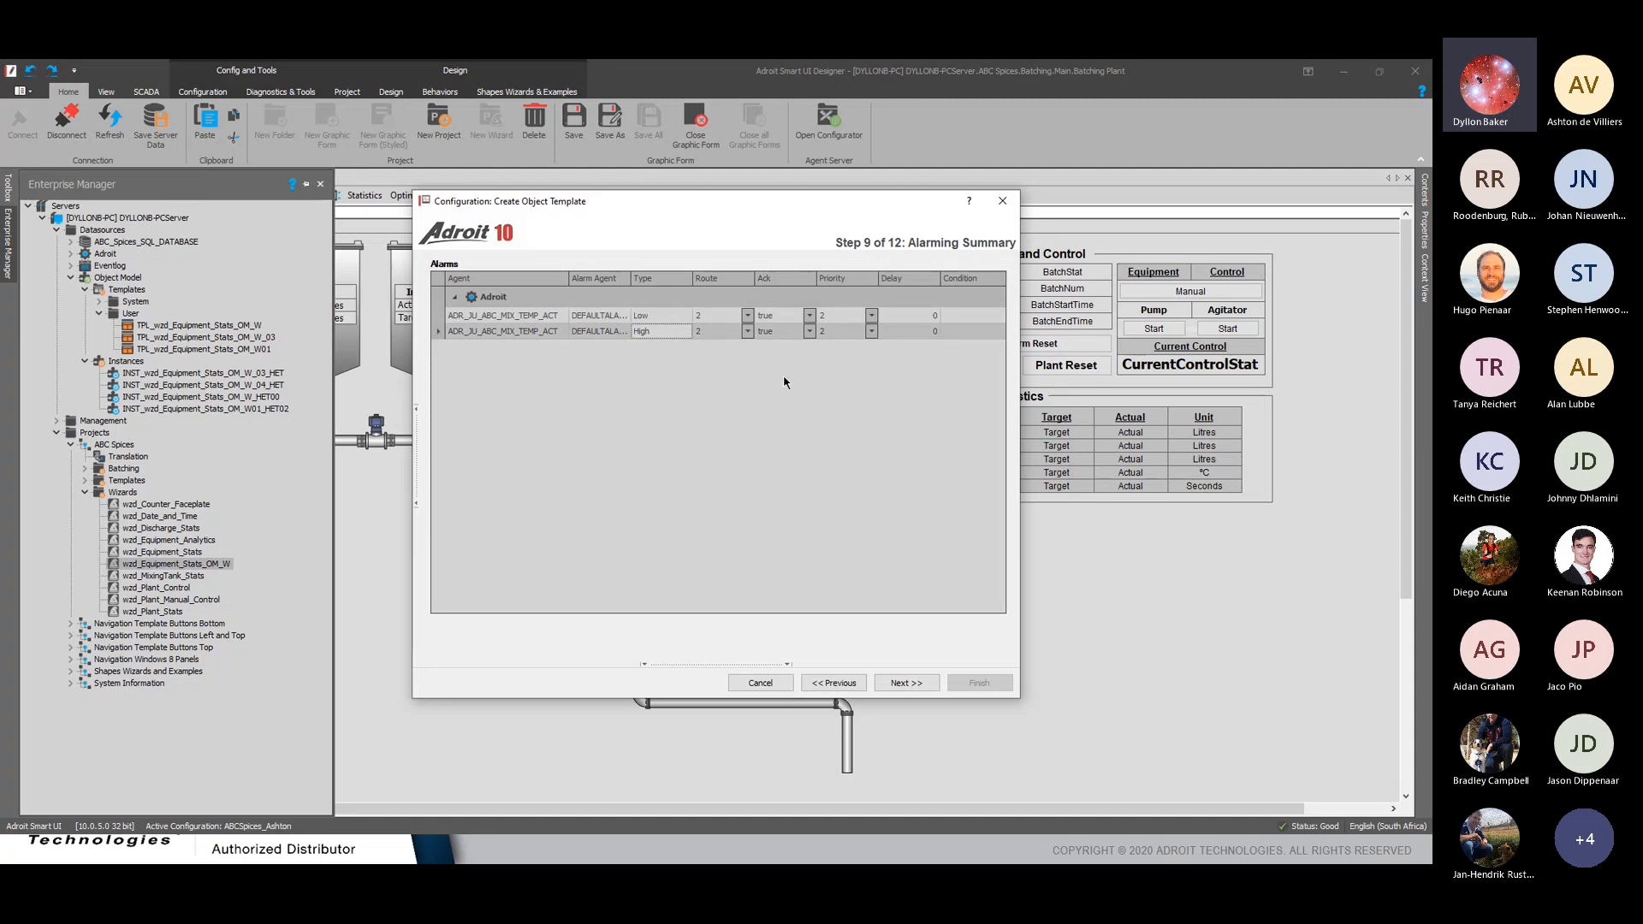
pyautogui.click(716, 316)
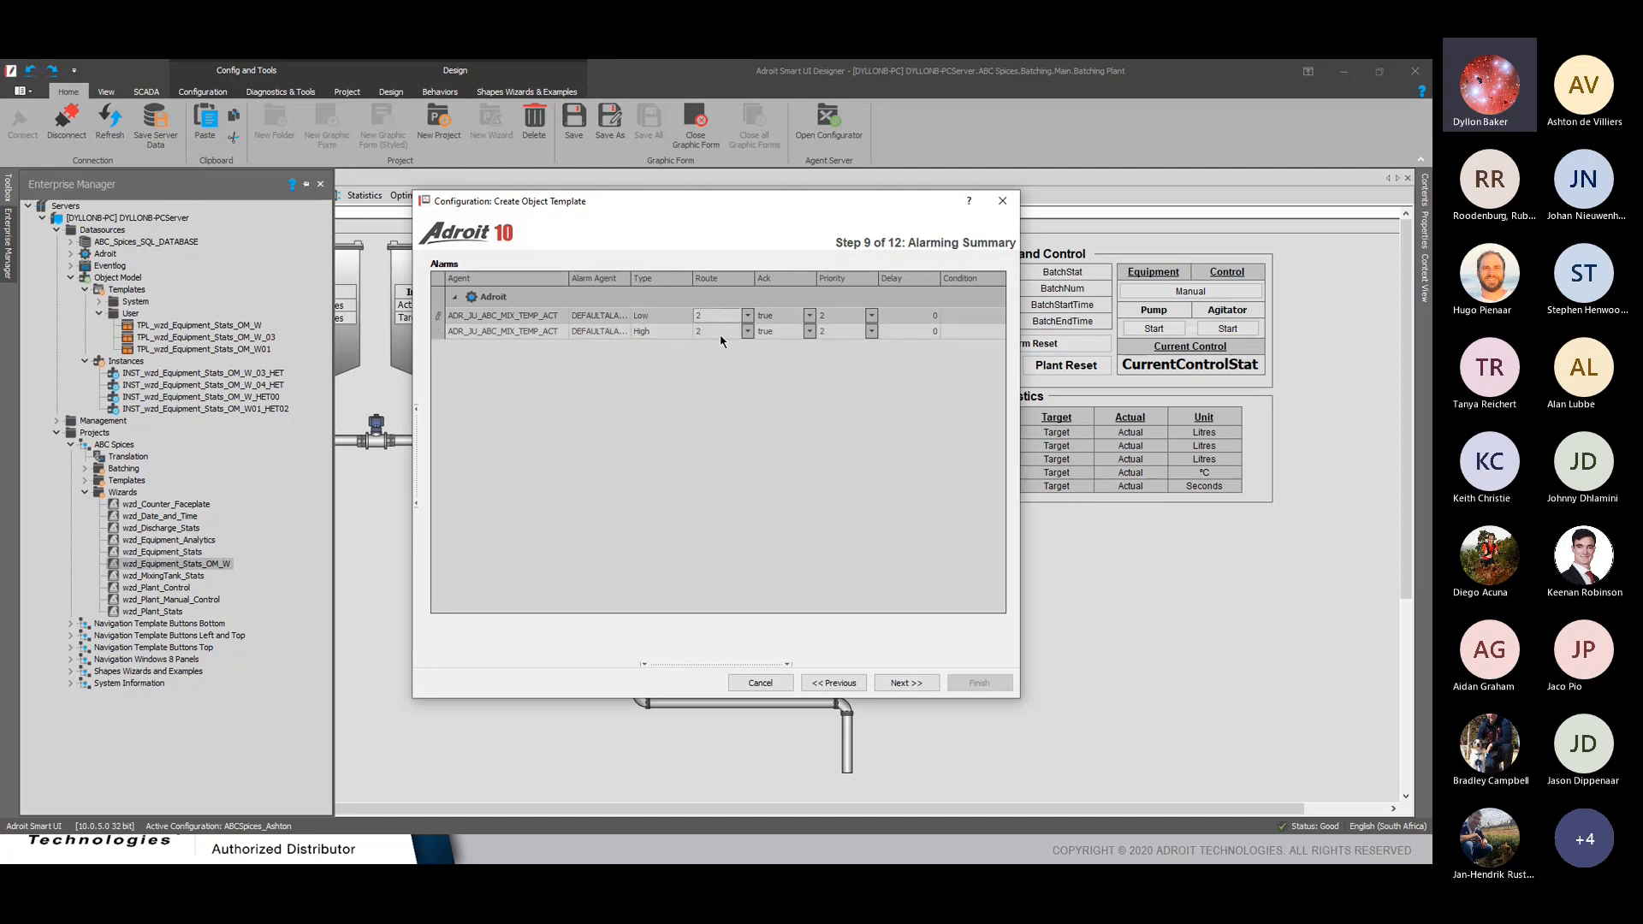
pyautogui.click(777, 317)
pyautogui.click(780, 333)
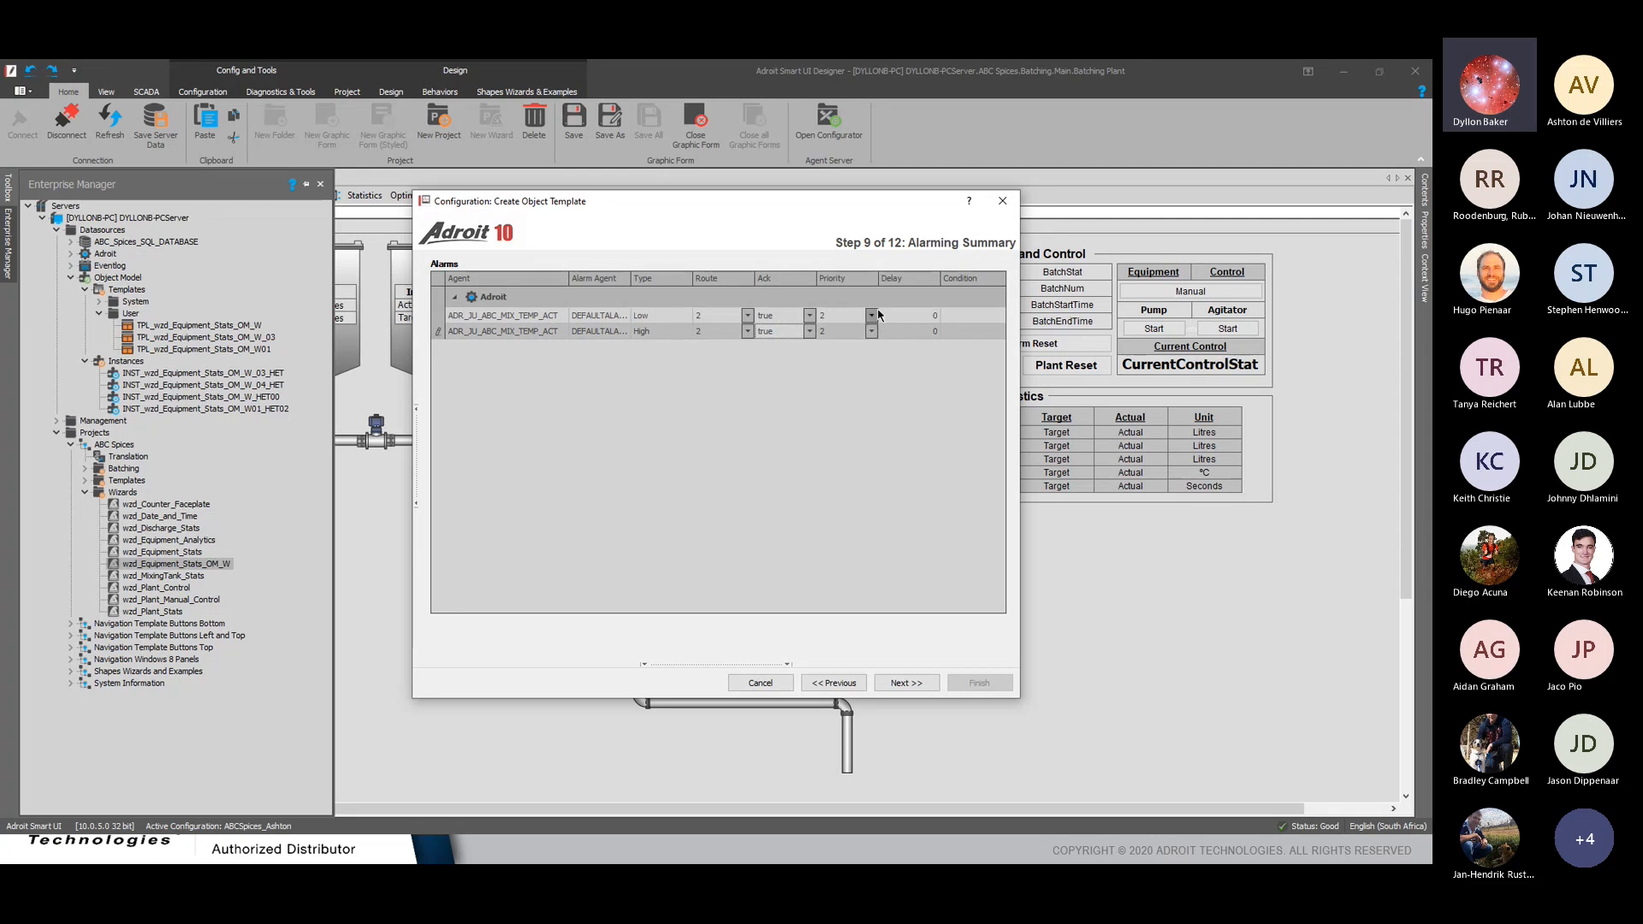
pyautogui.click(906, 682)
pyautogui.click(906, 681)
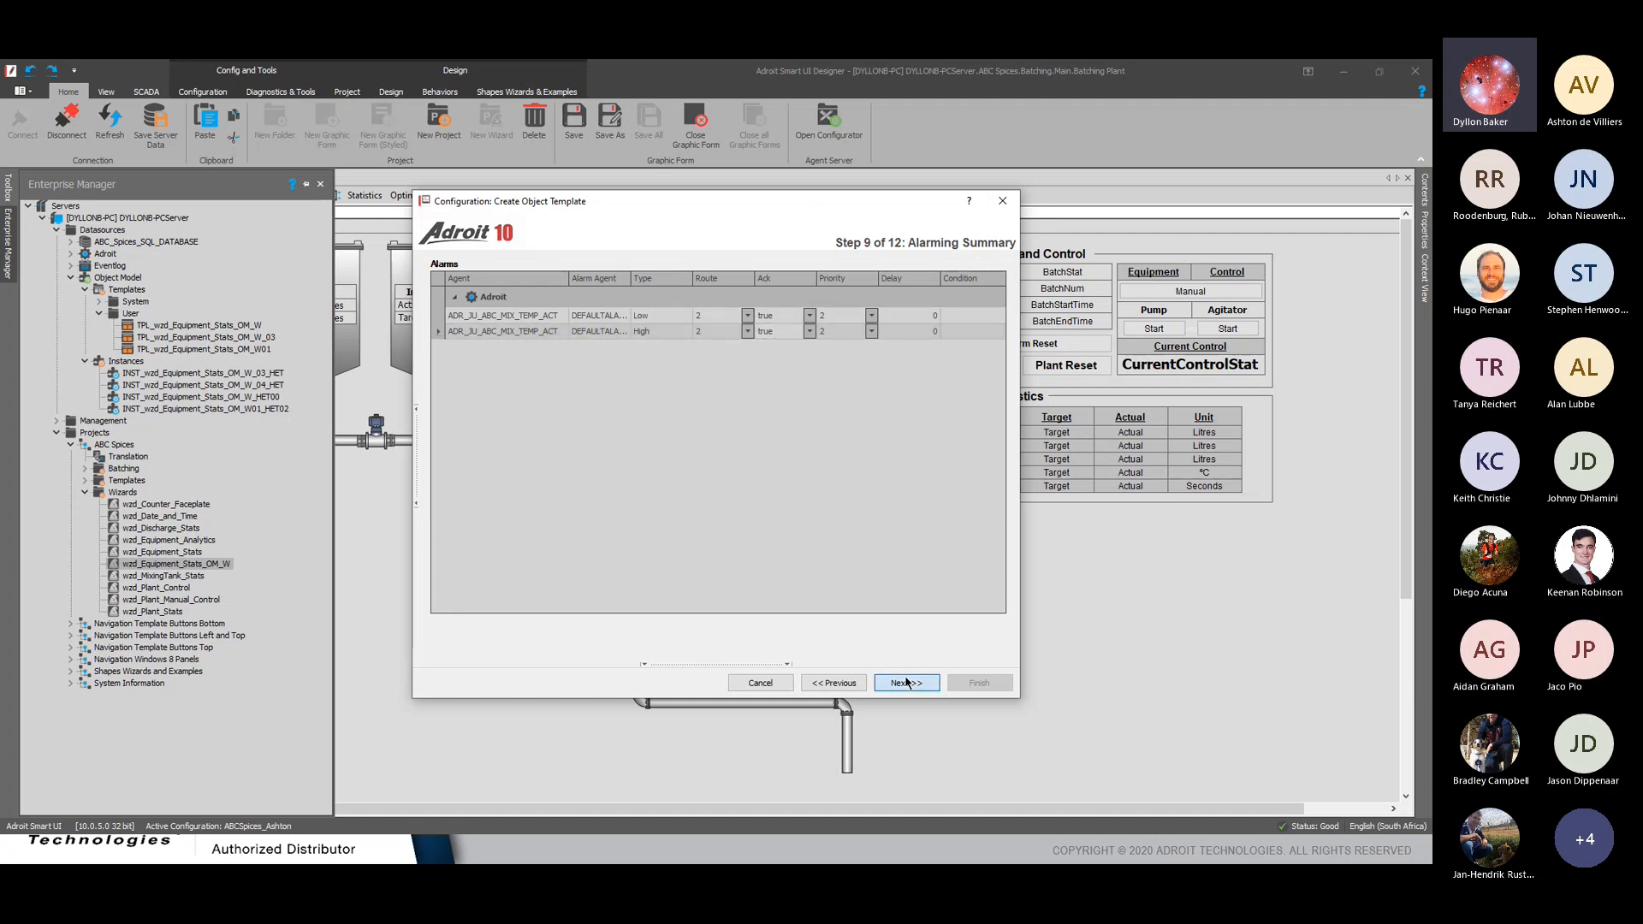
# Add a Manufacturer attribute with the value Mitsubishi Electric FA to the template, and continue to the child templates
pyautogui.moveTo(714, 203)
pyautogui.mouseDown()
pyautogui.moveTo(843, 220)
pyautogui.moveTo(692, 220)
pyautogui.mouseUp()
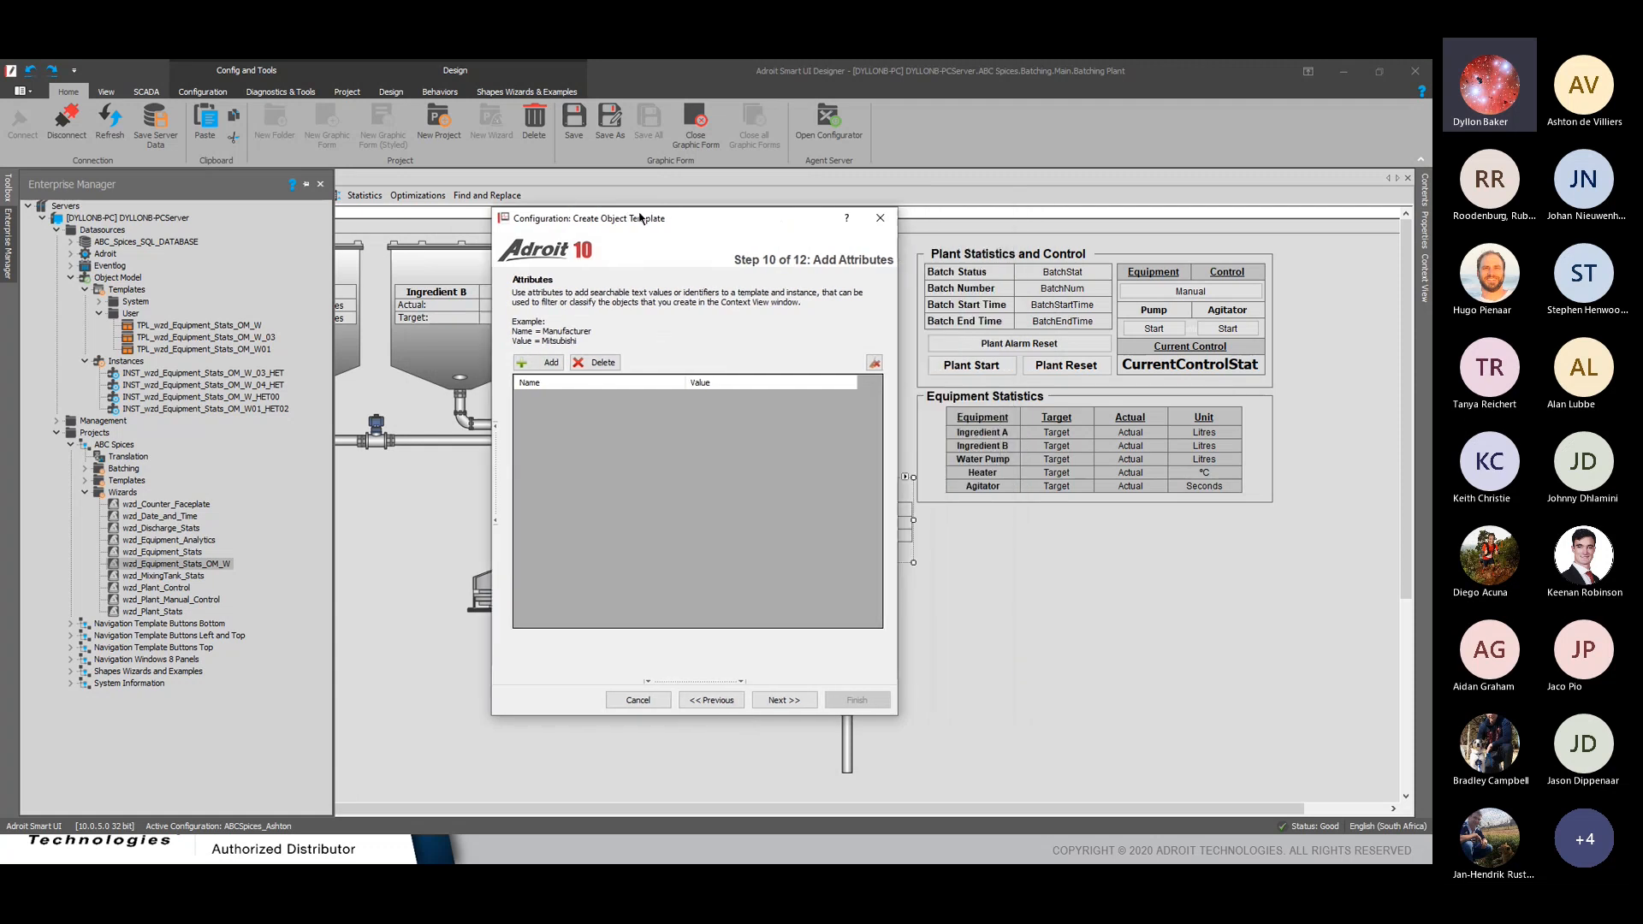
pyautogui.click(540, 363)
pyautogui.click(893, 435)
pyautogui.click(736, 460)
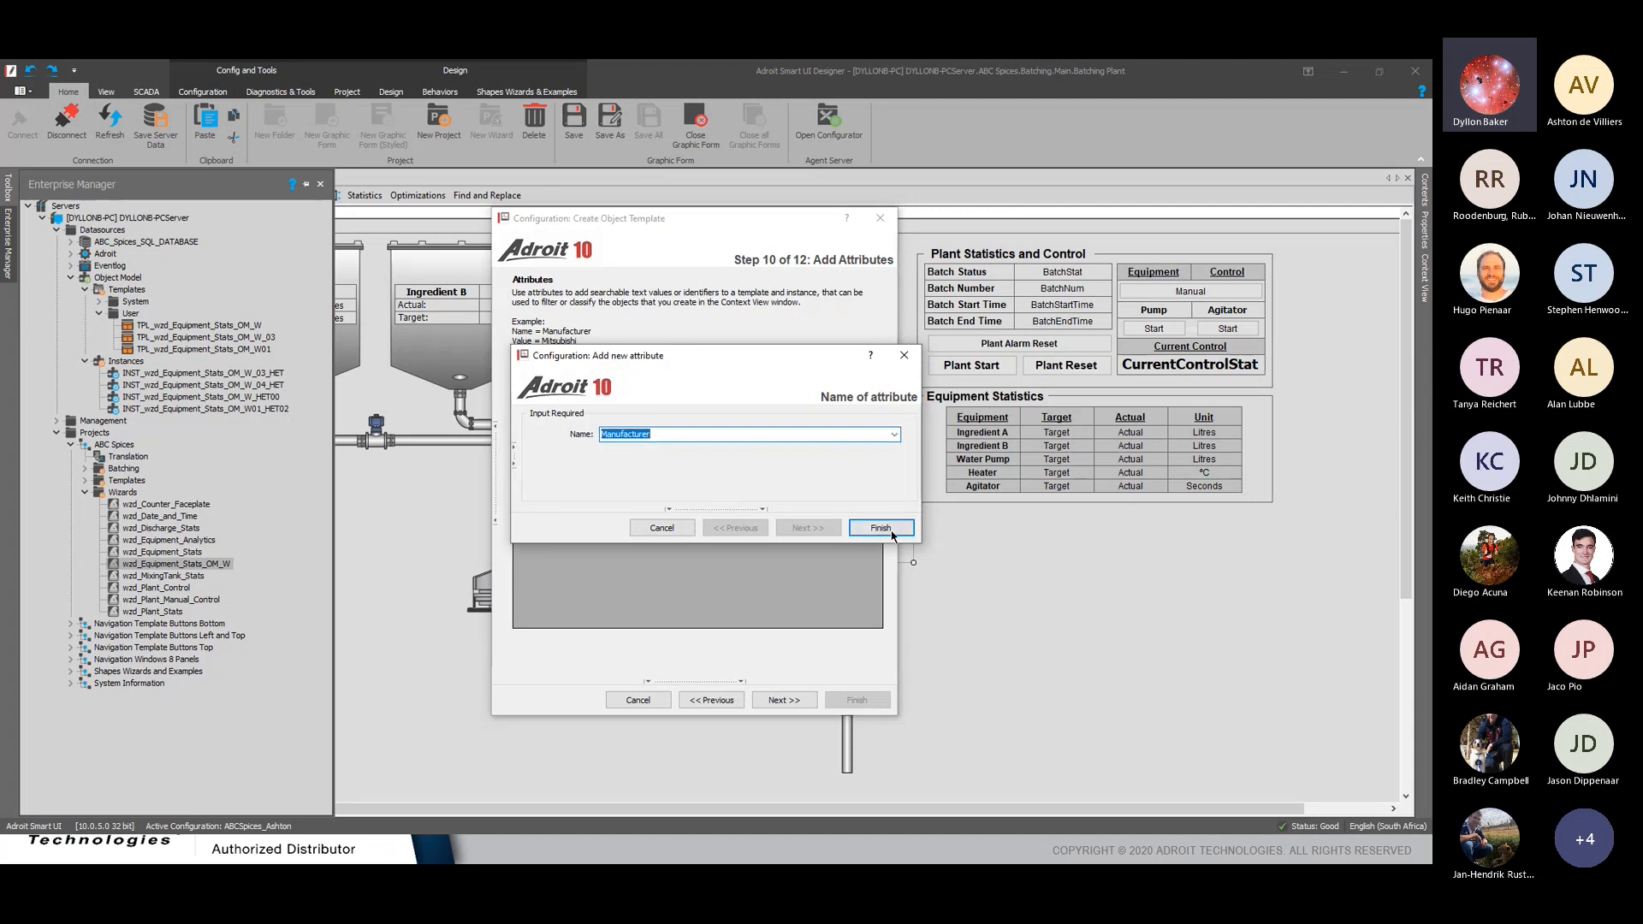
pyautogui.click(881, 529)
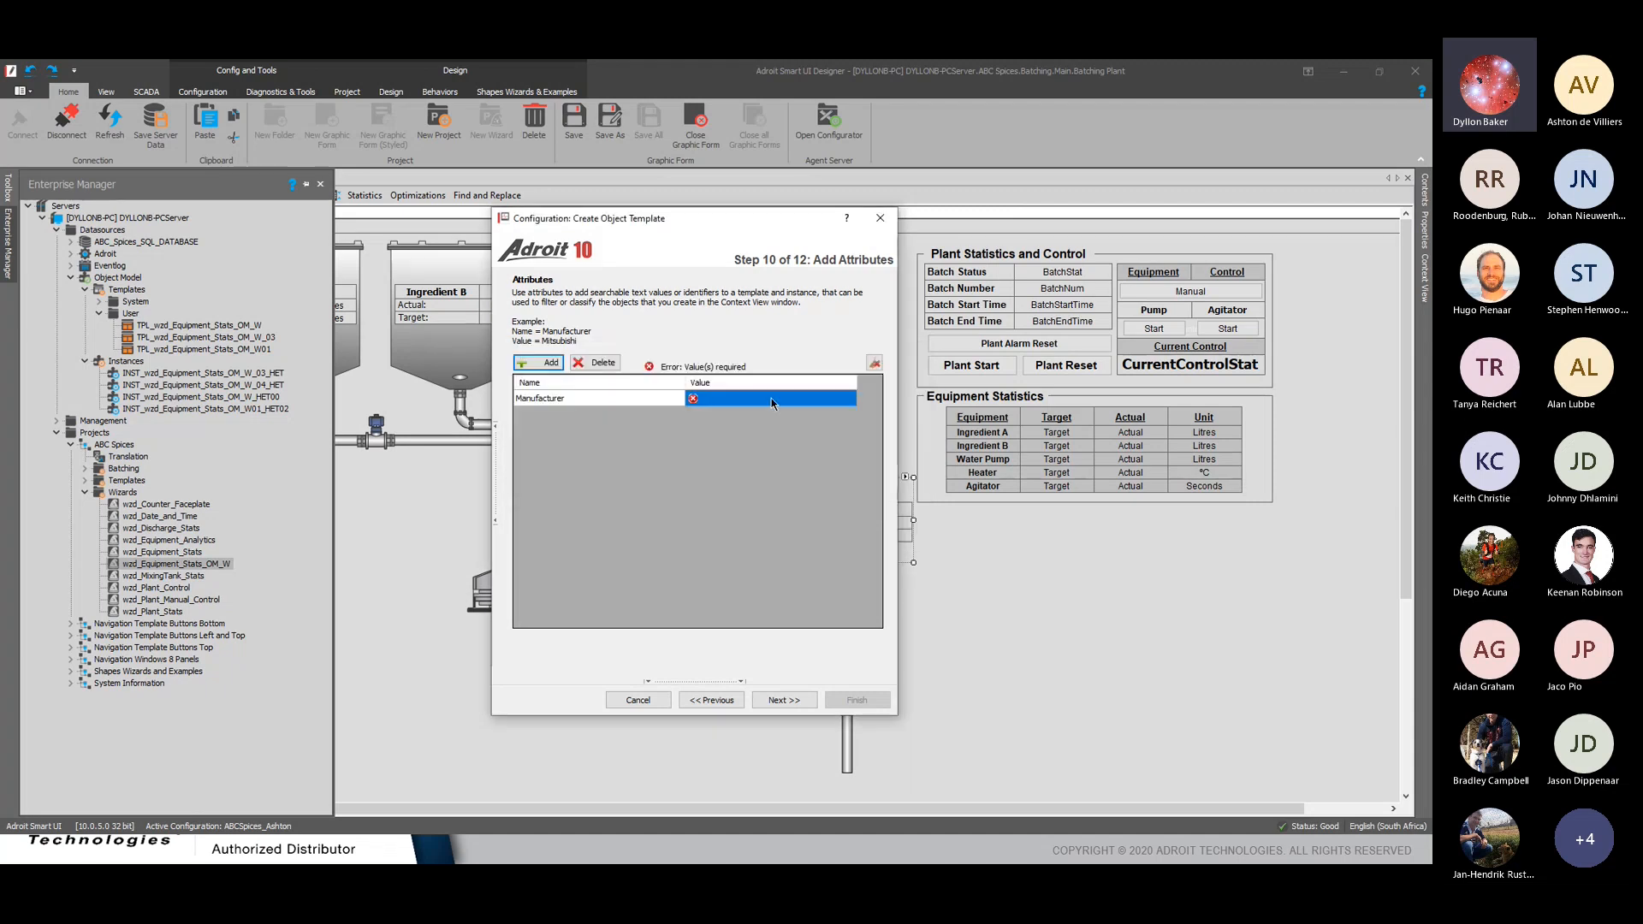
pyautogui.click(772, 400)
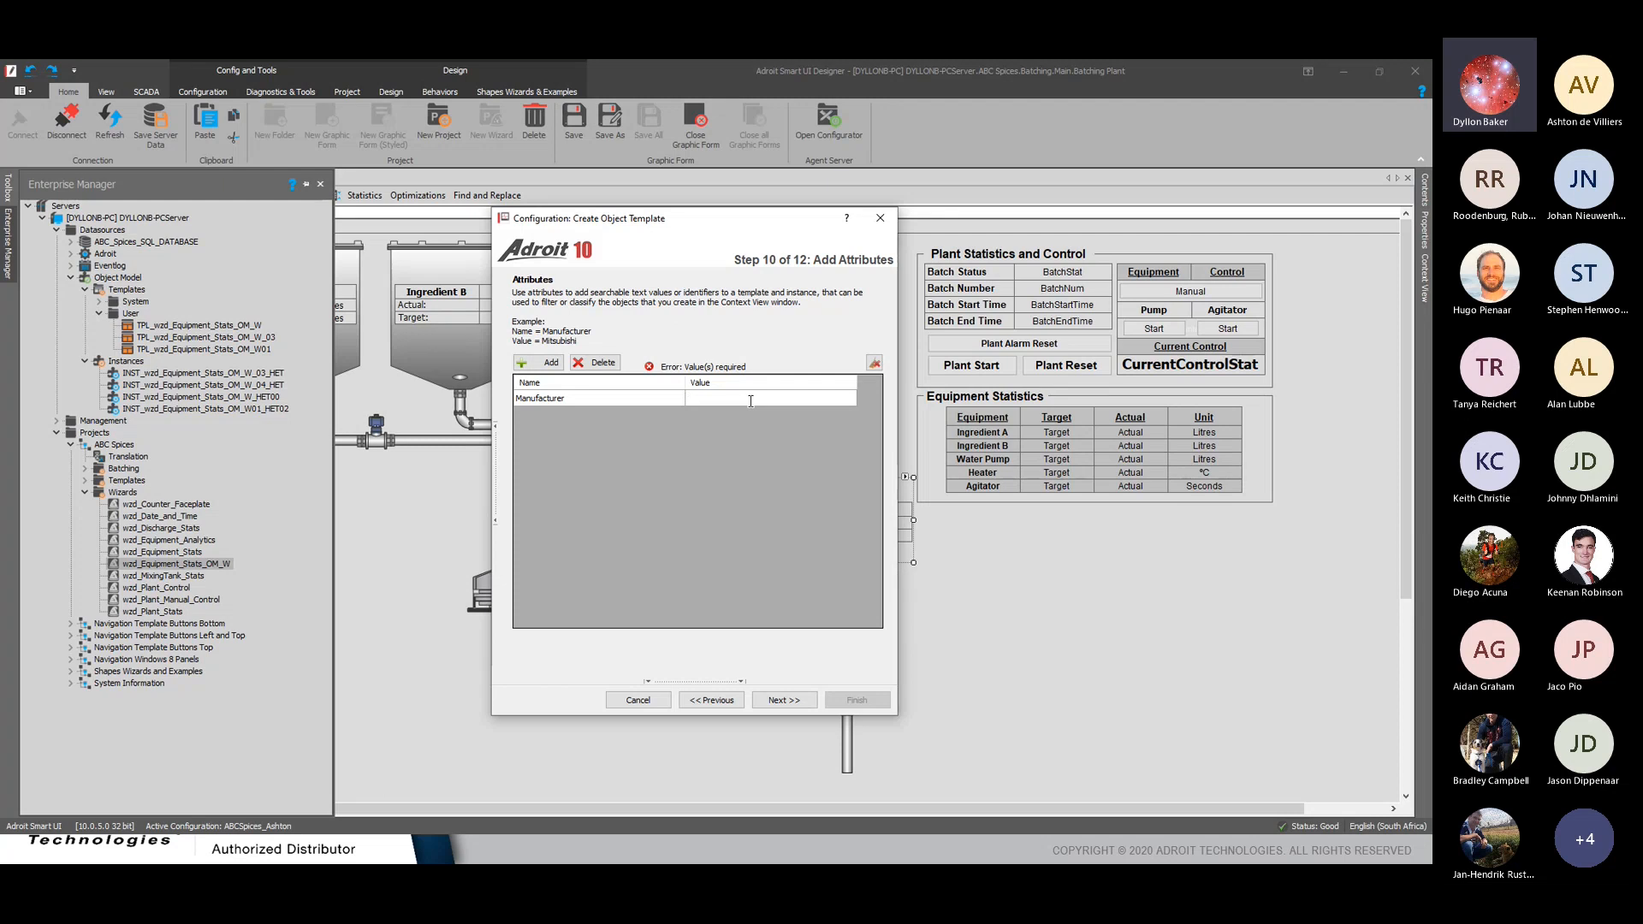
pyautogui.write('Mitsubishi Electric FA')
pyautogui.click(786, 699)
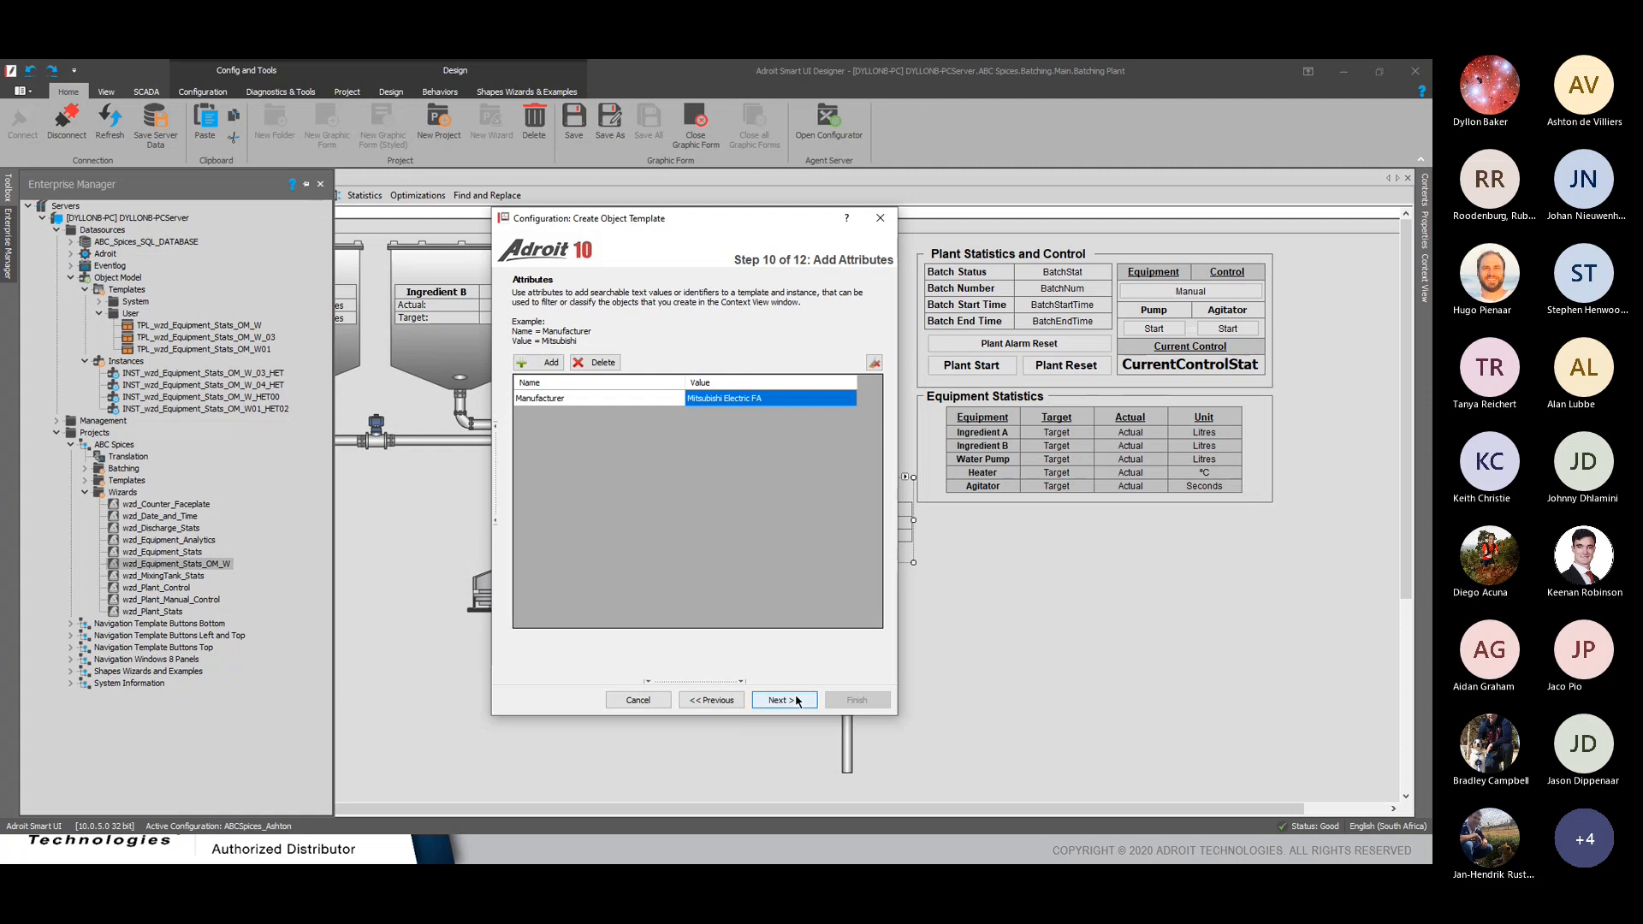
pyautogui.click(786, 699)
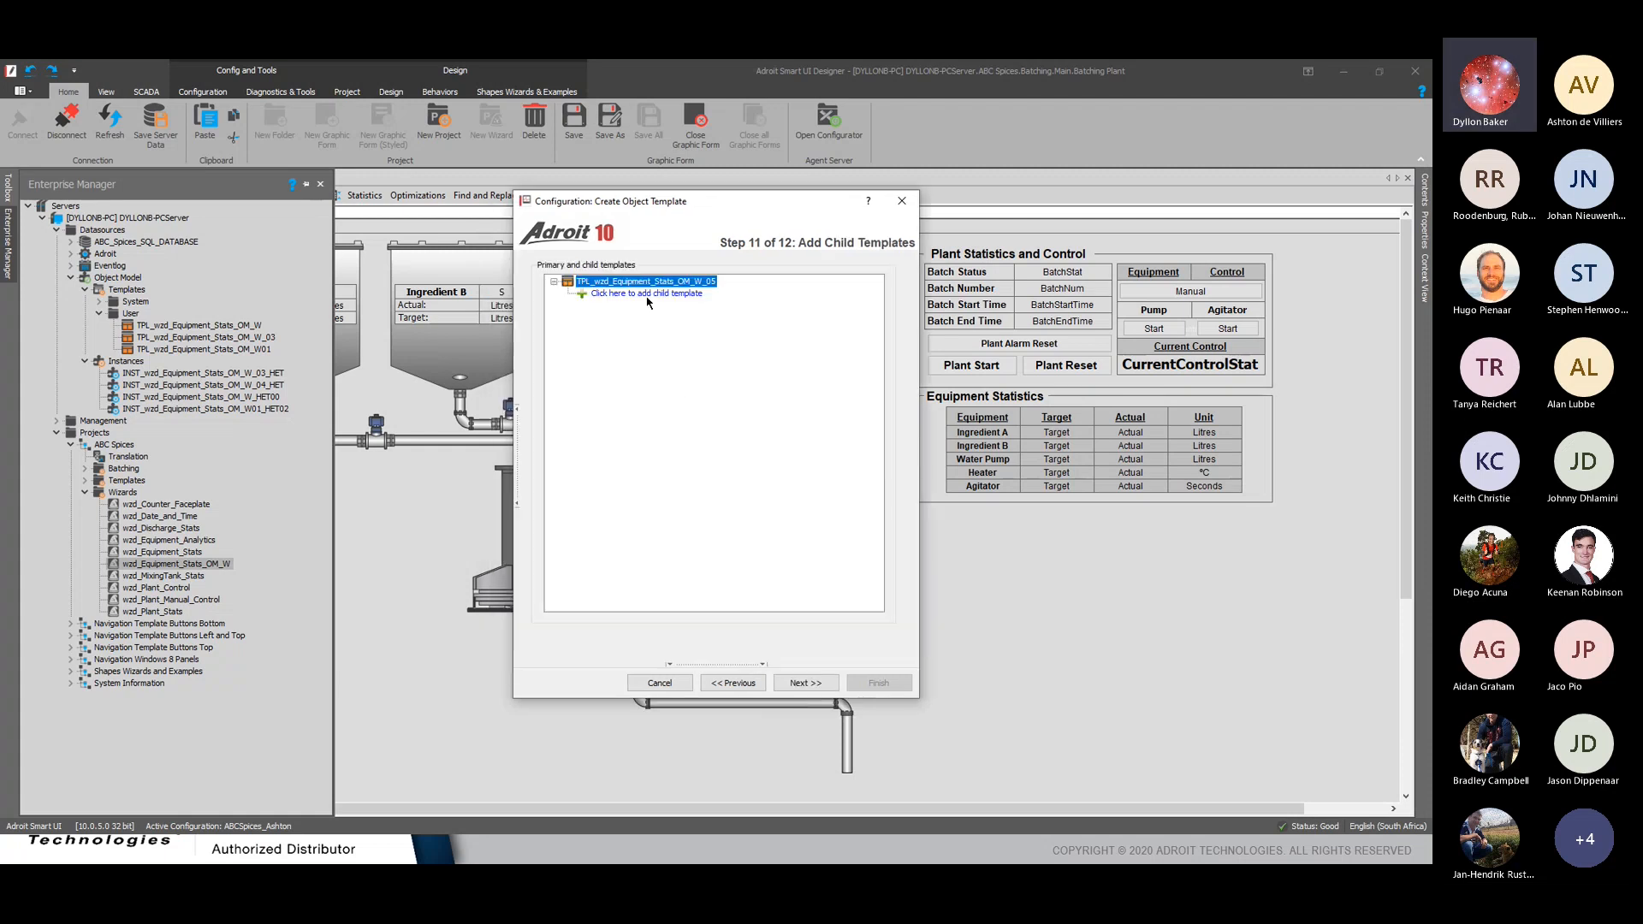
# Look at the object templates available as children, add none, and continue to the script configuration
pyautogui.click(688, 293)
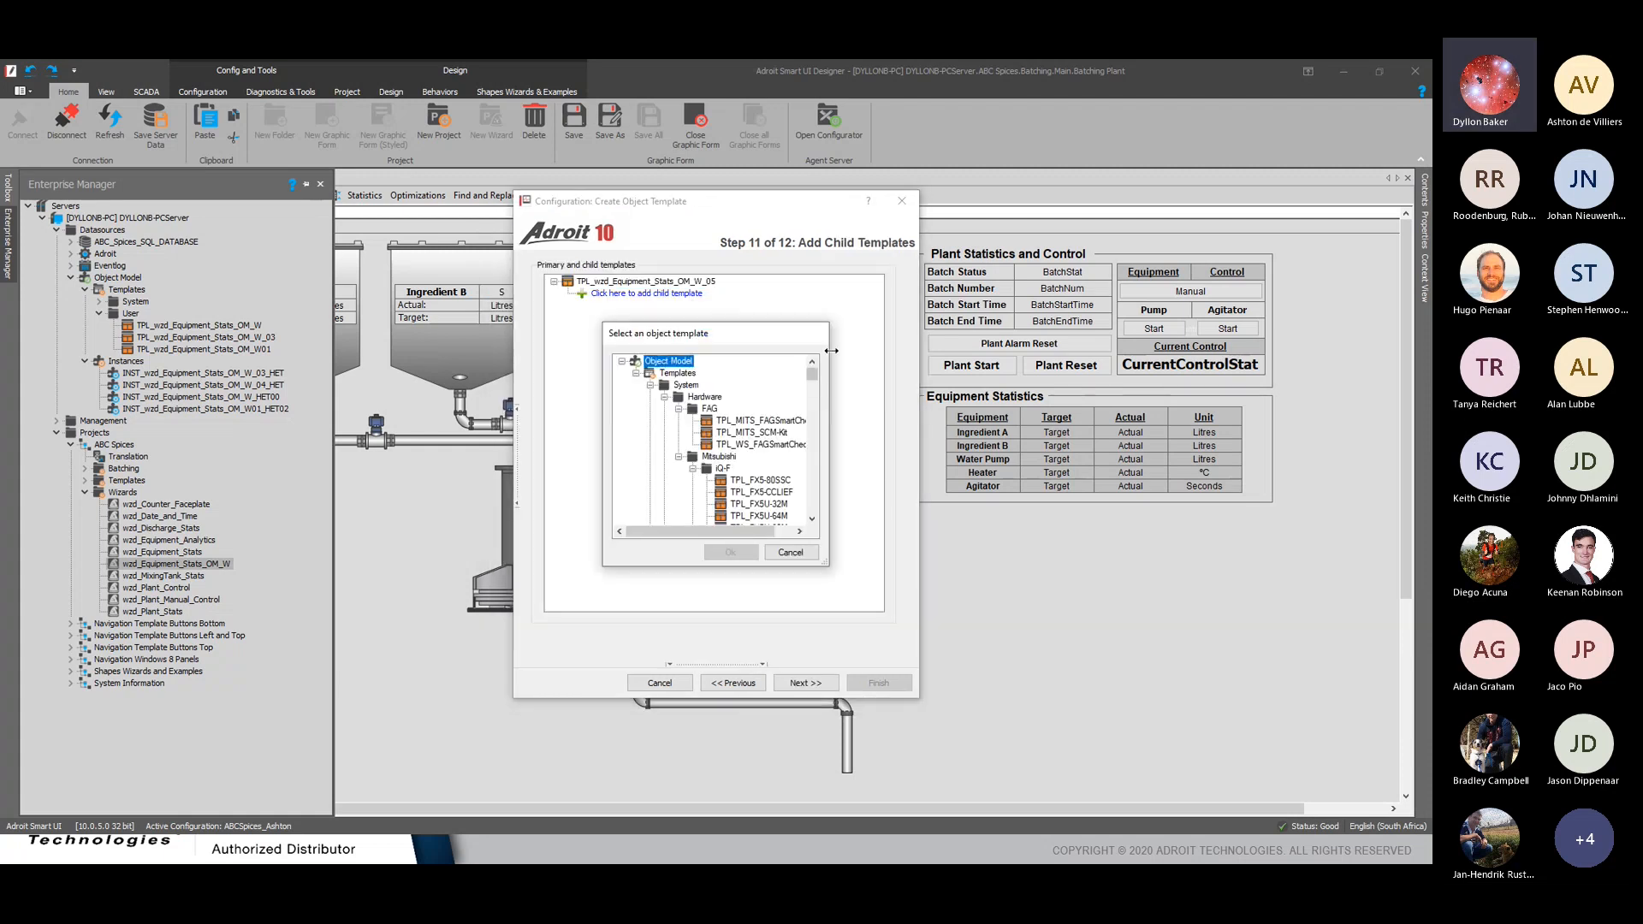
pyautogui.click(790, 552)
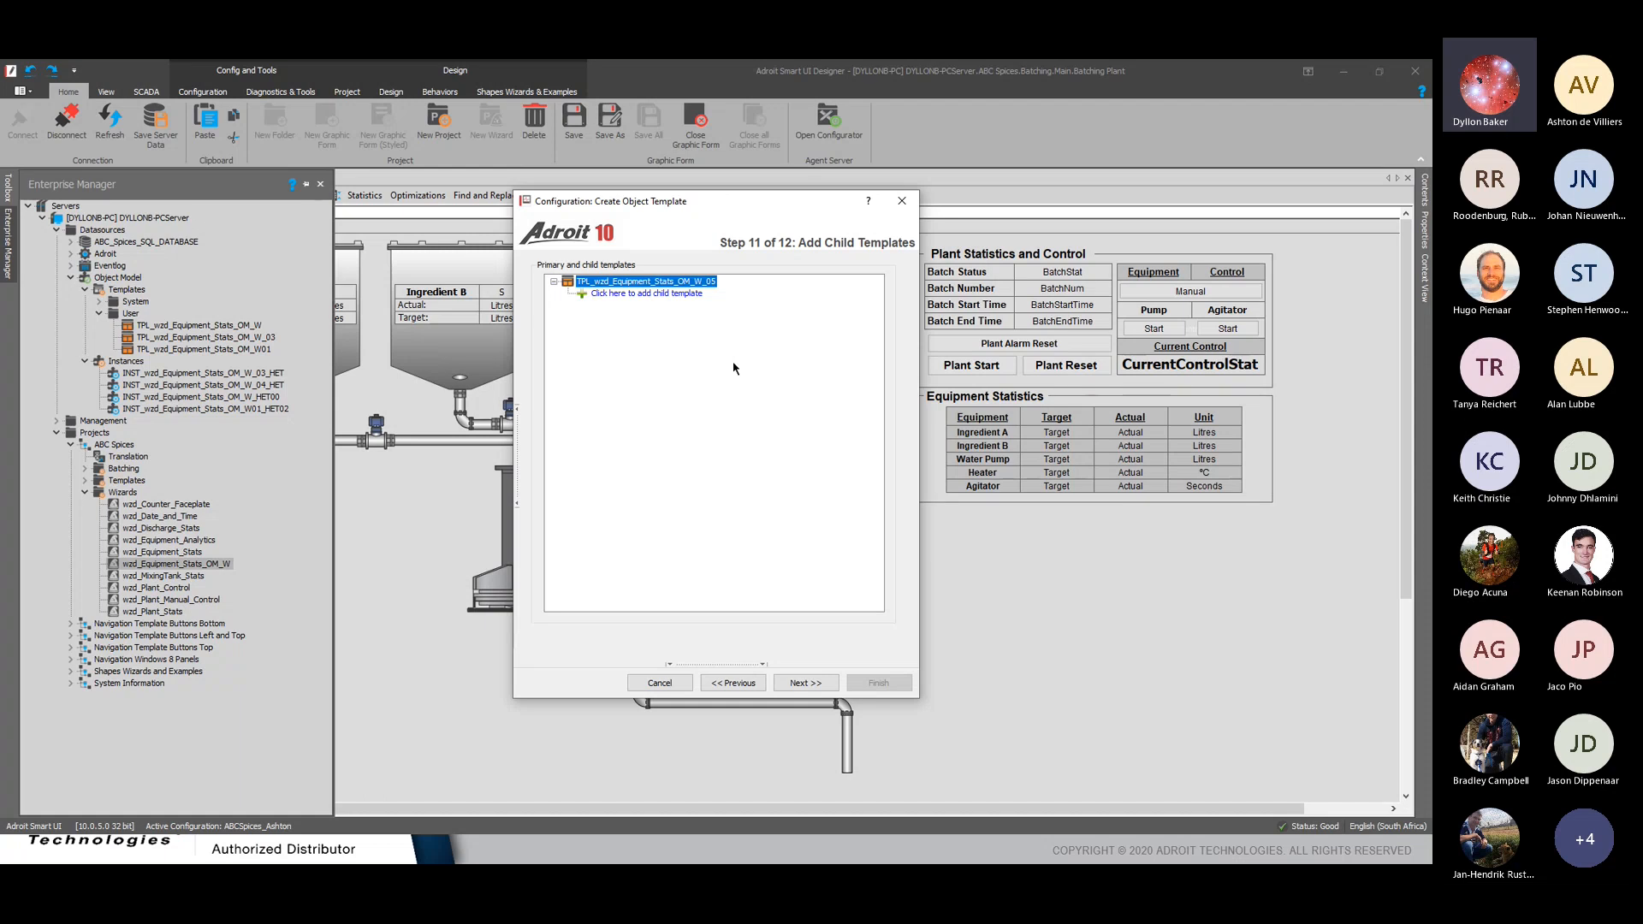
pyautogui.click(805, 684)
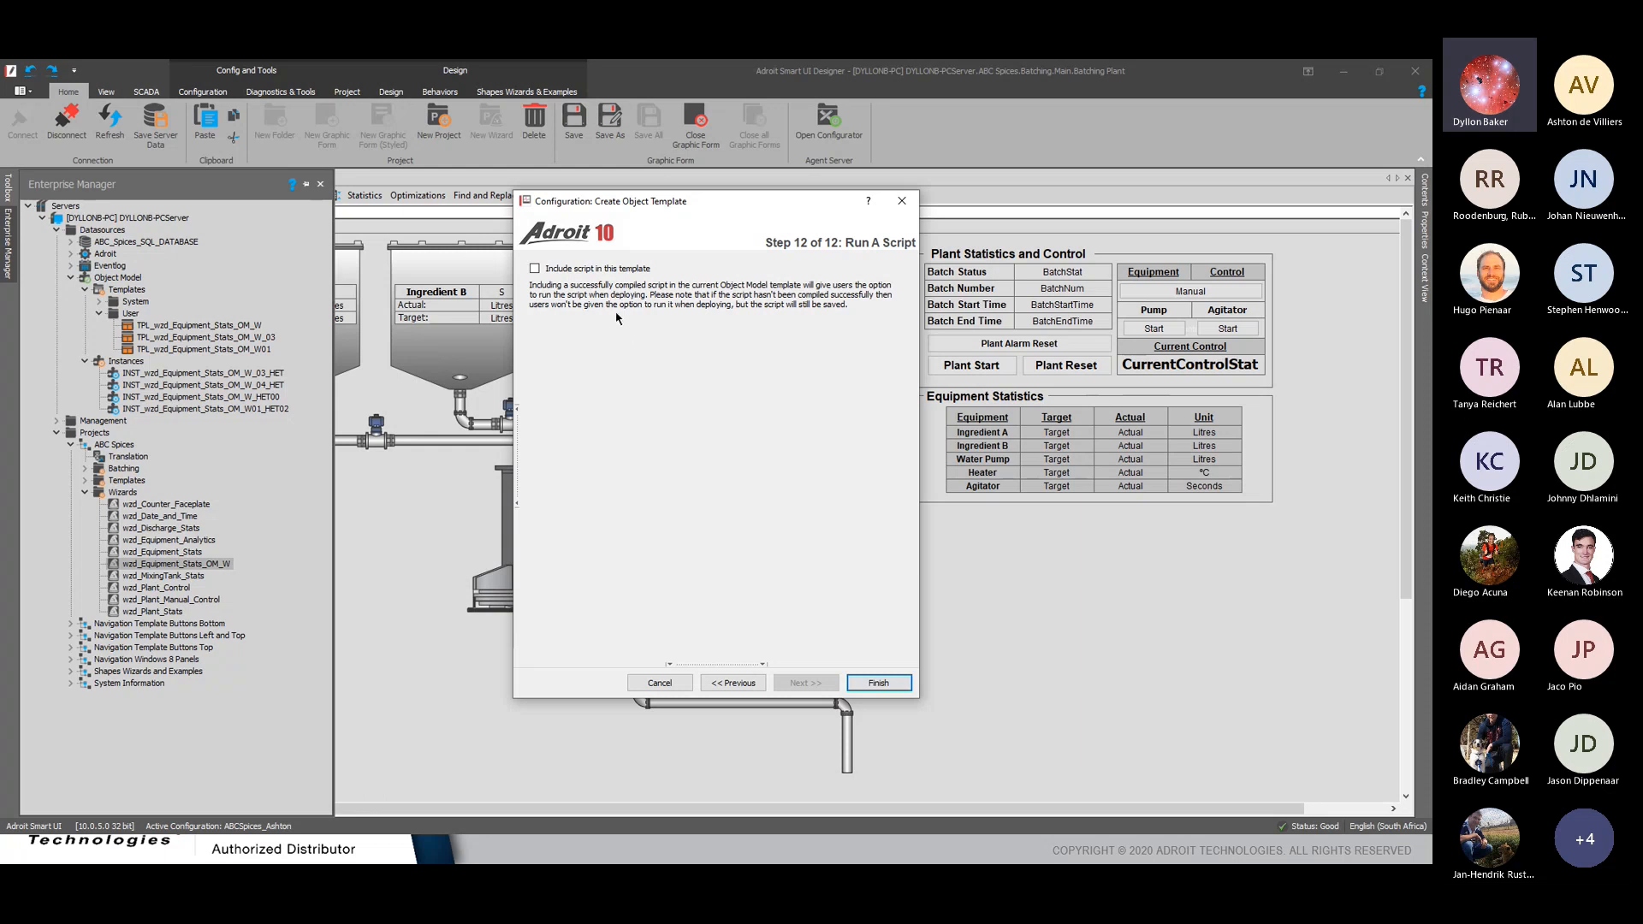
# Finish creating the object template without including a script, and select the new template TPL_wzd_Equipment_Stats_OM_W_05 under the user templates
pyautogui.click(879, 683)
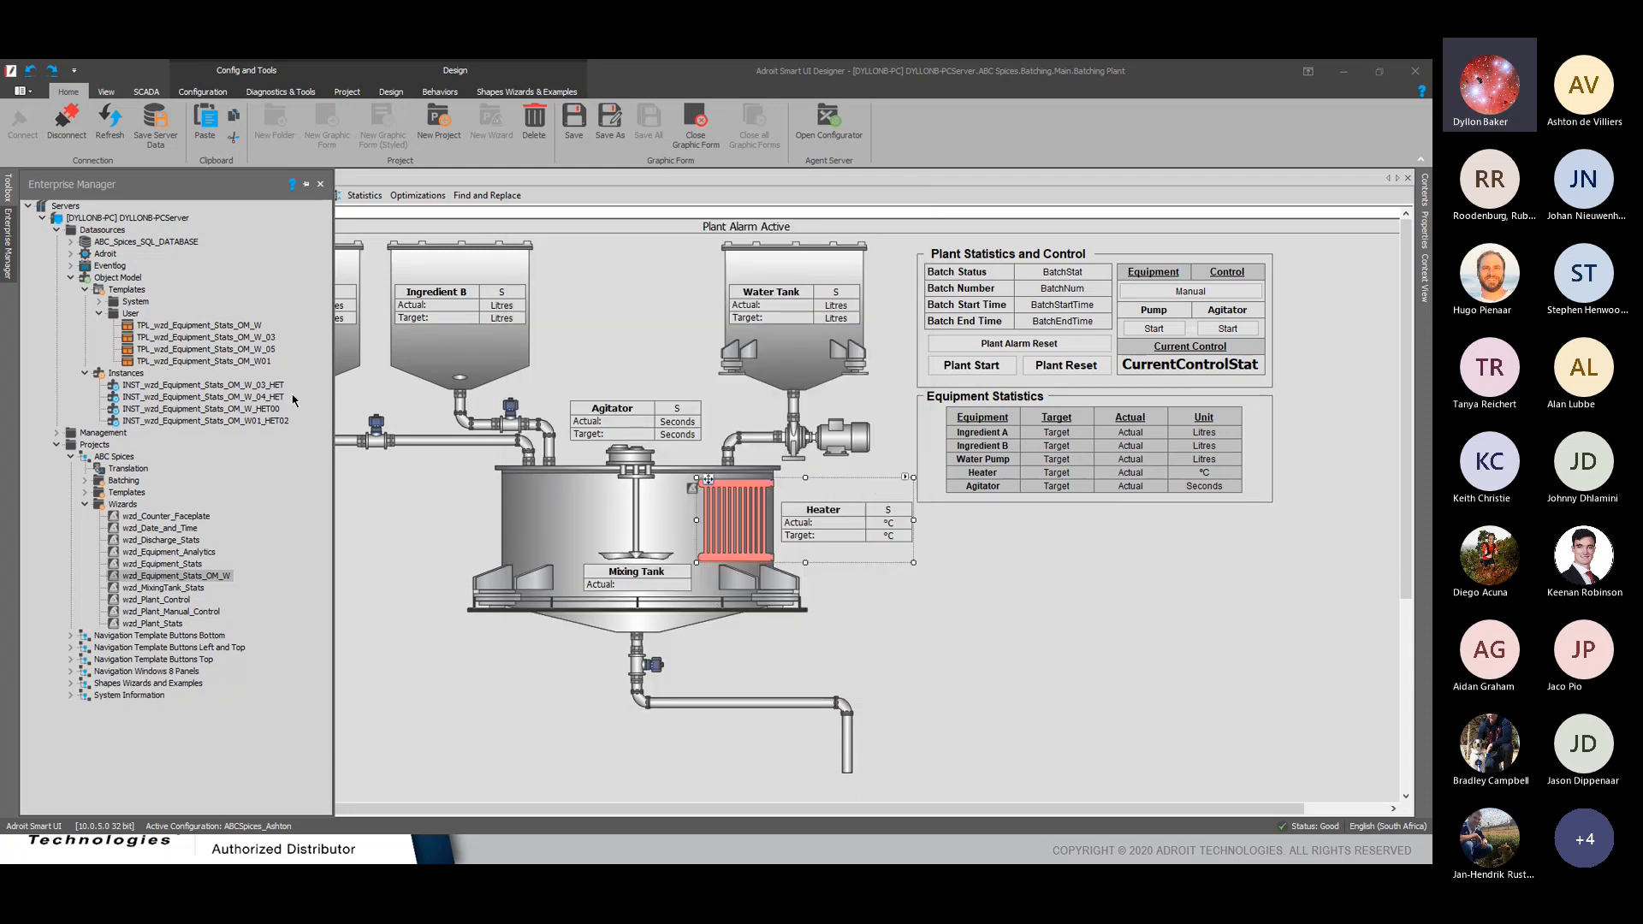
pyautogui.click(257, 350)
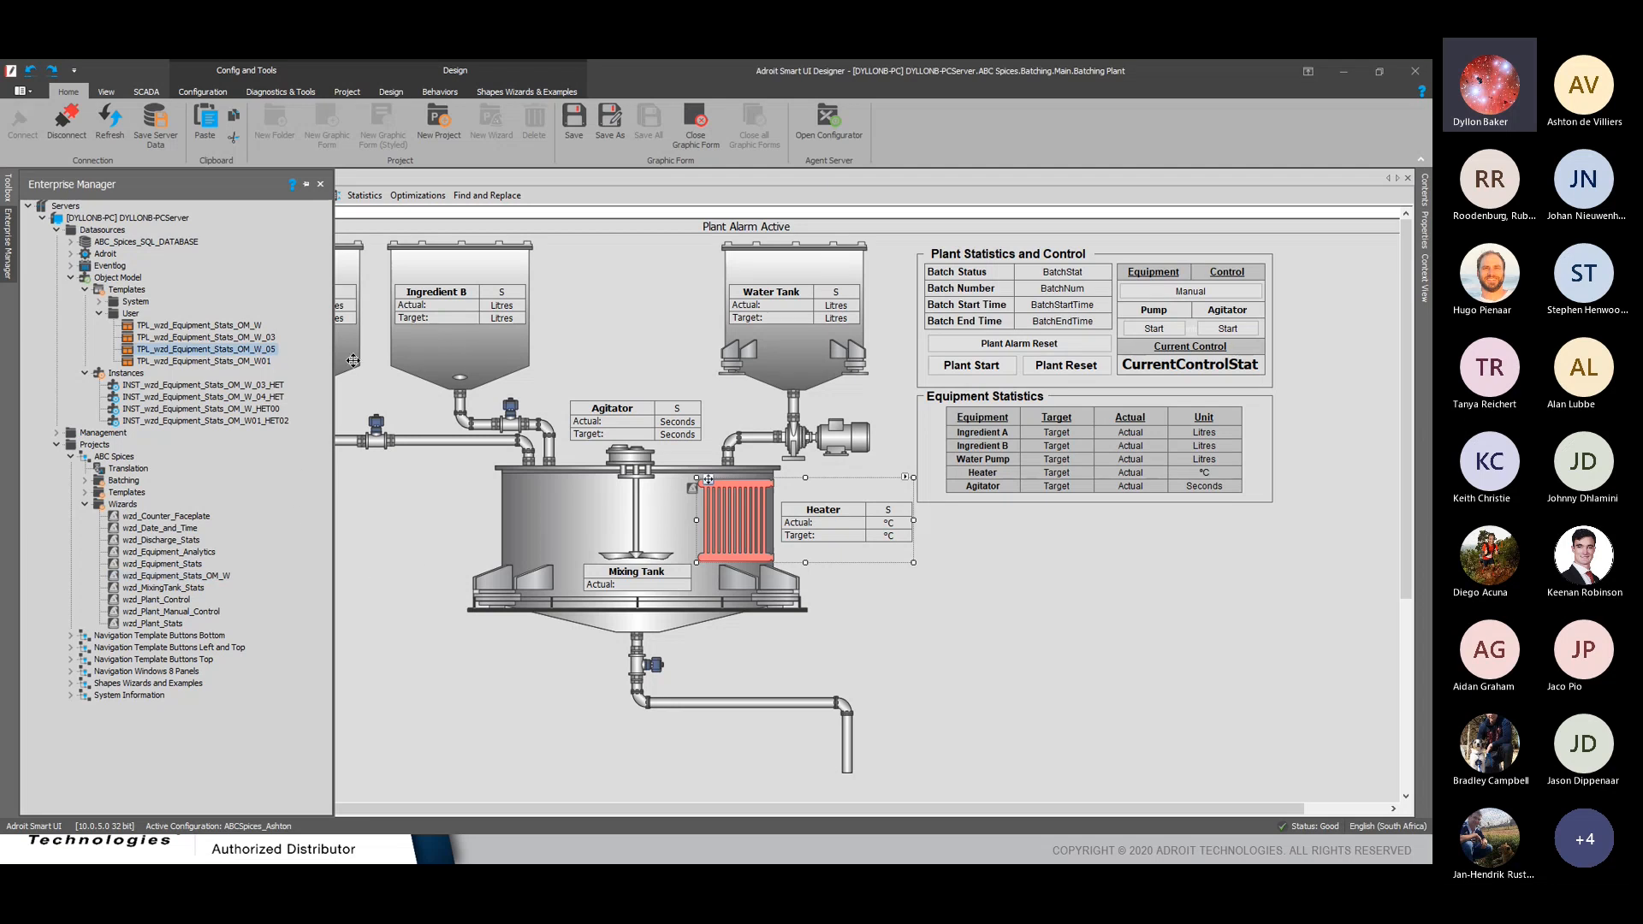
# Check which instances use the new template TPL_wzd_Equipment_Stats_OM_W_05, and close the list
pyautogui.click(184, 362)
pyautogui.click(221, 339)
pyautogui.rightClick(214, 349)
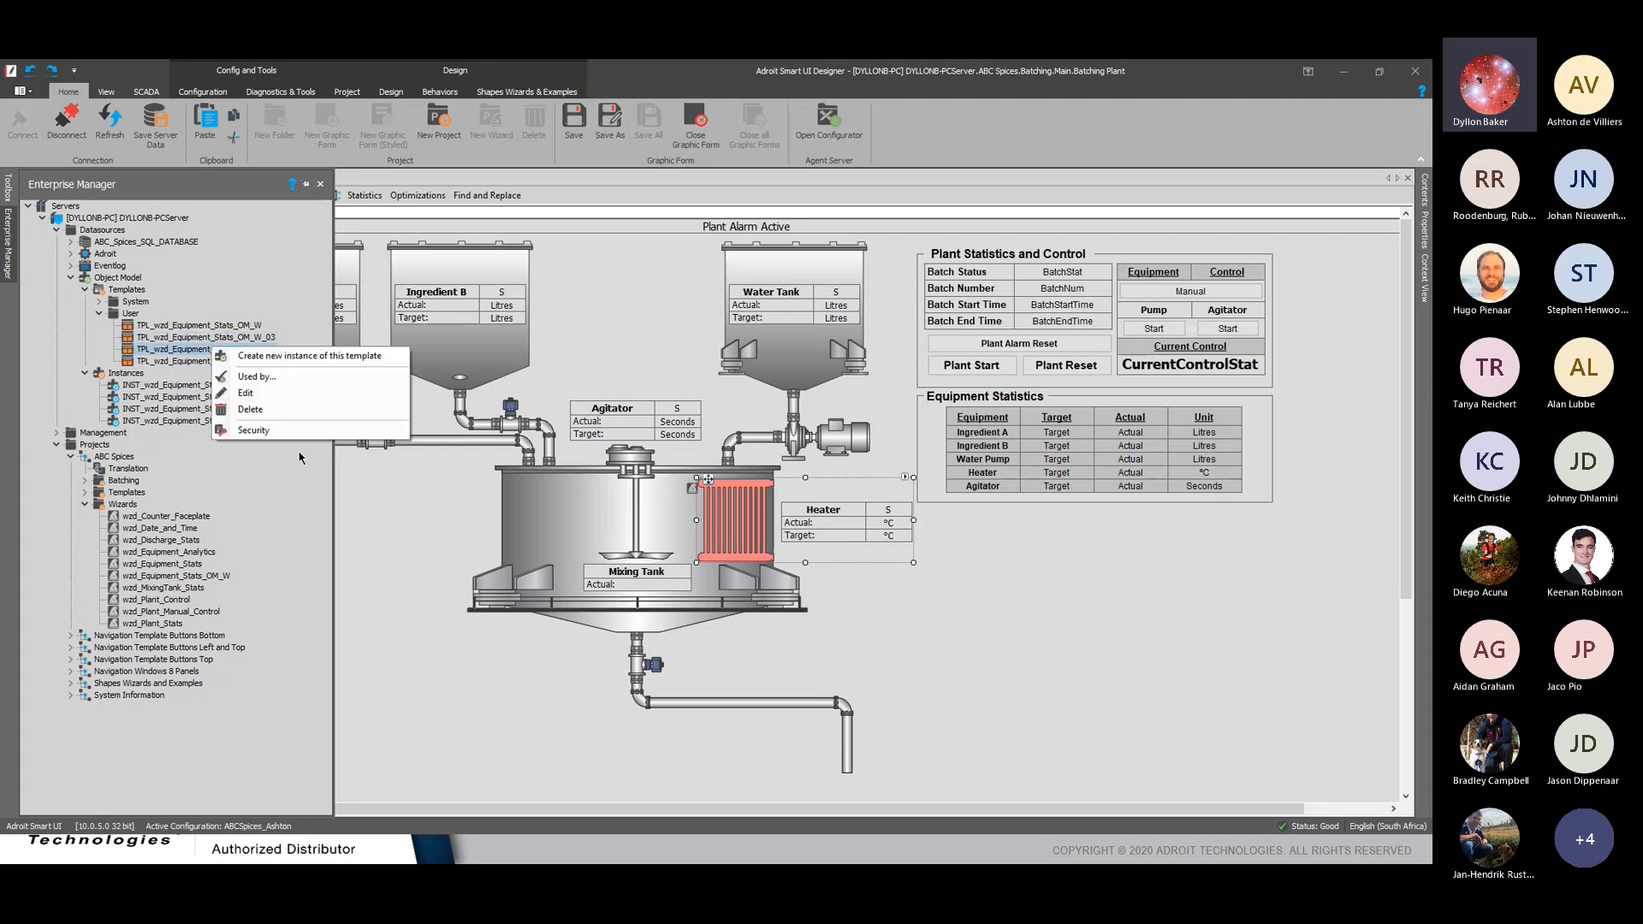
pyautogui.click(283, 385)
pyautogui.click(851, 341)
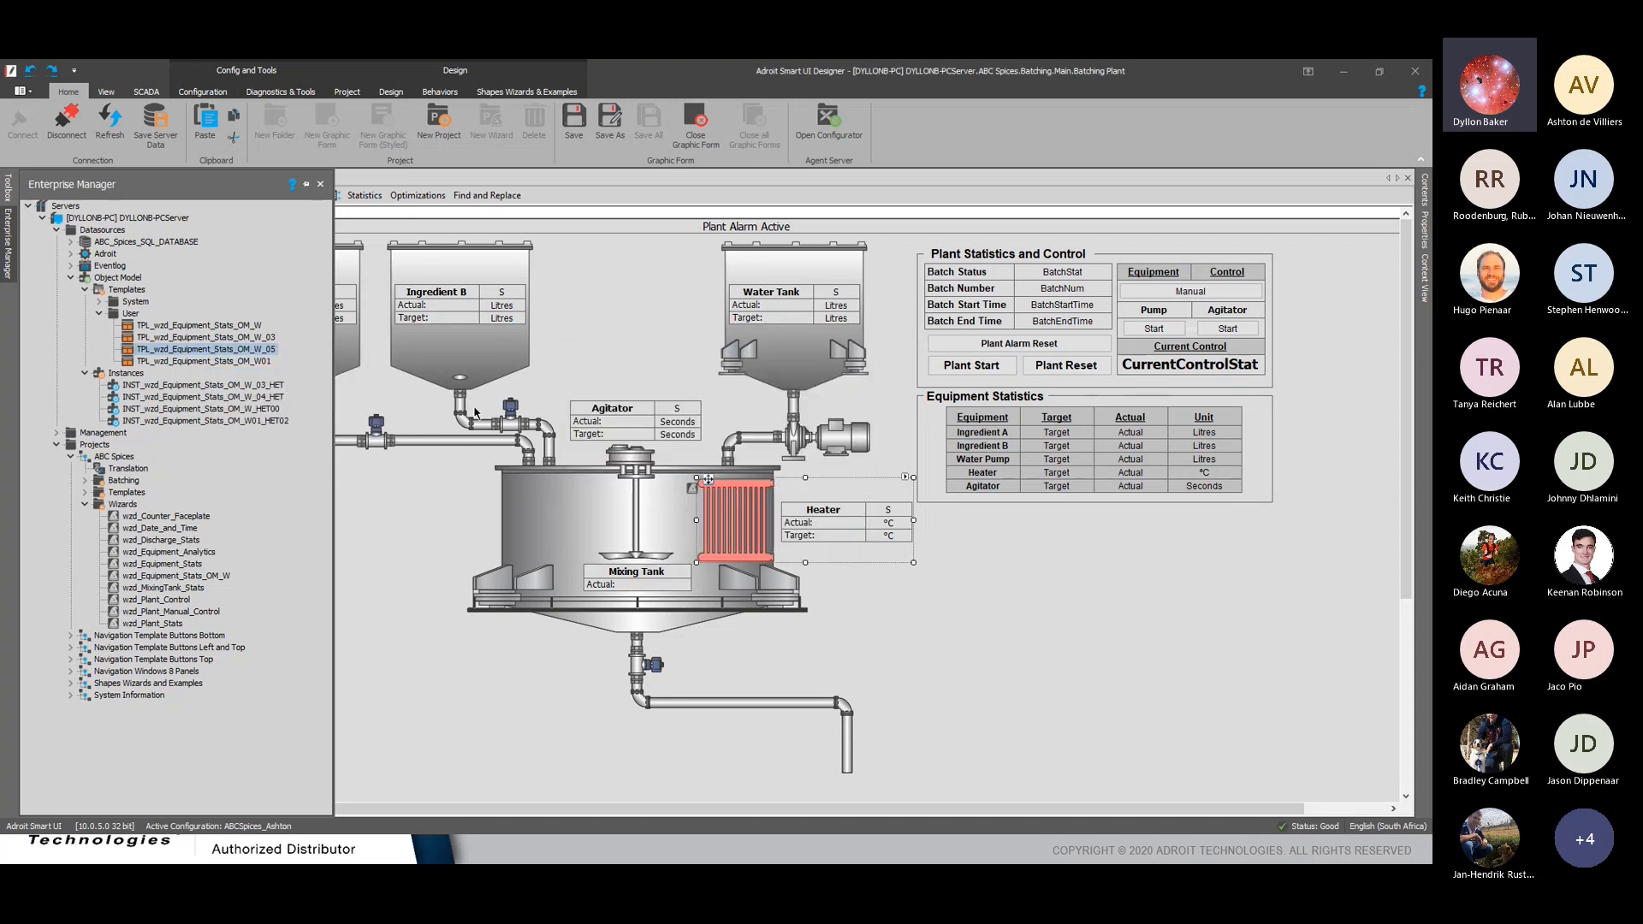
# Check which instances use the template TPL_wzd_Equipment_Stats_OM_W01, and close the list
pyautogui.rightClick(242, 364)
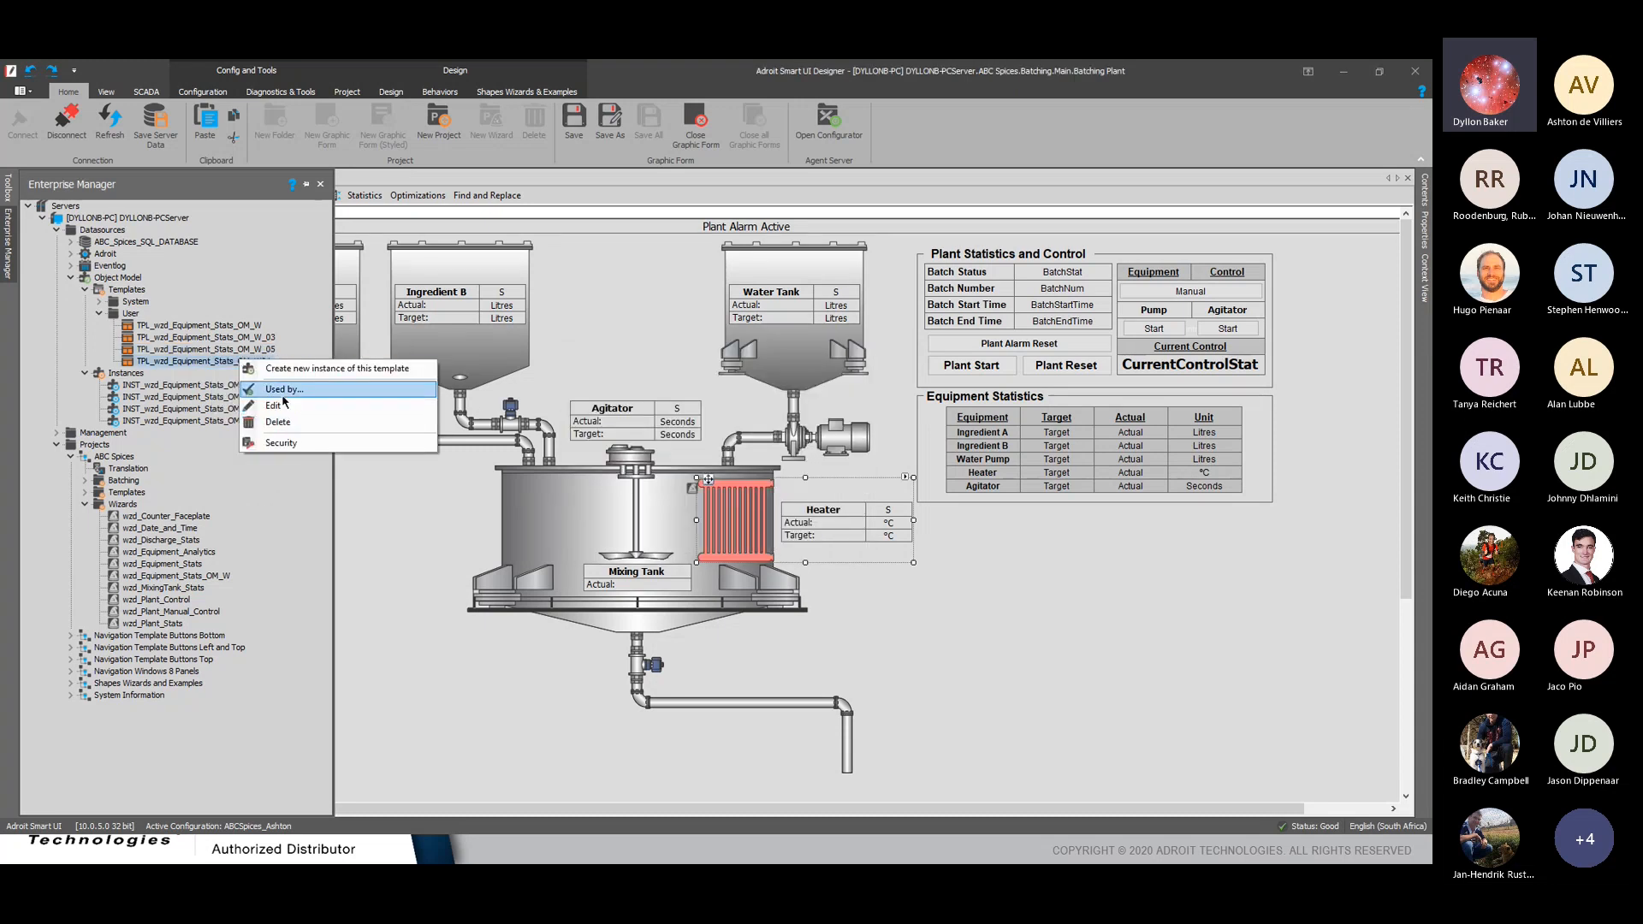
pyautogui.press('Escape')
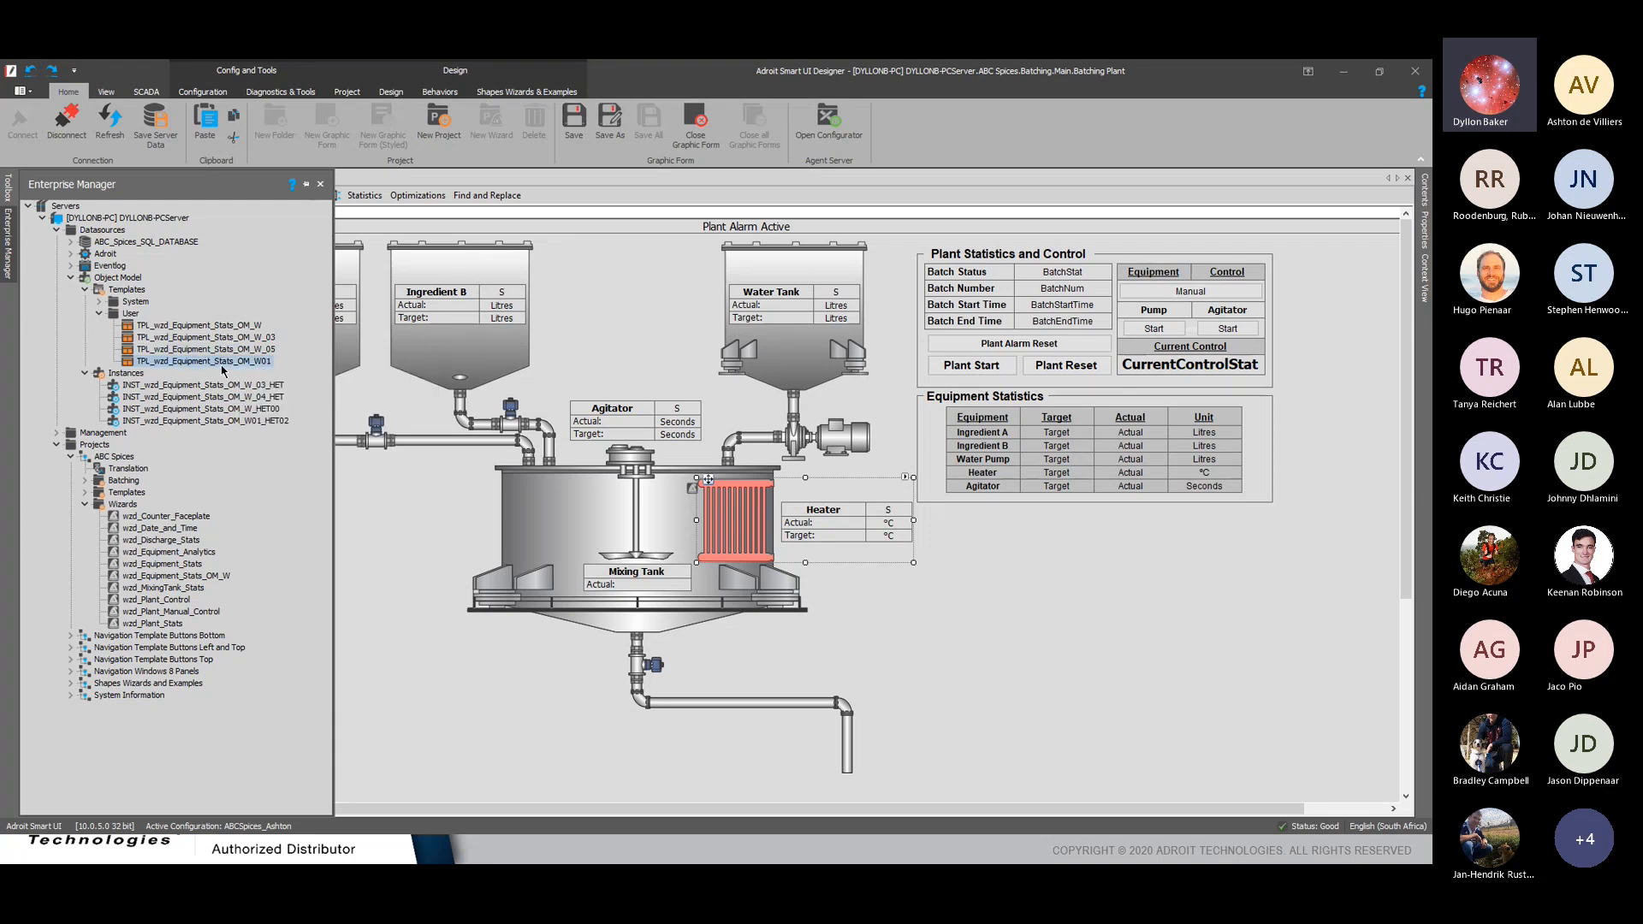
pyautogui.rightClick(220, 360)
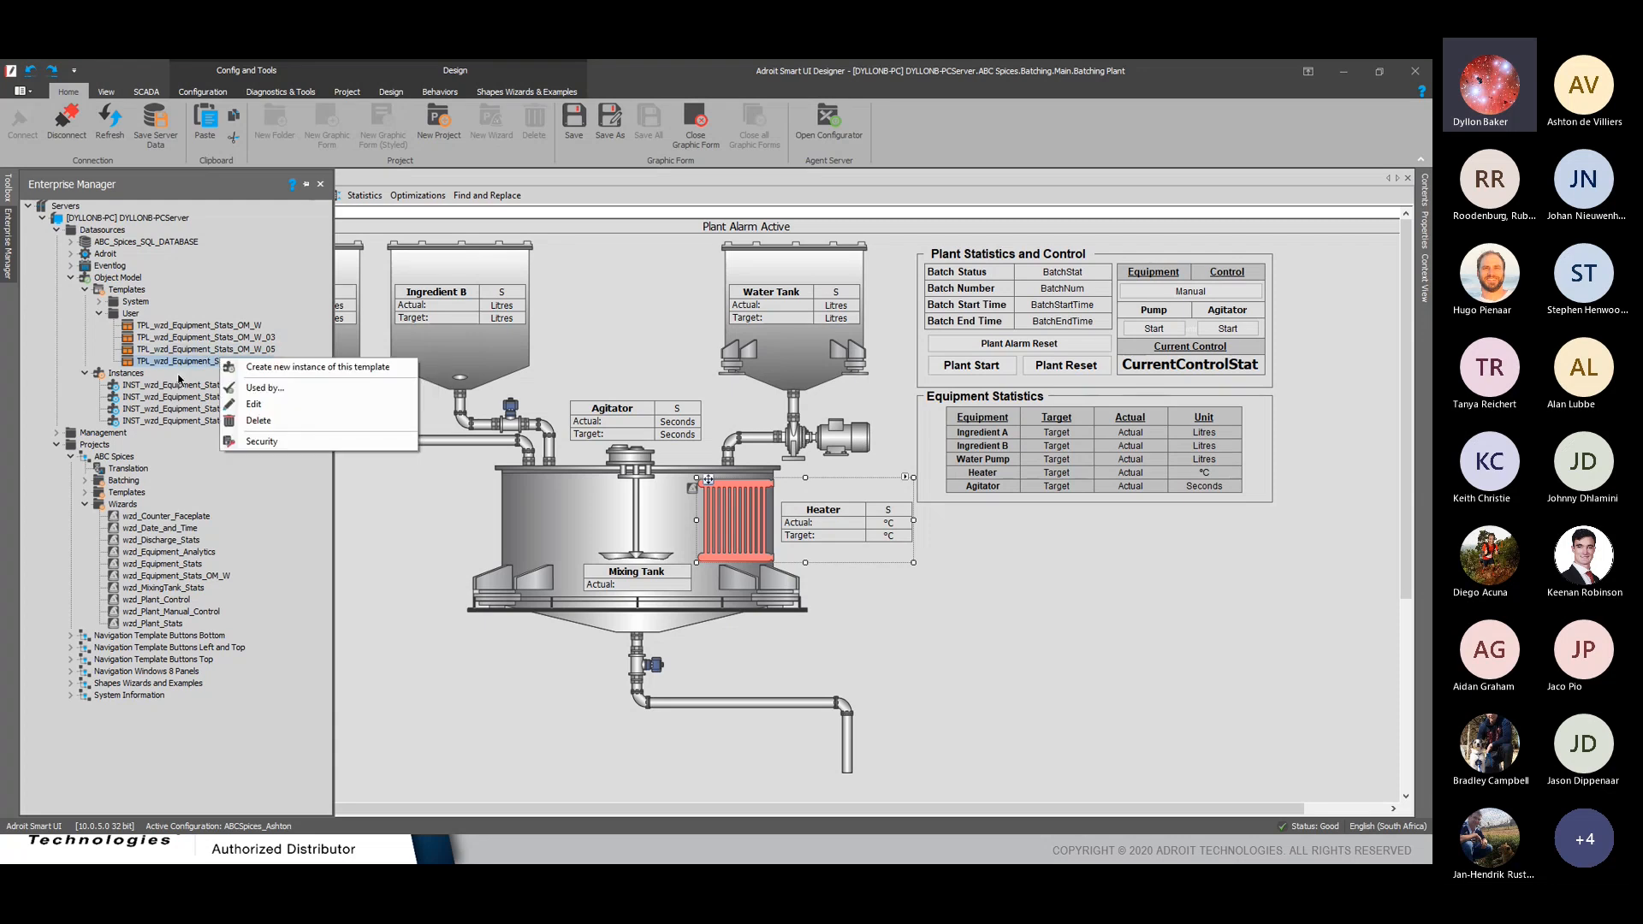
pyautogui.click(264, 388)
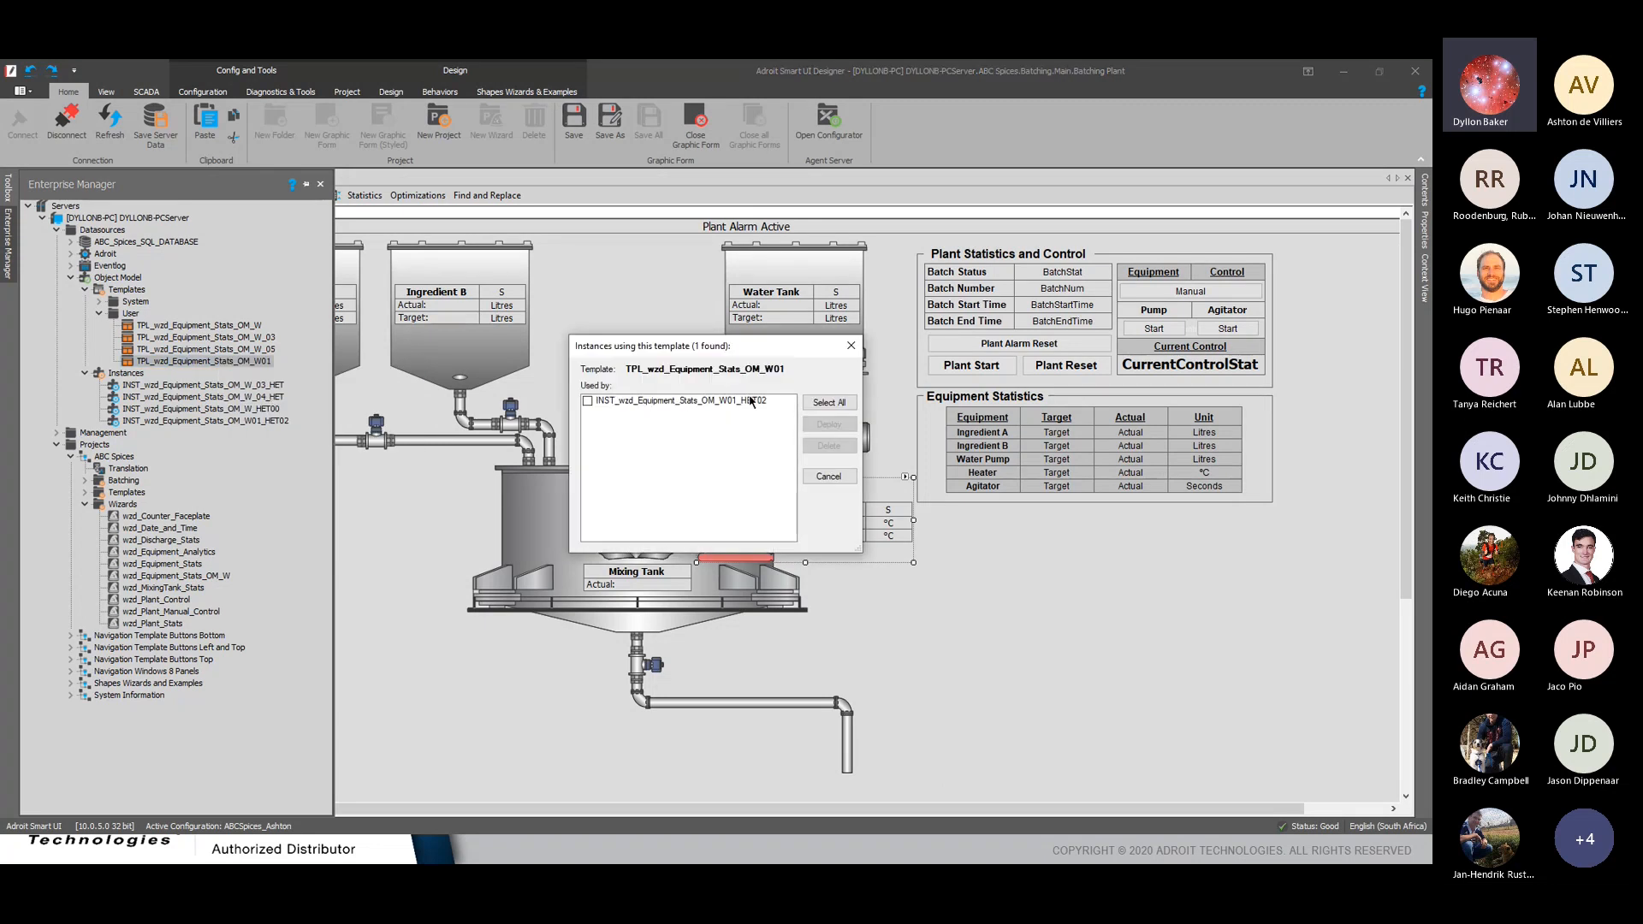
pyautogui.click(850, 345)
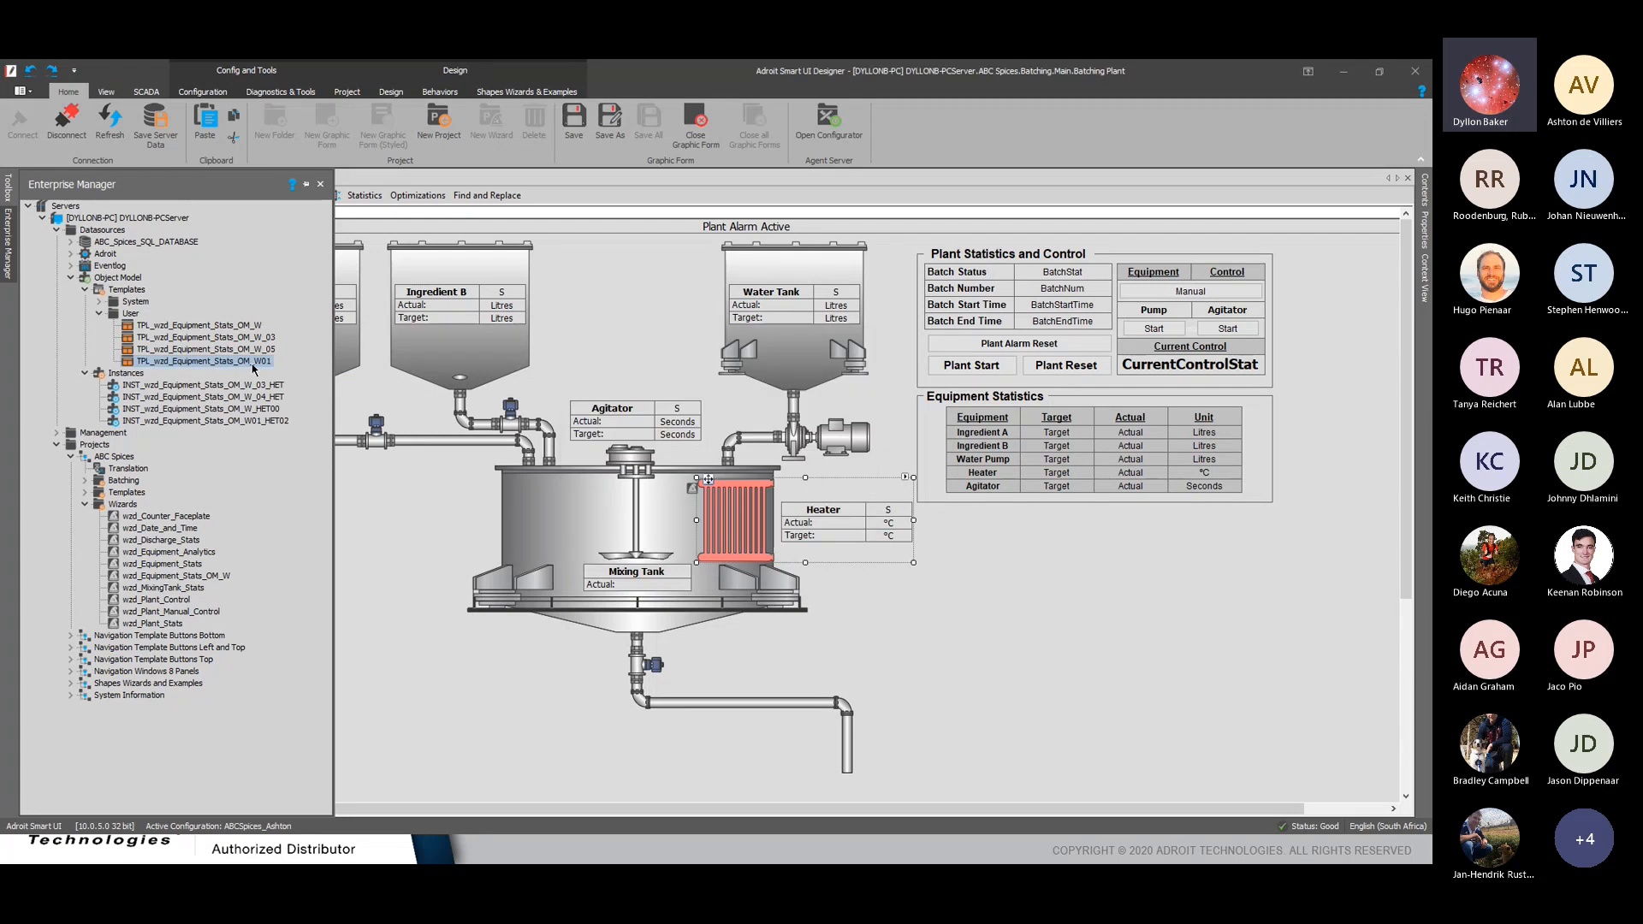
# Start a new instance of template TPL_wzd_Equipment_Stats_OM_W_05 and name it INST_wzd_Equipment_Stats_OM_W_05_HET_01
pyautogui.press('Up')
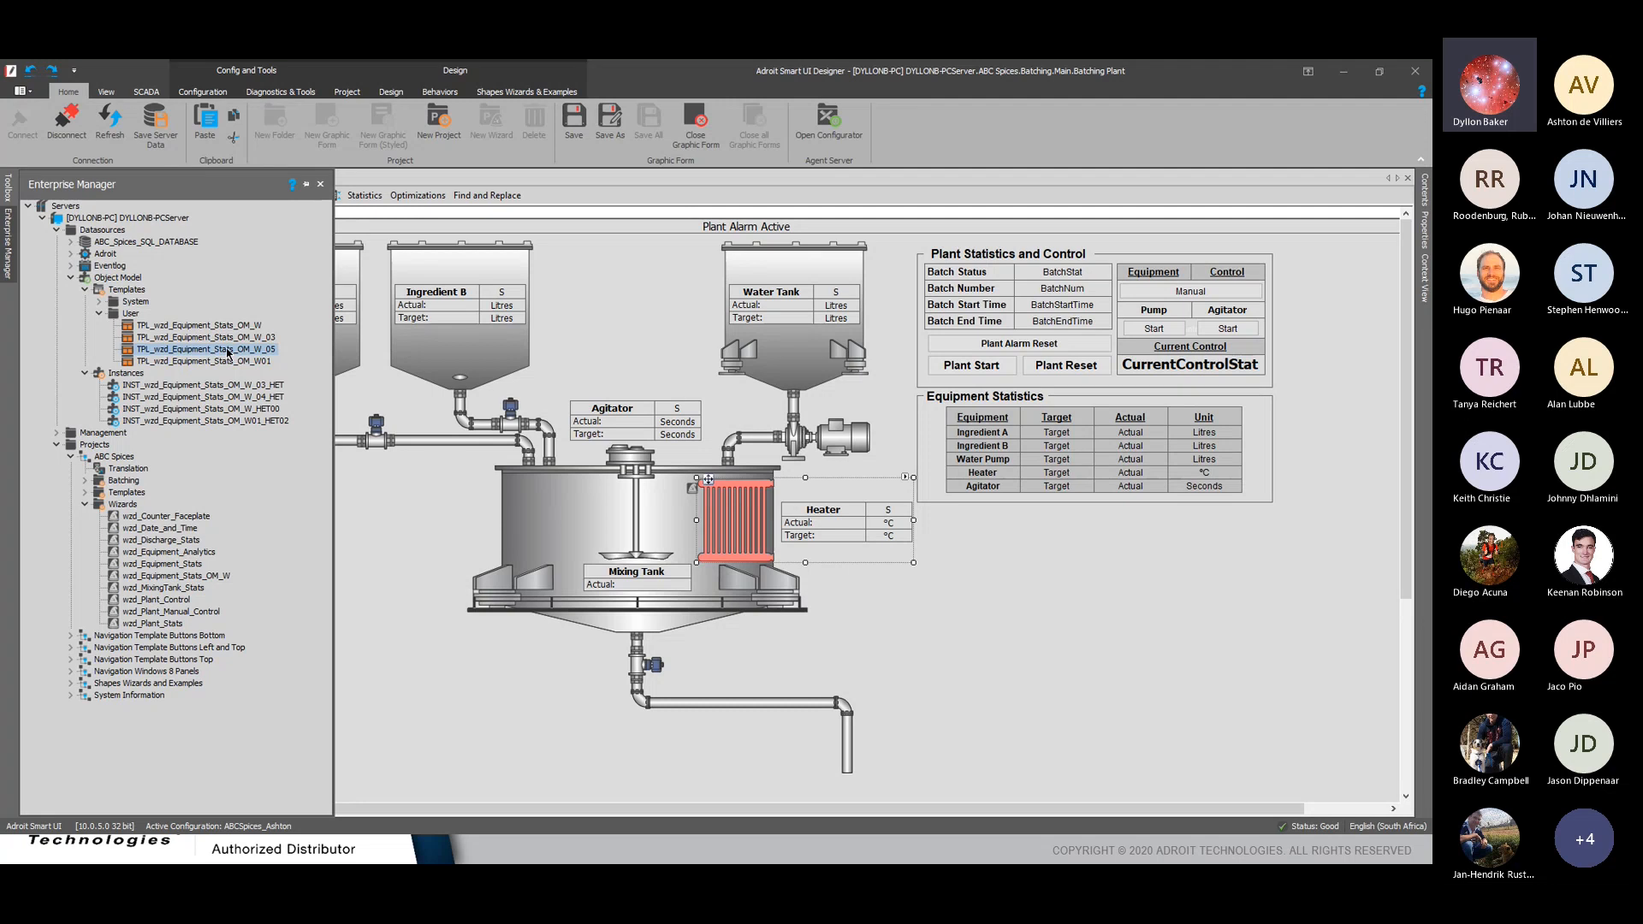
pyautogui.rightClick(228, 351)
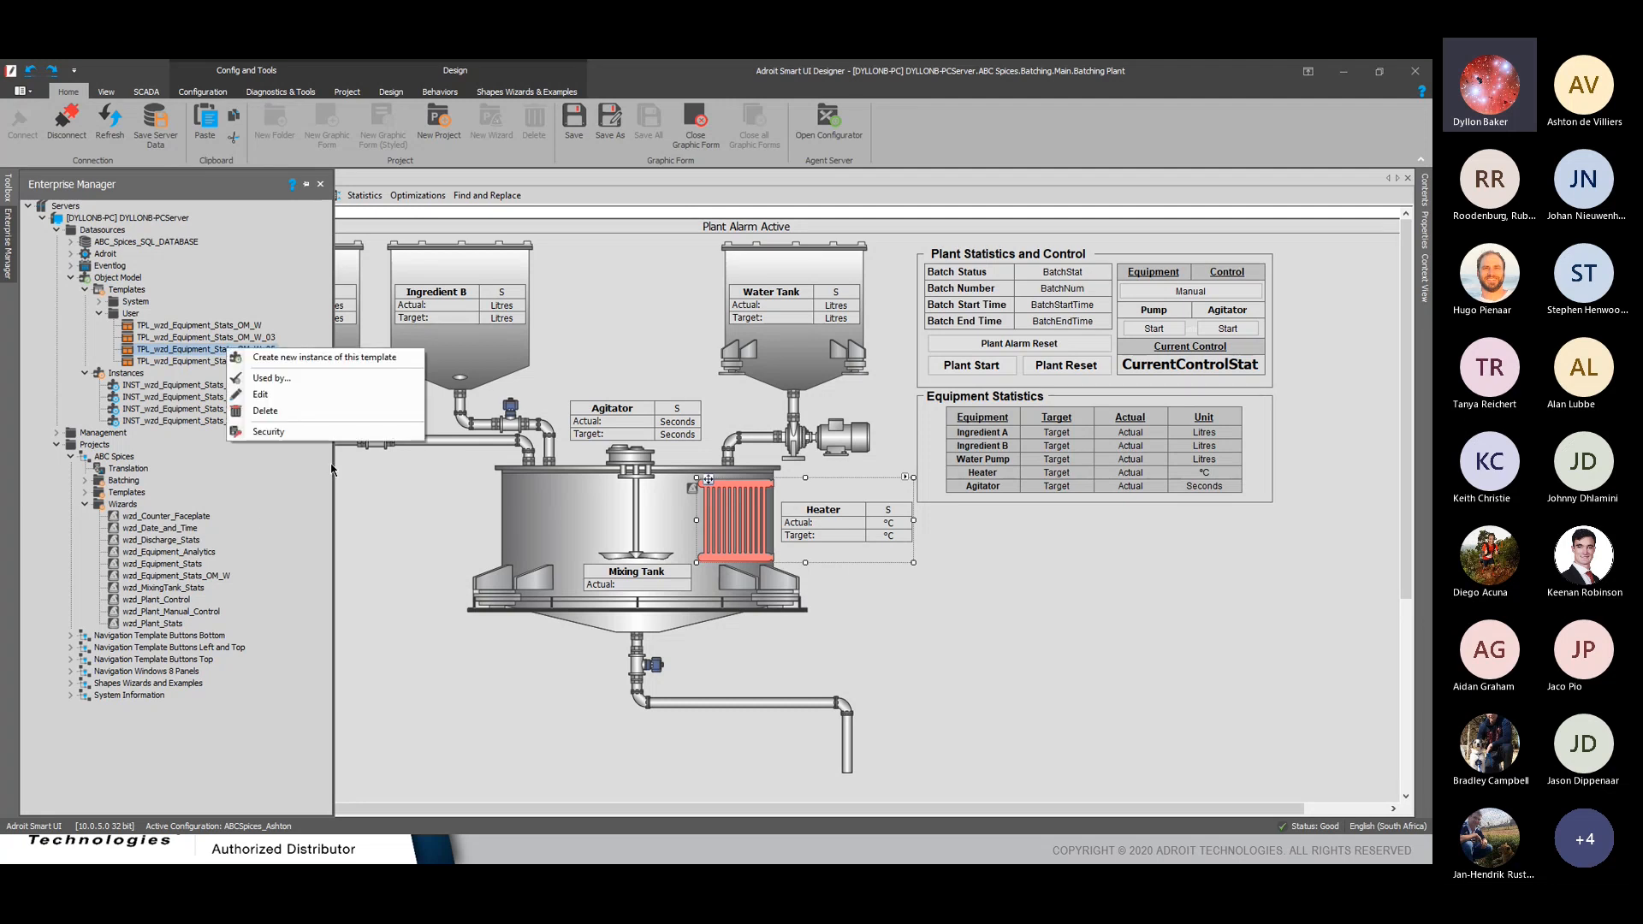
pyautogui.click(318, 358)
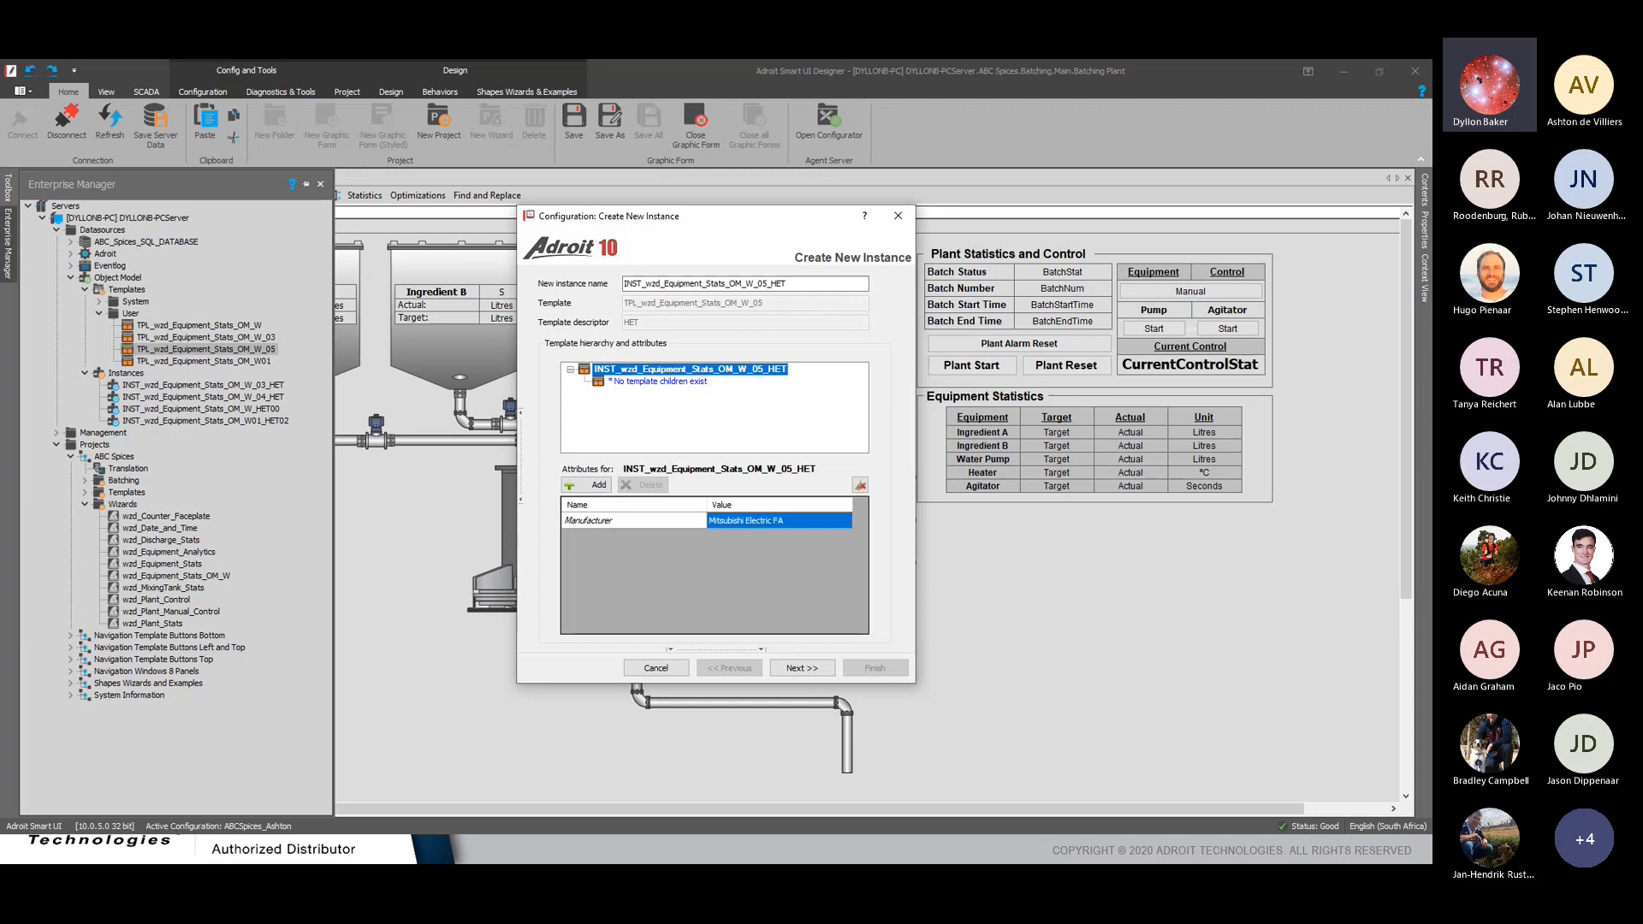
pyautogui.click(806, 281)
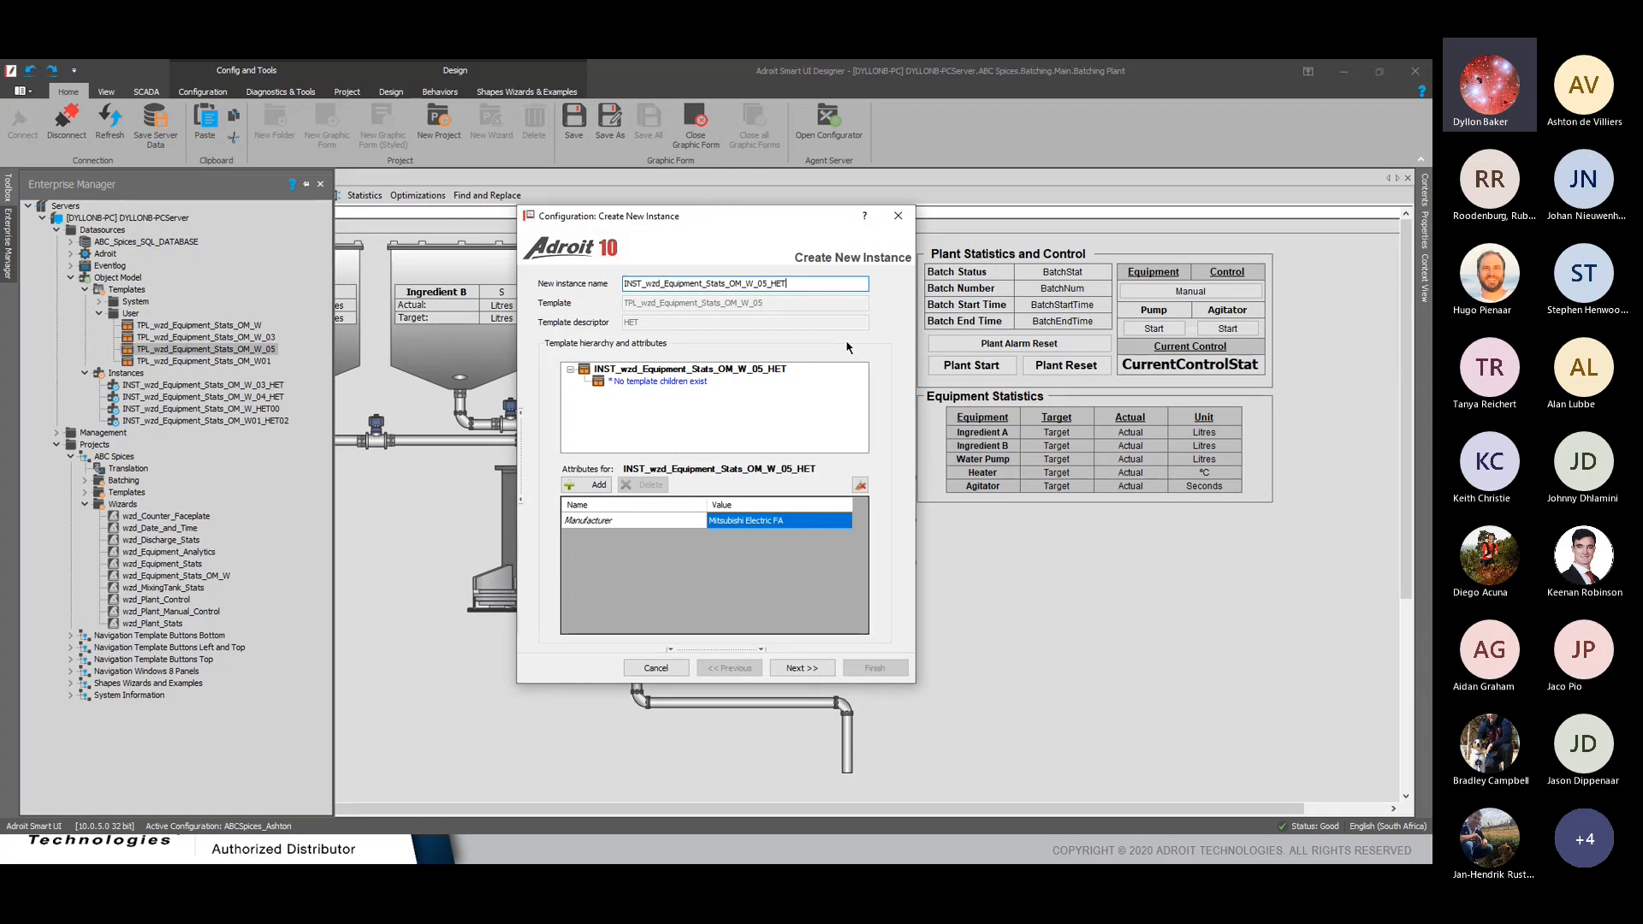
pyautogui.write('_0')
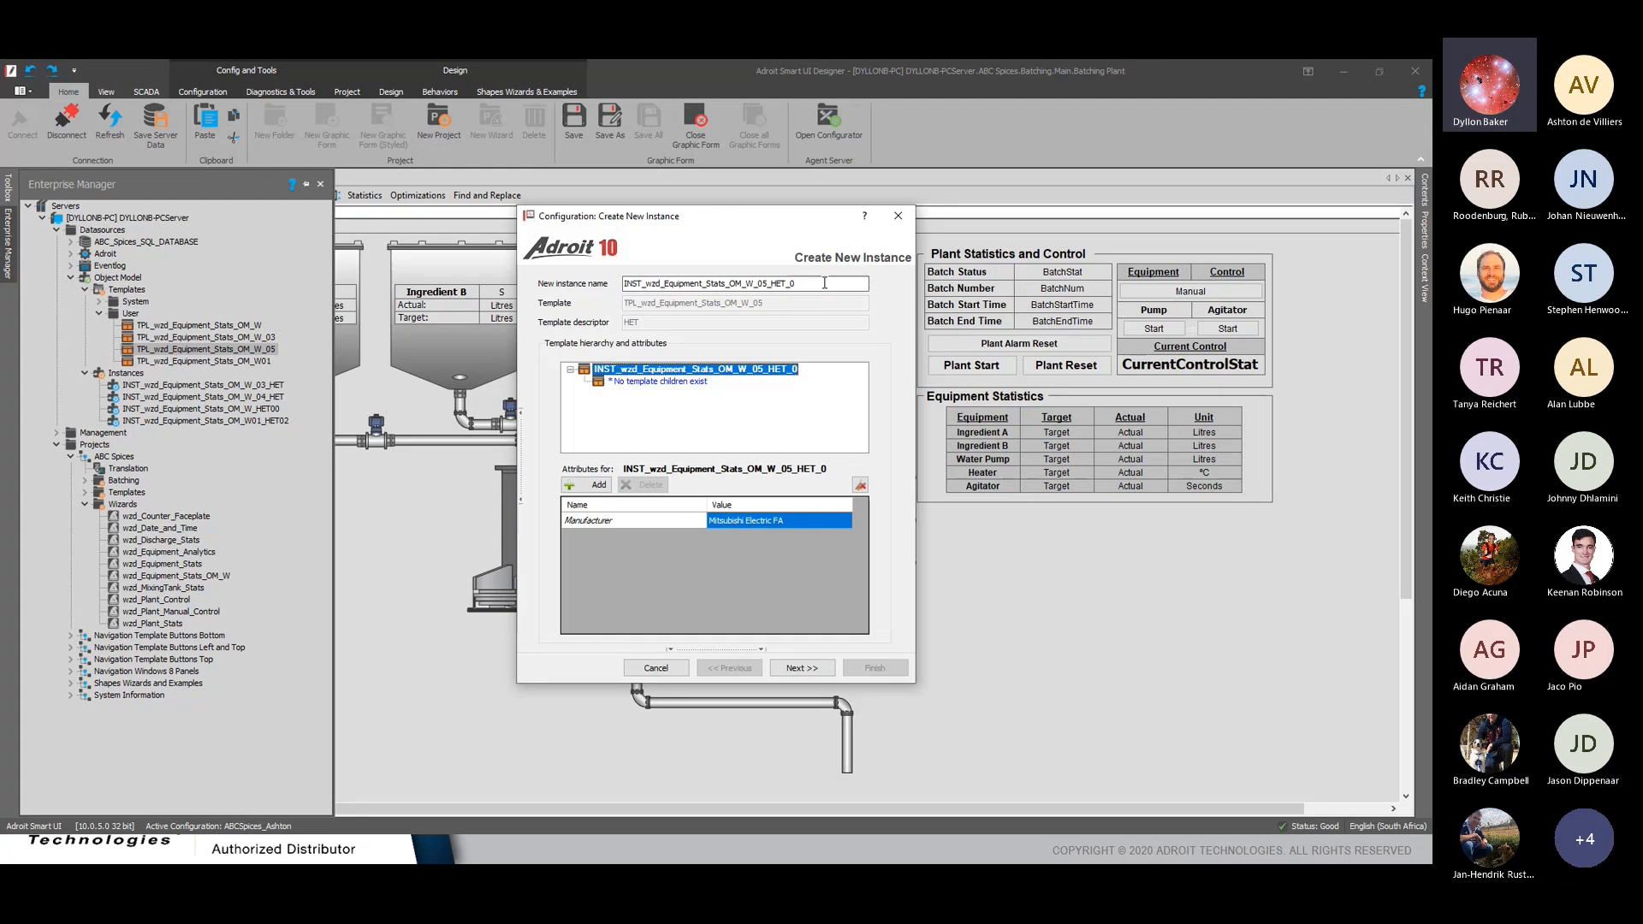
pyautogui.write('1')
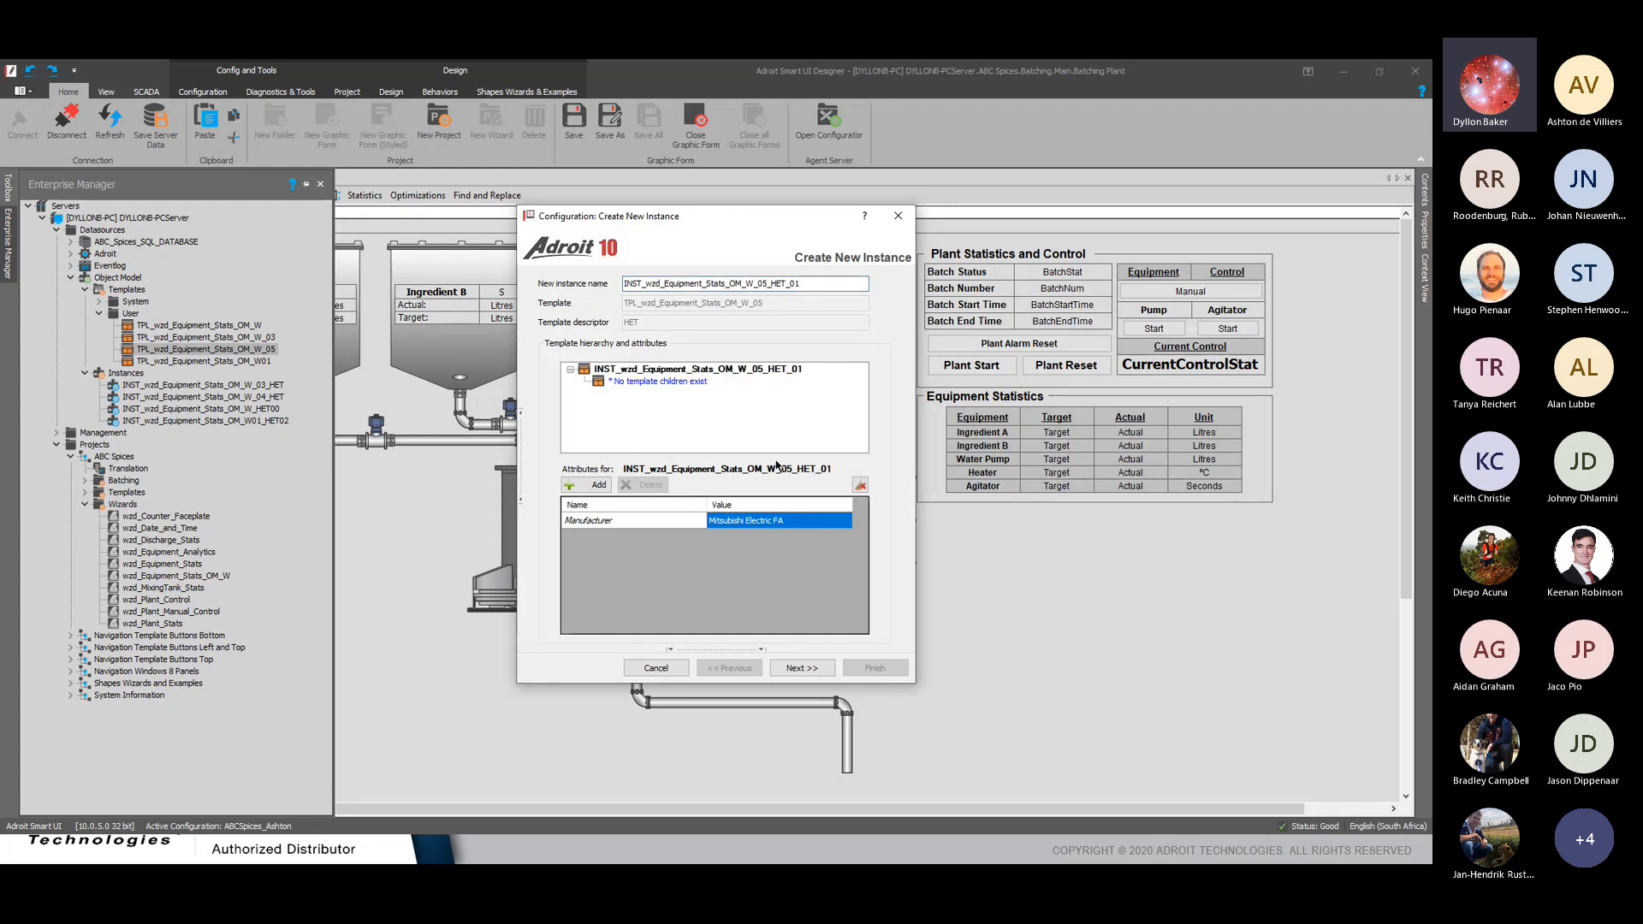
# Review the new instance's template hierarchy and Manufacturer attribute, and continue to the SCADA configuration
pyautogui.click(731, 407)
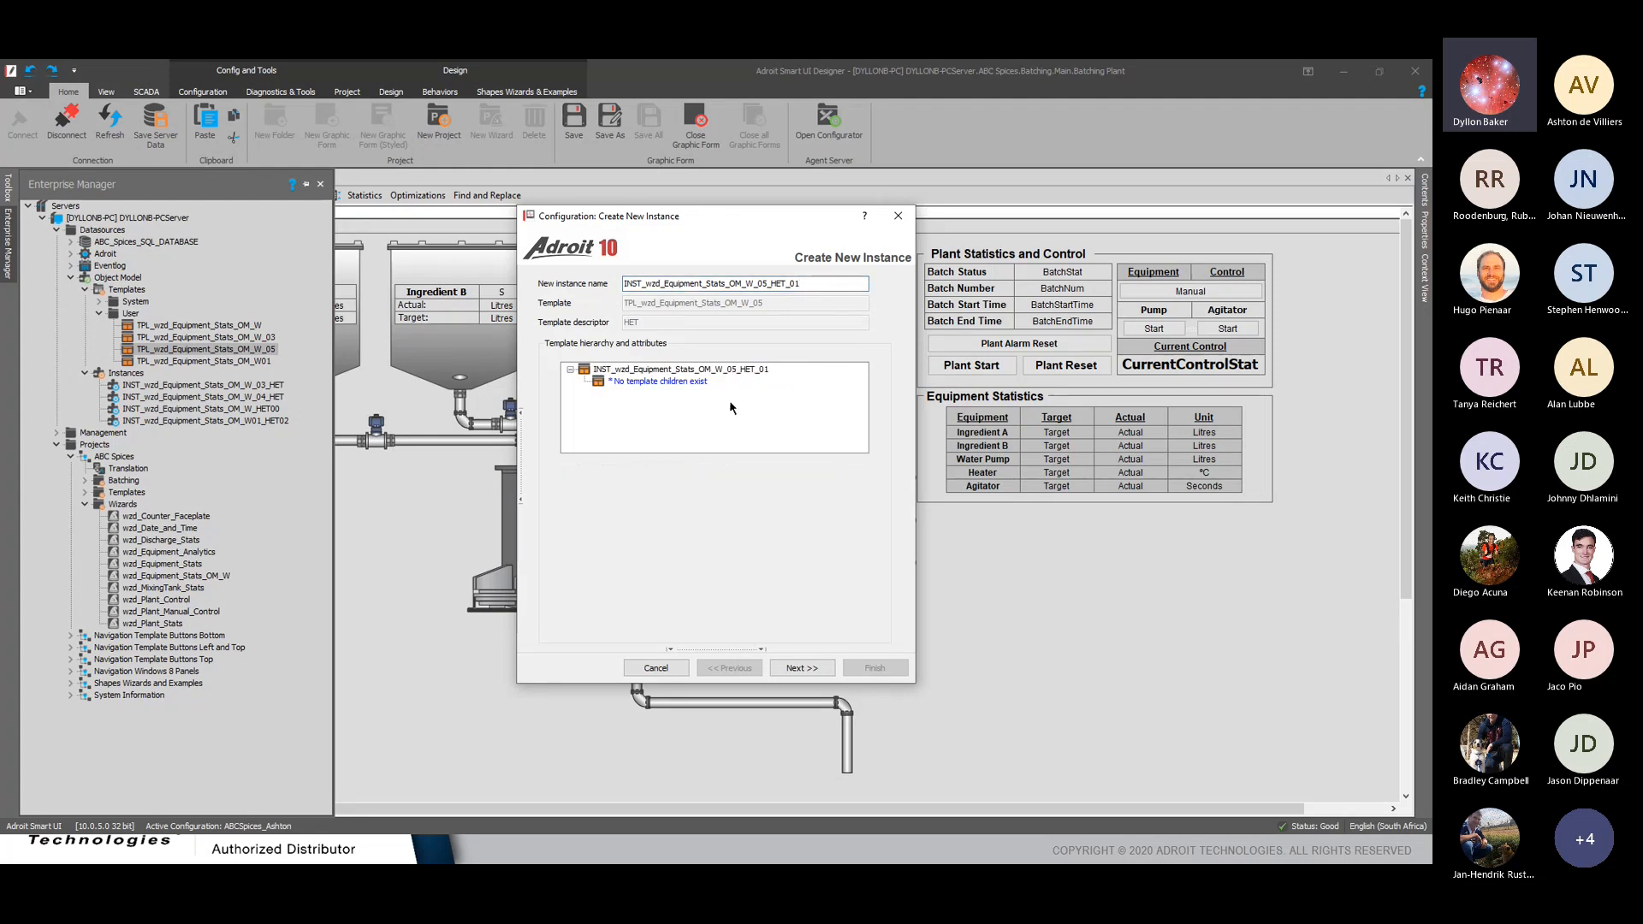
pyautogui.click(814, 282)
pyautogui.click(601, 370)
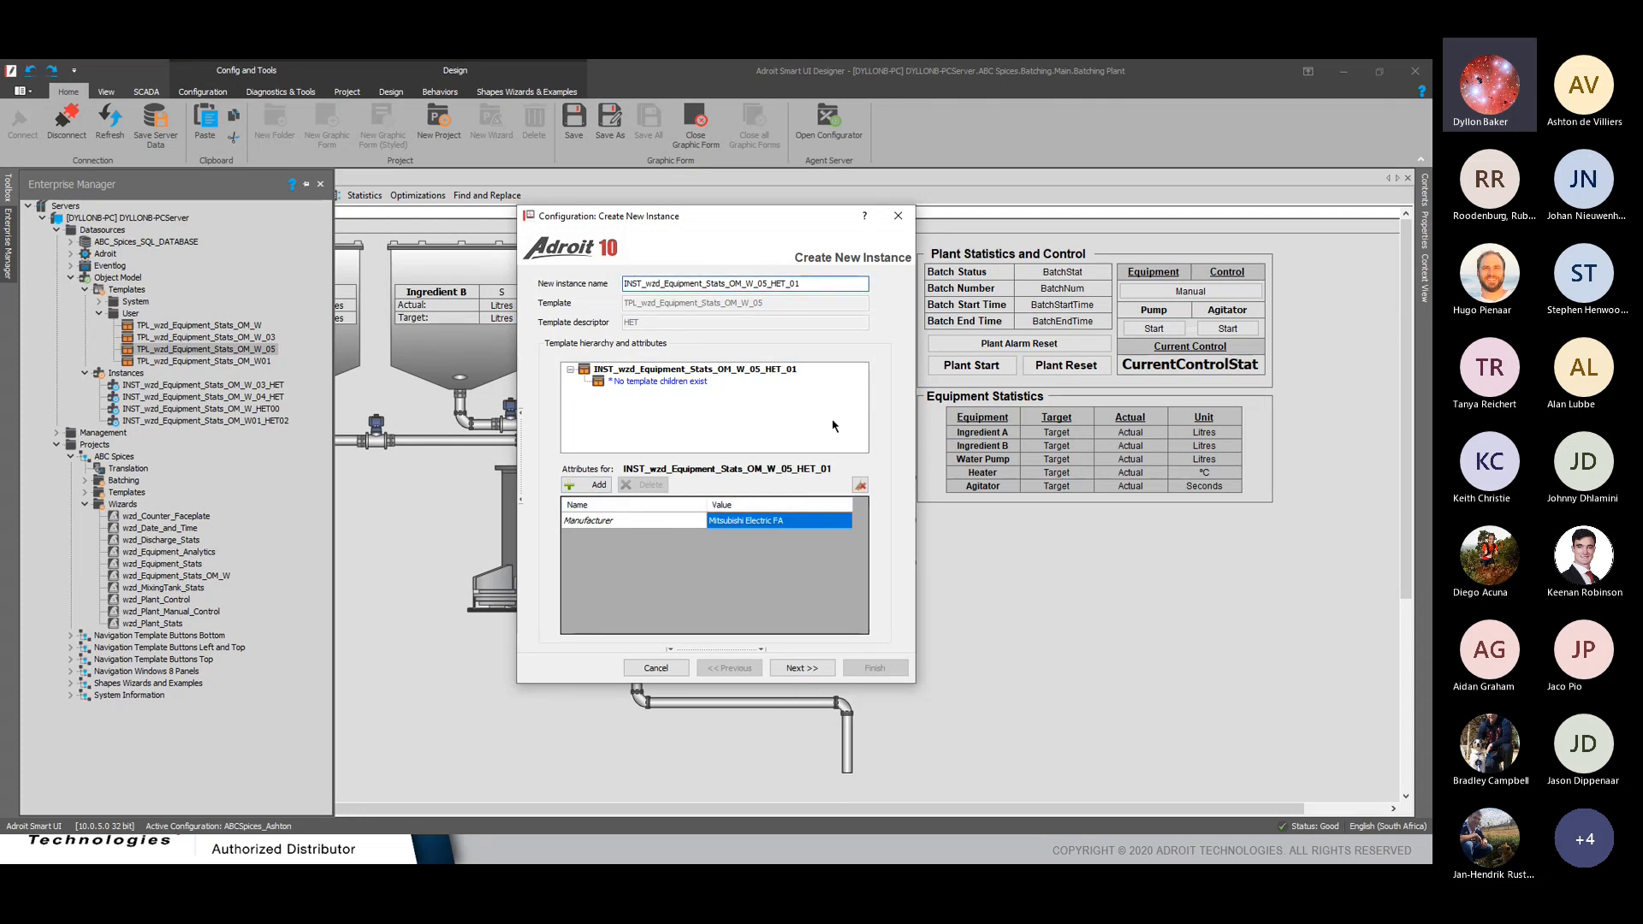
pyautogui.click(802, 668)
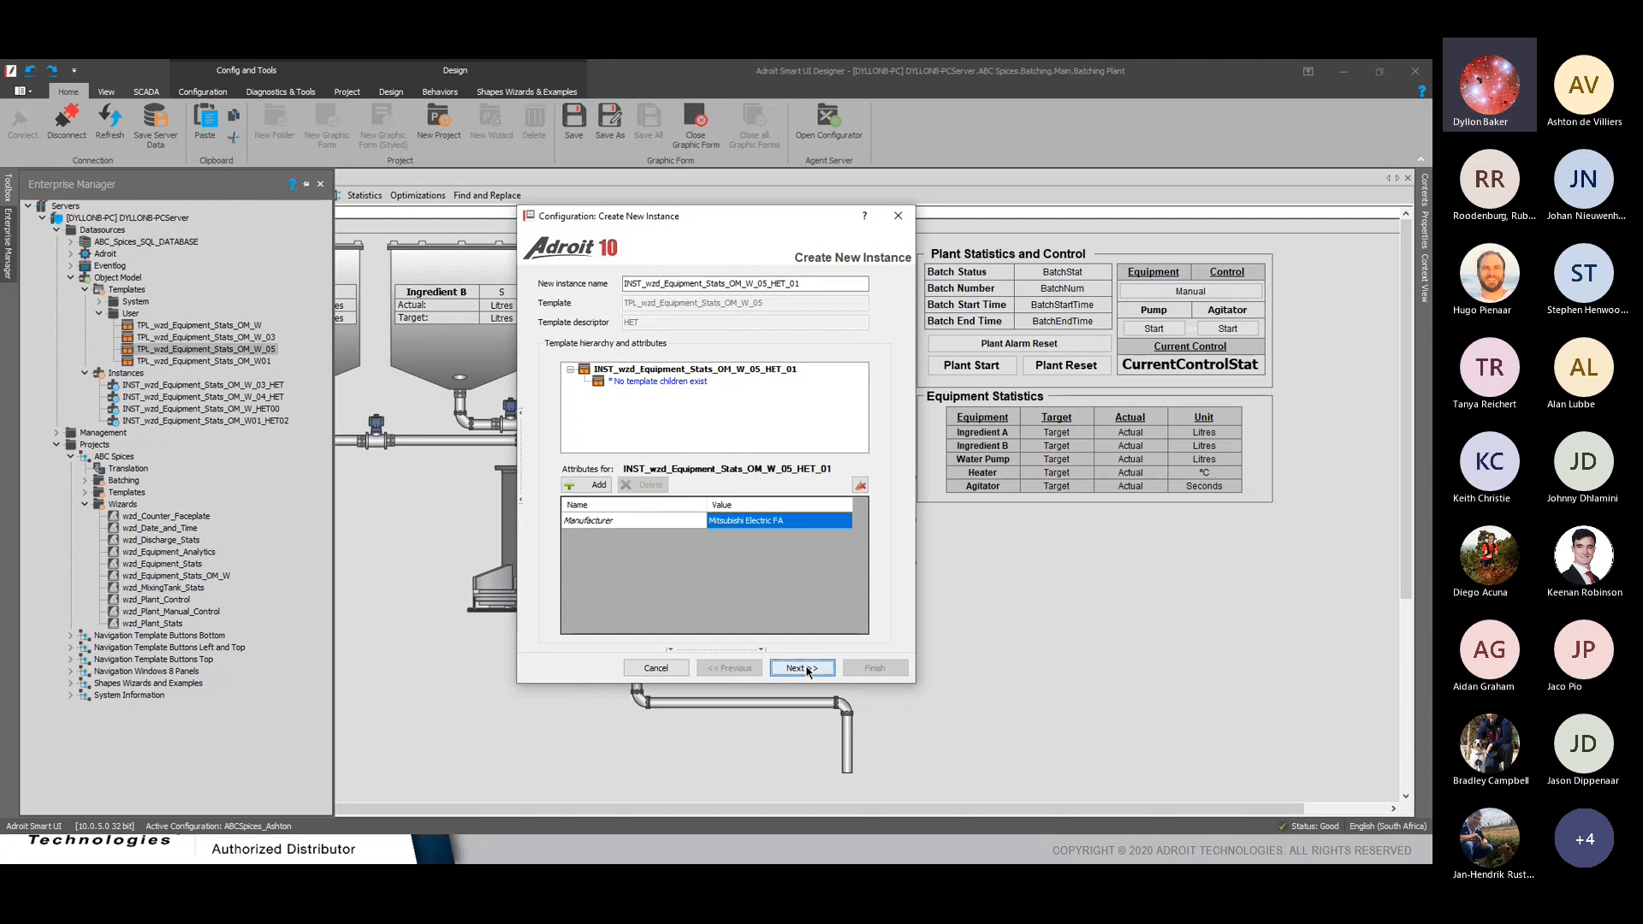
# Set the EquipmentStatus substitution value of the status expression agent to HTR_05
pyautogui.click(997, 335)
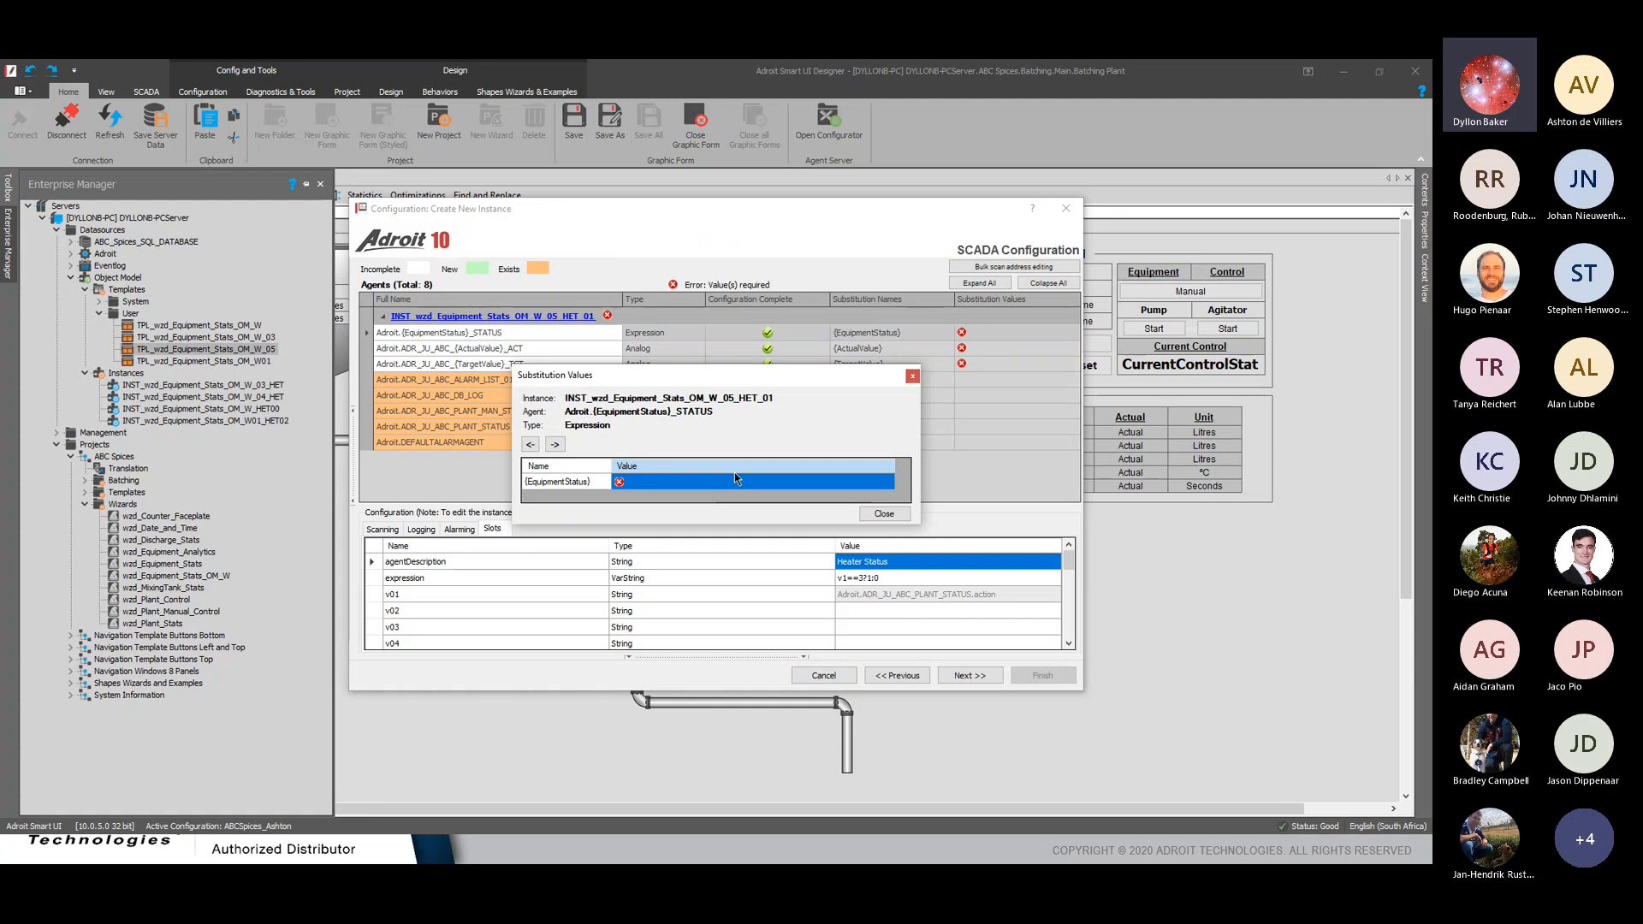
pyautogui.click(729, 485)
pyautogui.click(913, 377)
pyautogui.click(997, 334)
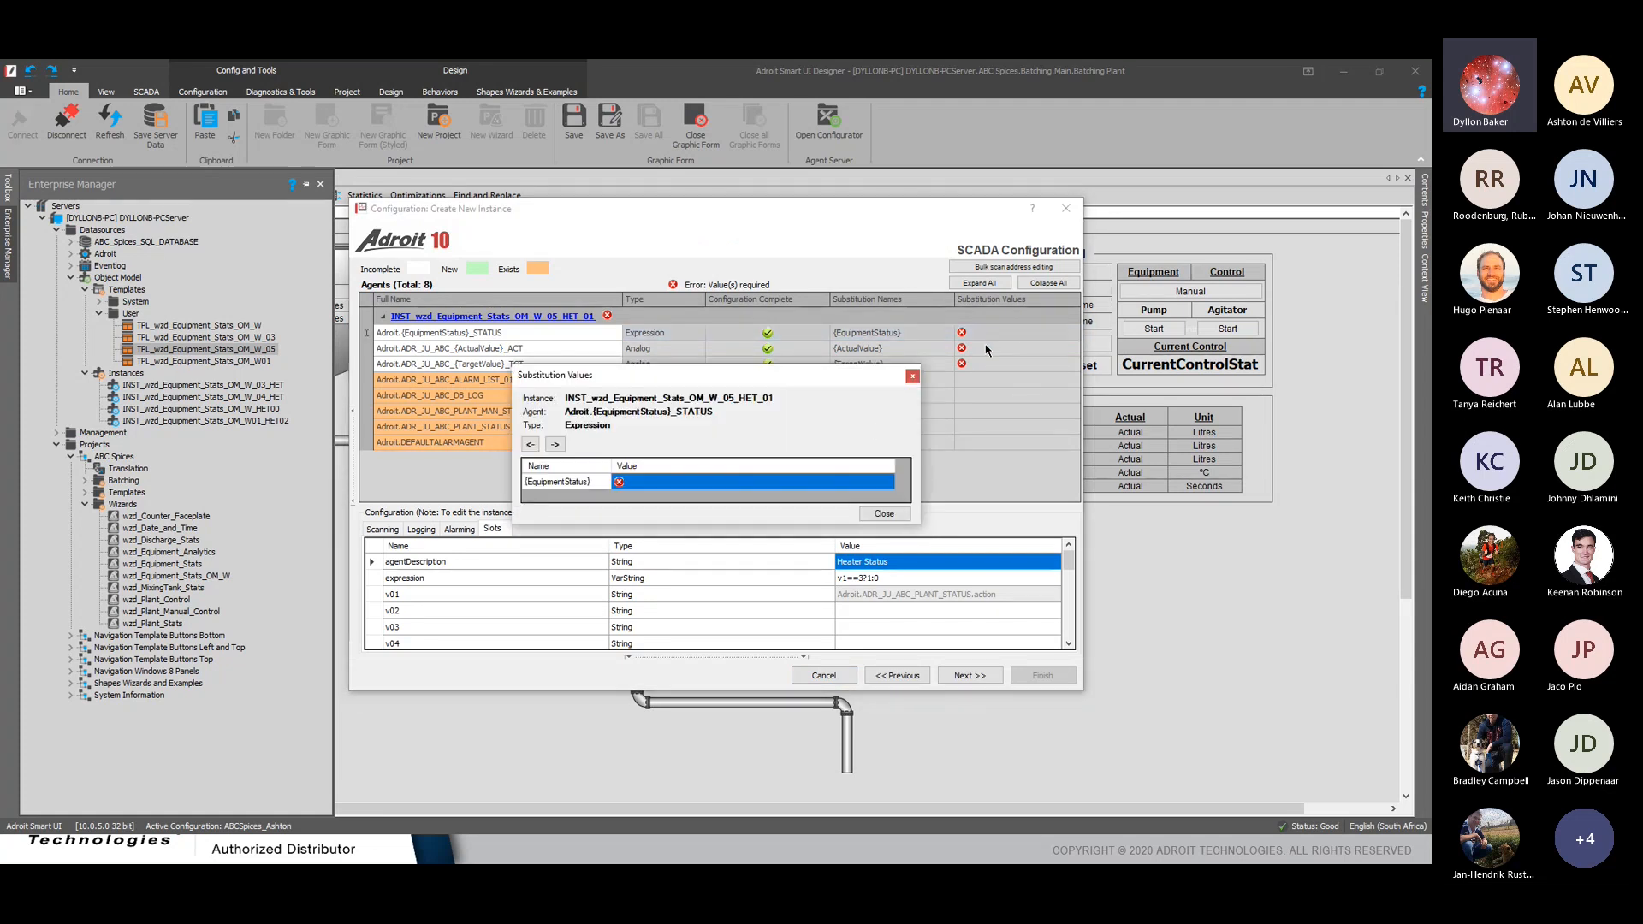
pyautogui.click(685, 484)
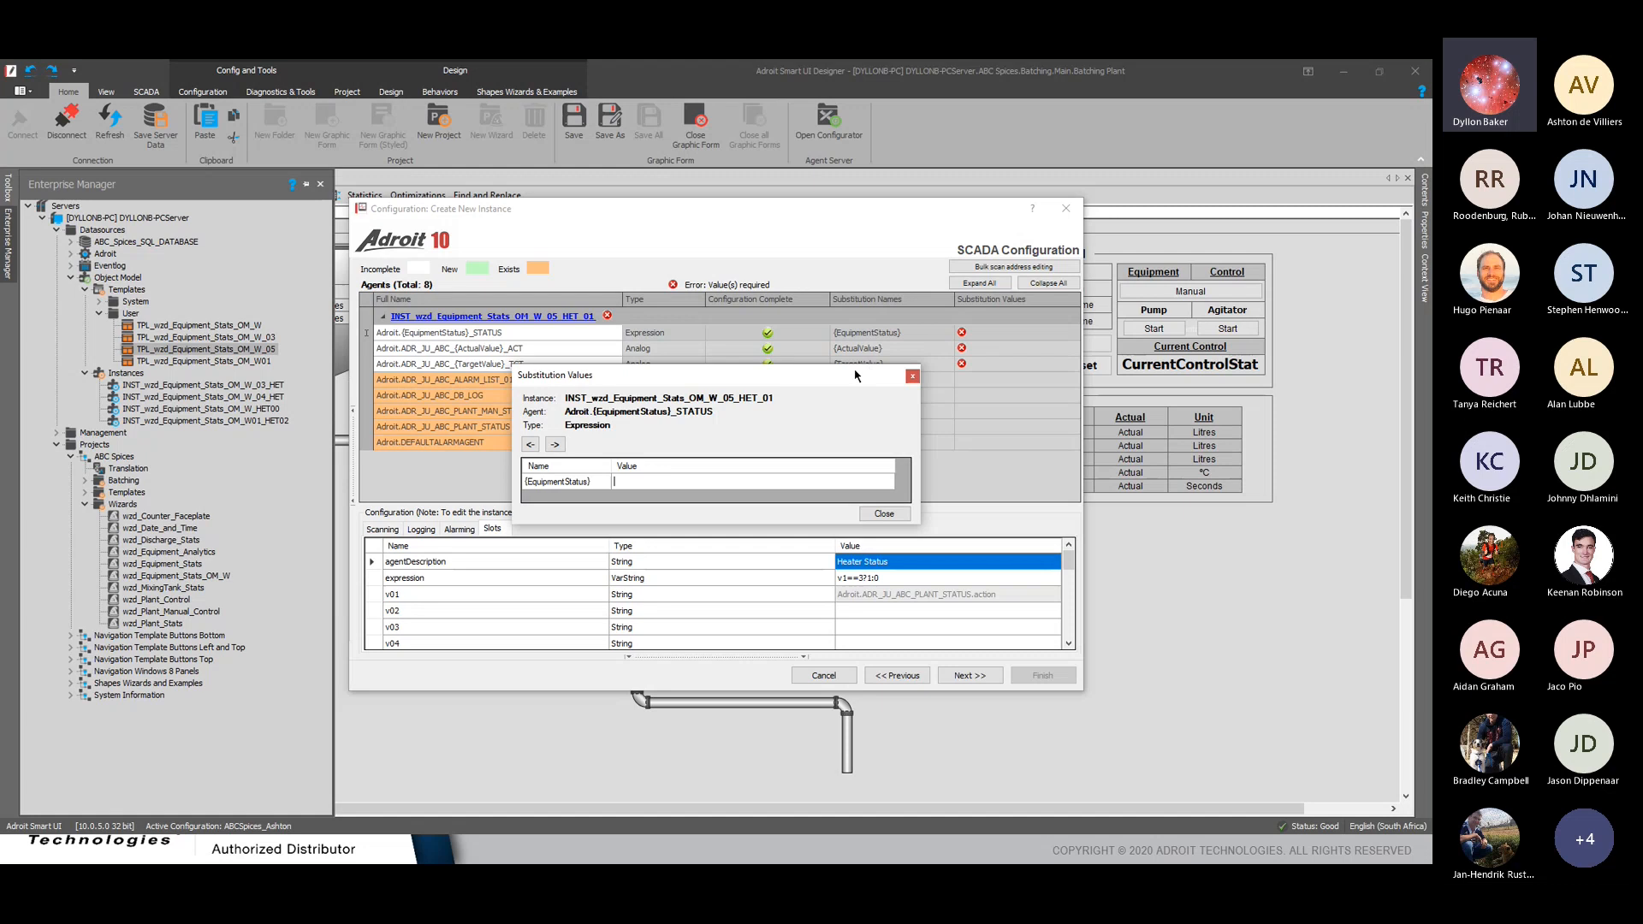
pyautogui.write('HTR_05')
pyautogui.press('Return')
# Set the ActualValue and TargetValue substitution values of the two analog agents to HTR_05, and close the substitution values
pyautogui.click(641, 482)
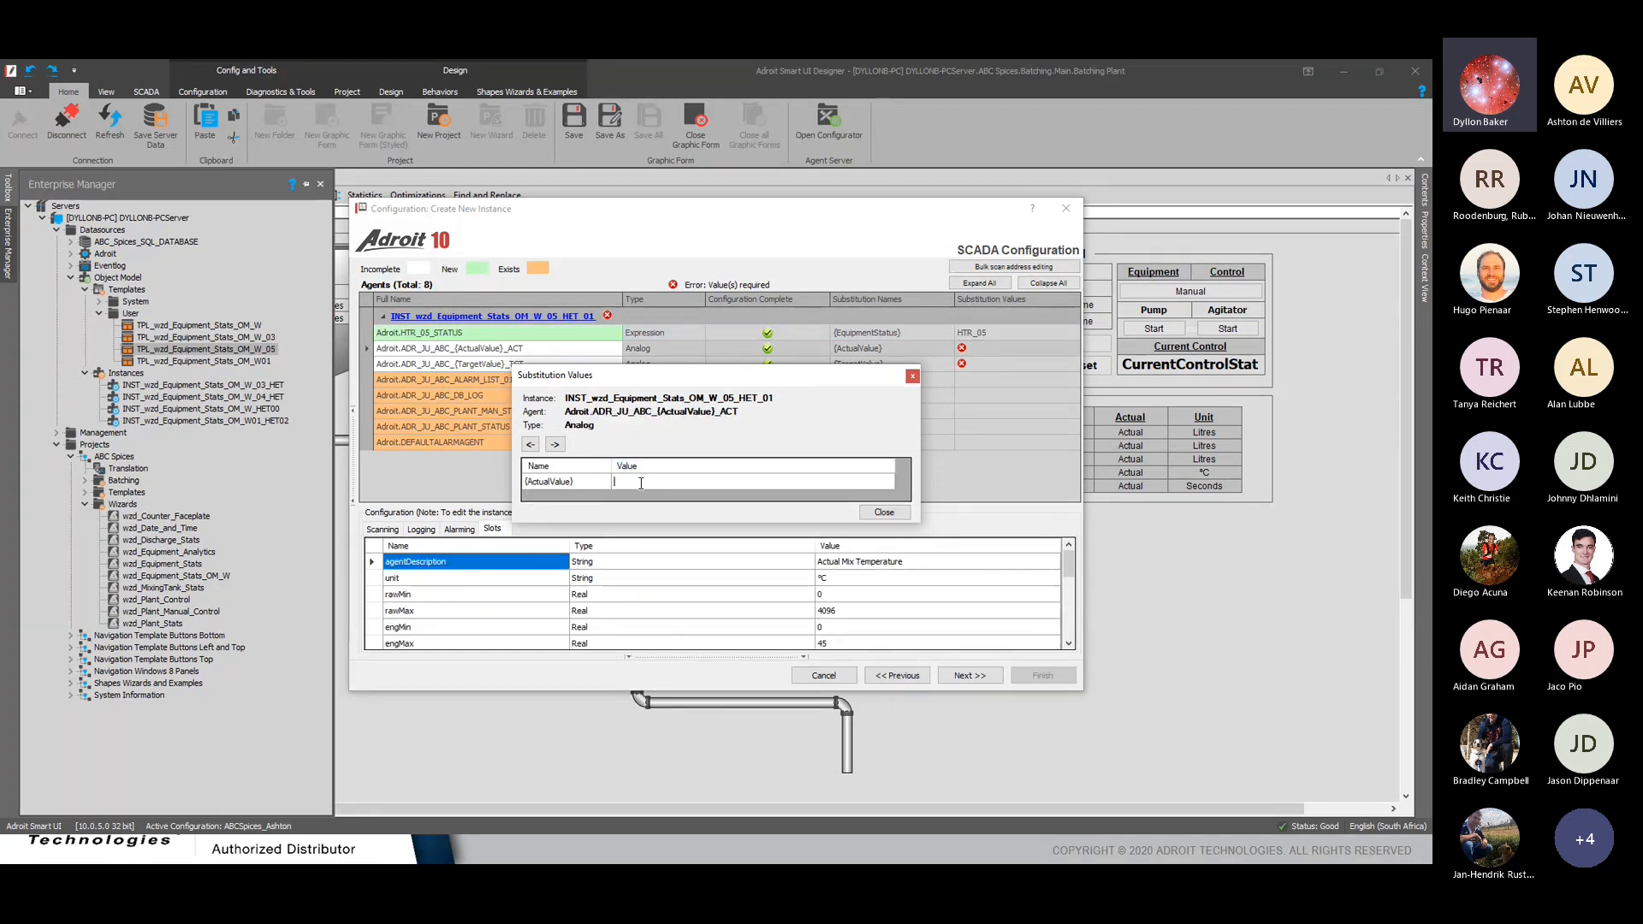
pyautogui.write('HTR_05')
pyautogui.click(555, 445)
pyautogui.click(644, 482)
pyautogui.write('HTR_05')
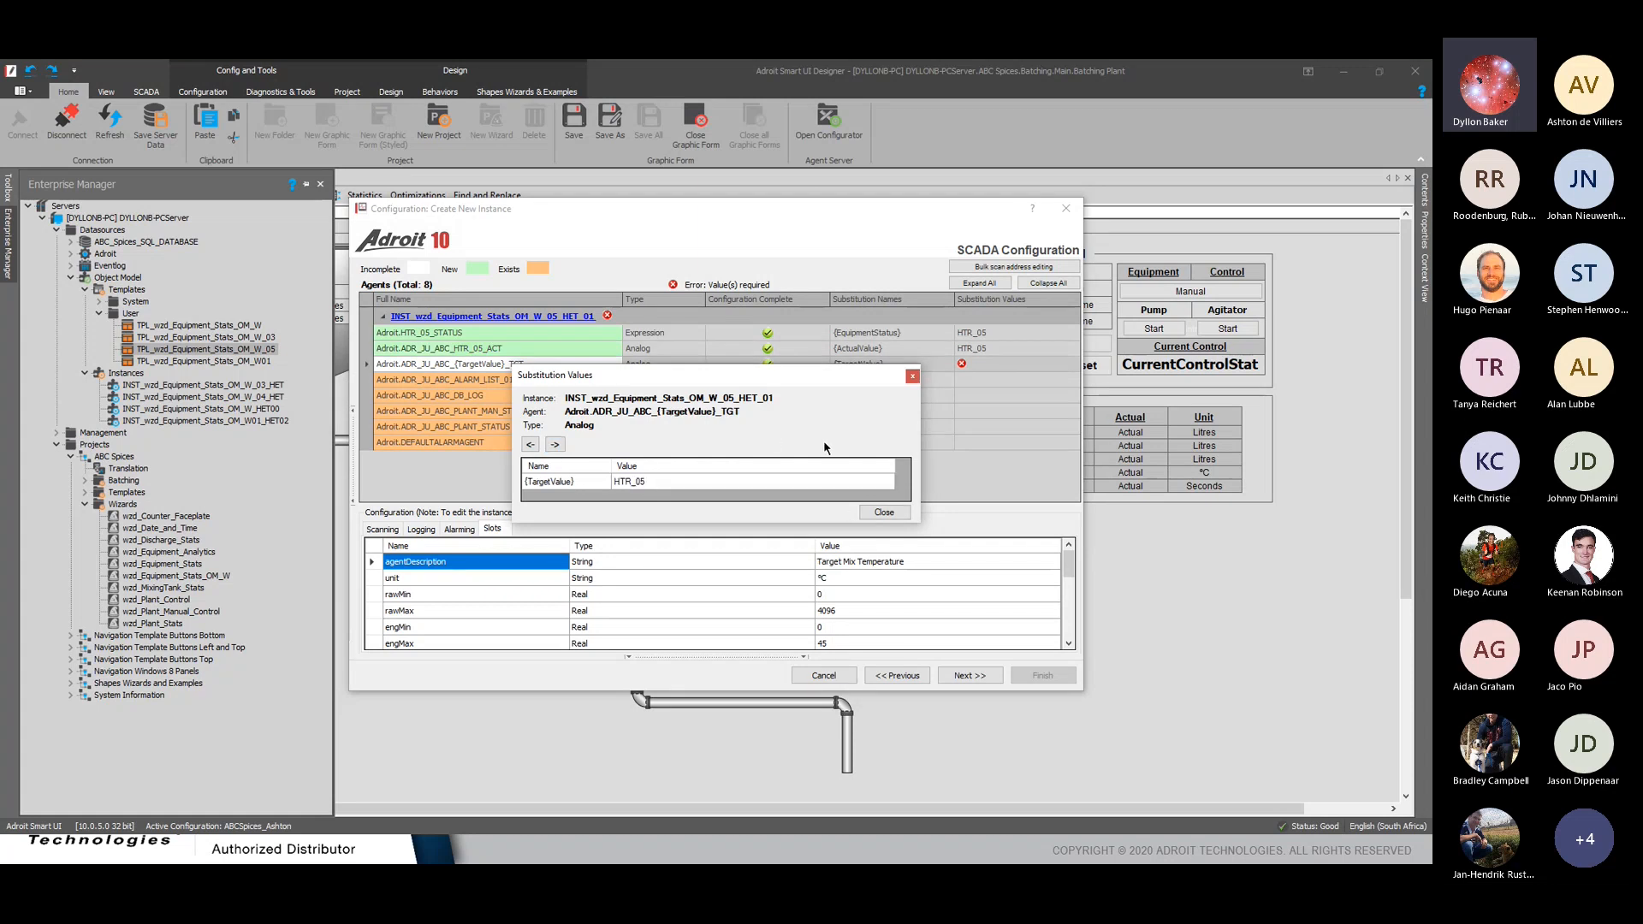
pyautogui.click(884, 511)
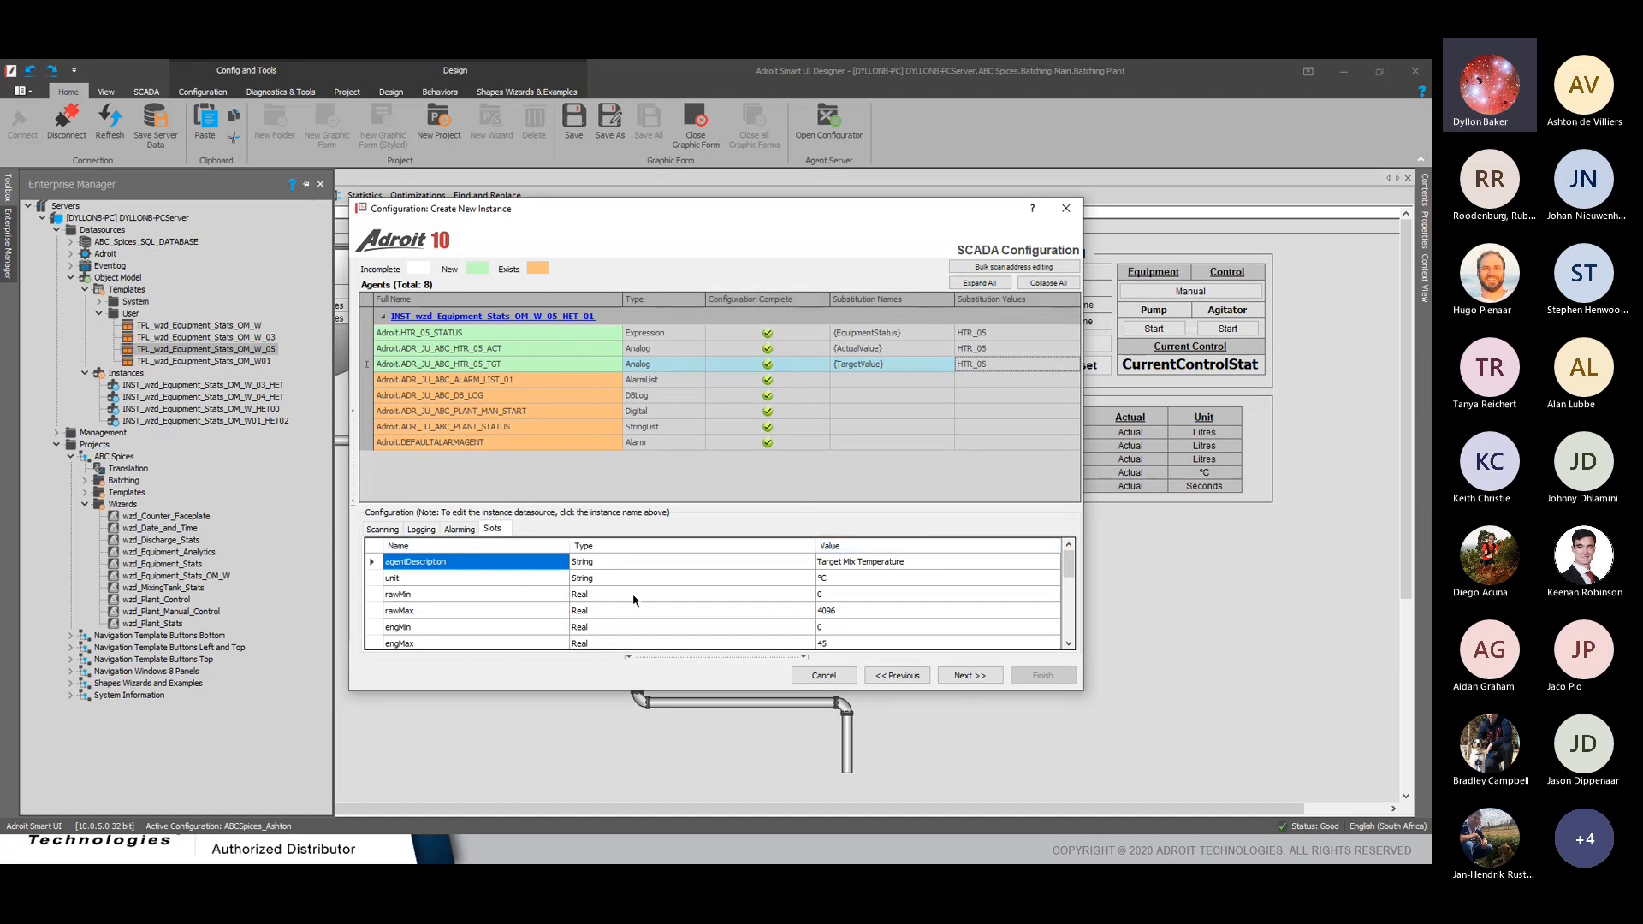
# Review the slots and scanning configuration of the target mix temperature agent, and continue to the device setup
pyautogui.scroll(-1, 693, 575)
pyautogui.scroll(-4, 695, 582)
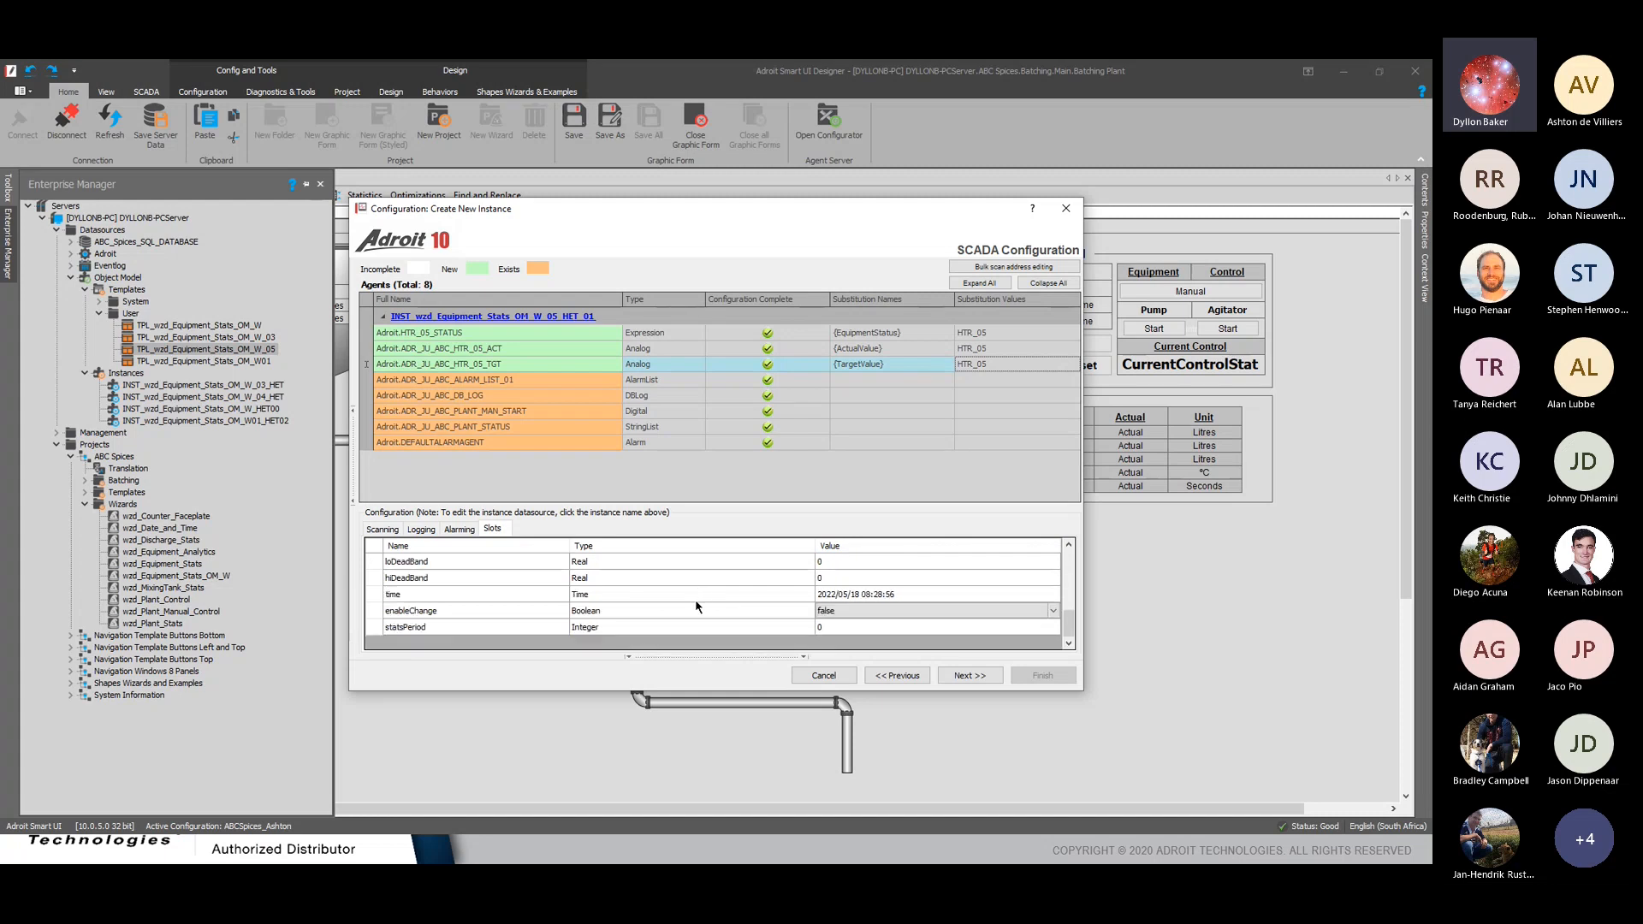
pyautogui.scroll(5, 698, 607)
pyautogui.click(385, 529)
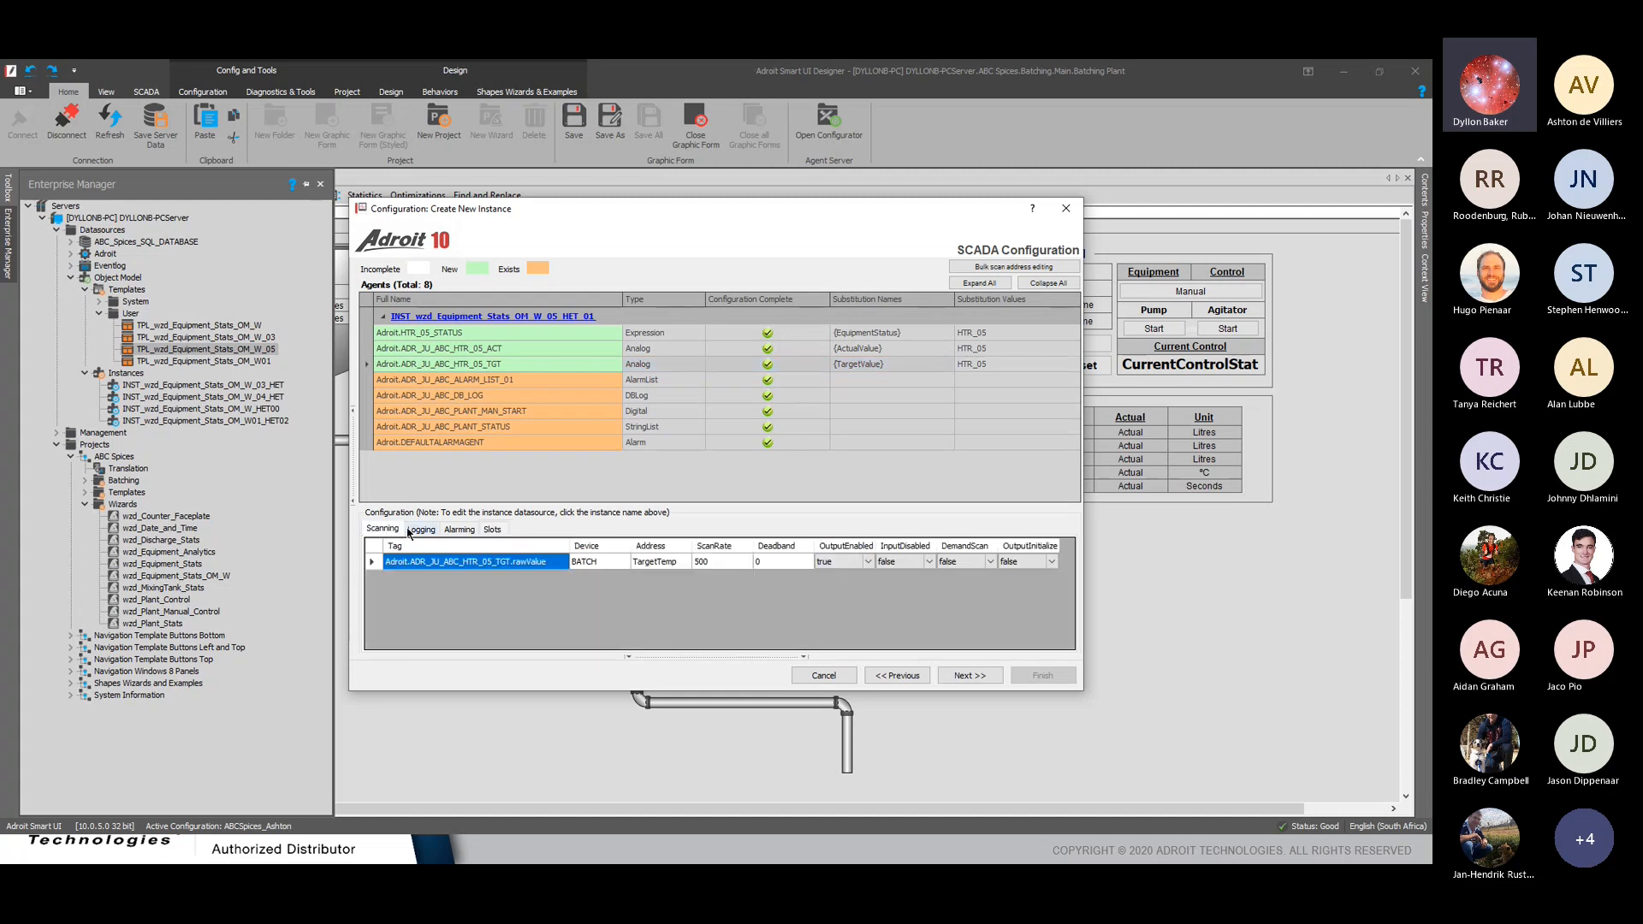
pyautogui.click(494, 530)
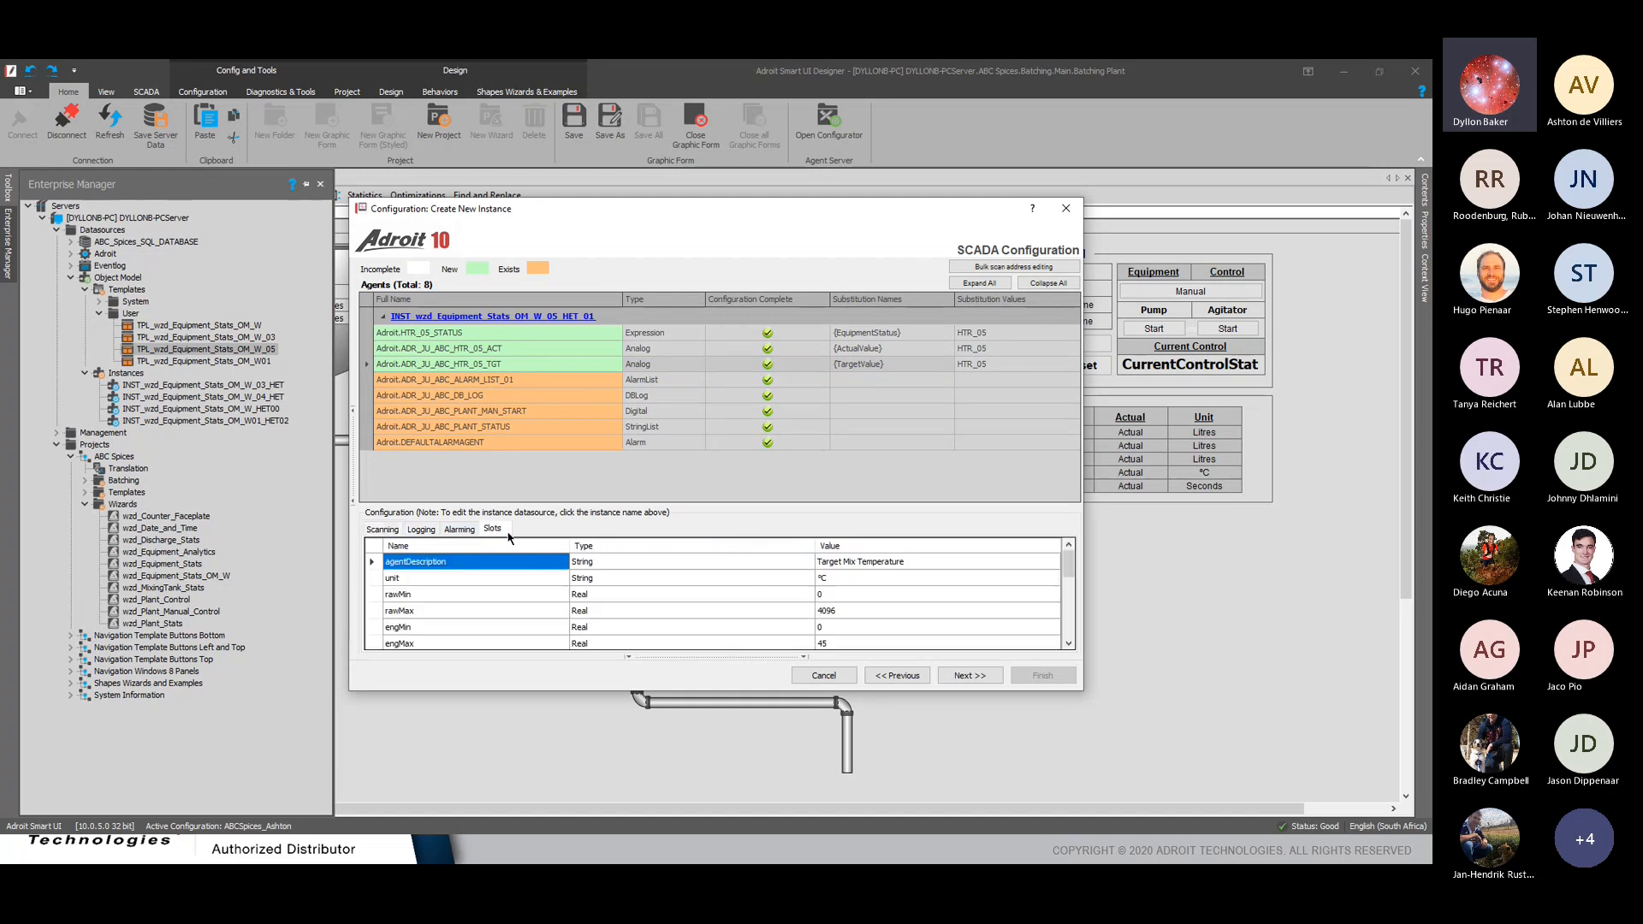
pyautogui.scroll(-5, 715, 585)
pyautogui.scroll(5, 724, 593)
pyautogui.scroll(-5, 730, 597)
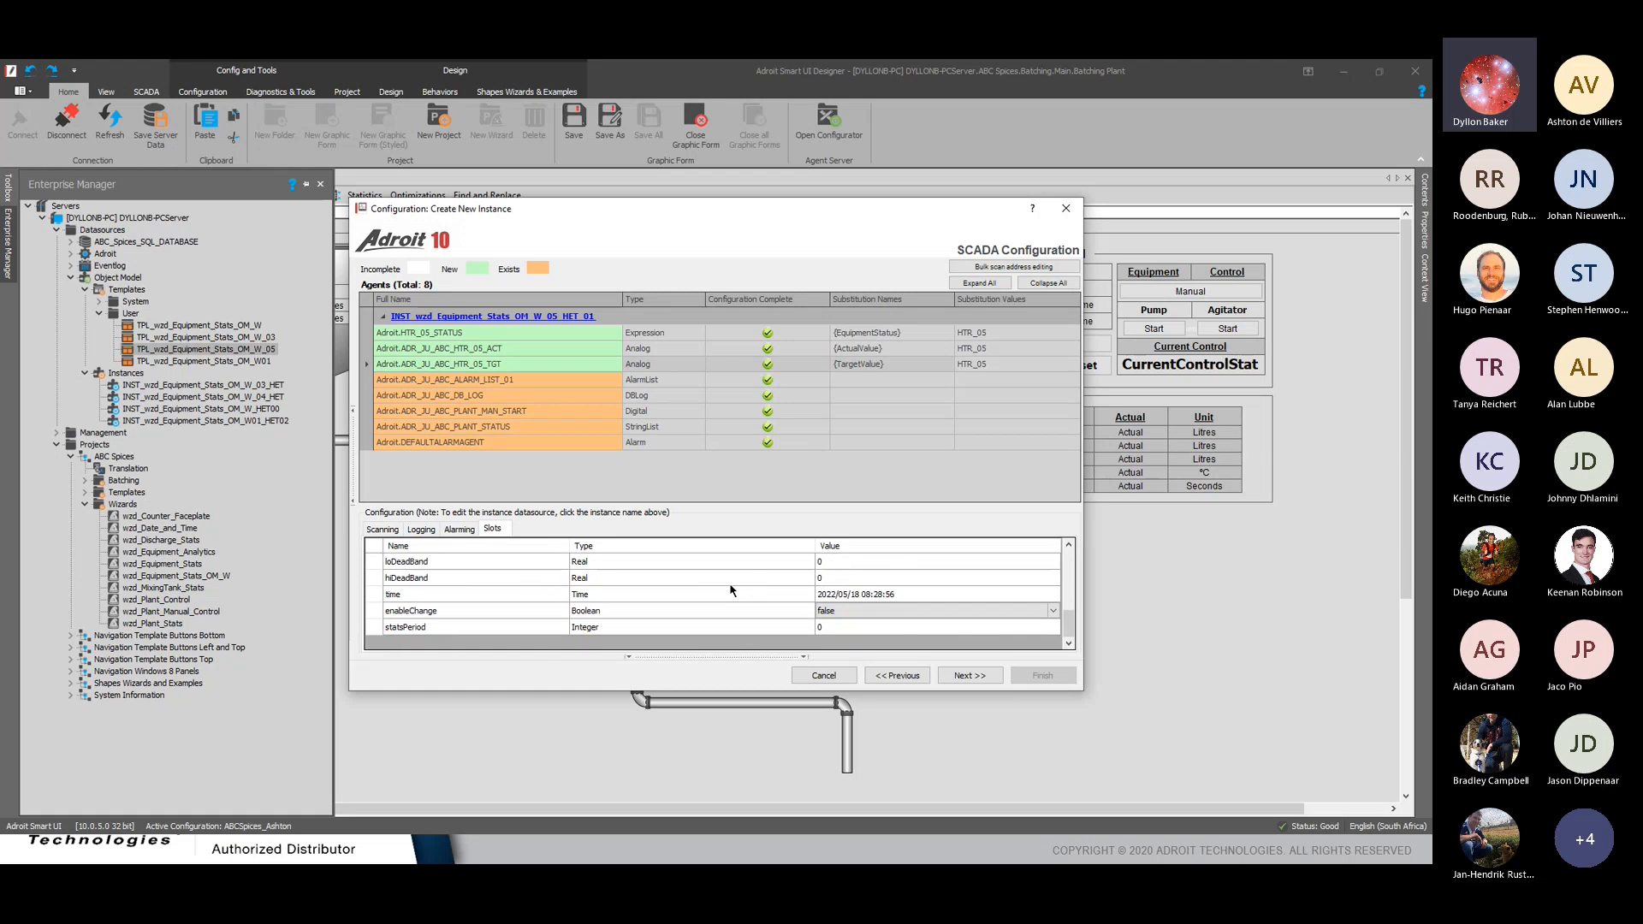
pyautogui.scroll(5, 732, 590)
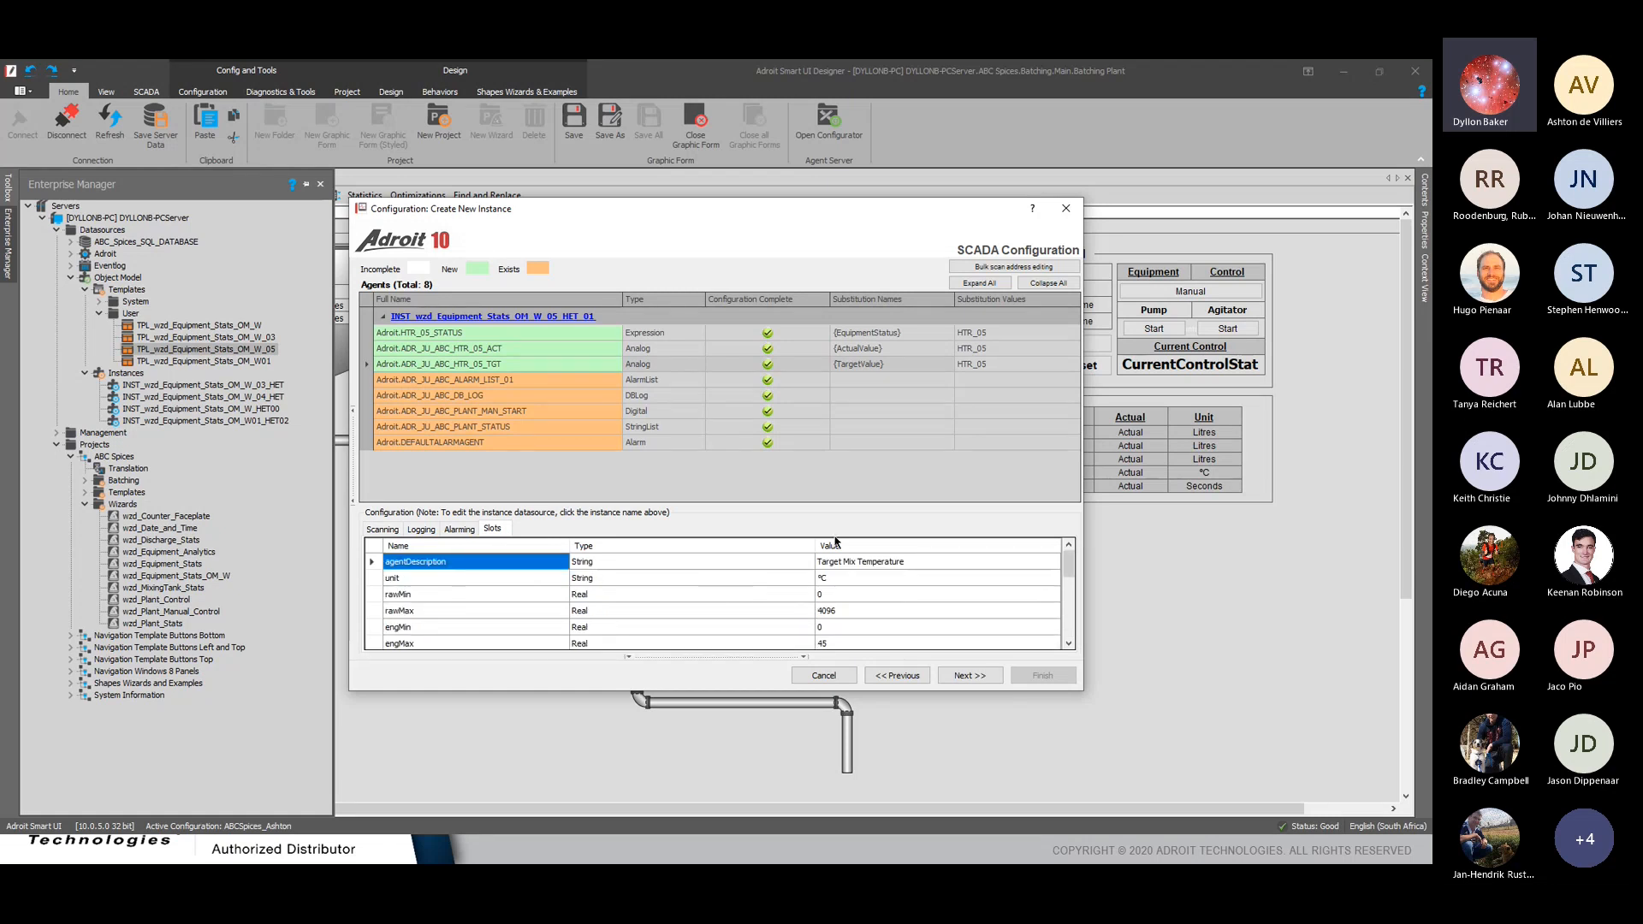
pyautogui.click(965, 676)
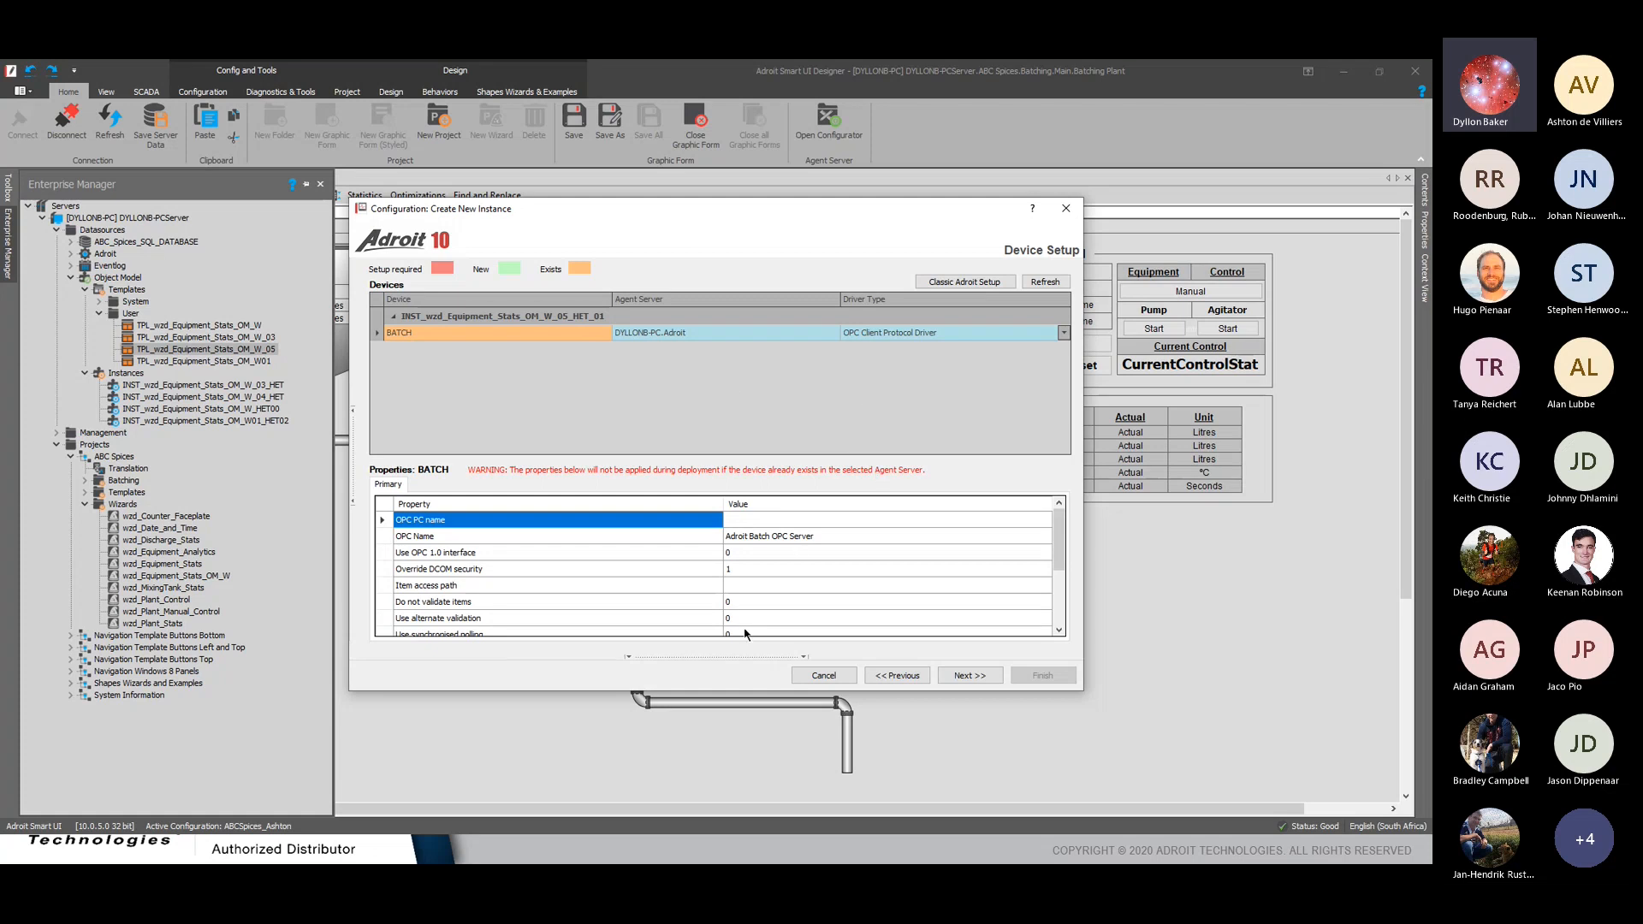
# Accept the BATCH device and the reuse of the ActualMixTemp and TargetTemp scan addresses, and look through the tags in the database log
pyautogui.click(965, 675)
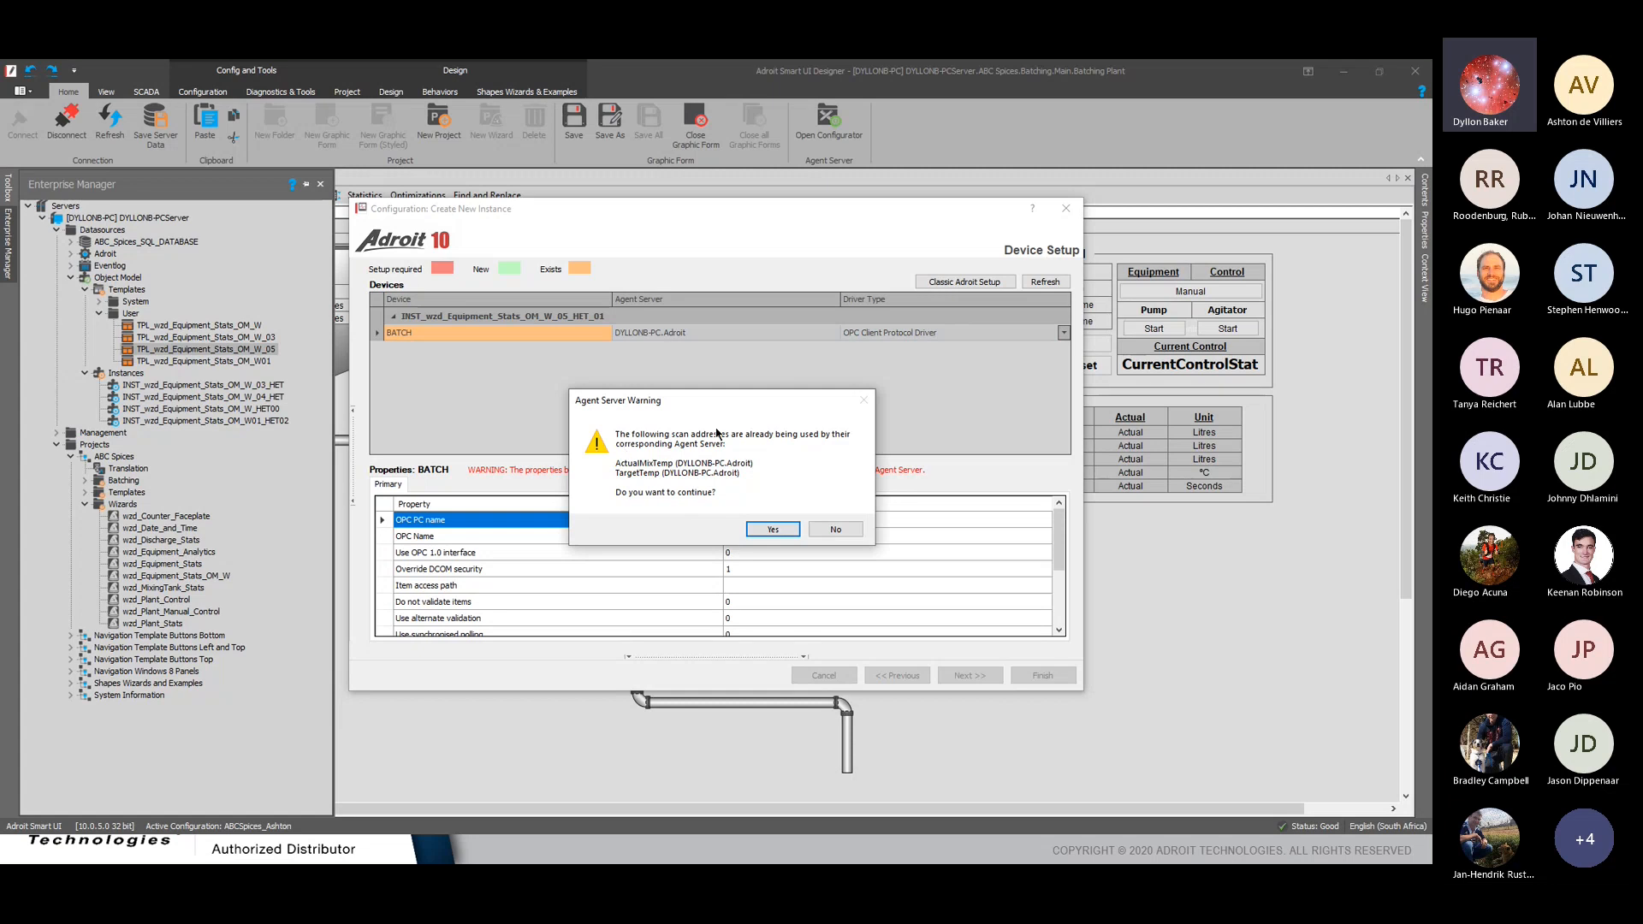
pyautogui.moveTo(674, 406)
pyautogui.mouseDown()
pyautogui.moveTo(749, 396)
pyautogui.moveTo(666, 398)
pyautogui.mouseUp()
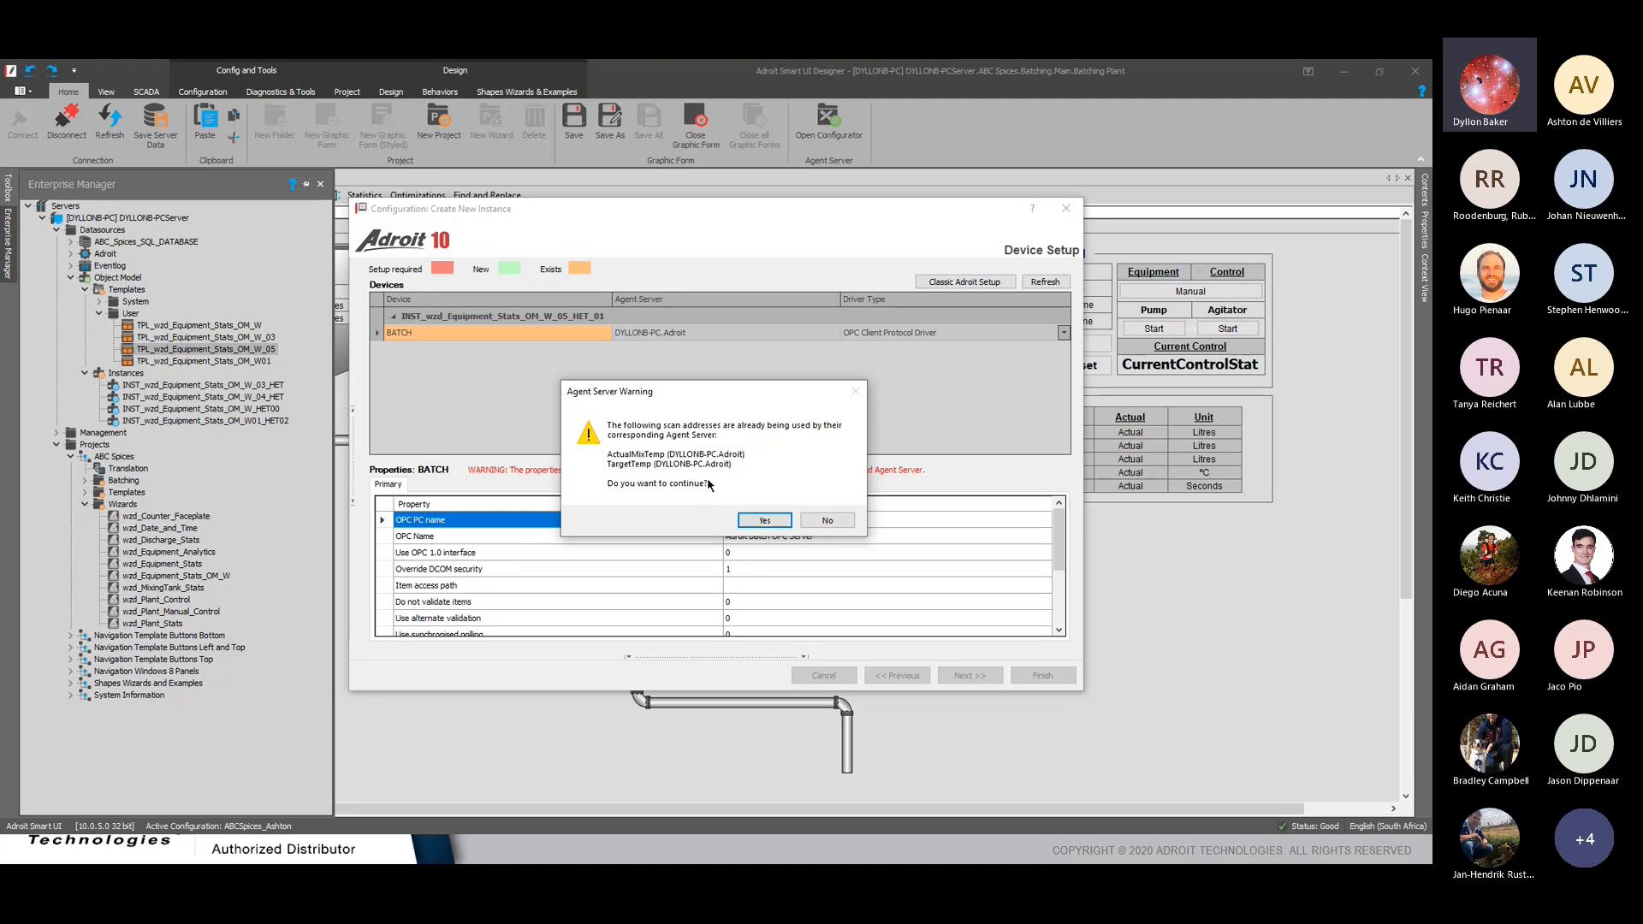
pyautogui.click(763, 521)
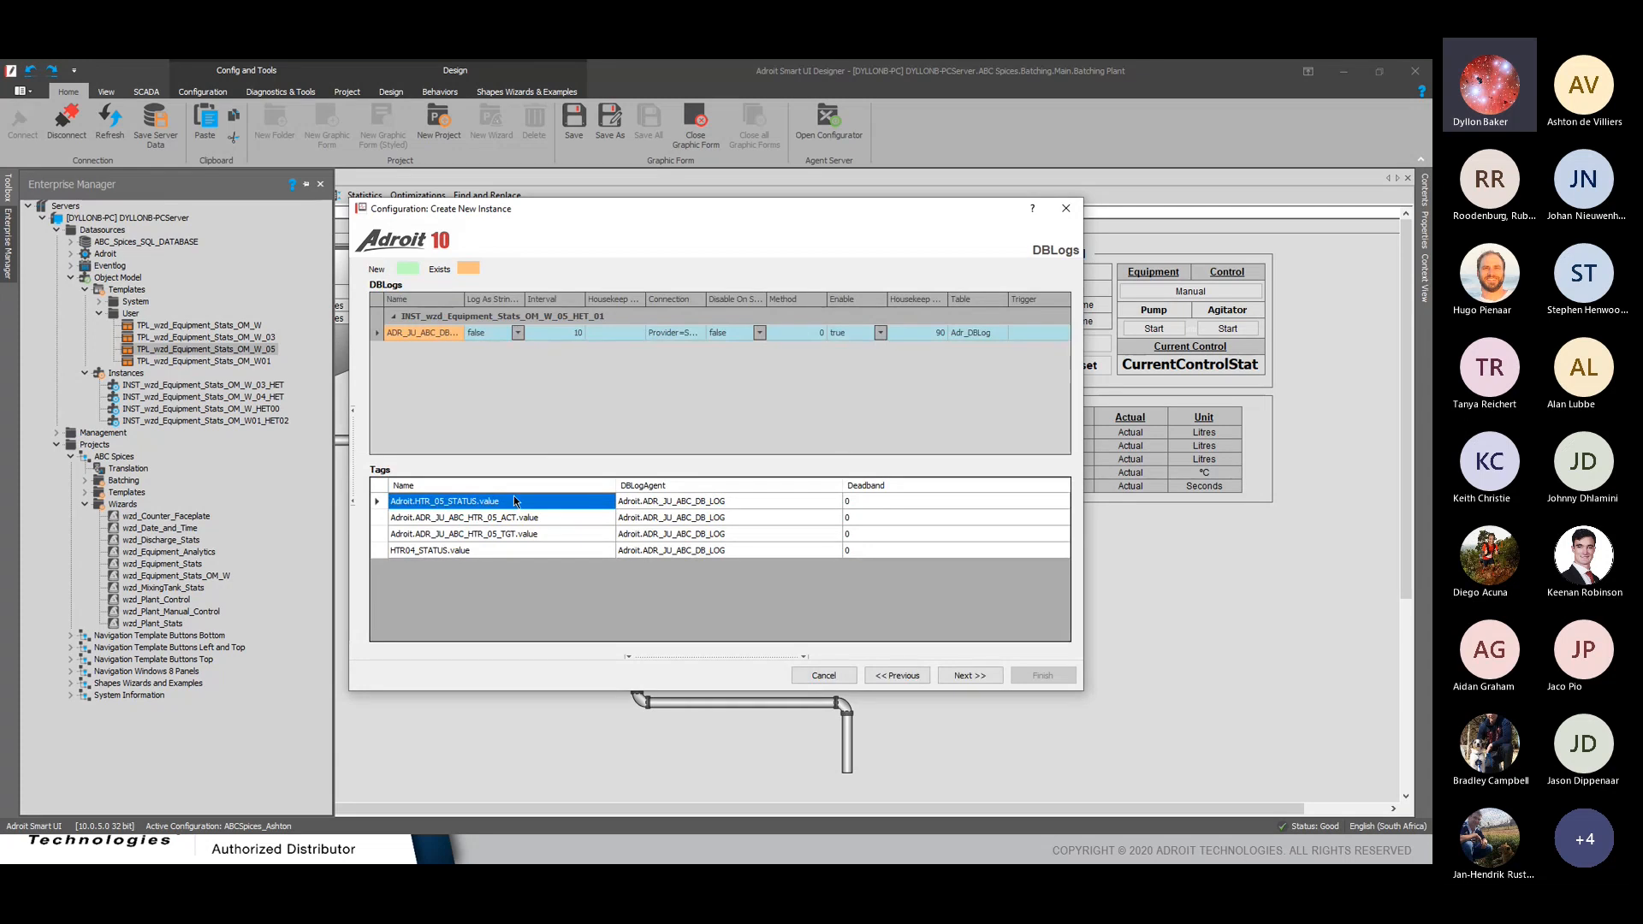
pyautogui.click(493, 522)
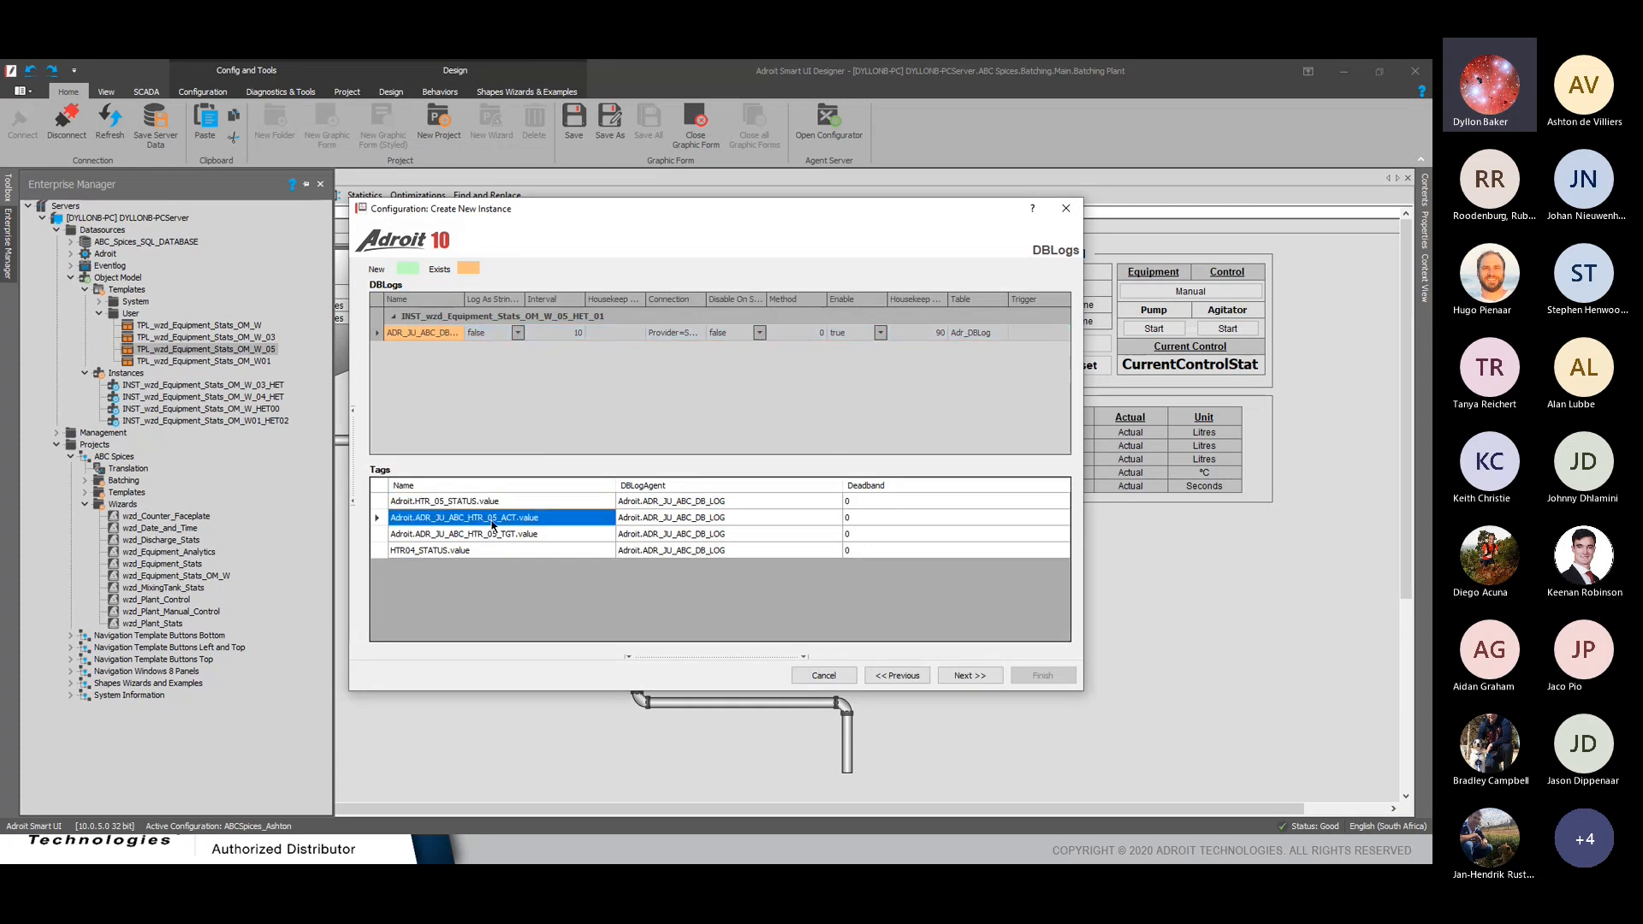
pyautogui.click(501, 505)
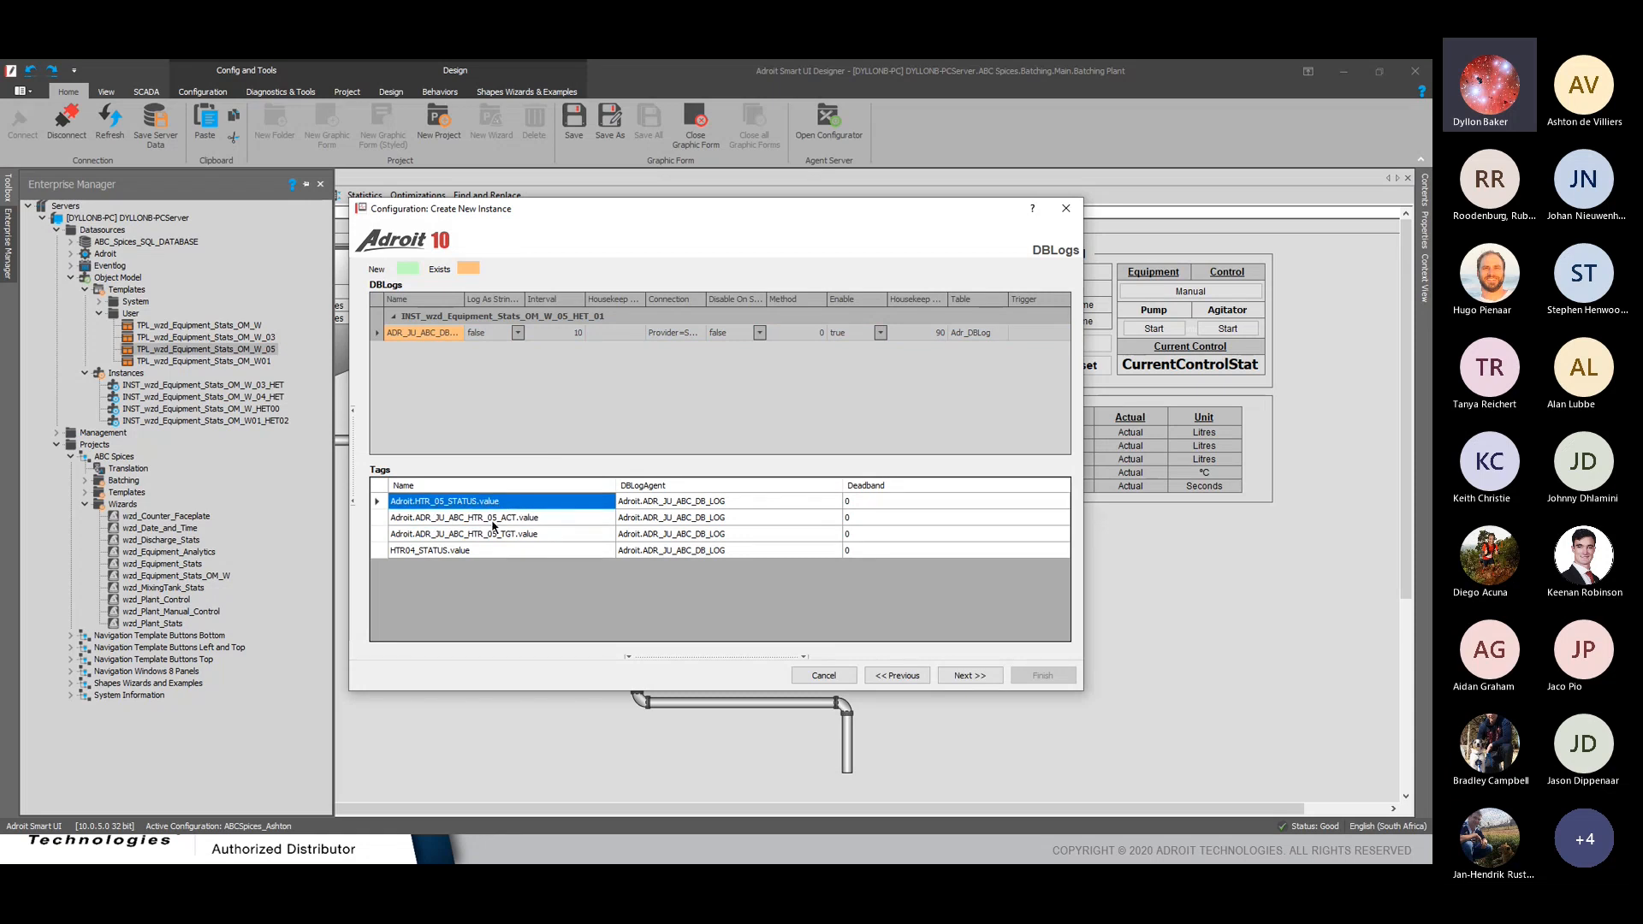
# Examine the HTR_05 status, actual and target tags and the HTR04 status tag listed in the database log
pyautogui.click(493, 522)
pyautogui.click(494, 535)
pyautogui.click(485, 552)
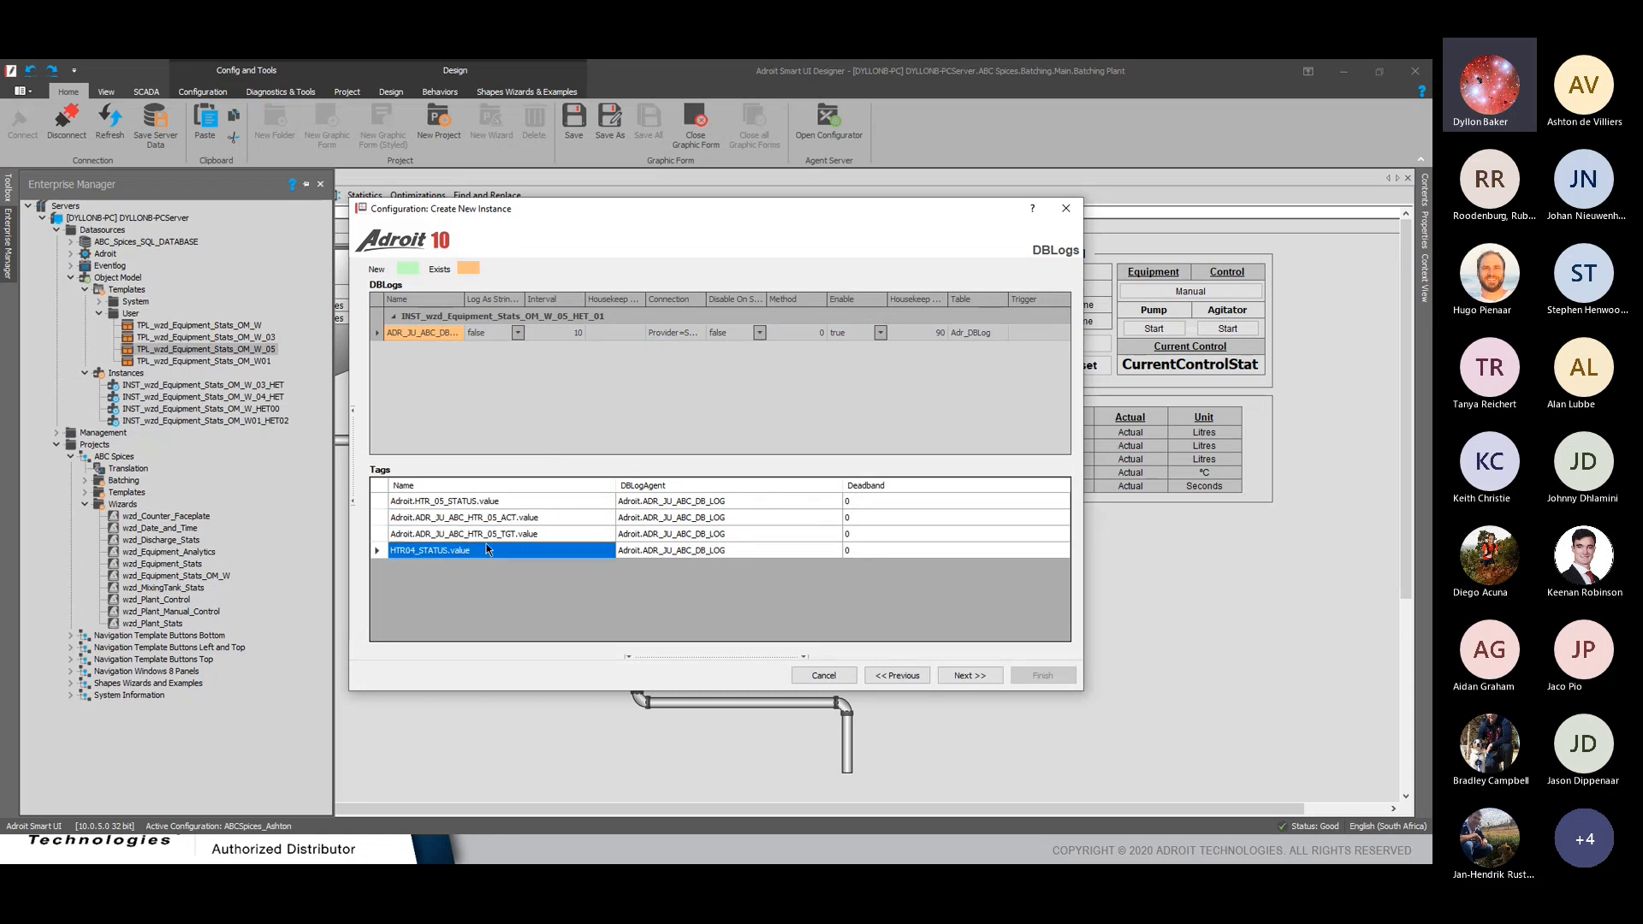
pyautogui.click(490, 529)
pyautogui.click(496, 518)
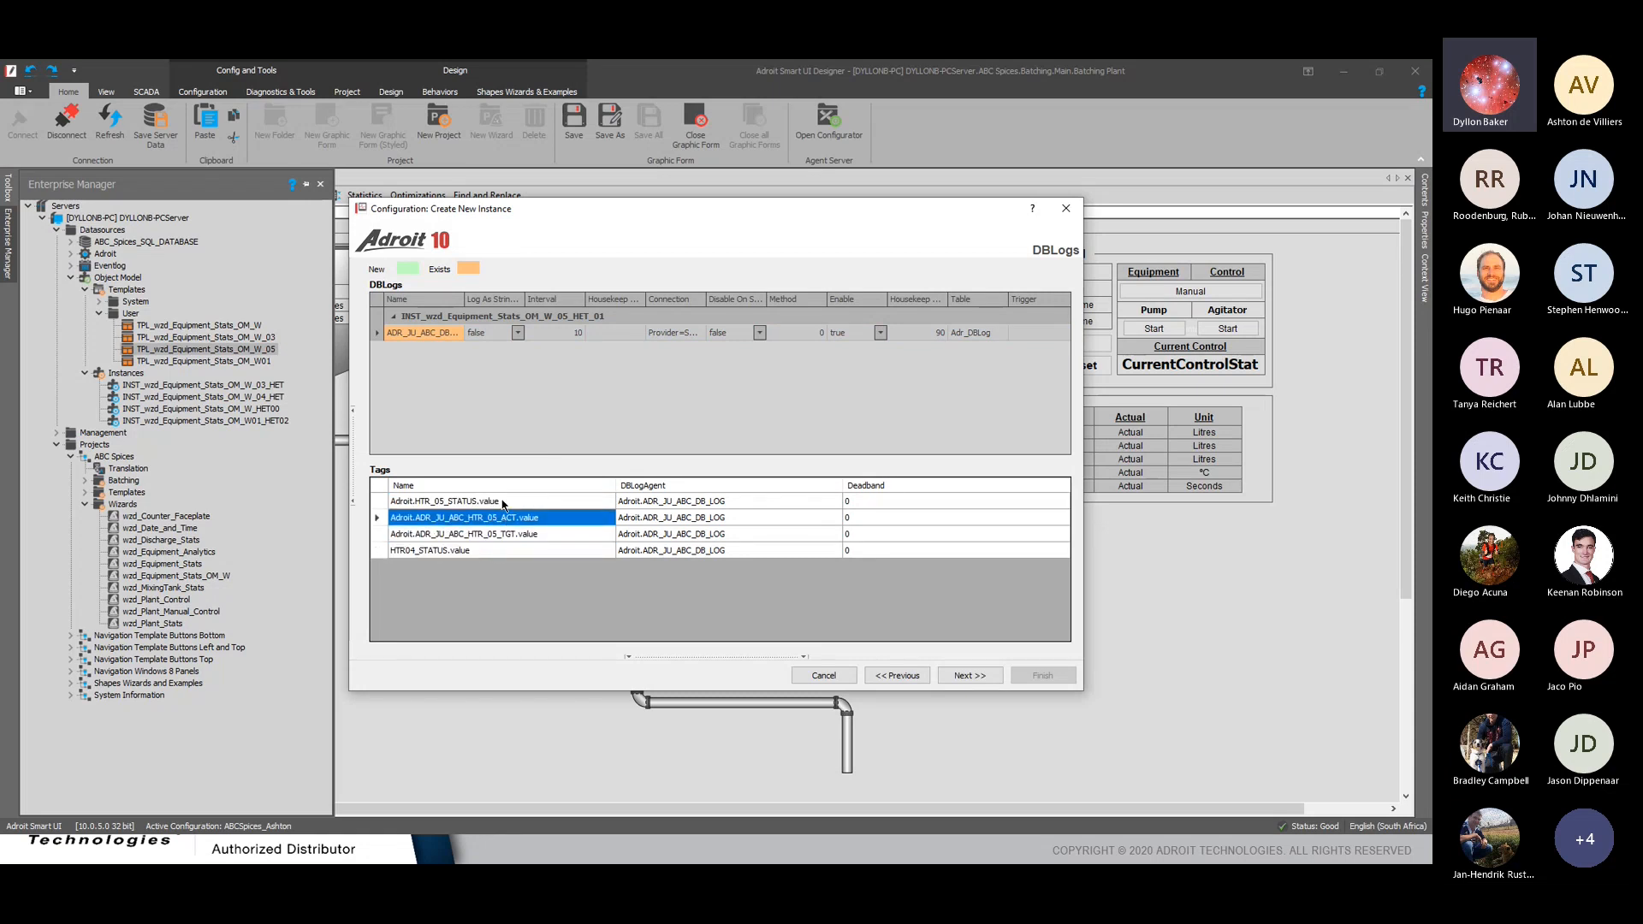
pyautogui.click(502, 504)
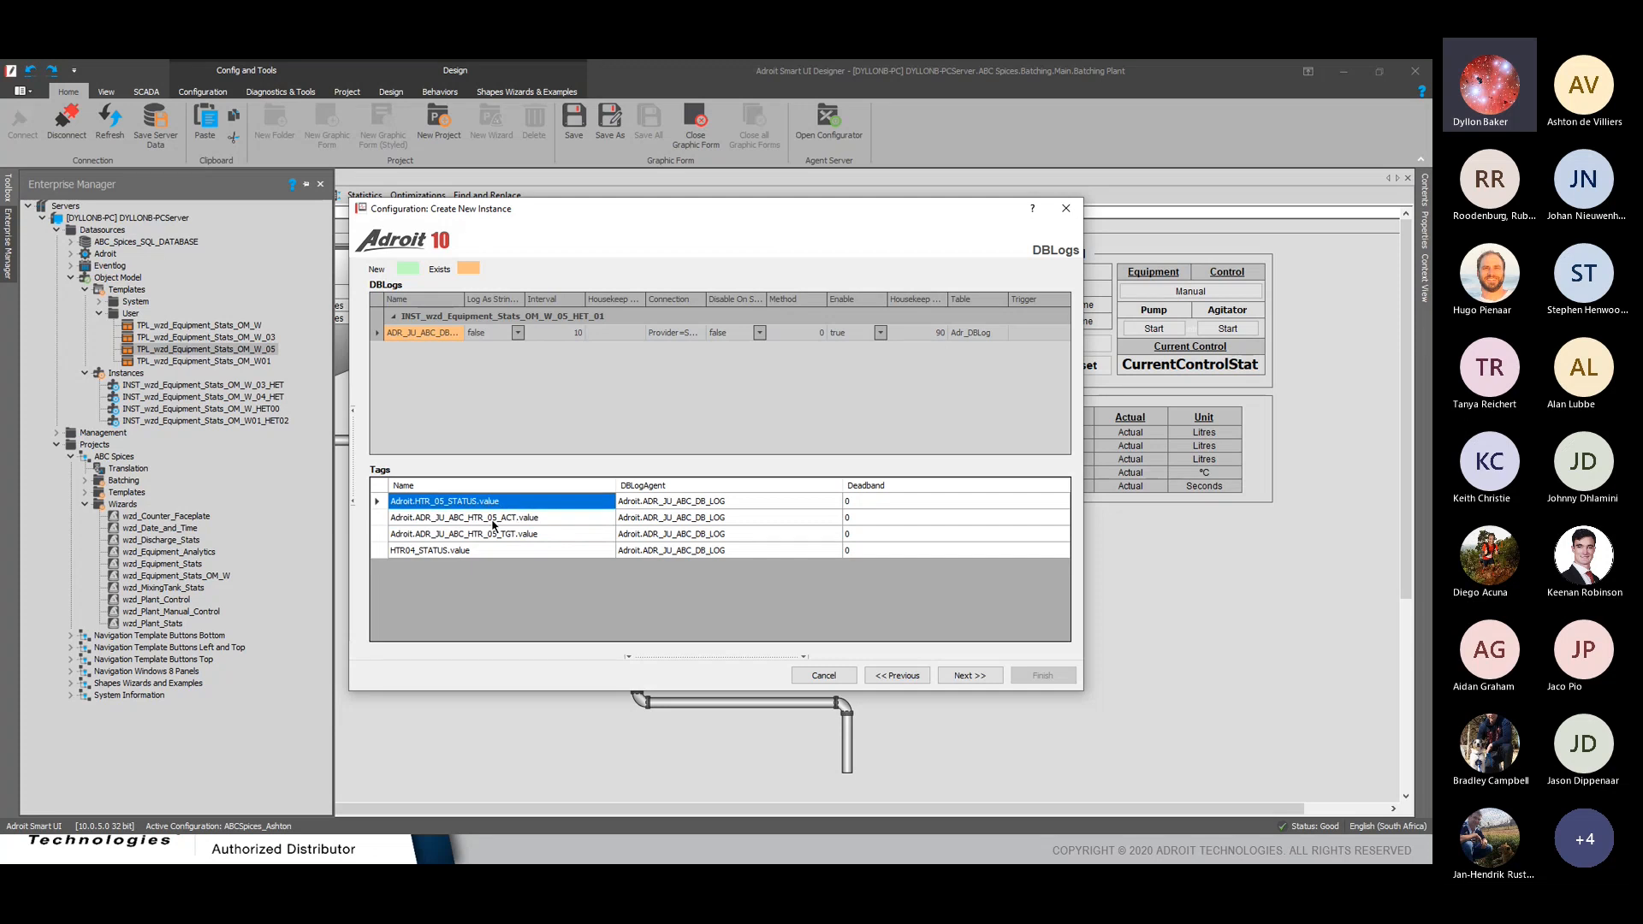
pyautogui.click(493, 533)
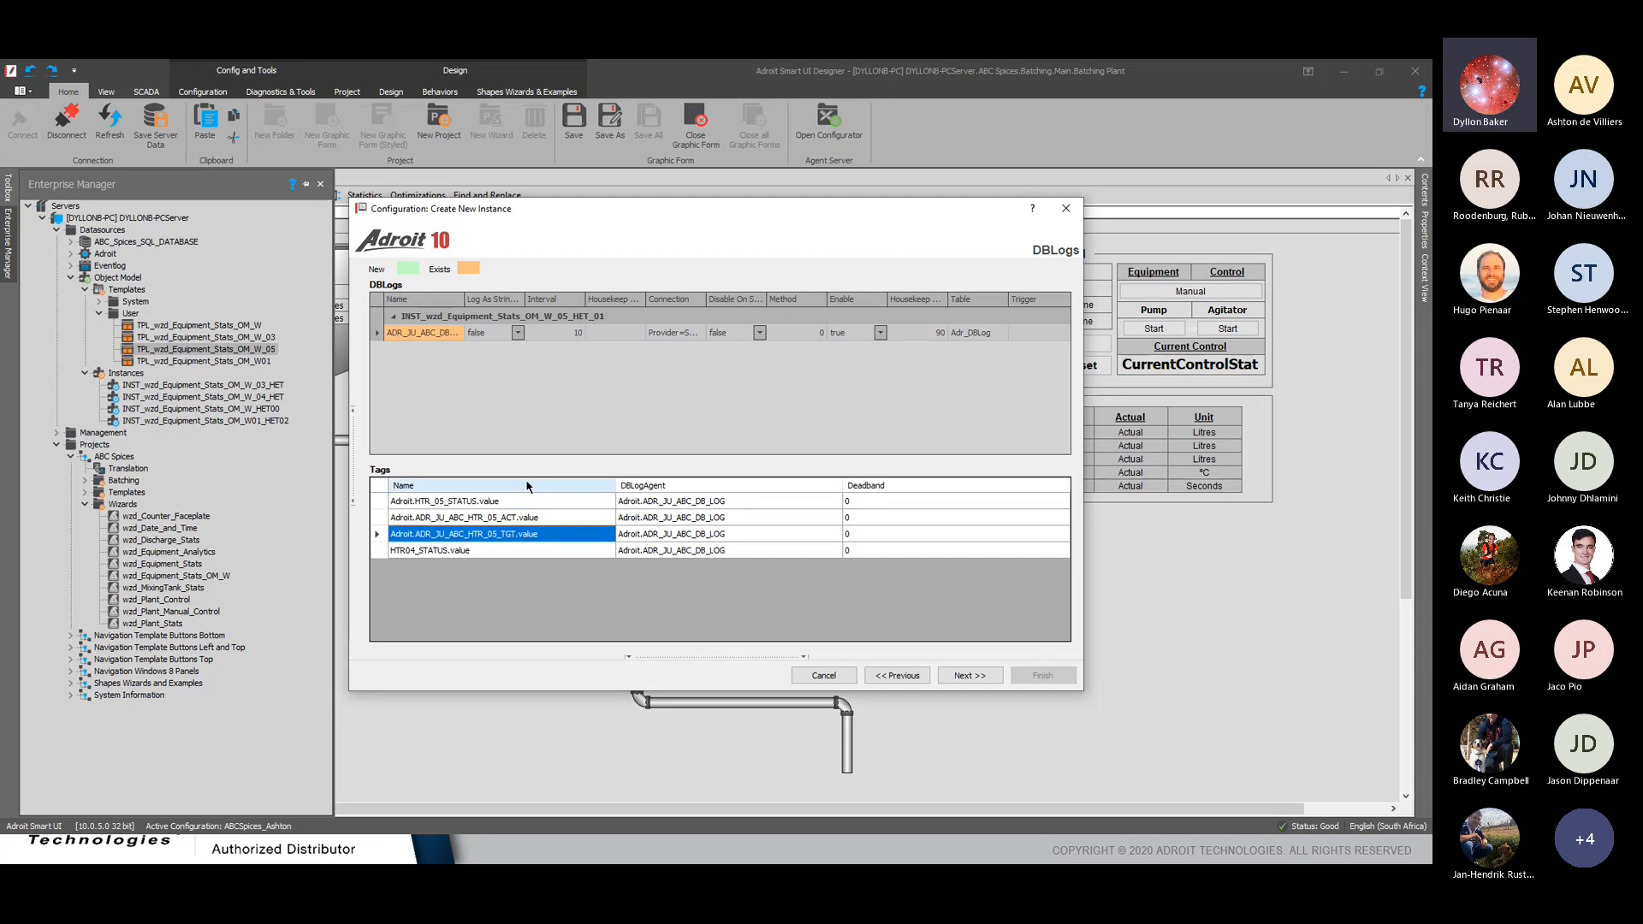
pyautogui.click(509, 505)
pyautogui.click(503, 519)
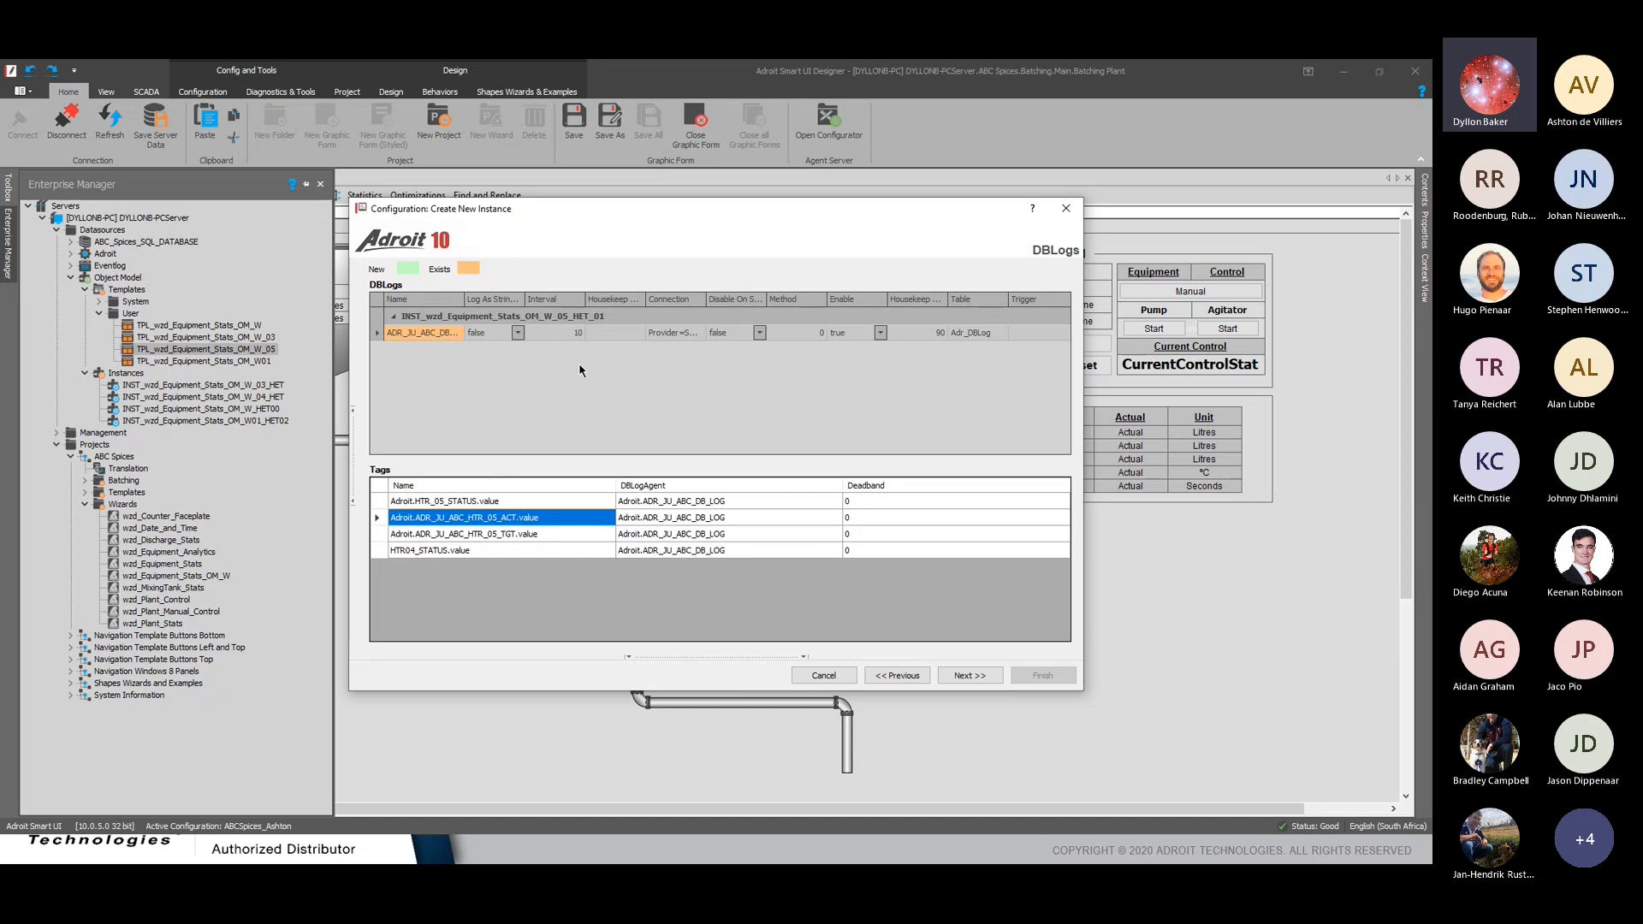
# Set the interval of the existing database log to 5
pyautogui.click(582, 334)
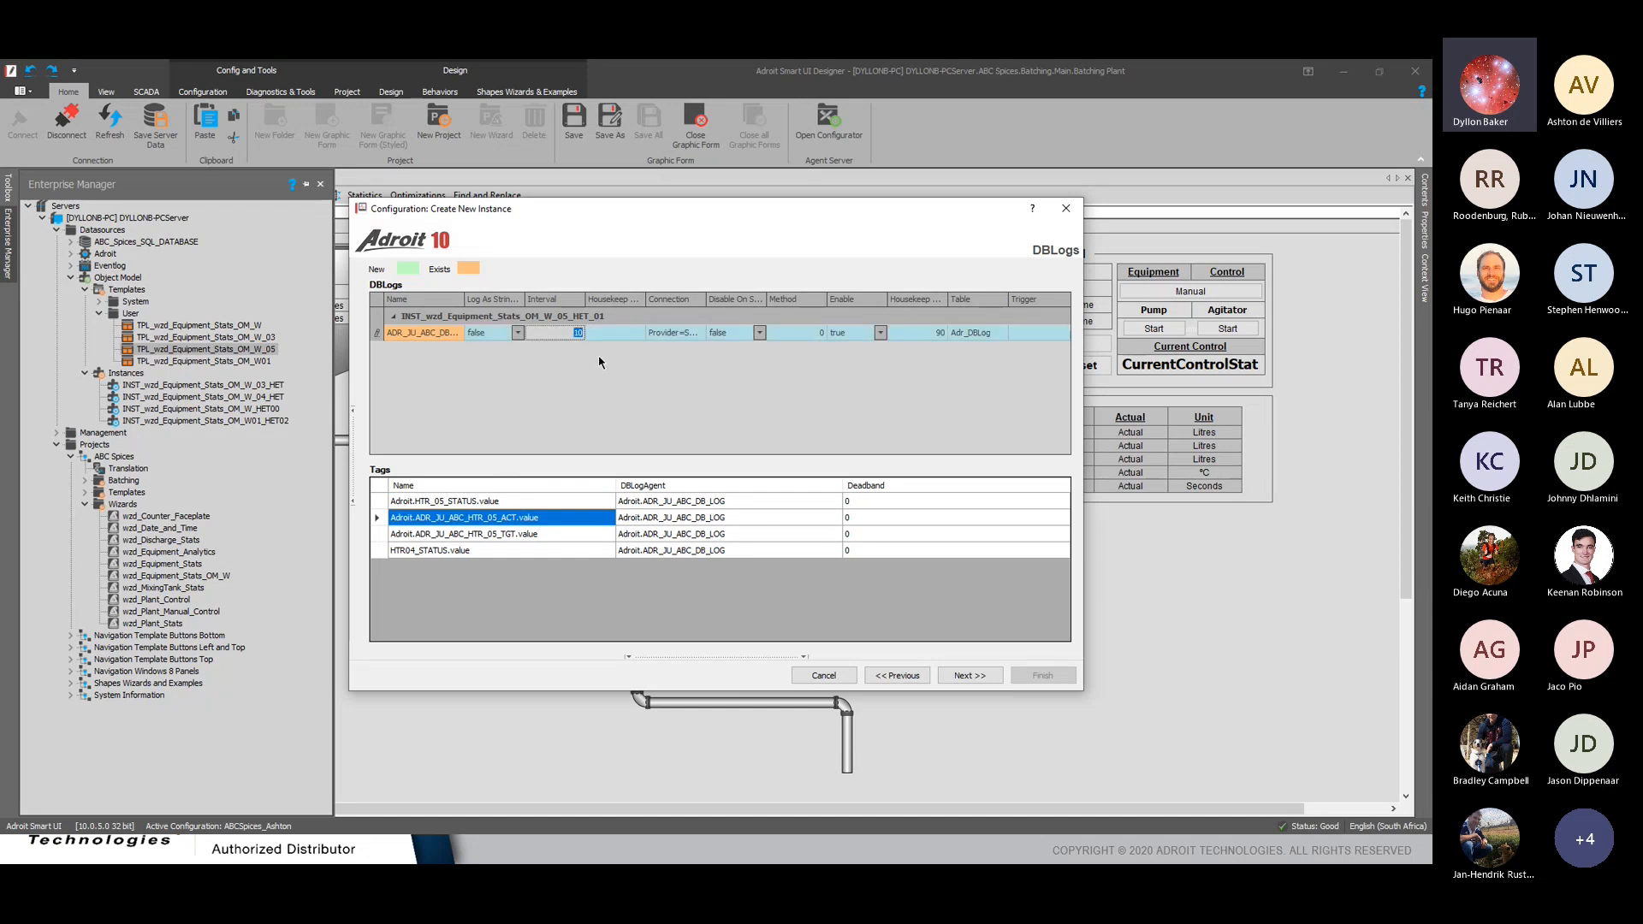
pyautogui.write('5')
pyautogui.click(567, 537)
# Check each tag row assigned to the database log agent, from HTR_05_STATUS to HTR04_STATUS
pyautogui.click(562, 519)
pyautogui.click(571, 503)
pyautogui.click(564, 520)
pyautogui.click(559, 536)
pyautogui.click(550, 548)
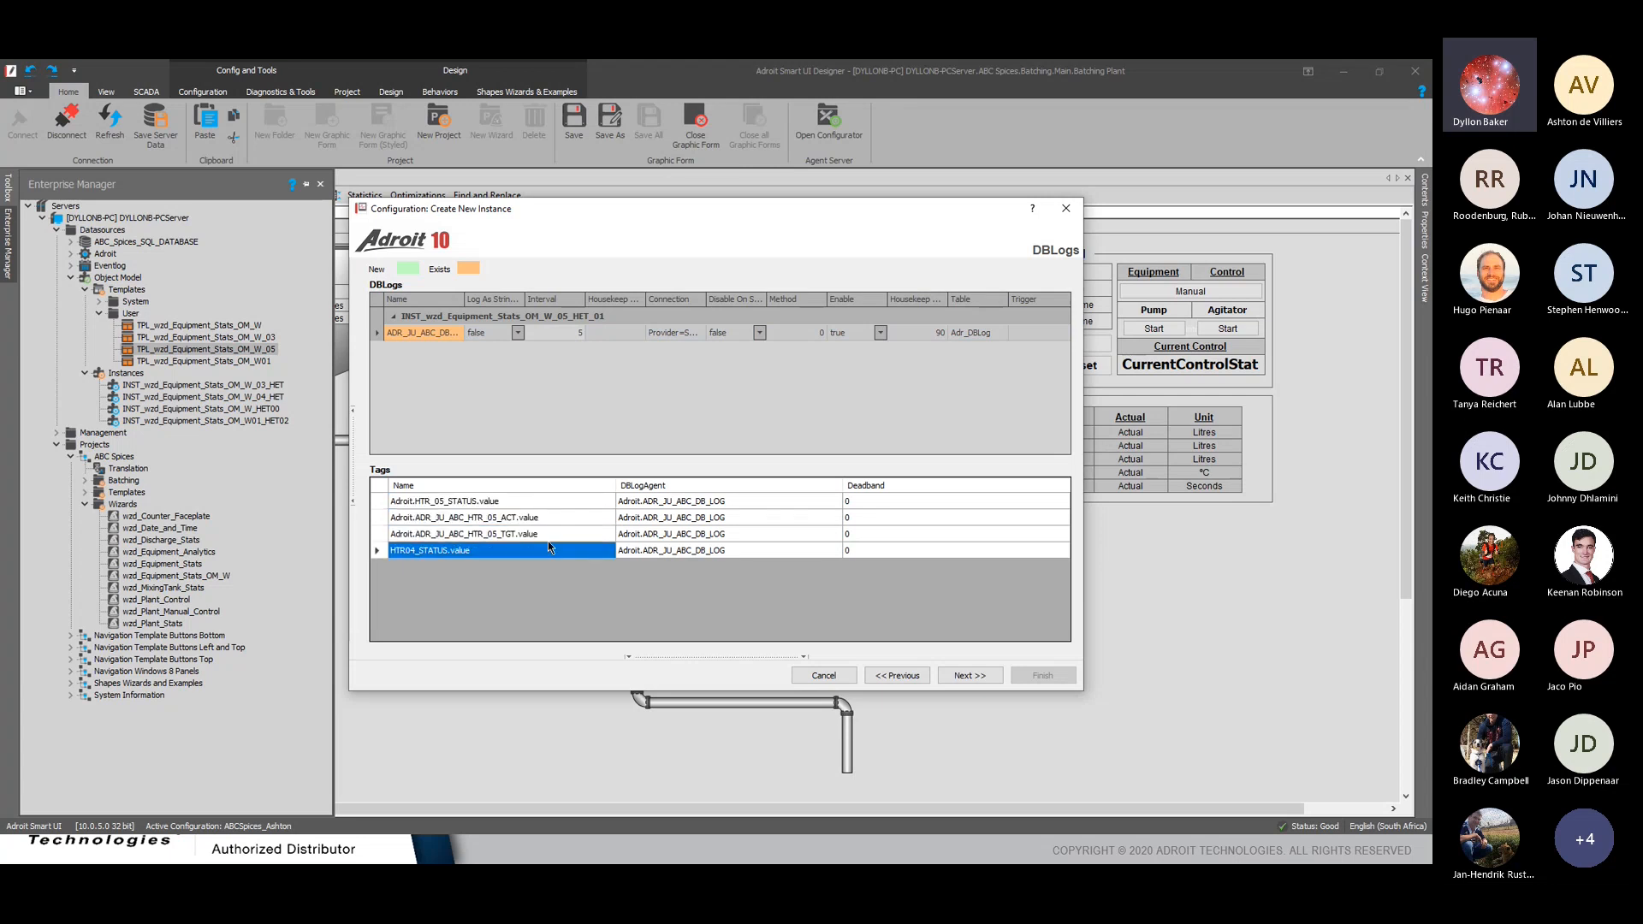
pyautogui.click(548, 536)
pyautogui.click(548, 519)
pyautogui.click(547, 504)
pyautogui.click(548, 521)
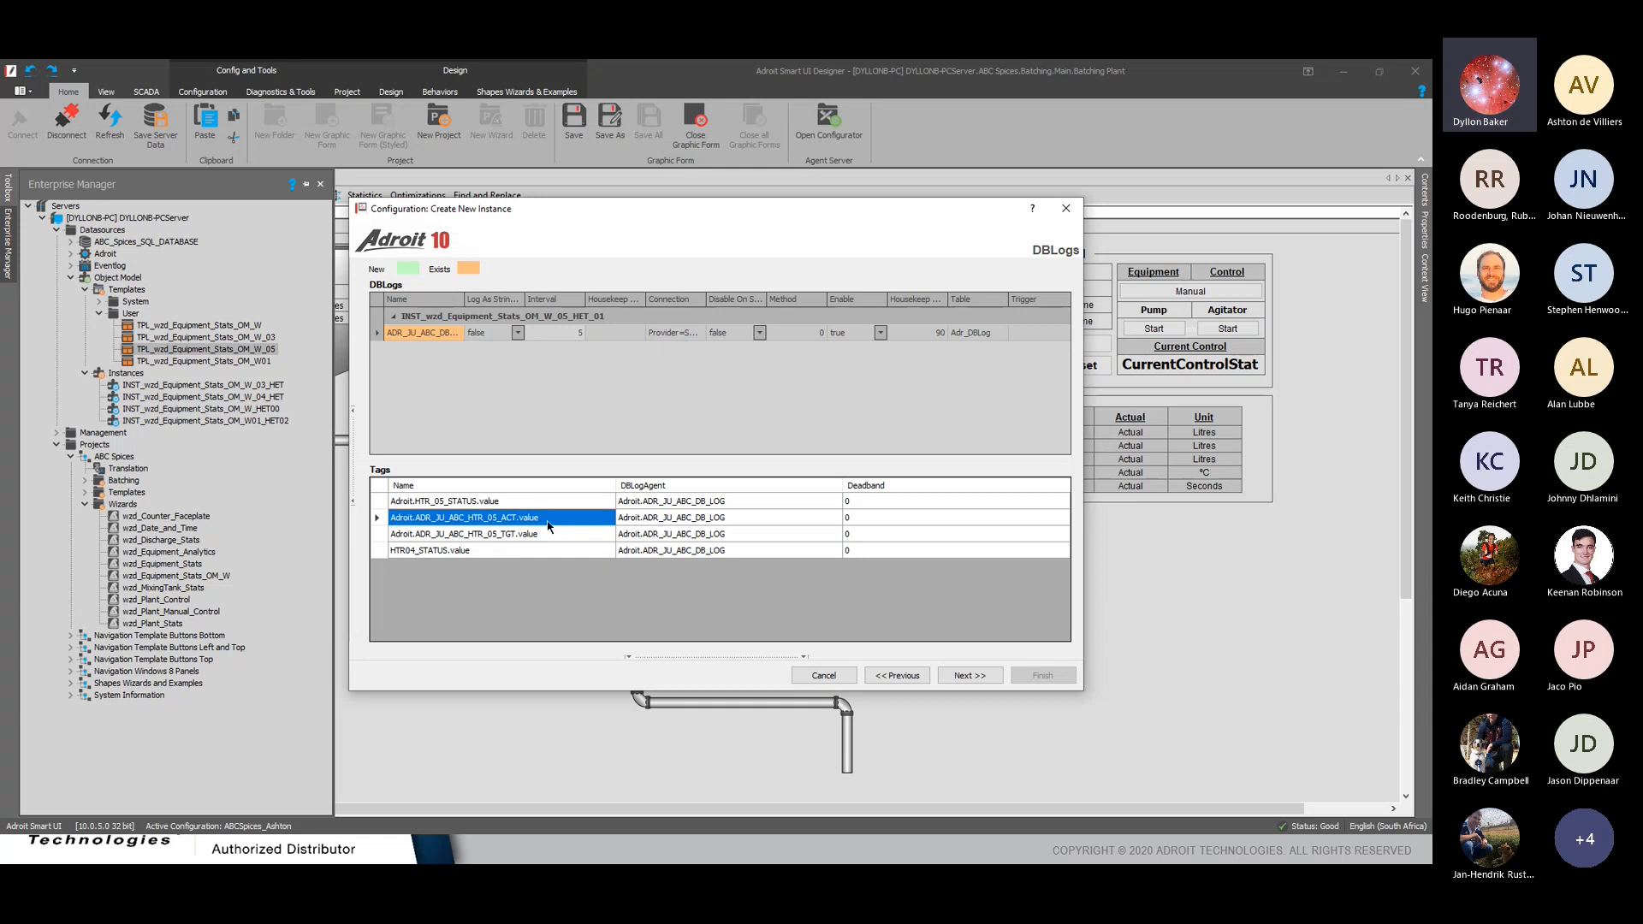
pyautogui.click(552, 550)
# Accept the database log and graphic substitutions, and finish the instance with immediate deployment and the preset deployment options
pyautogui.click(972, 677)
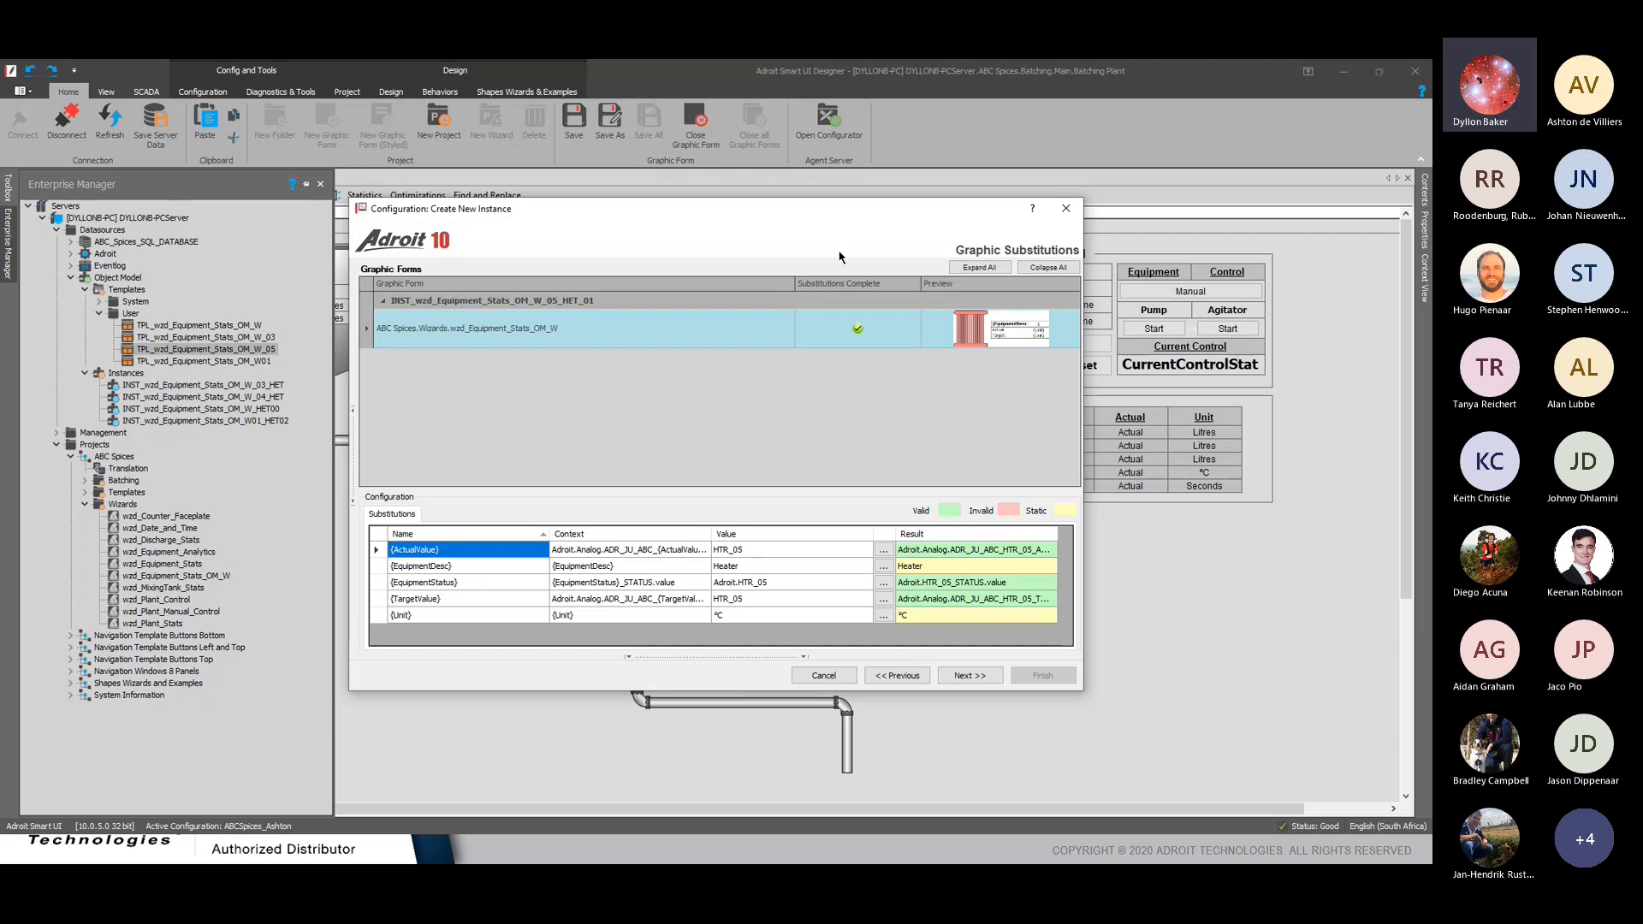
pyautogui.moveTo(671, 213); pyautogui.dragTo(710, 225)
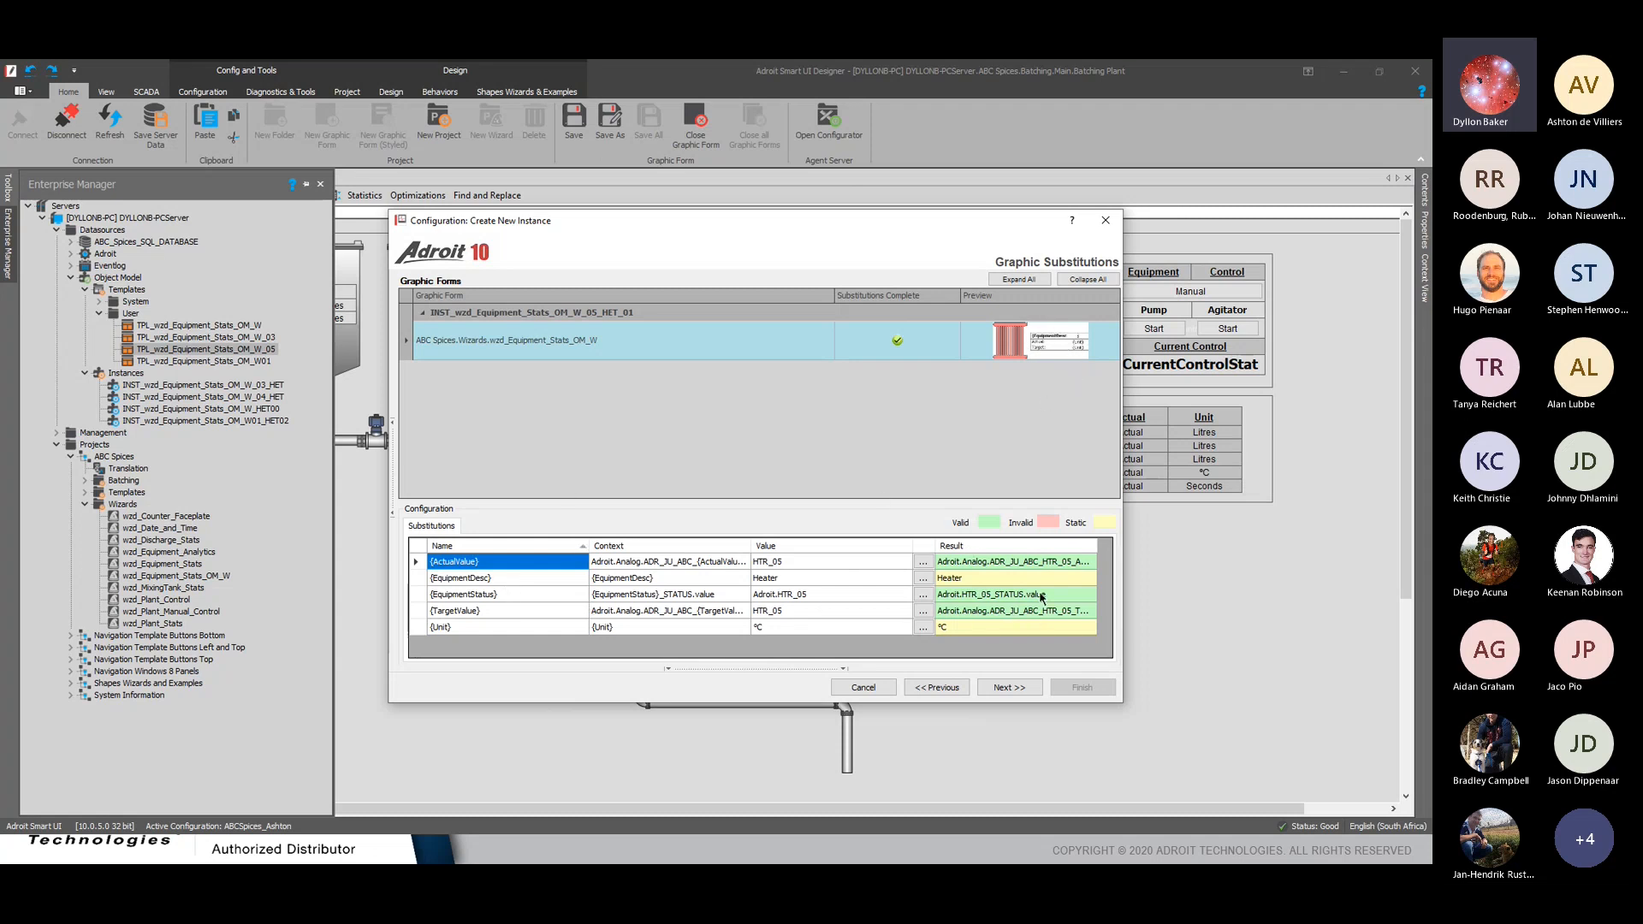
pyautogui.press('Tab')
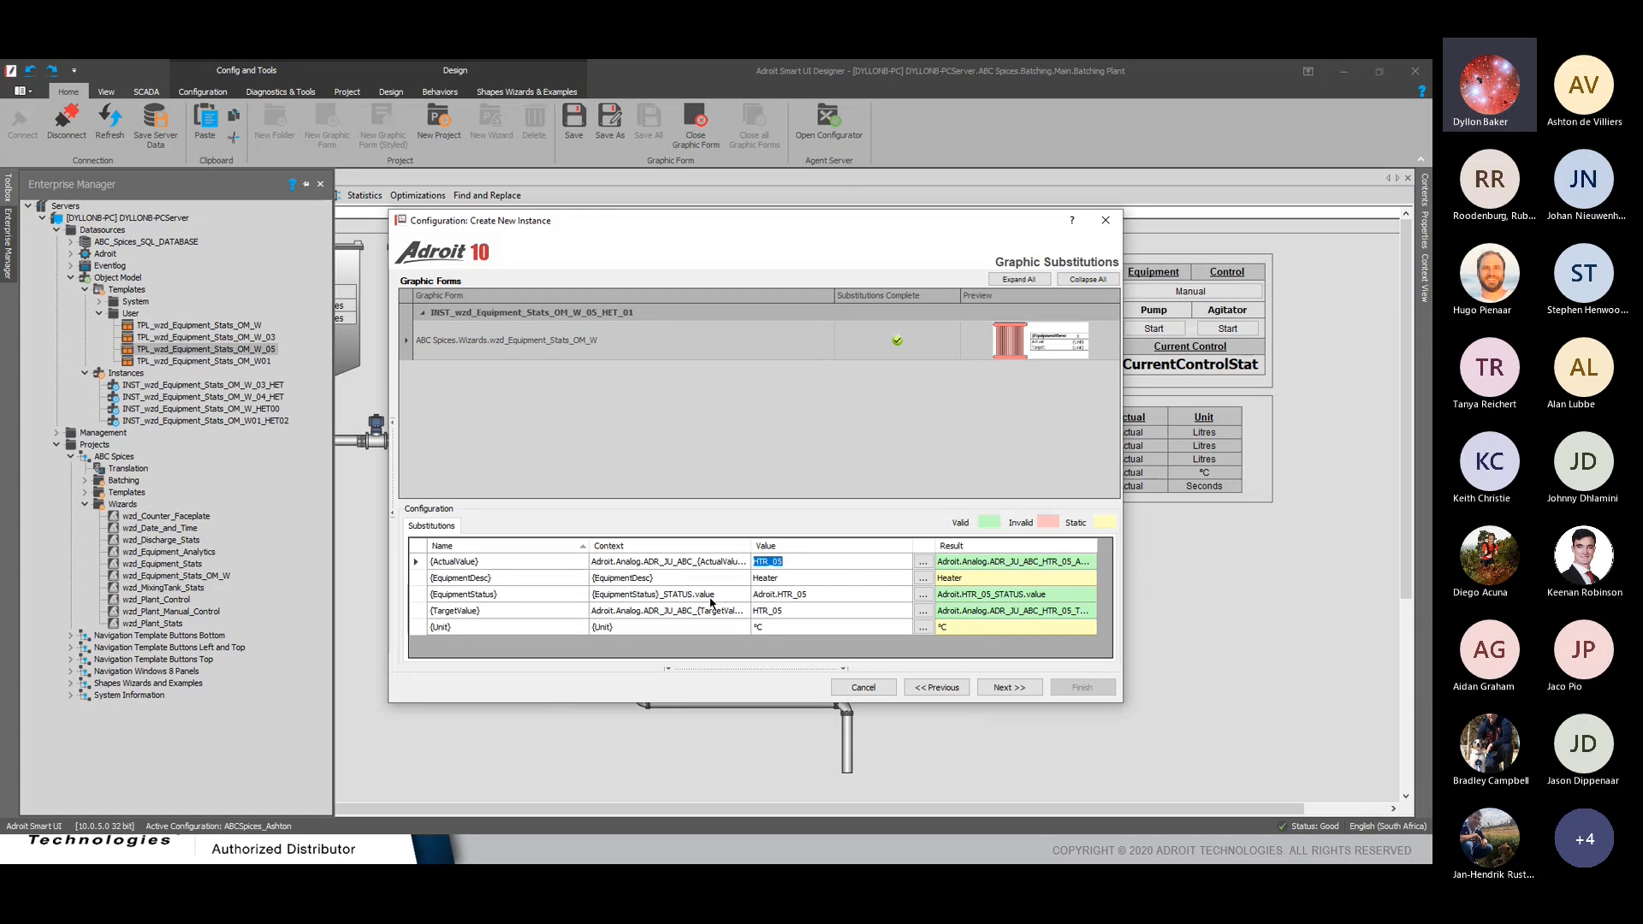
pyautogui.click(1001, 688)
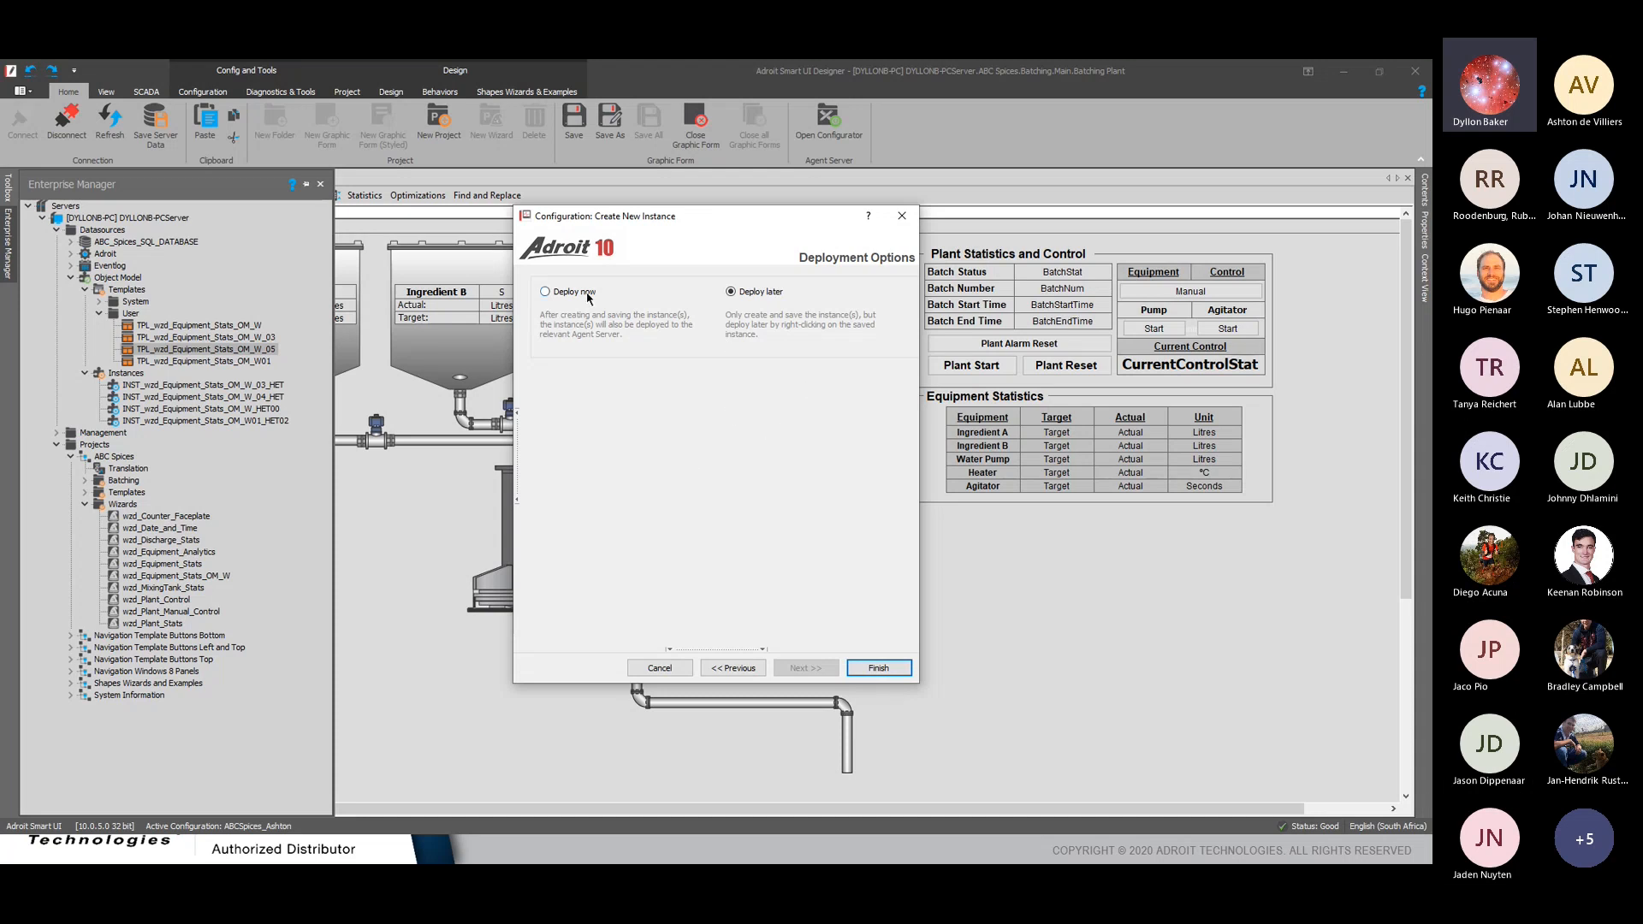
pyautogui.click(556, 298)
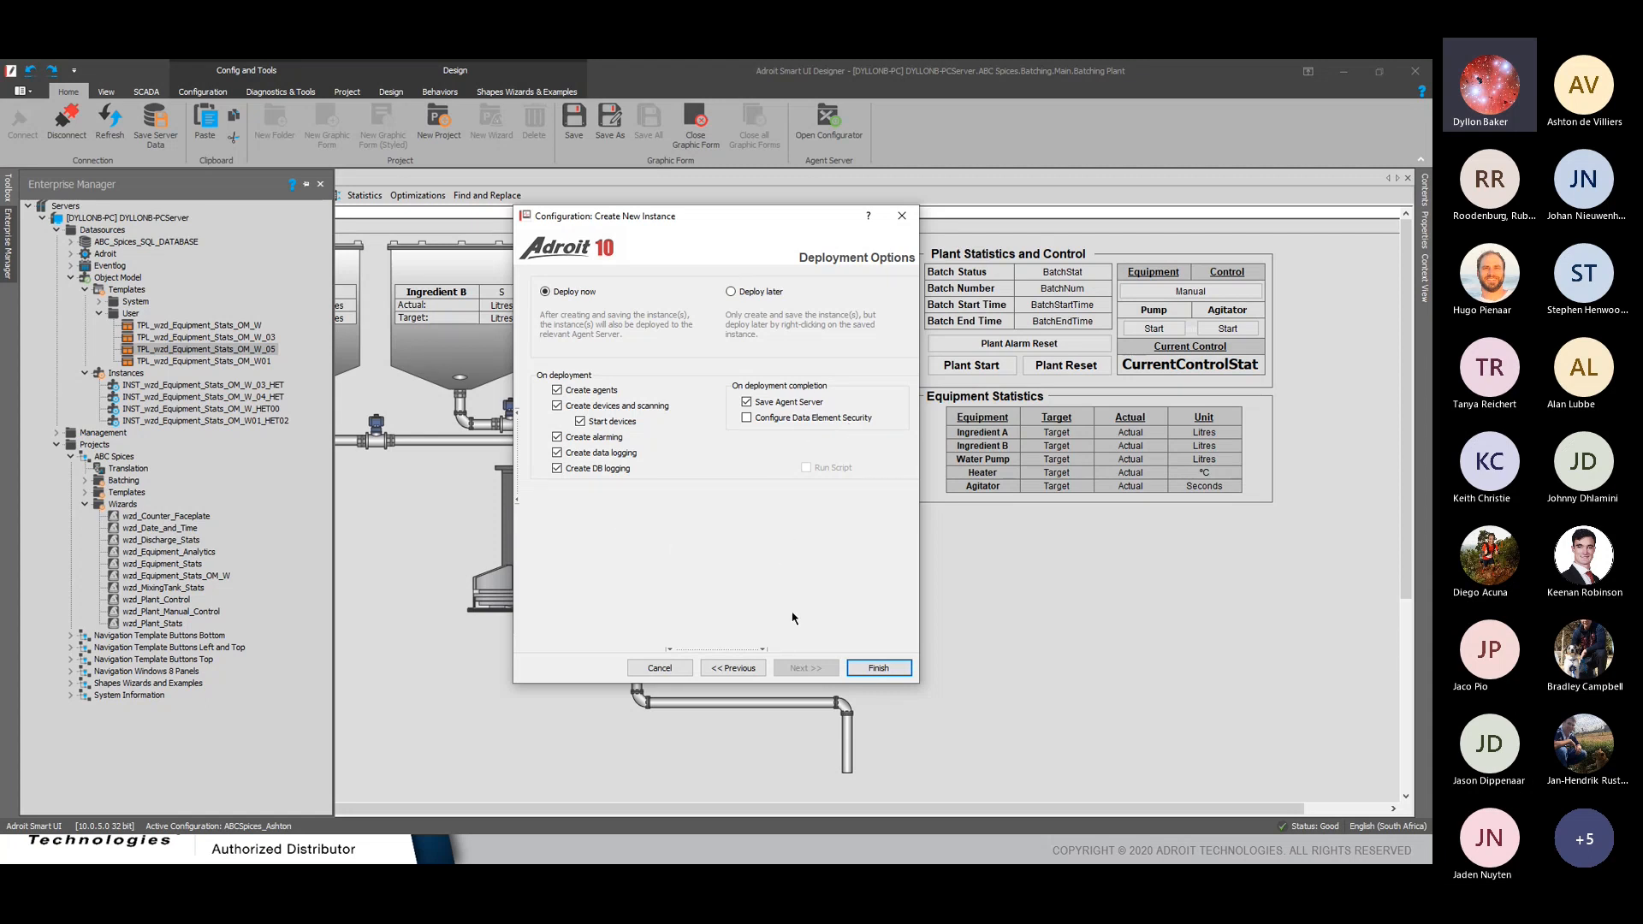
pyautogui.click(869, 663)
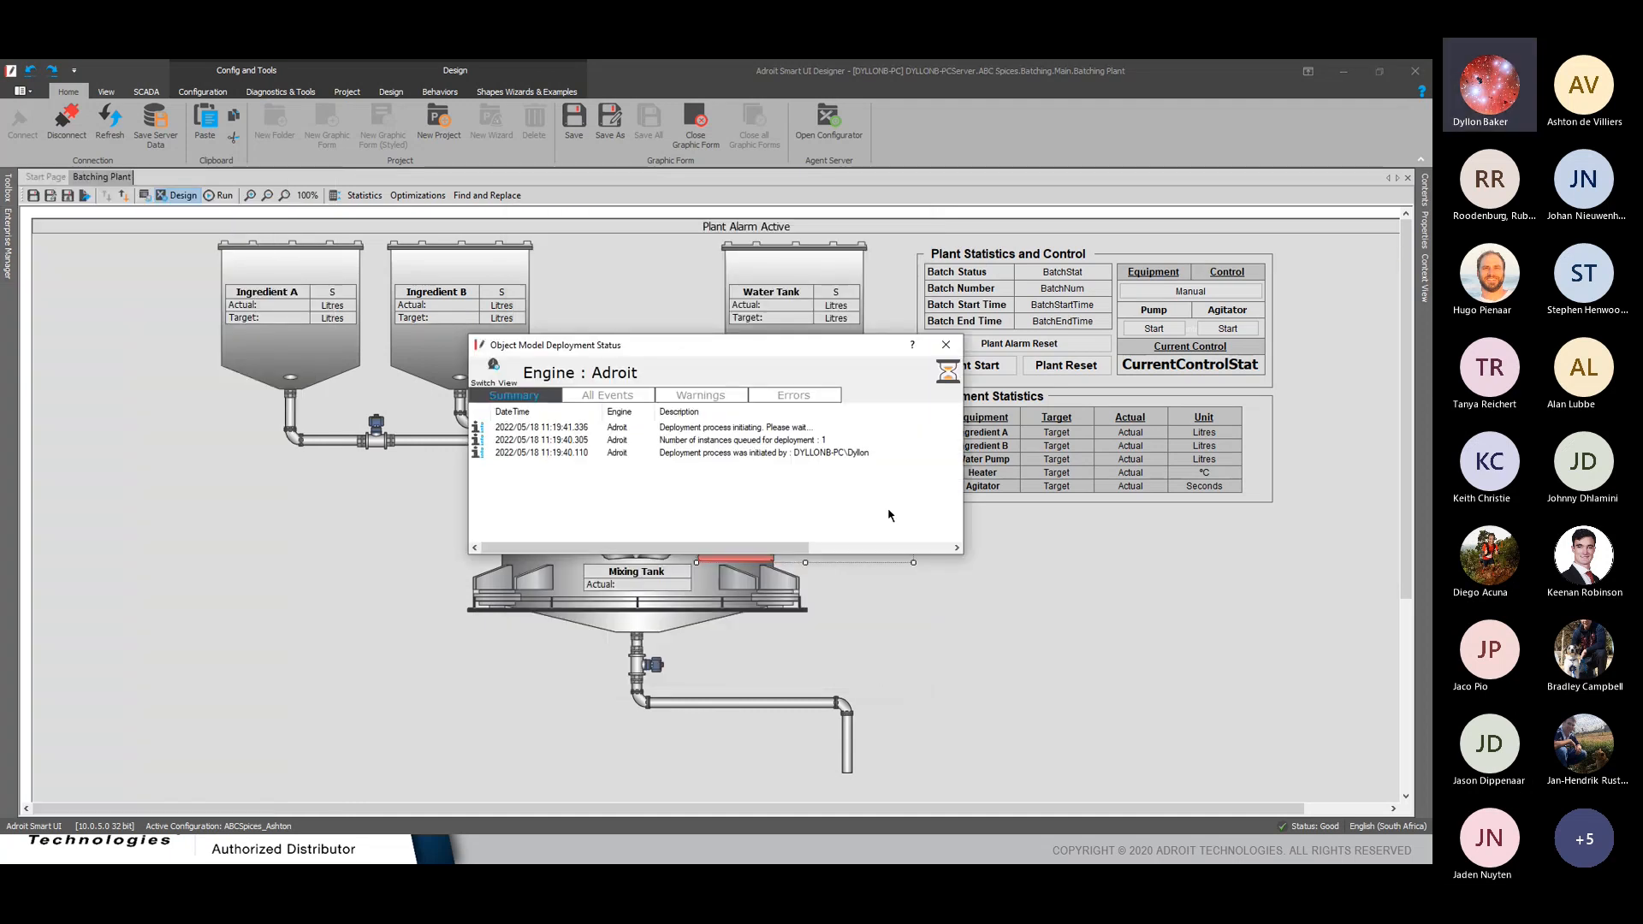
# Review the summary, events, warnings and errors of the deployment, and close the deployment status
pyautogui.click(585, 401)
pyautogui.click(527, 400)
pyautogui.click(599, 400)
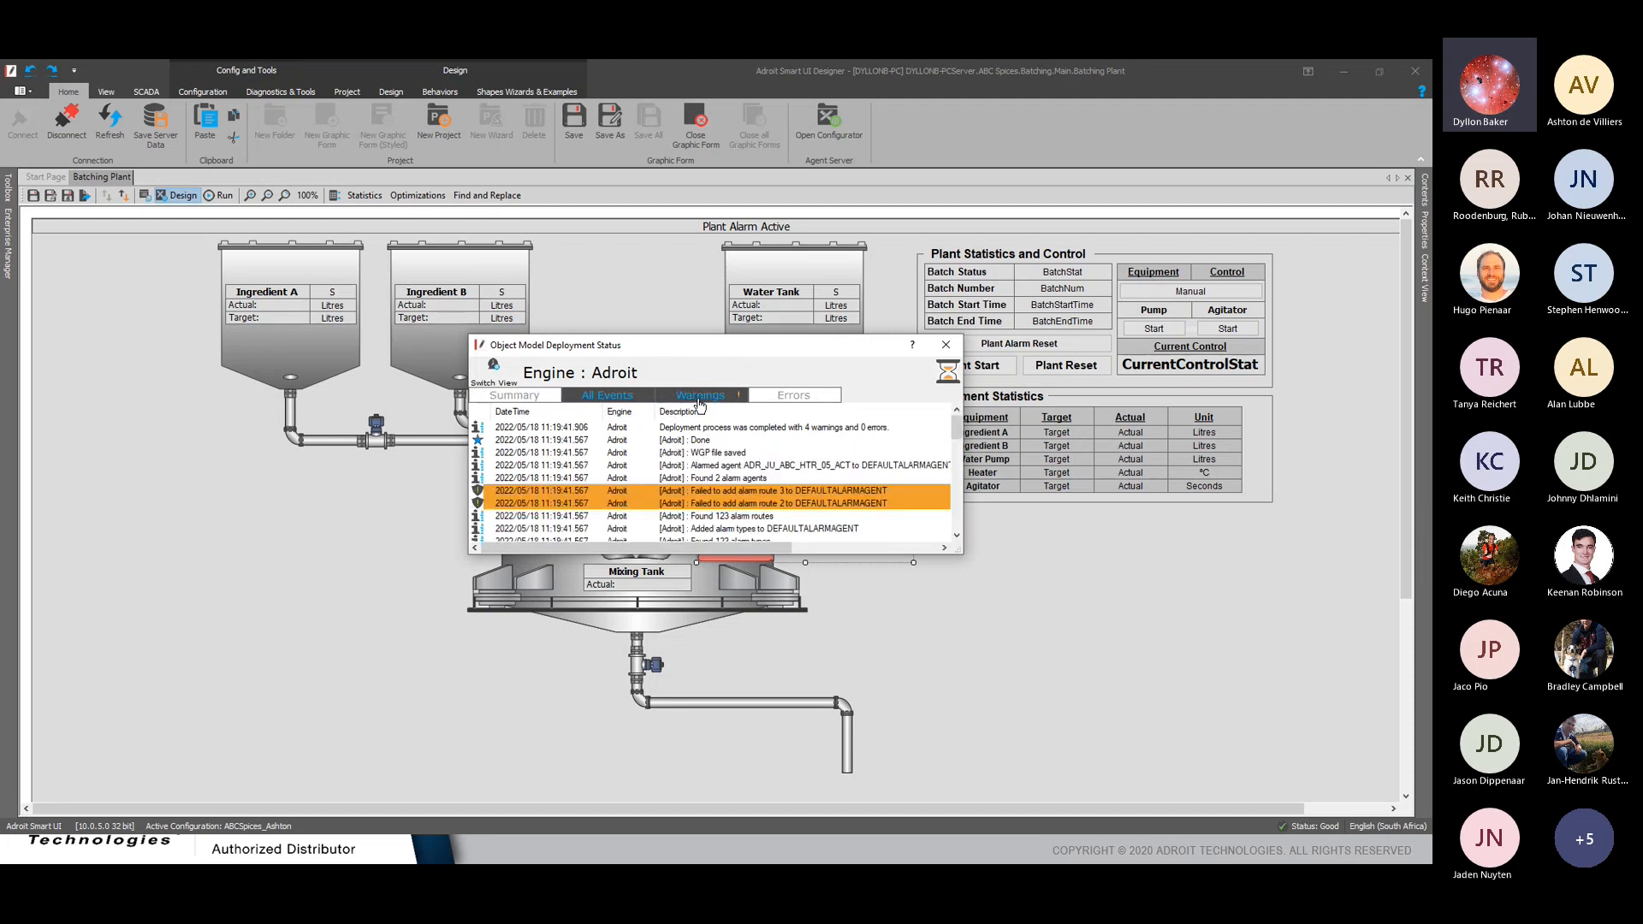
pyautogui.click(700, 399)
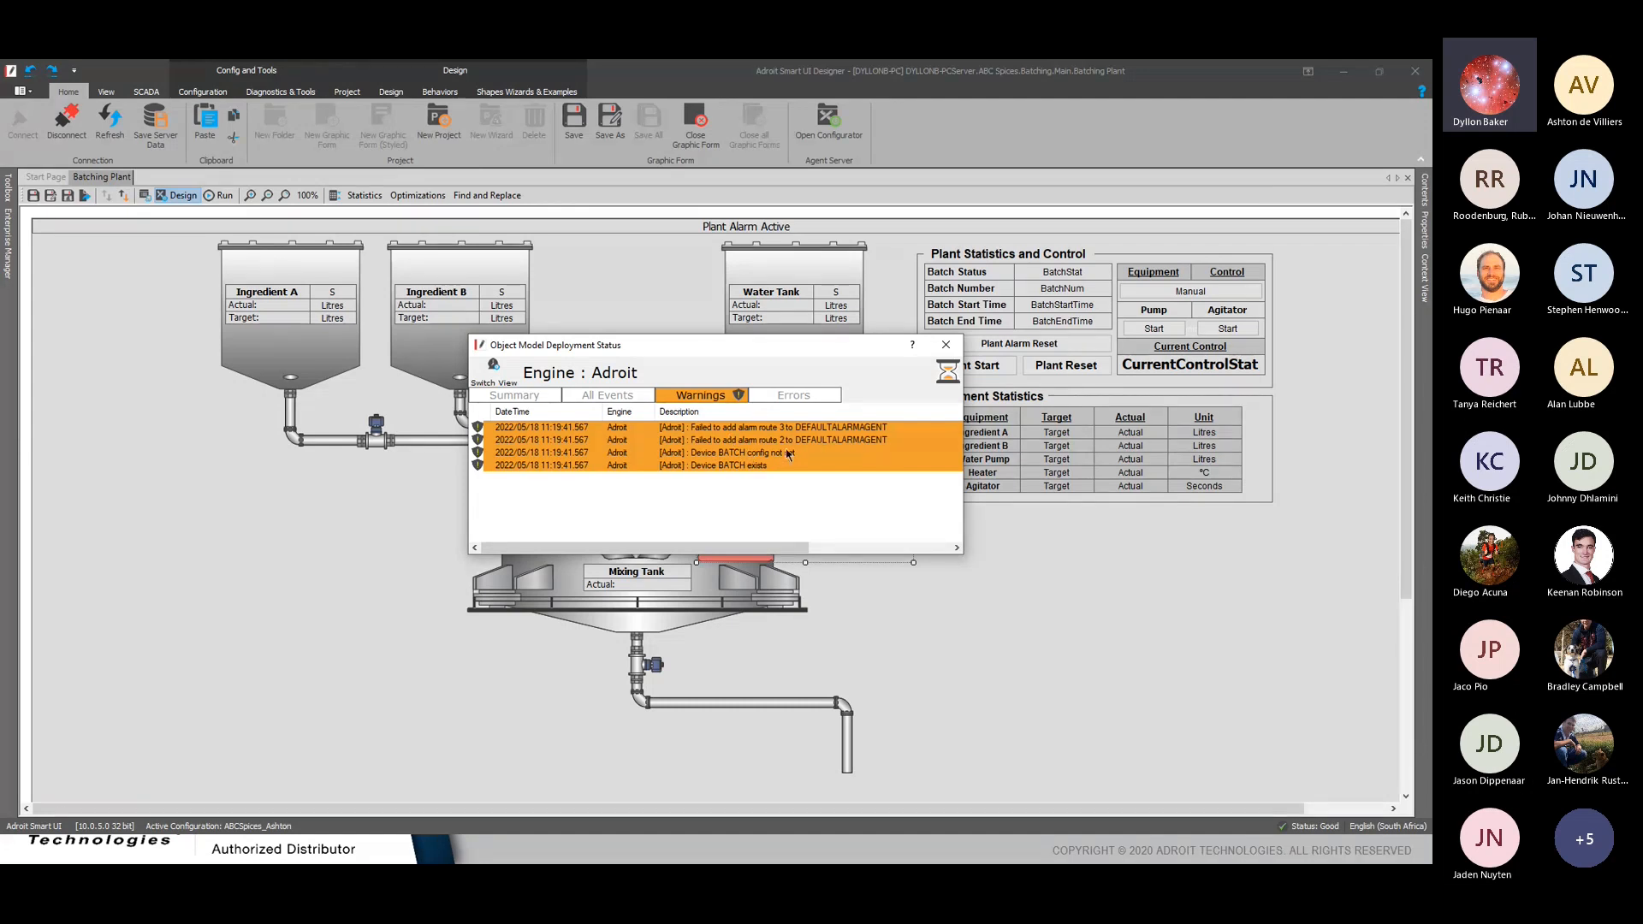
pyautogui.click(793, 396)
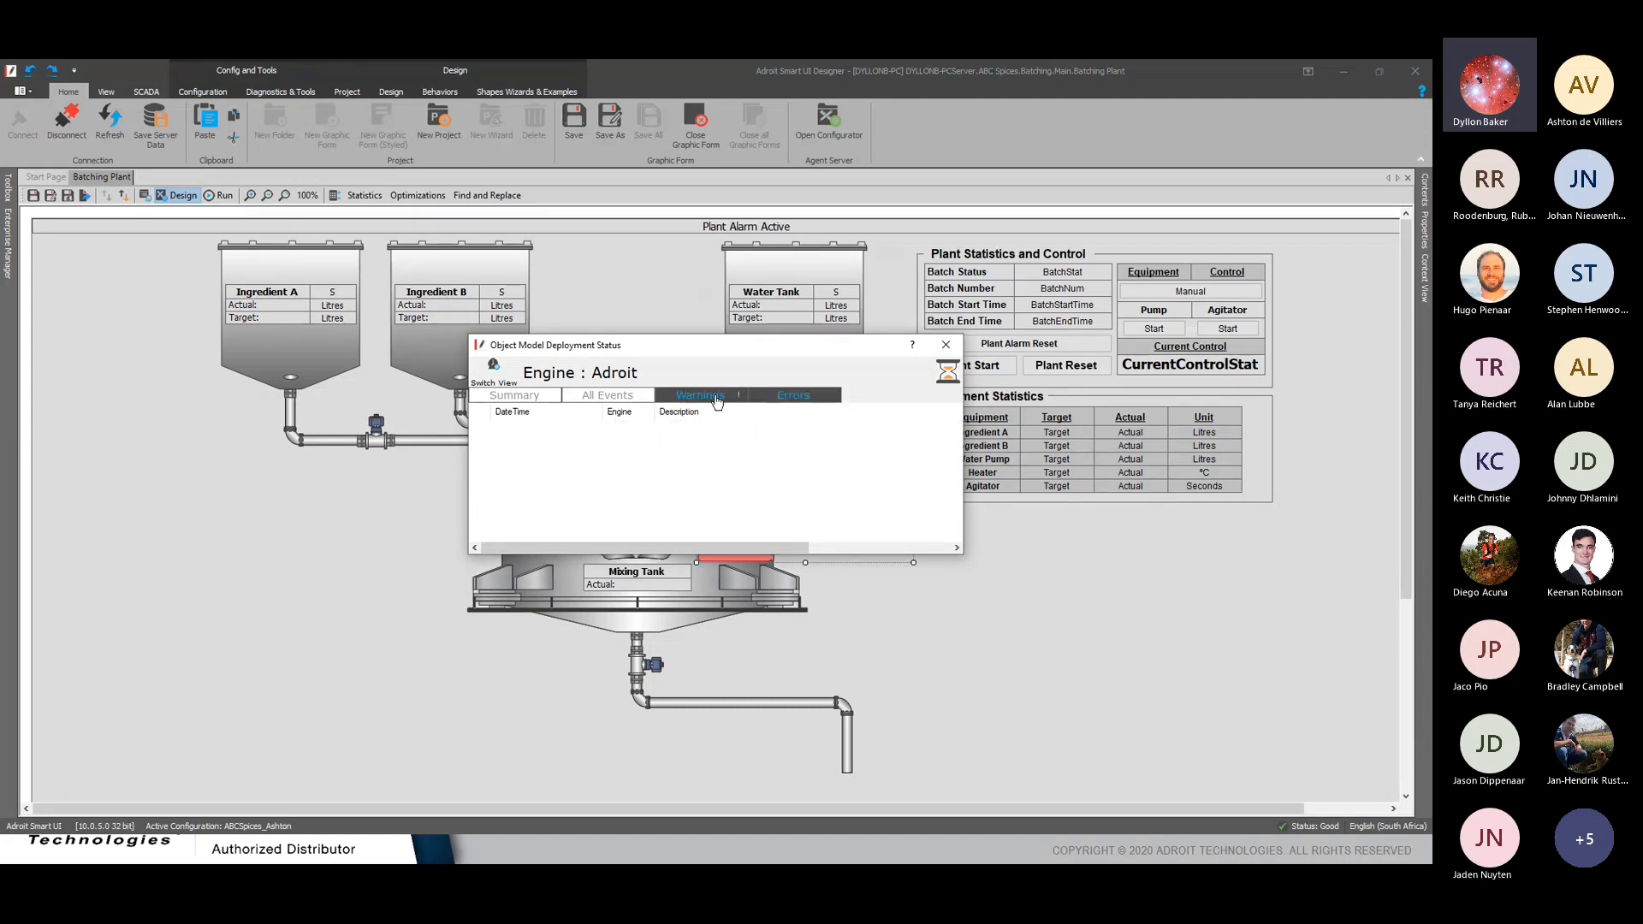
pyautogui.click(617, 400)
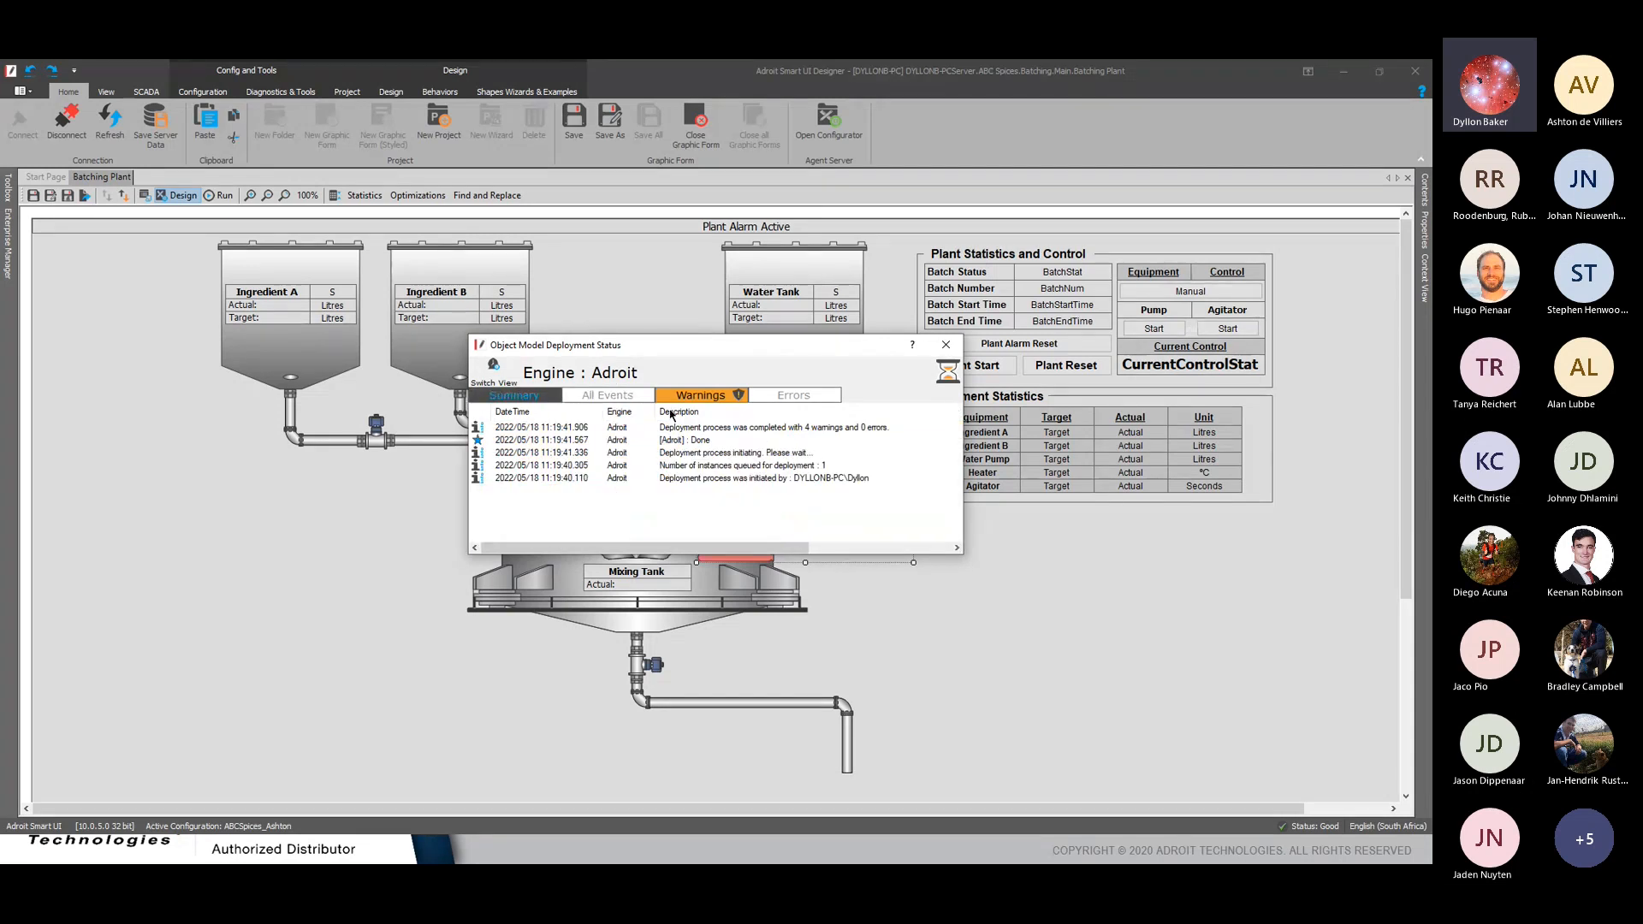
pyautogui.click(709, 399)
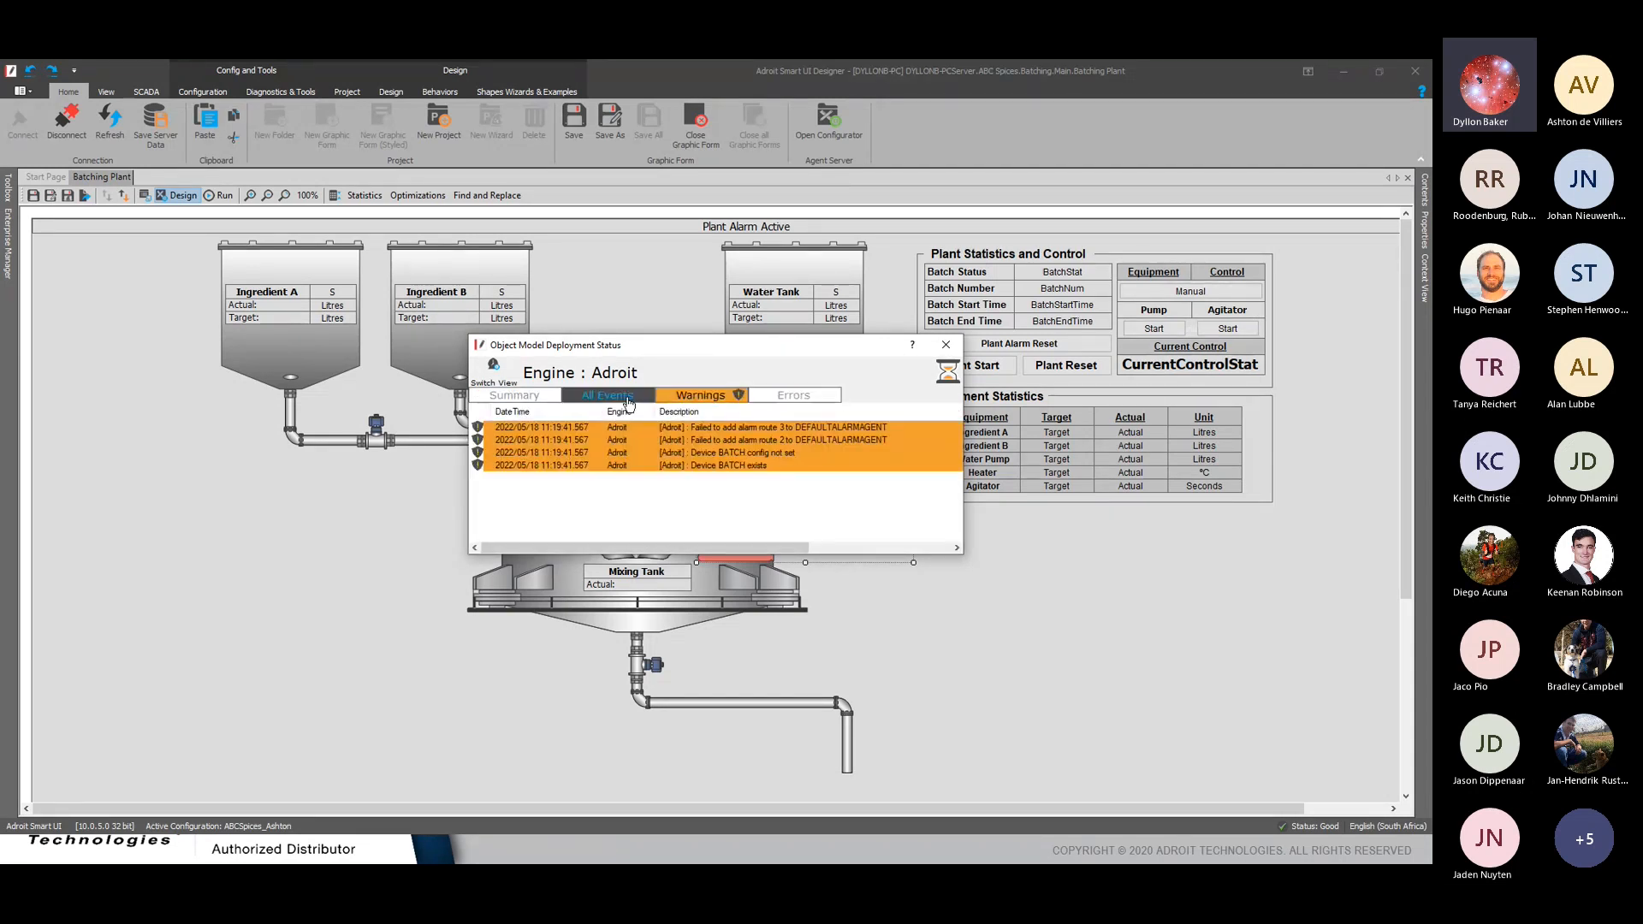
pyautogui.click(537, 399)
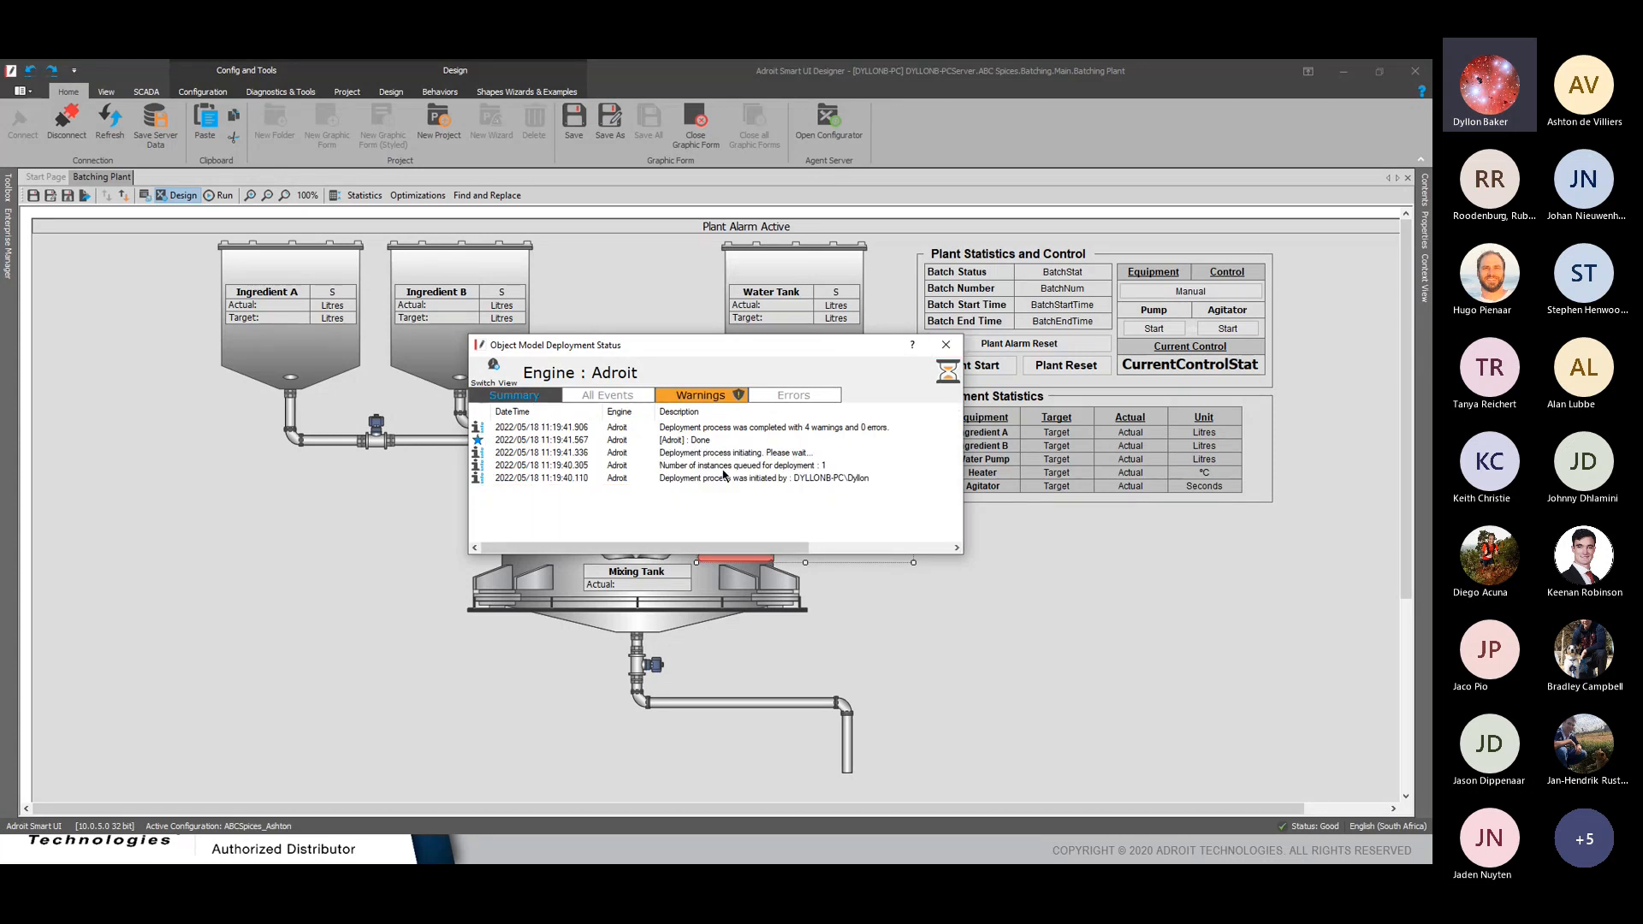
pyautogui.click(946, 345)
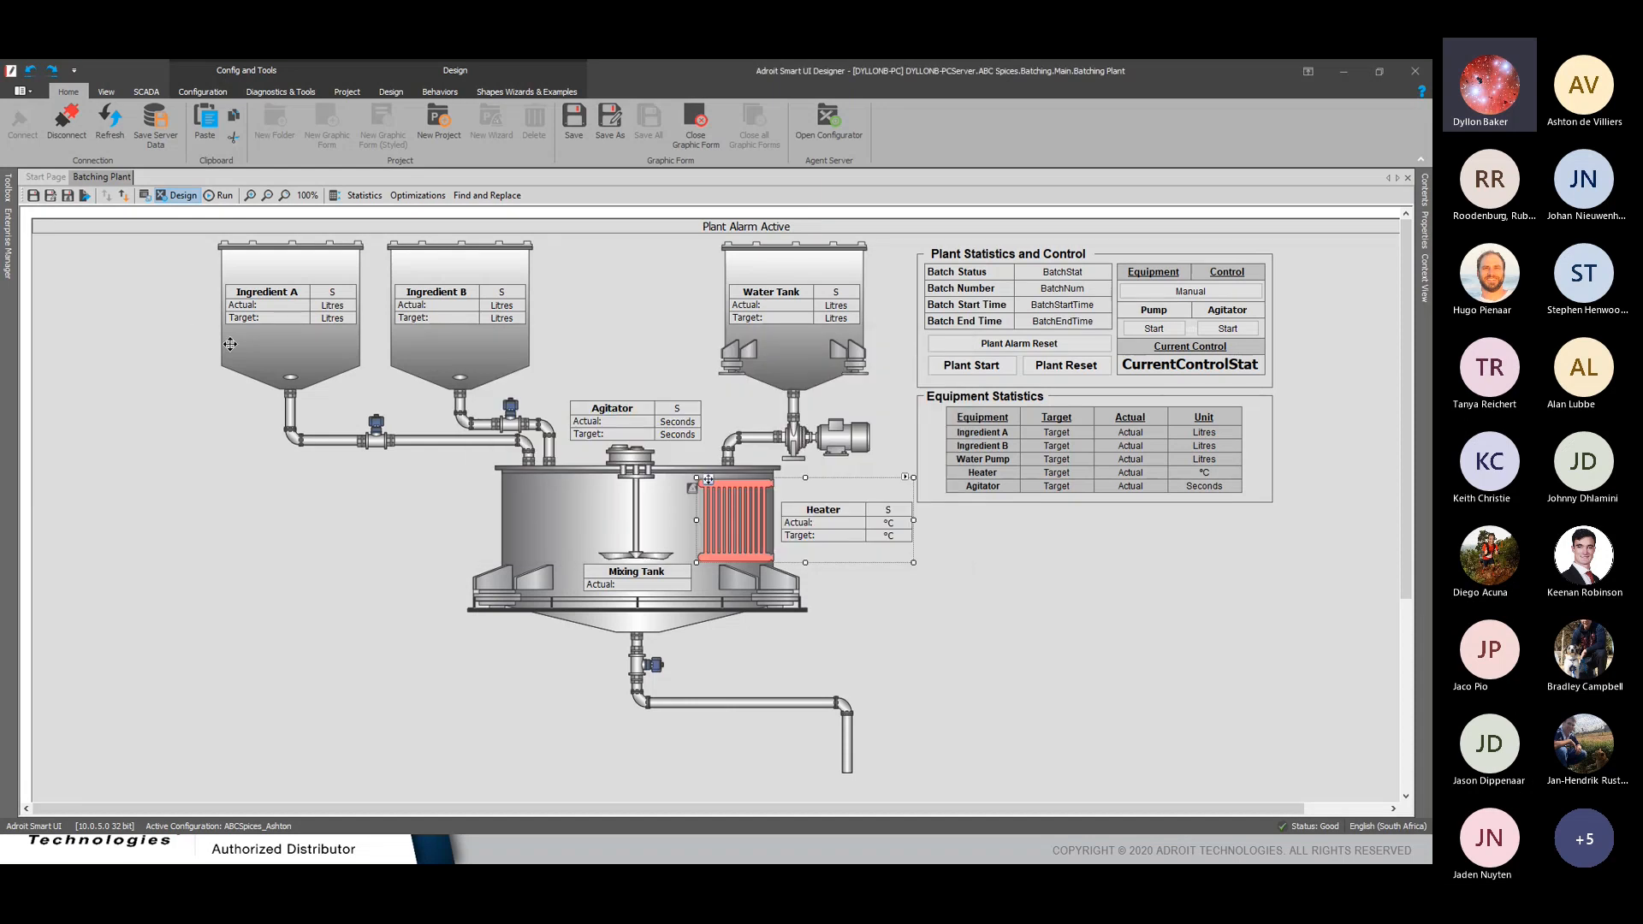
# Replace the heater graphic beside the mixing tank with the INST_wzd_Equipment_Stats_OM_W_05_HET_01 instance, and run the form
pyautogui.click(8, 255)
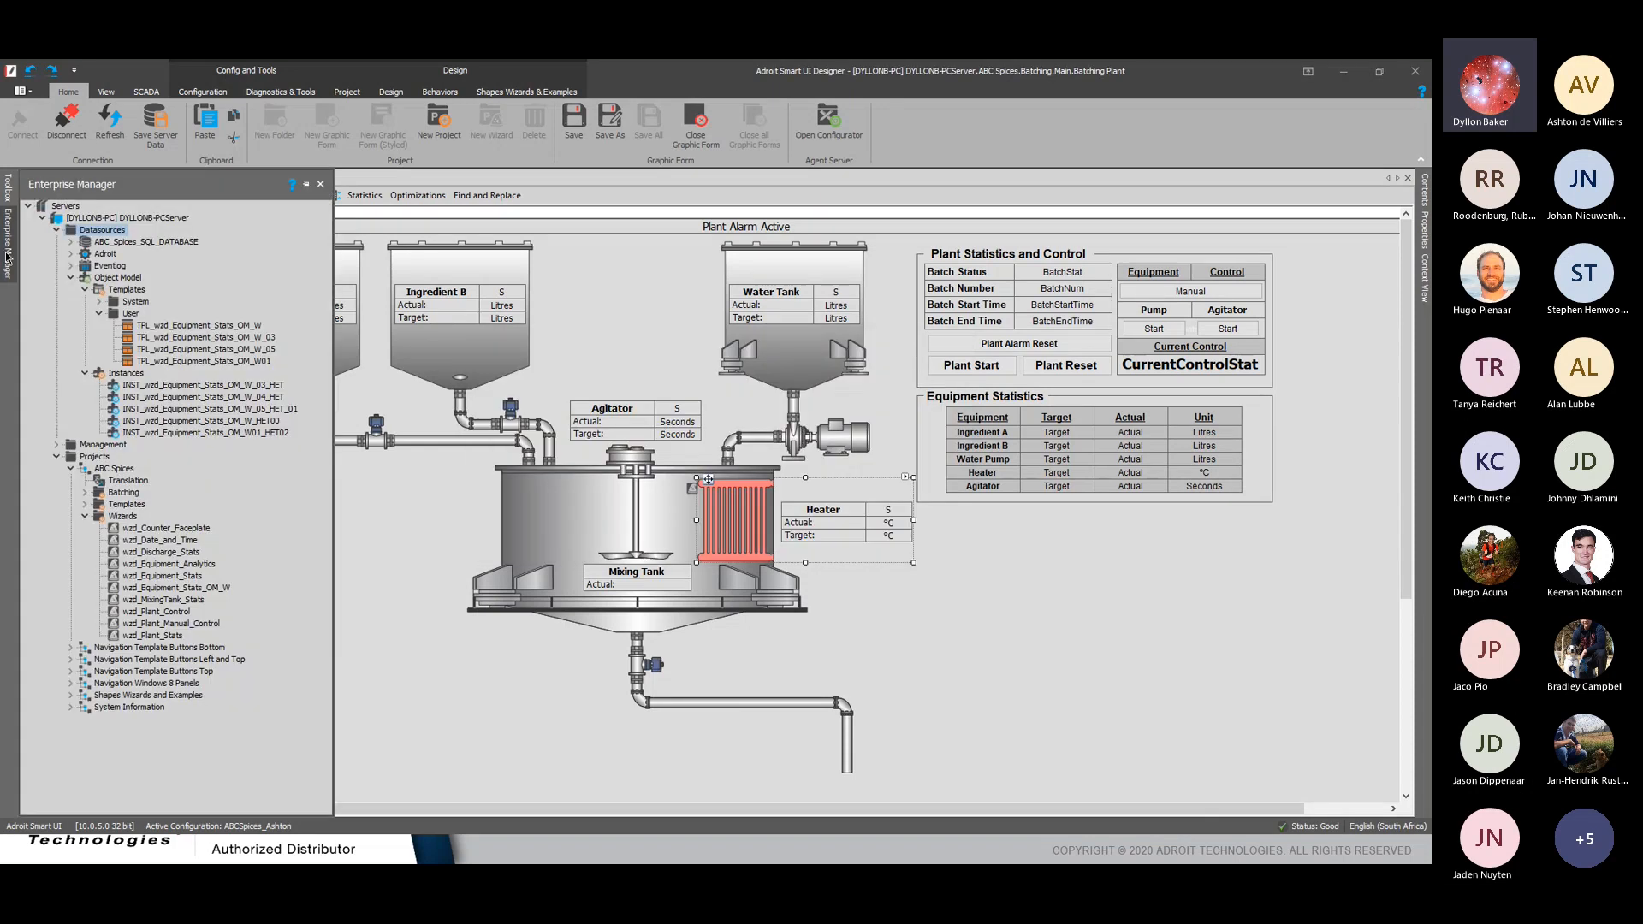
pyautogui.click(279, 412)
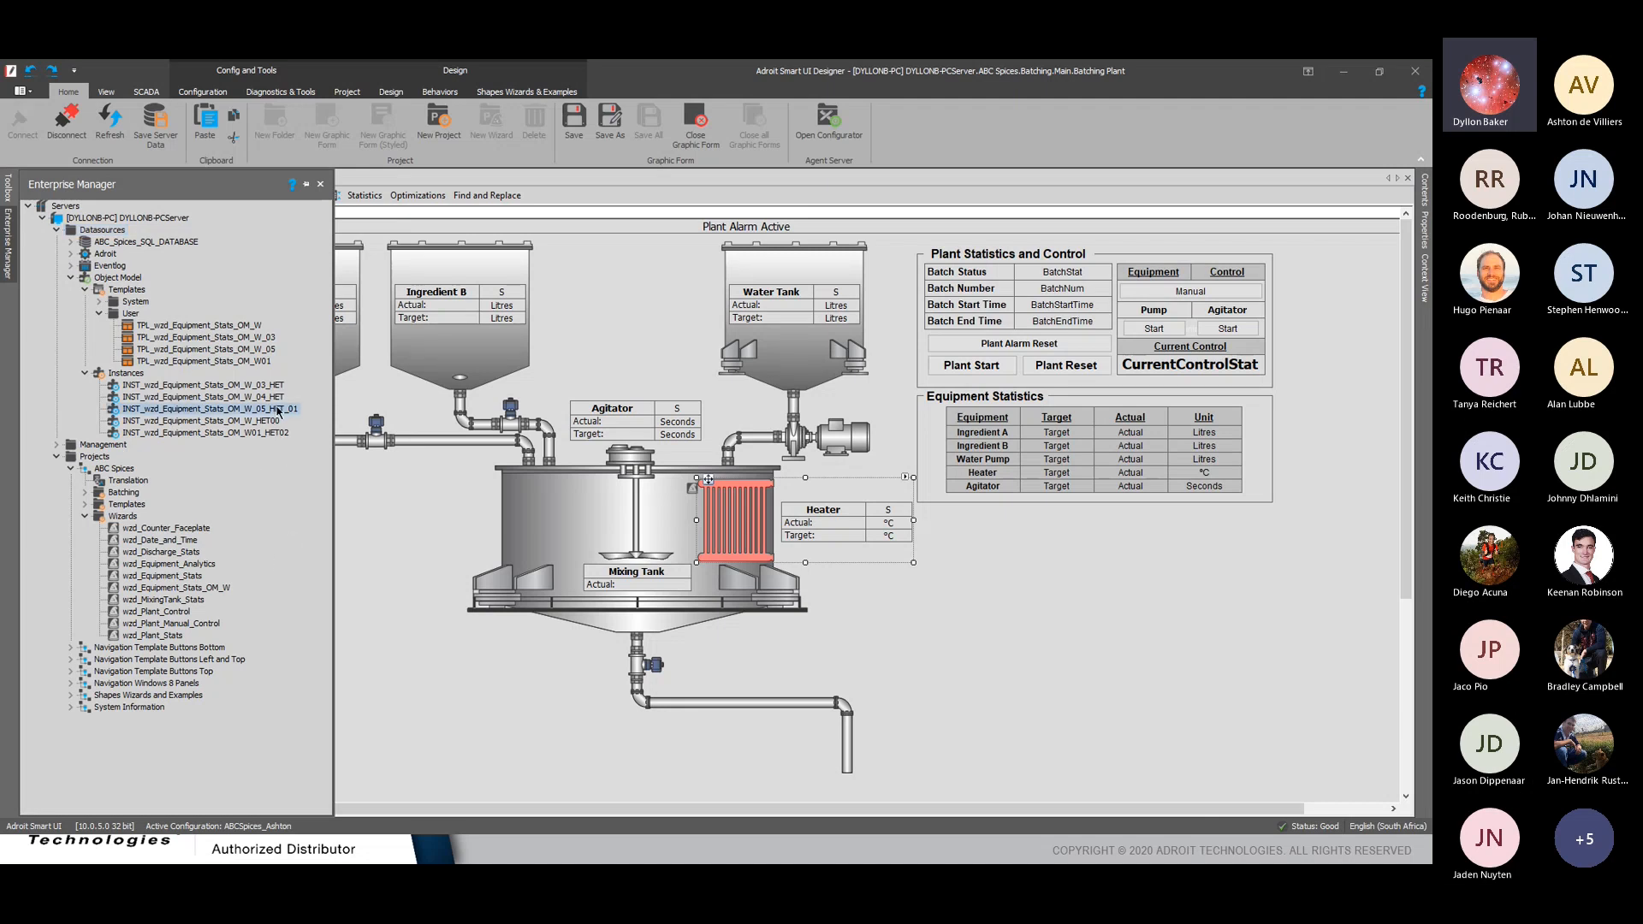
pyautogui.click(738, 510)
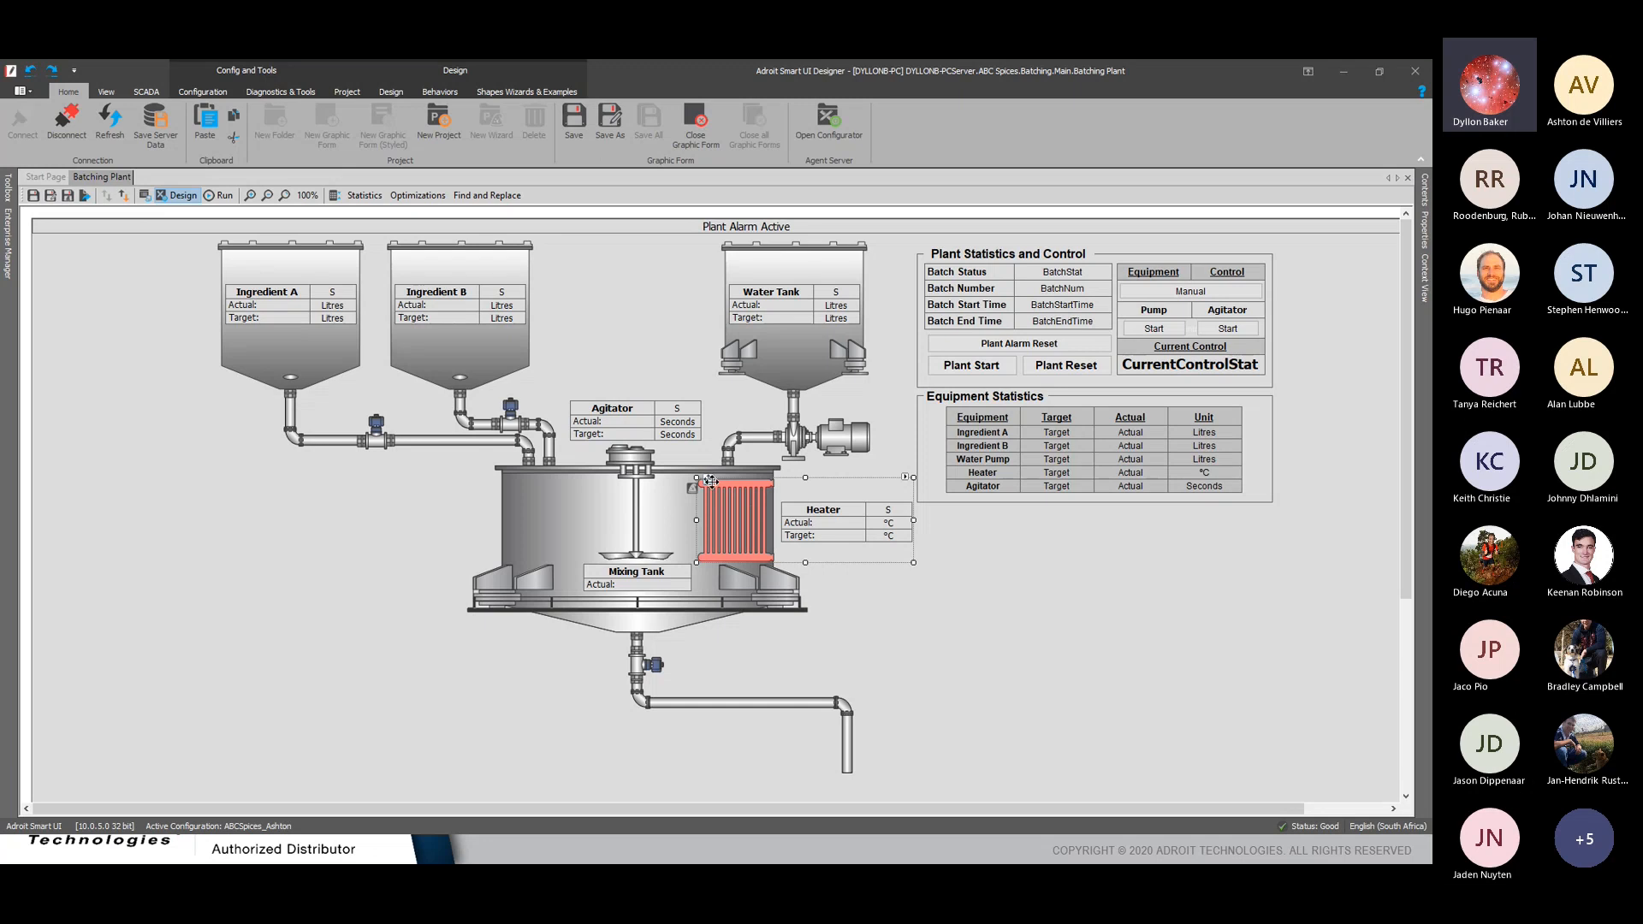
pyautogui.press('Delete')
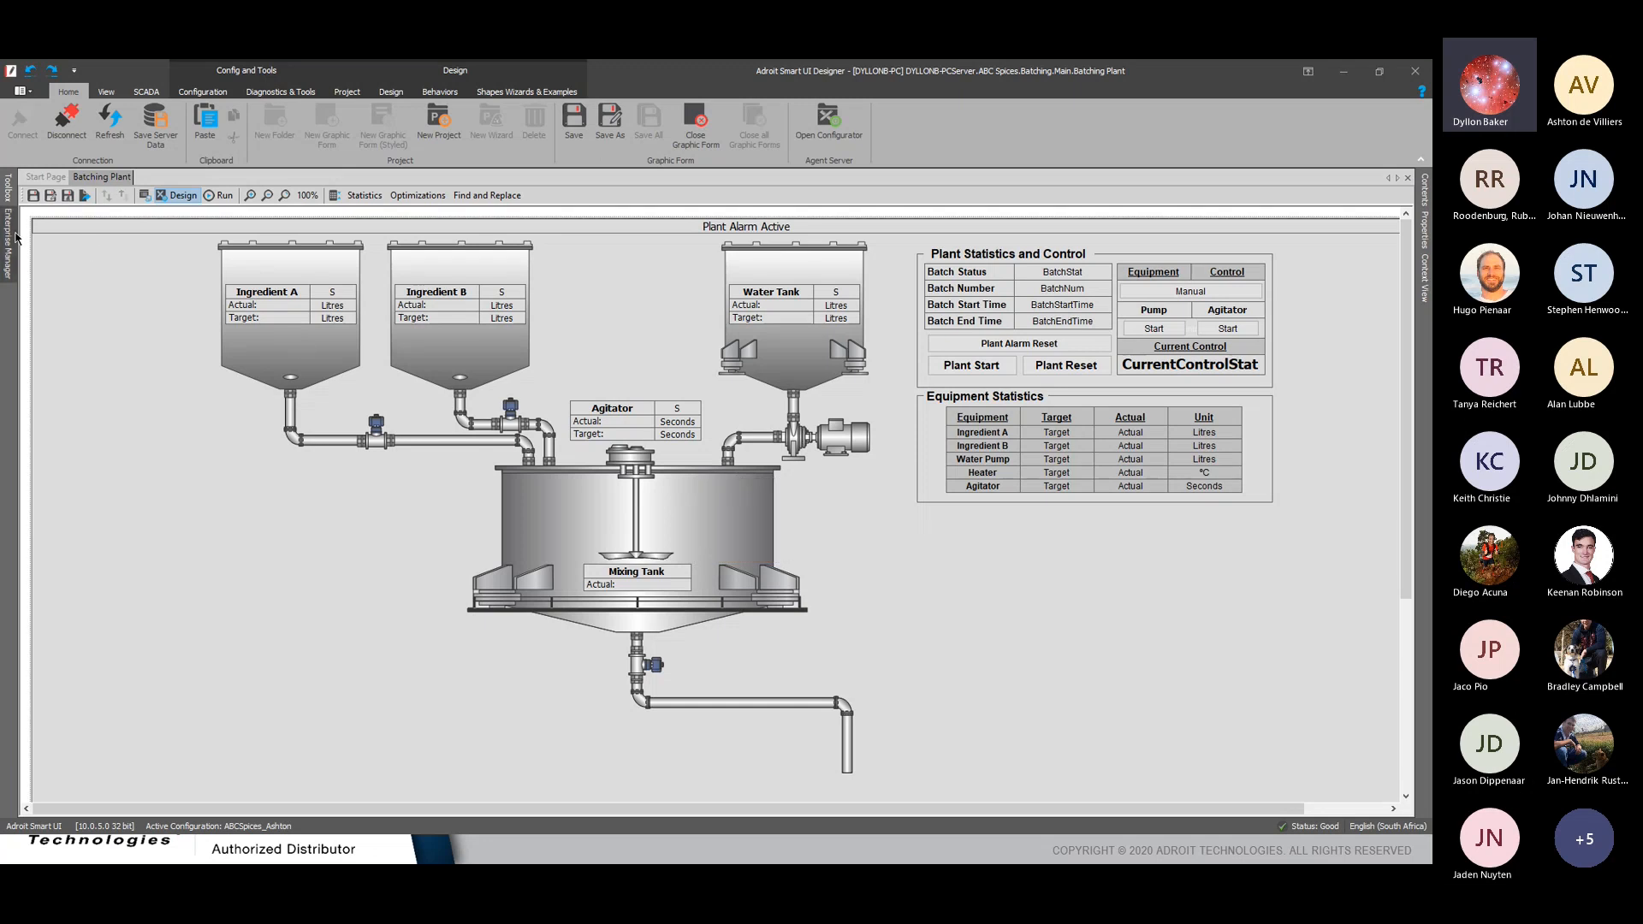
pyautogui.click(15, 237)
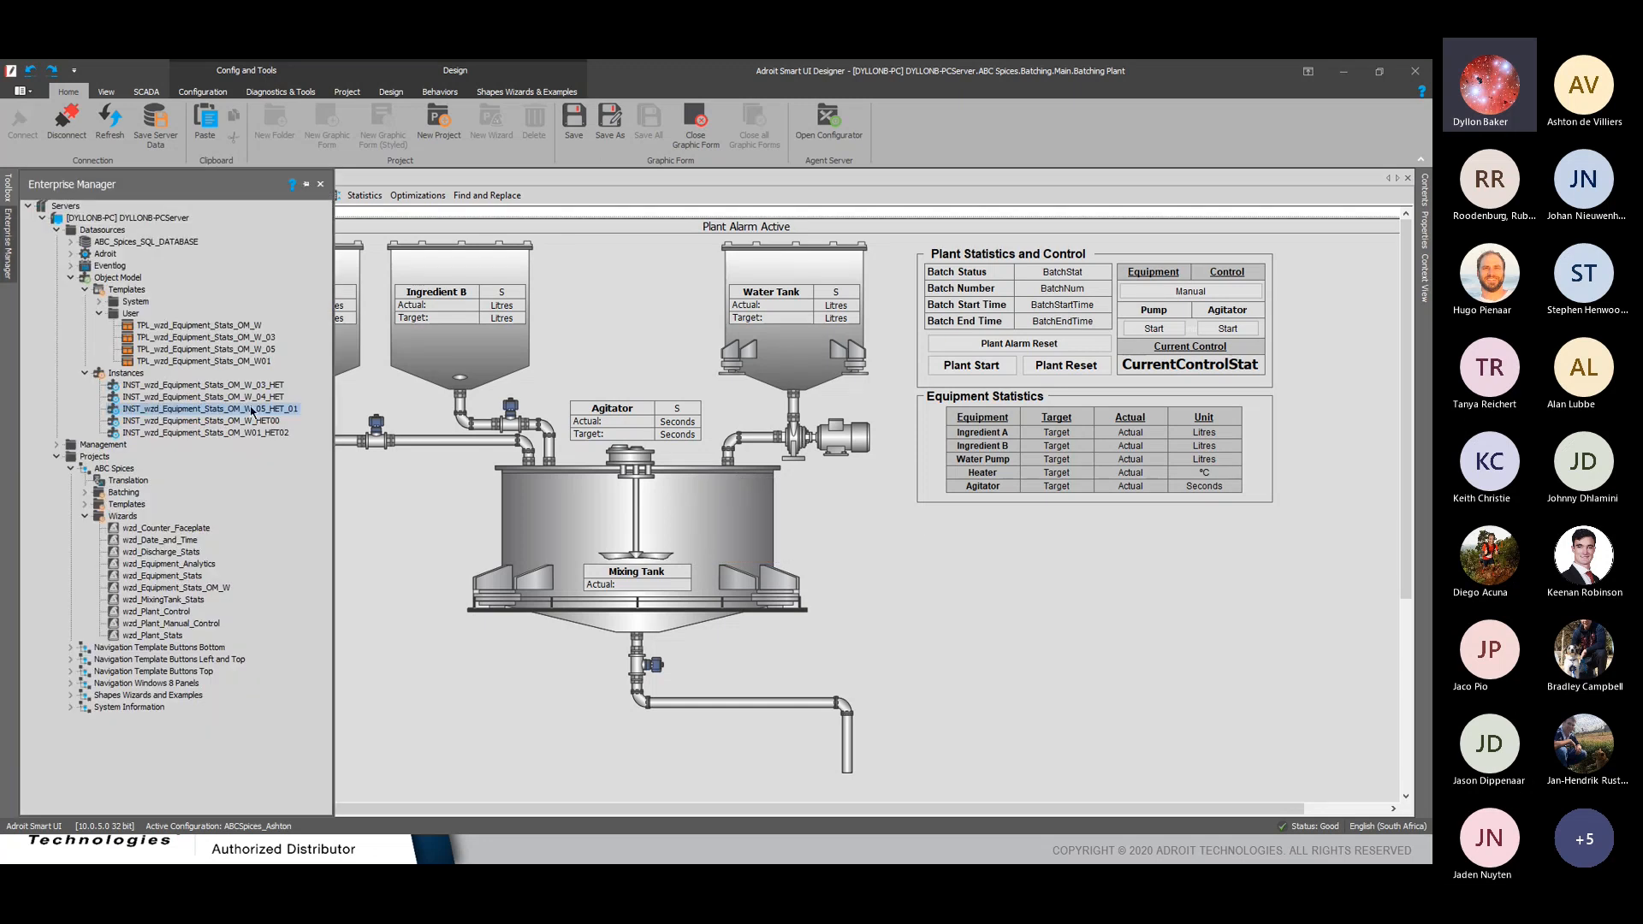
pyautogui.moveTo(253, 410); pyautogui.dragTo(694, 480)
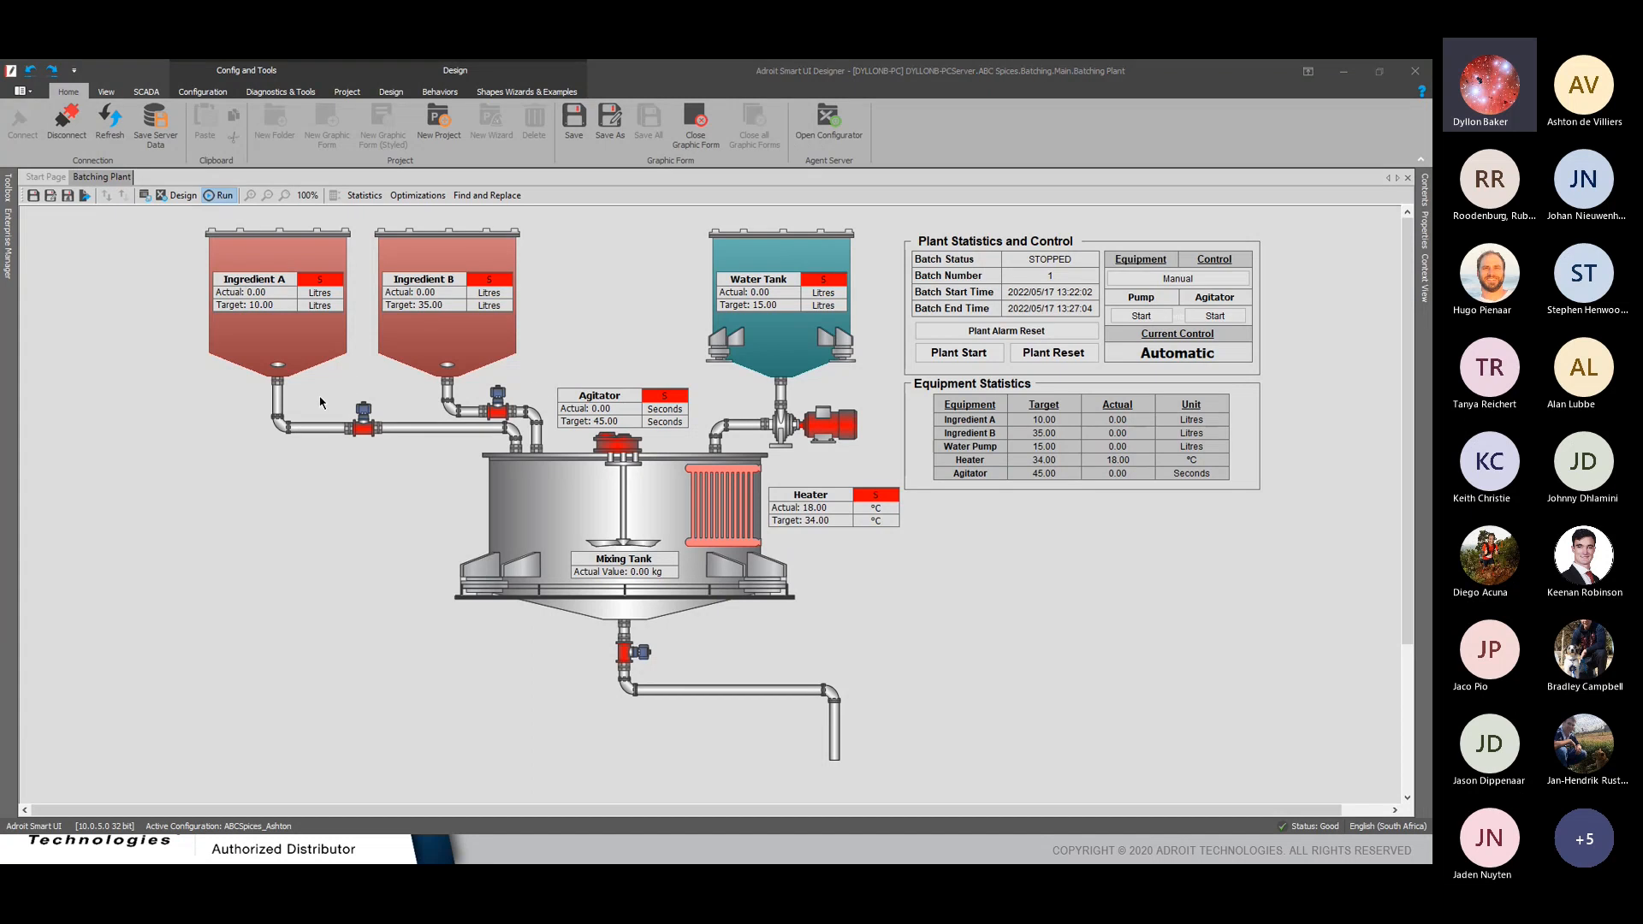
# Find the ADR_JU_ABC_HTR_05_ACT agent in the agent configuration, and inspect its tag scanning configuration
pyautogui.moveTo(0, 249); pyautogui.dragTo(587, 251)
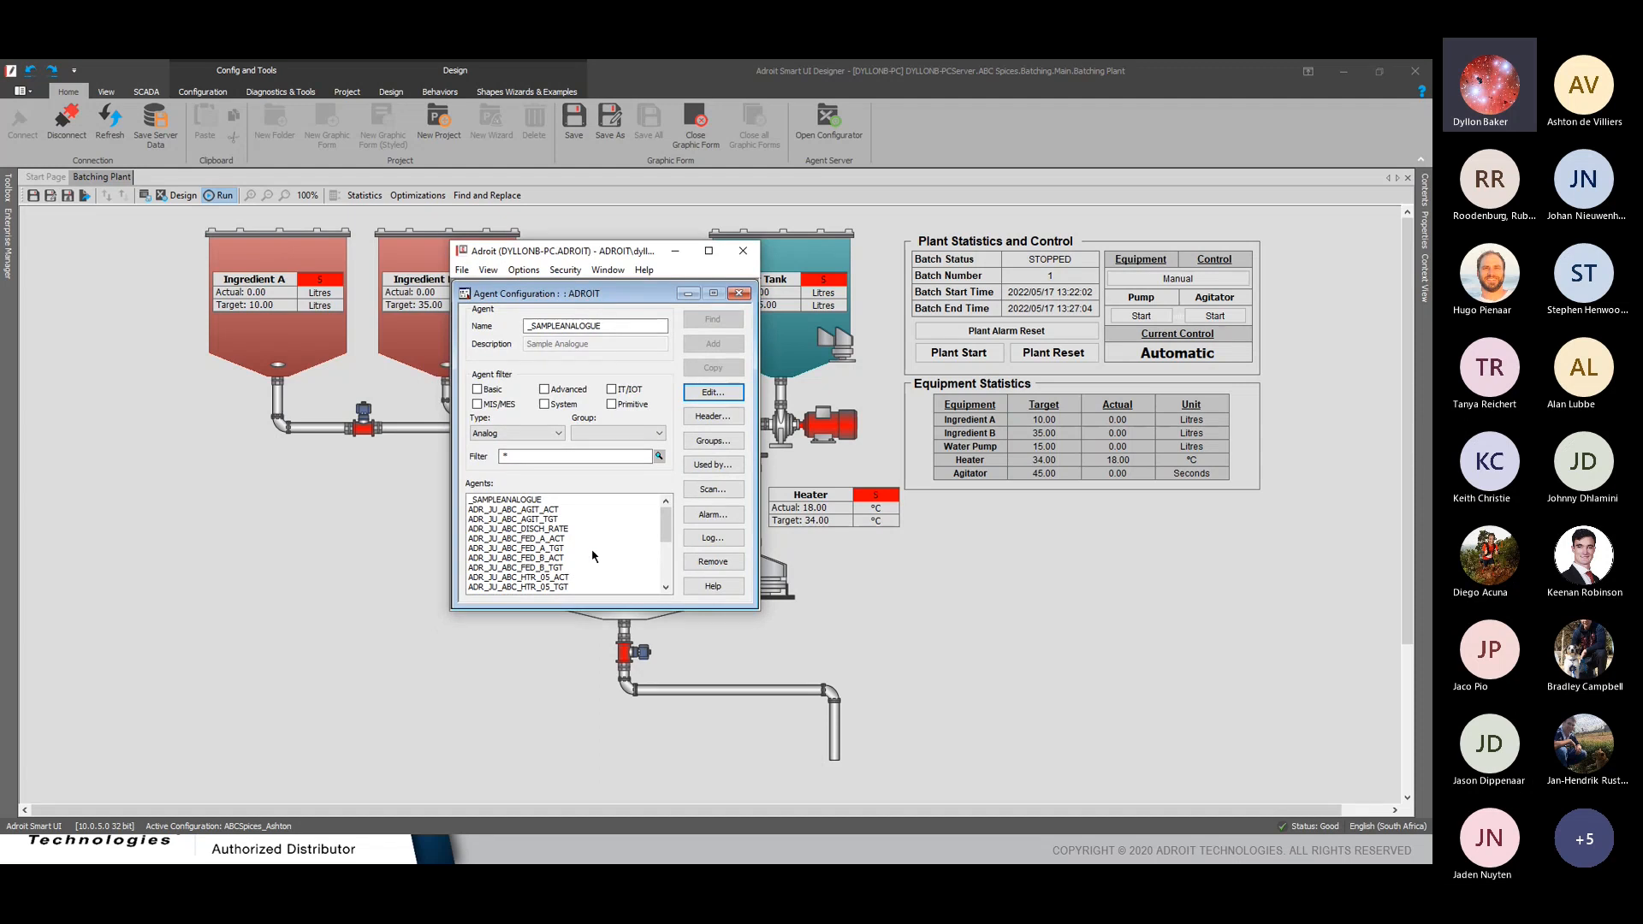
pyautogui.scroll(-3, 605, 557)
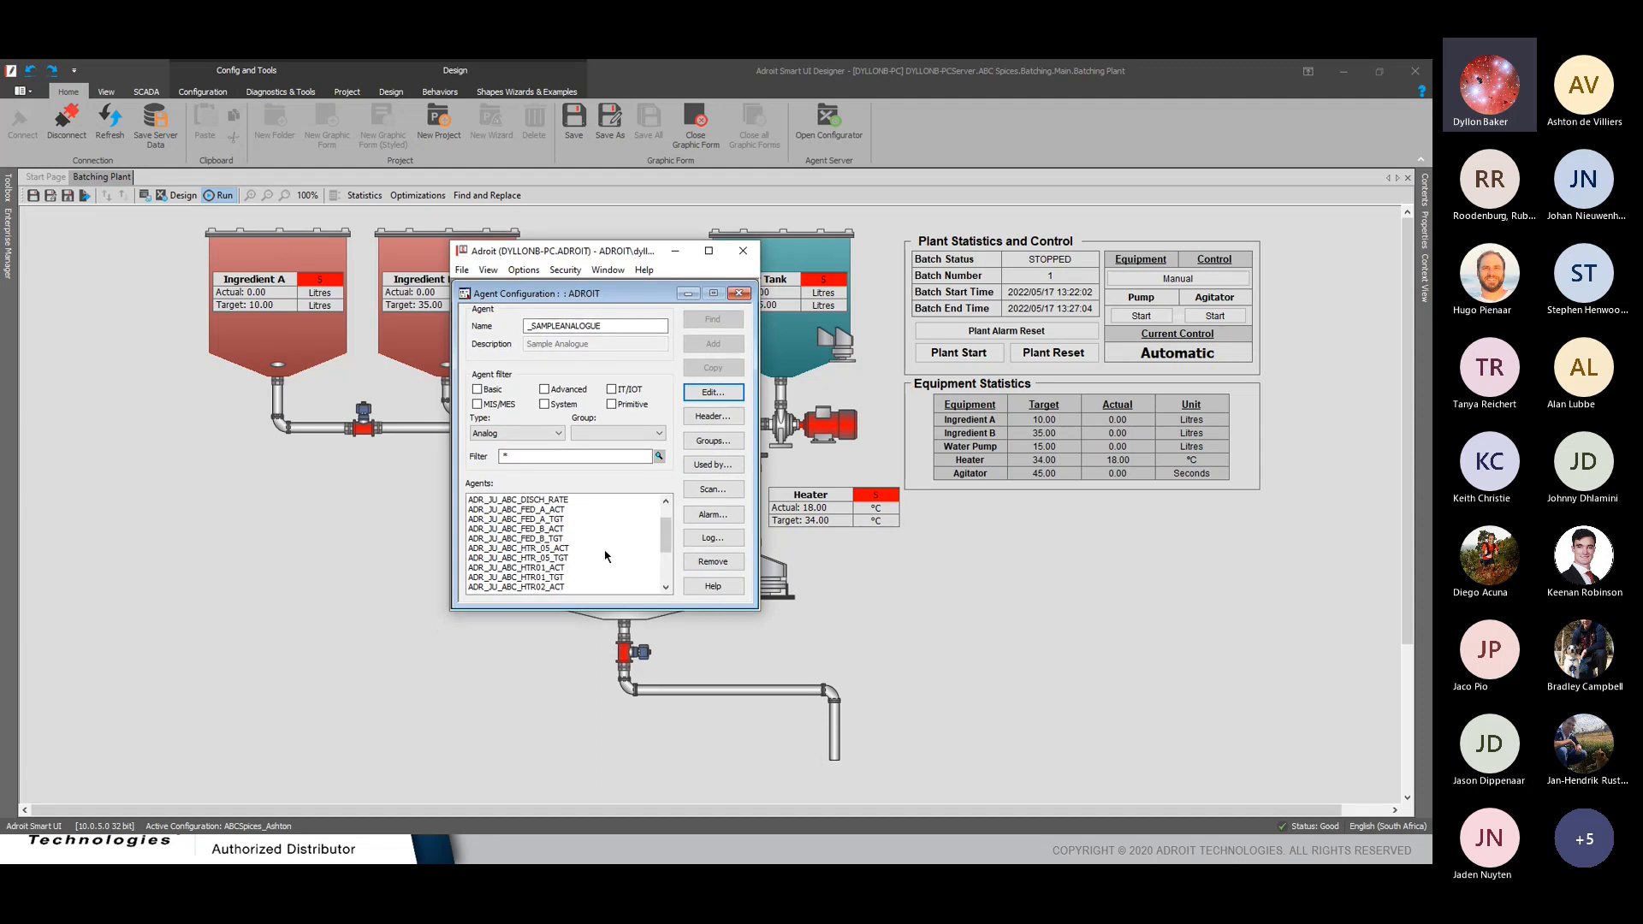
pyautogui.scroll(-1, 608, 568)
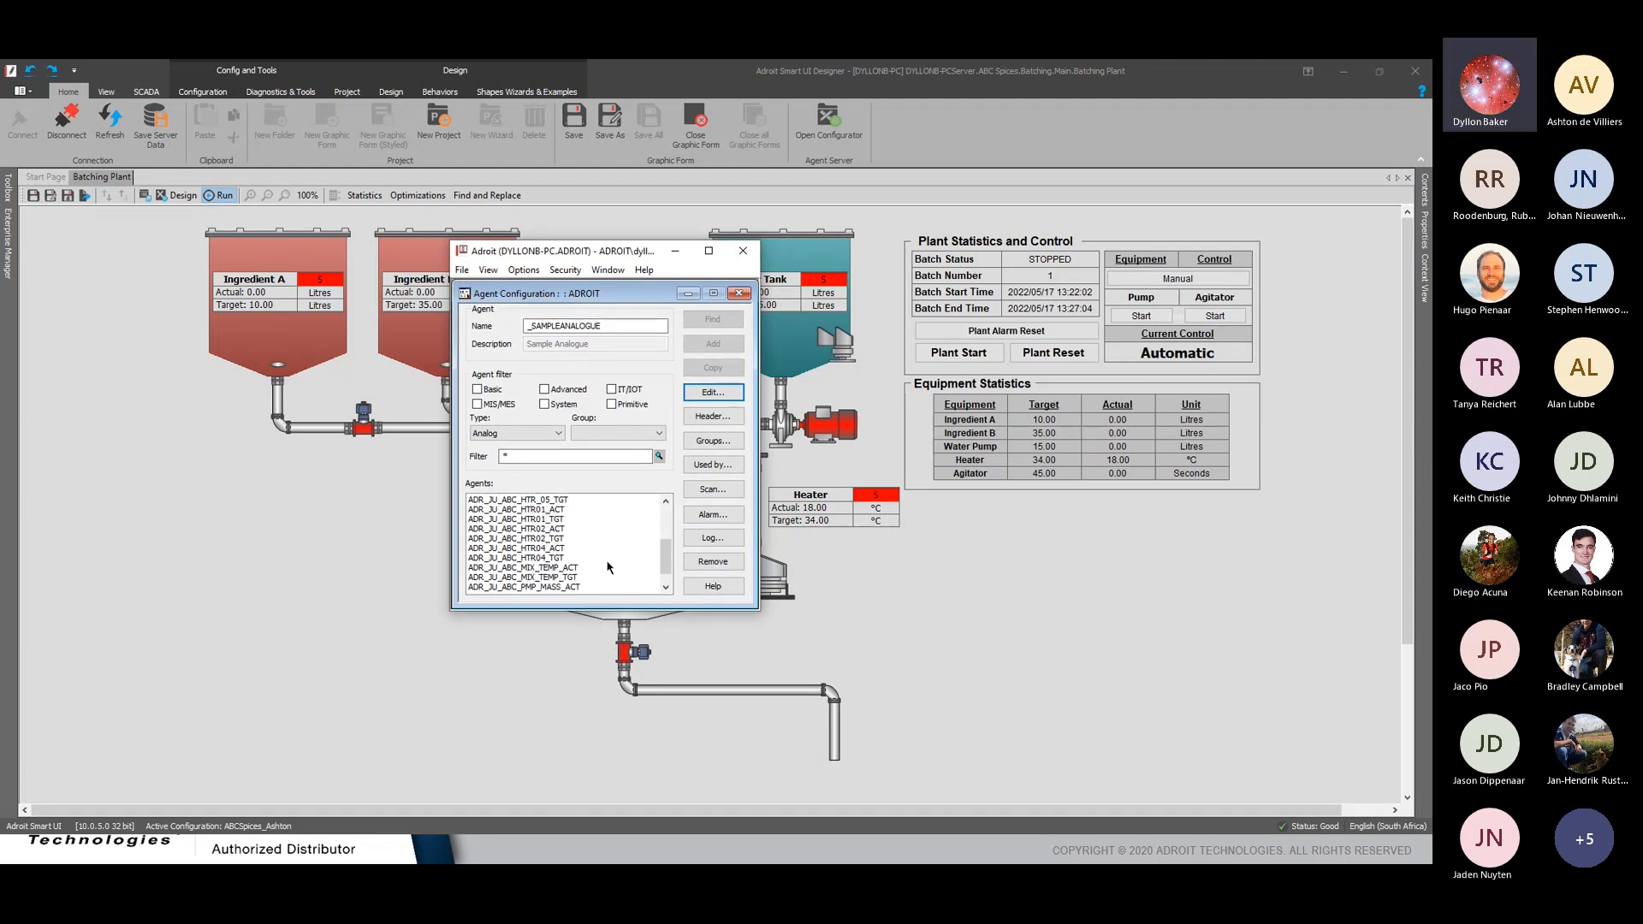
pyautogui.scroll(1, 605, 563)
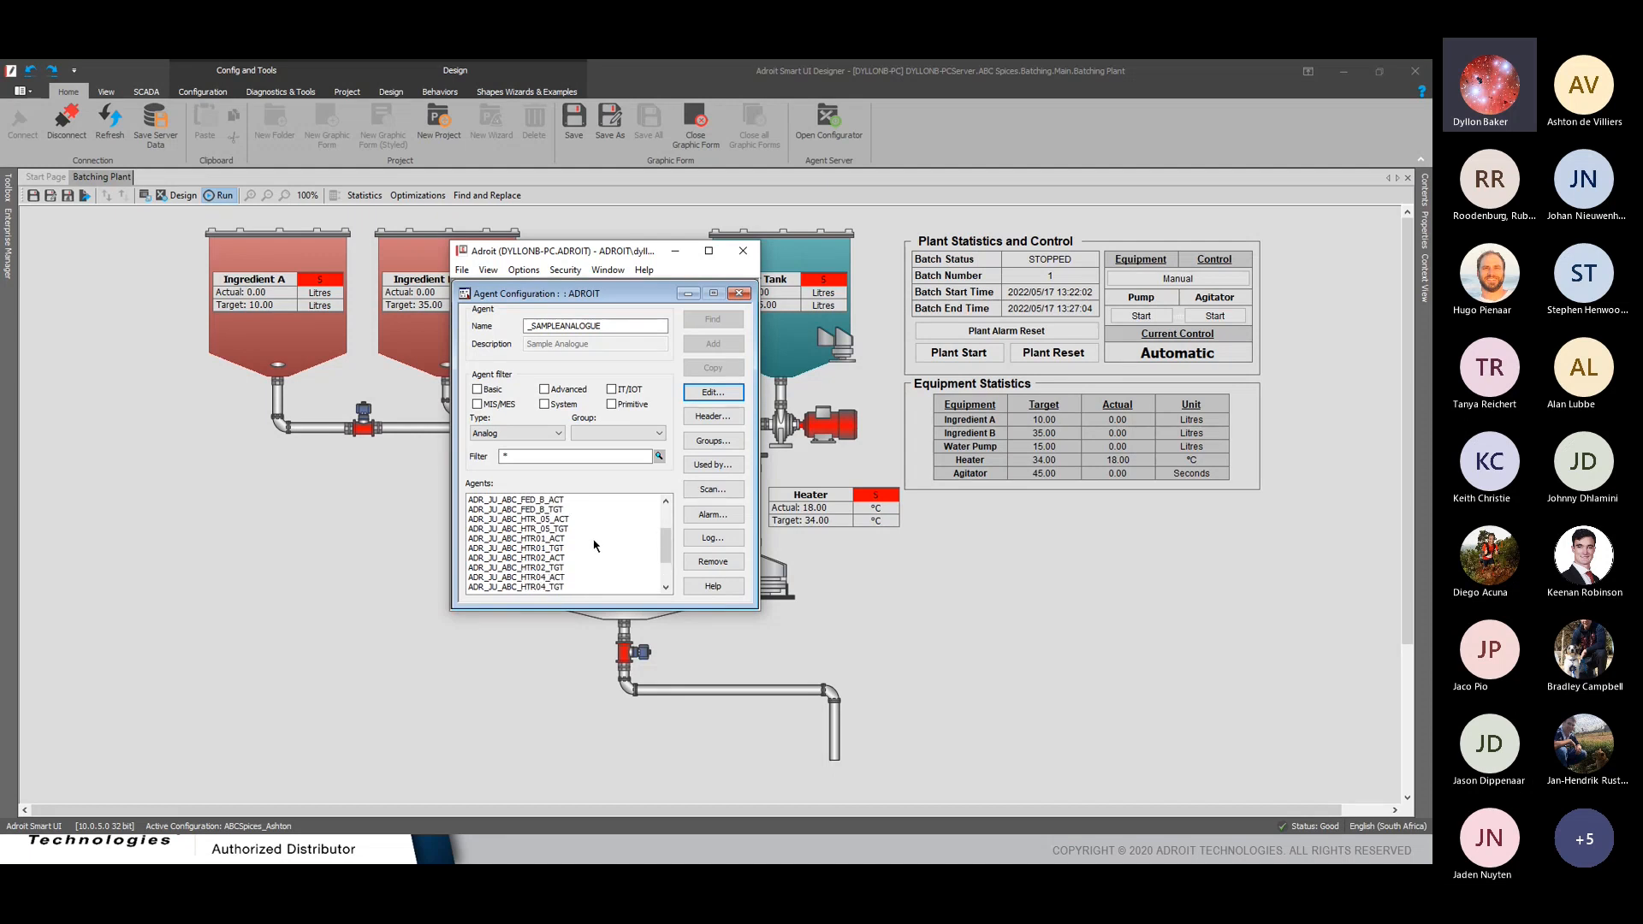
pyautogui.click(590, 520)
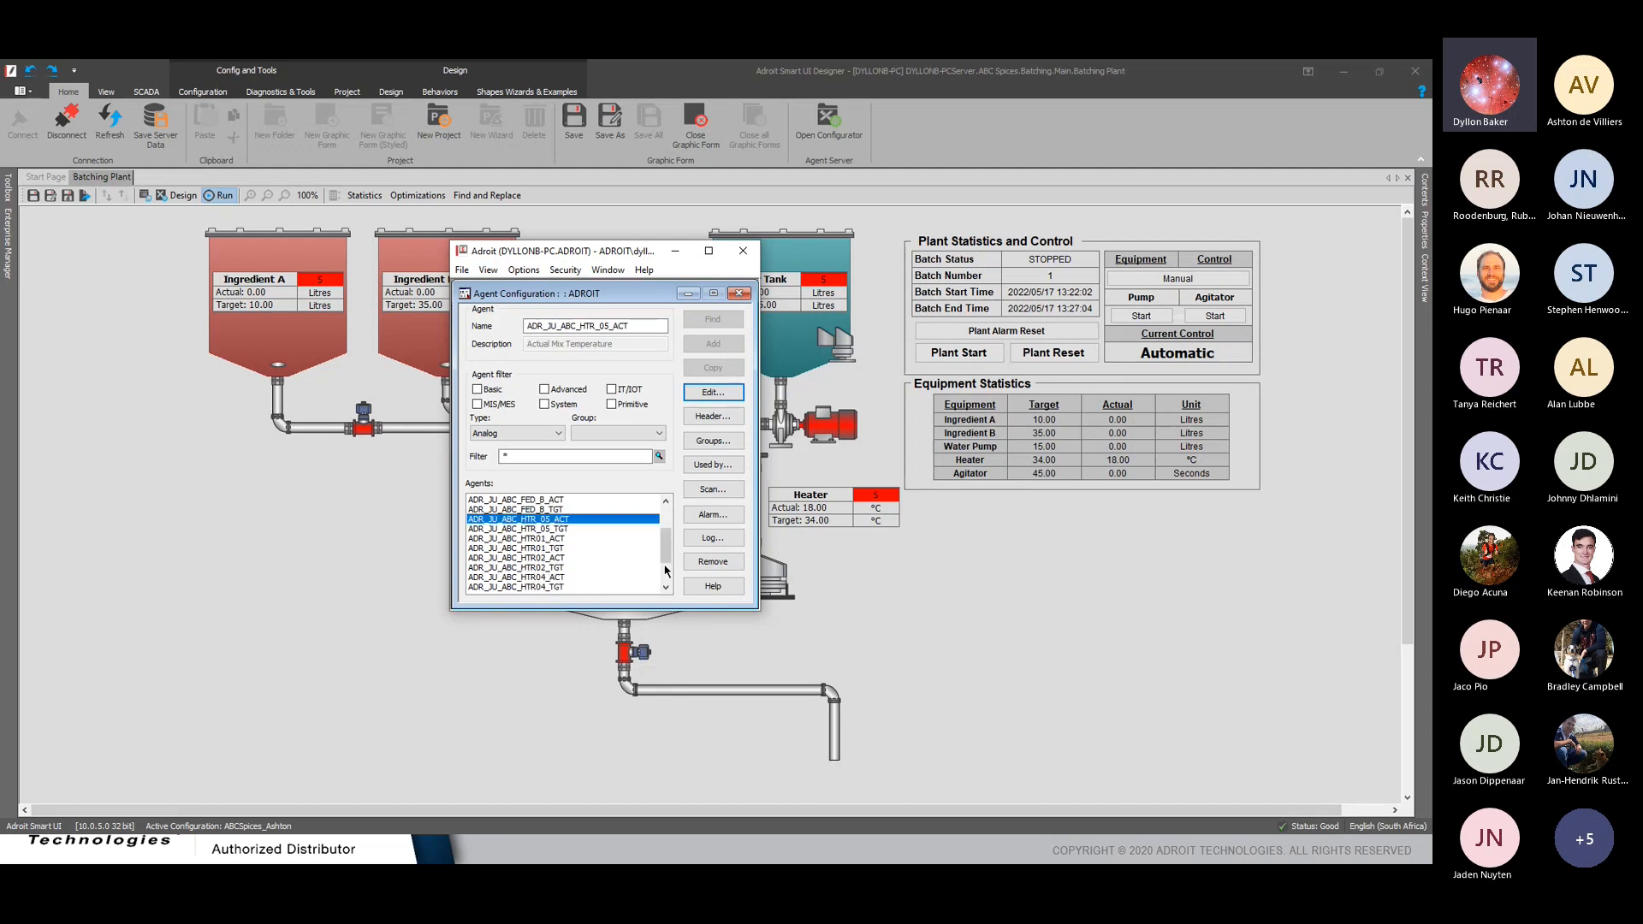
pyautogui.click(563, 527)
pyautogui.click(564, 521)
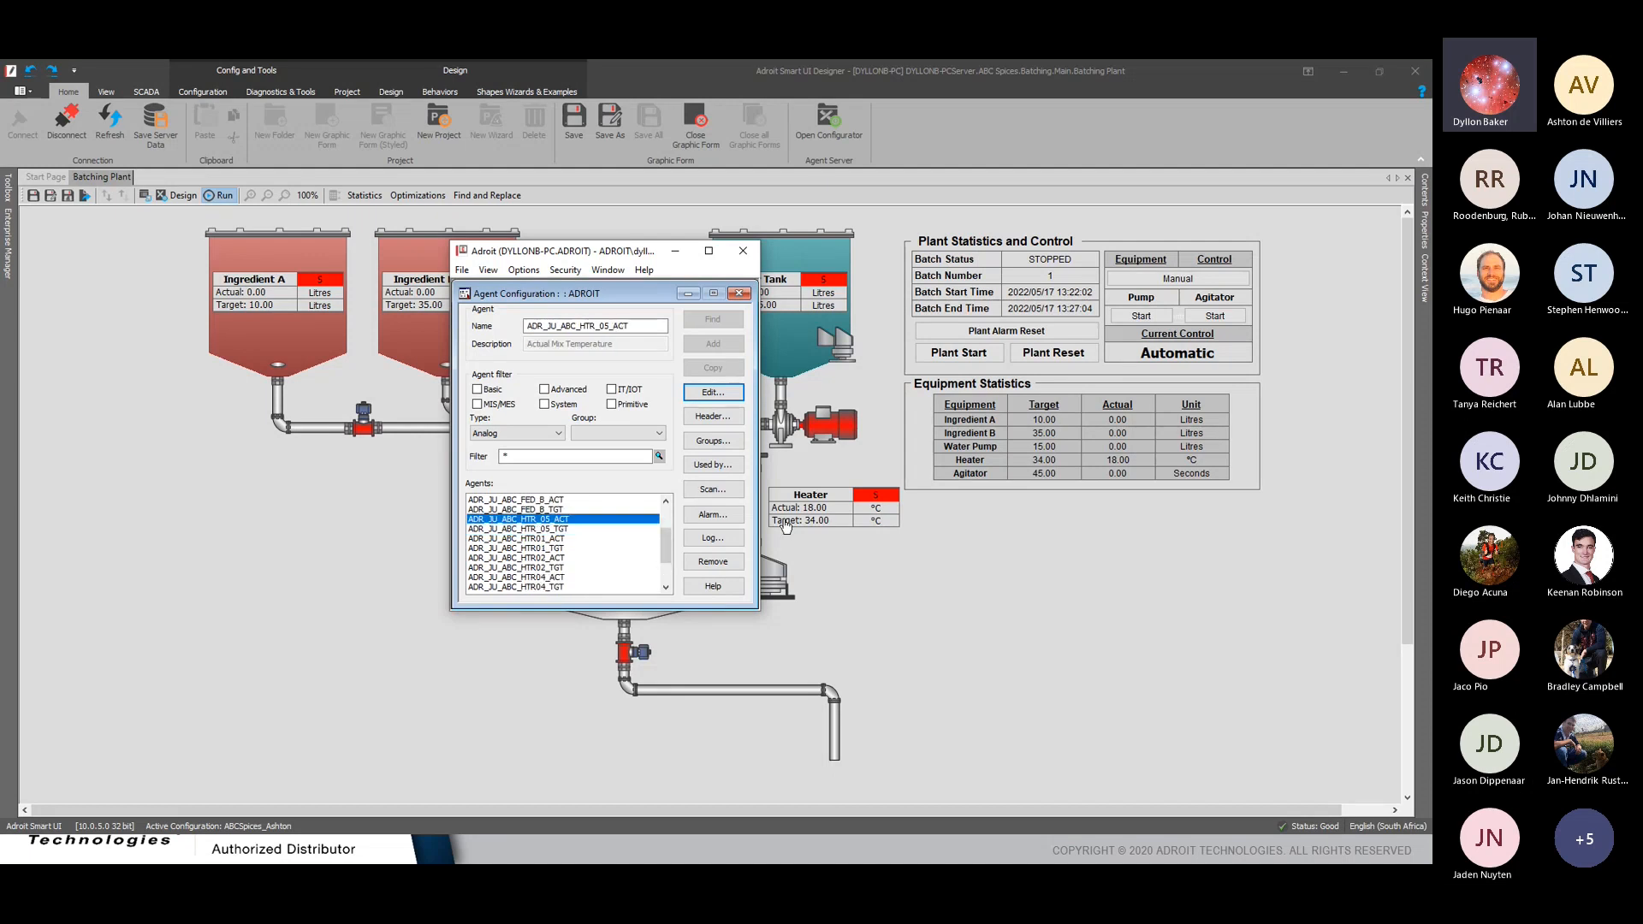
pyautogui.click(709, 490)
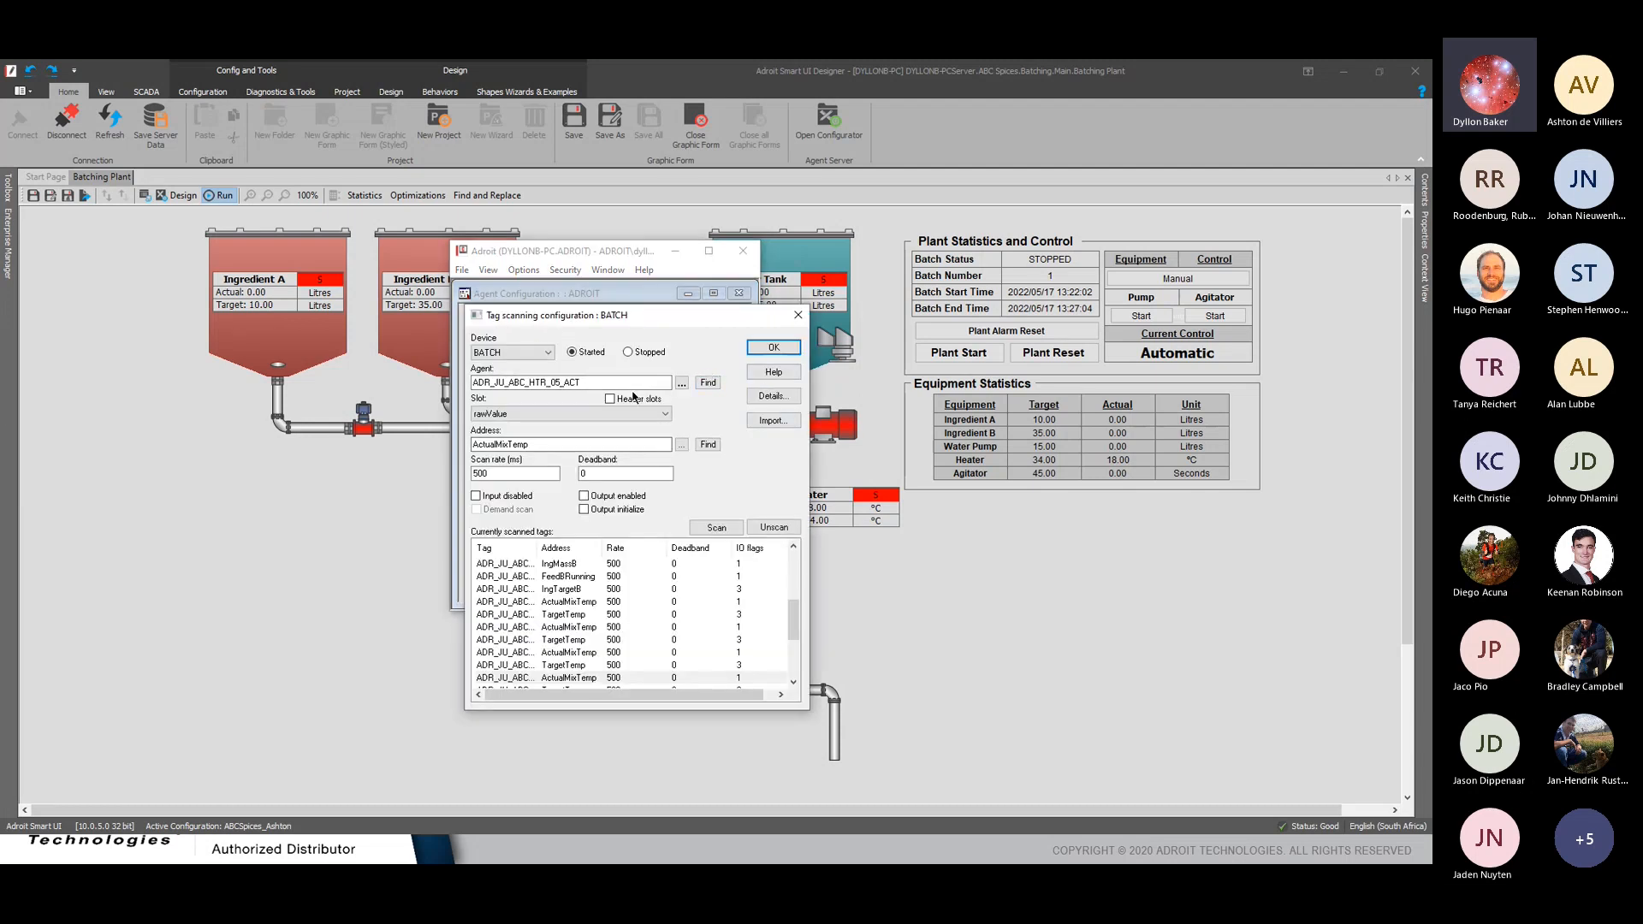
pyautogui.click(798, 314)
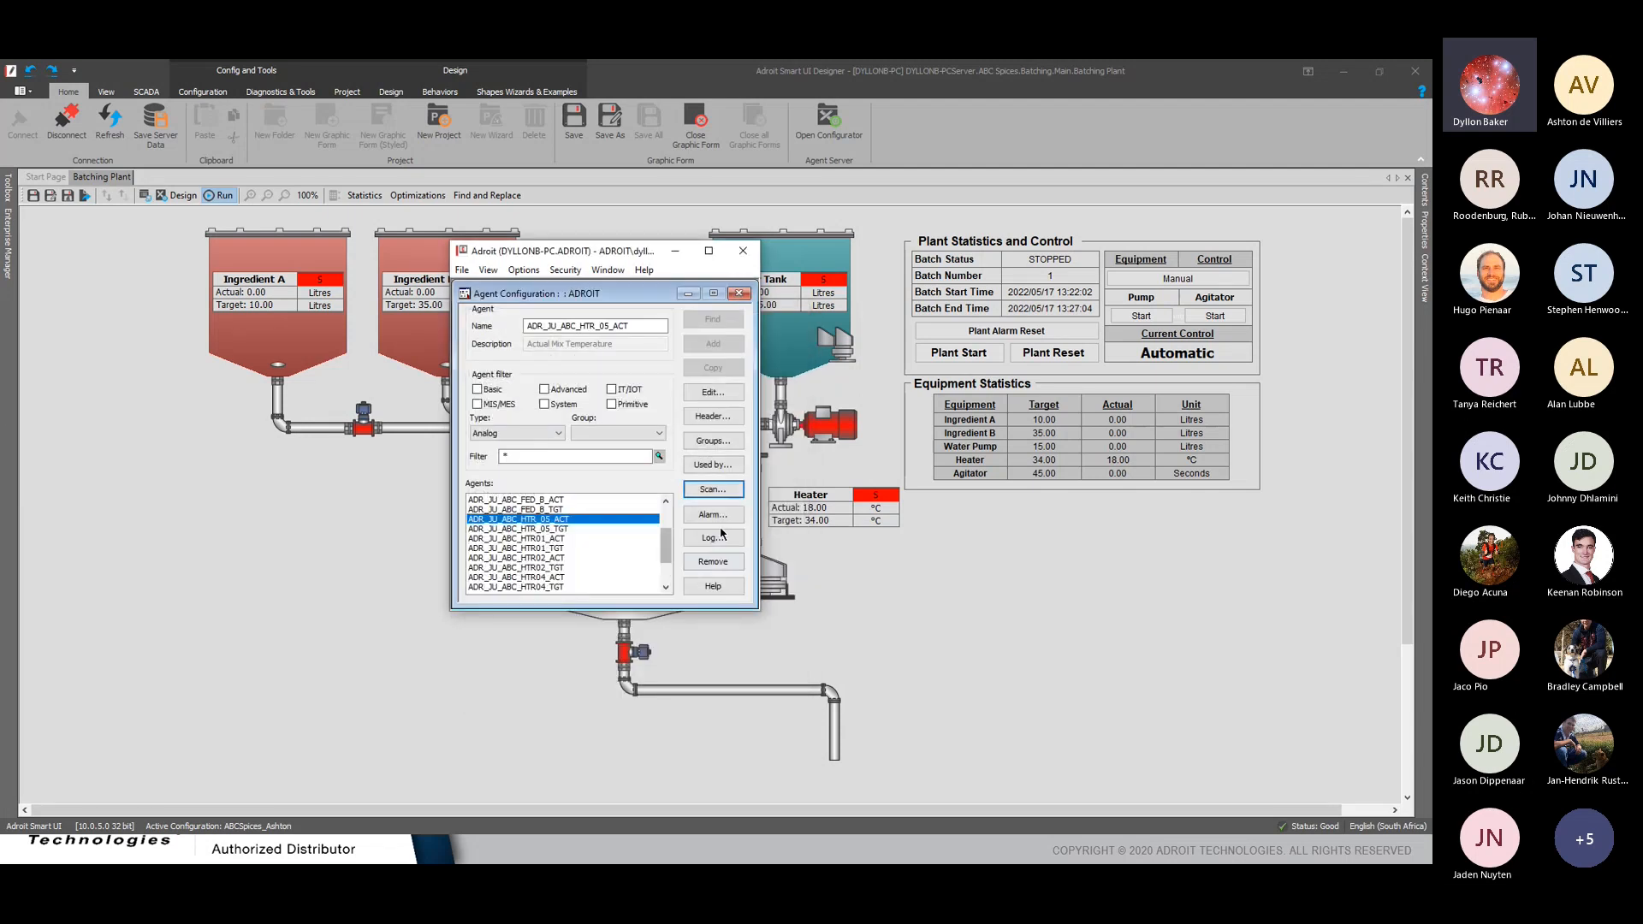
# Inspect the alarm and data logging configurations of the ADR_JU_ABC_HTR_05_ACT agent without changing them
pyautogui.click(718, 516)
pyautogui.click(801, 317)
pyautogui.click(712, 539)
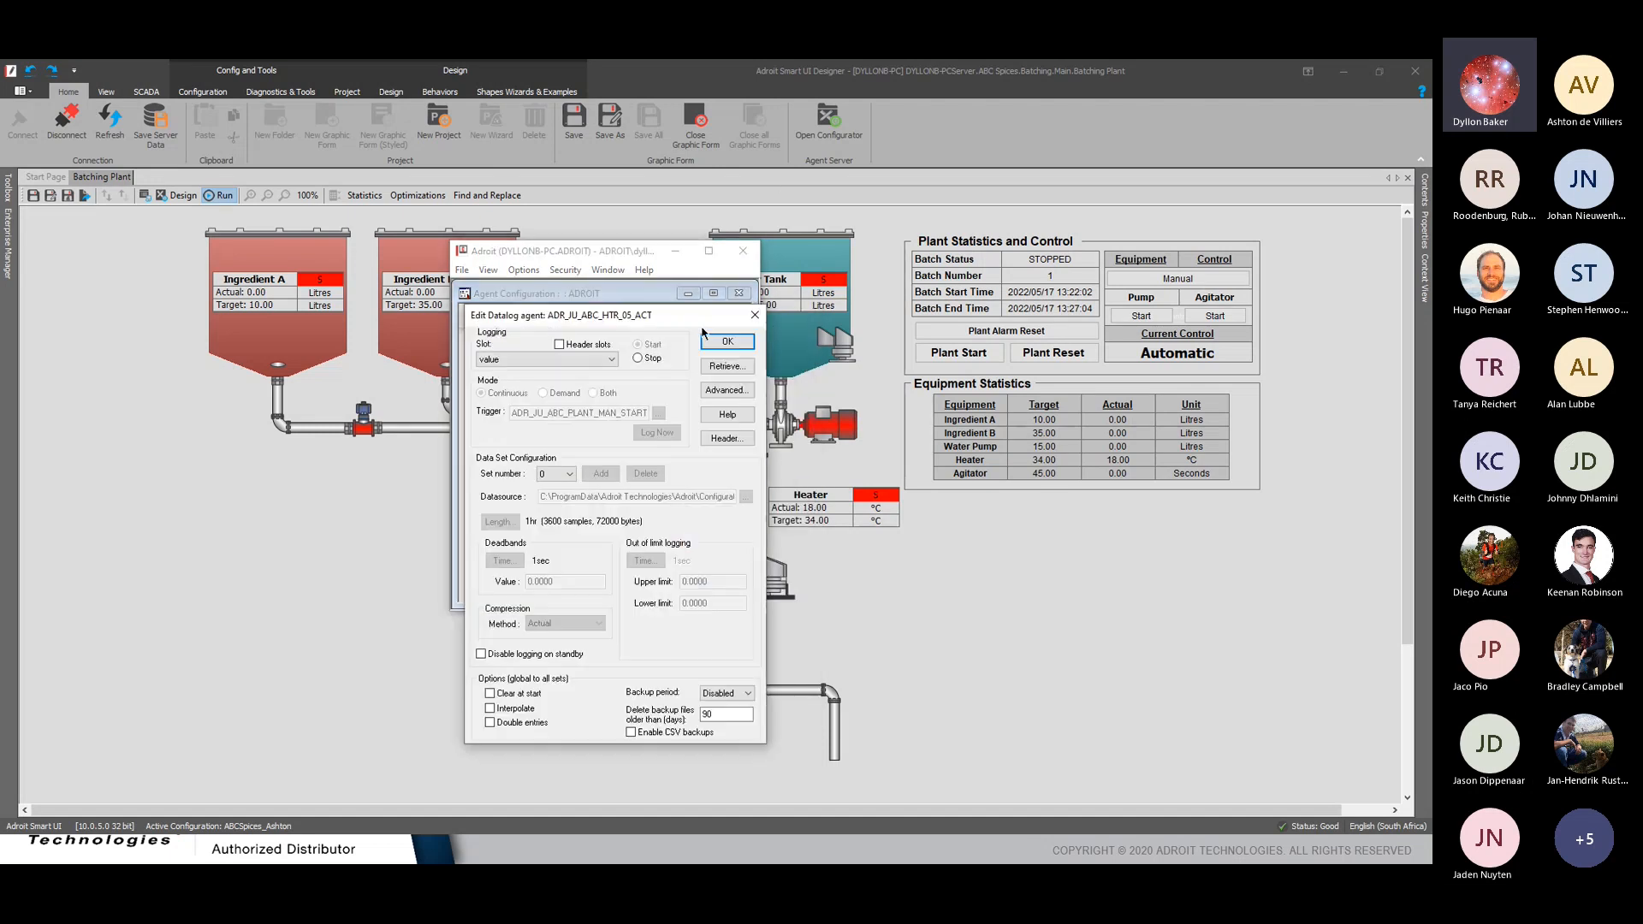
pyautogui.click(755, 316)
# List the DBLog agents, open ADR_JU_ABC_DB_LOG, and check its tag list for the HTR_05 tags
pyautogui.click(517, 433)
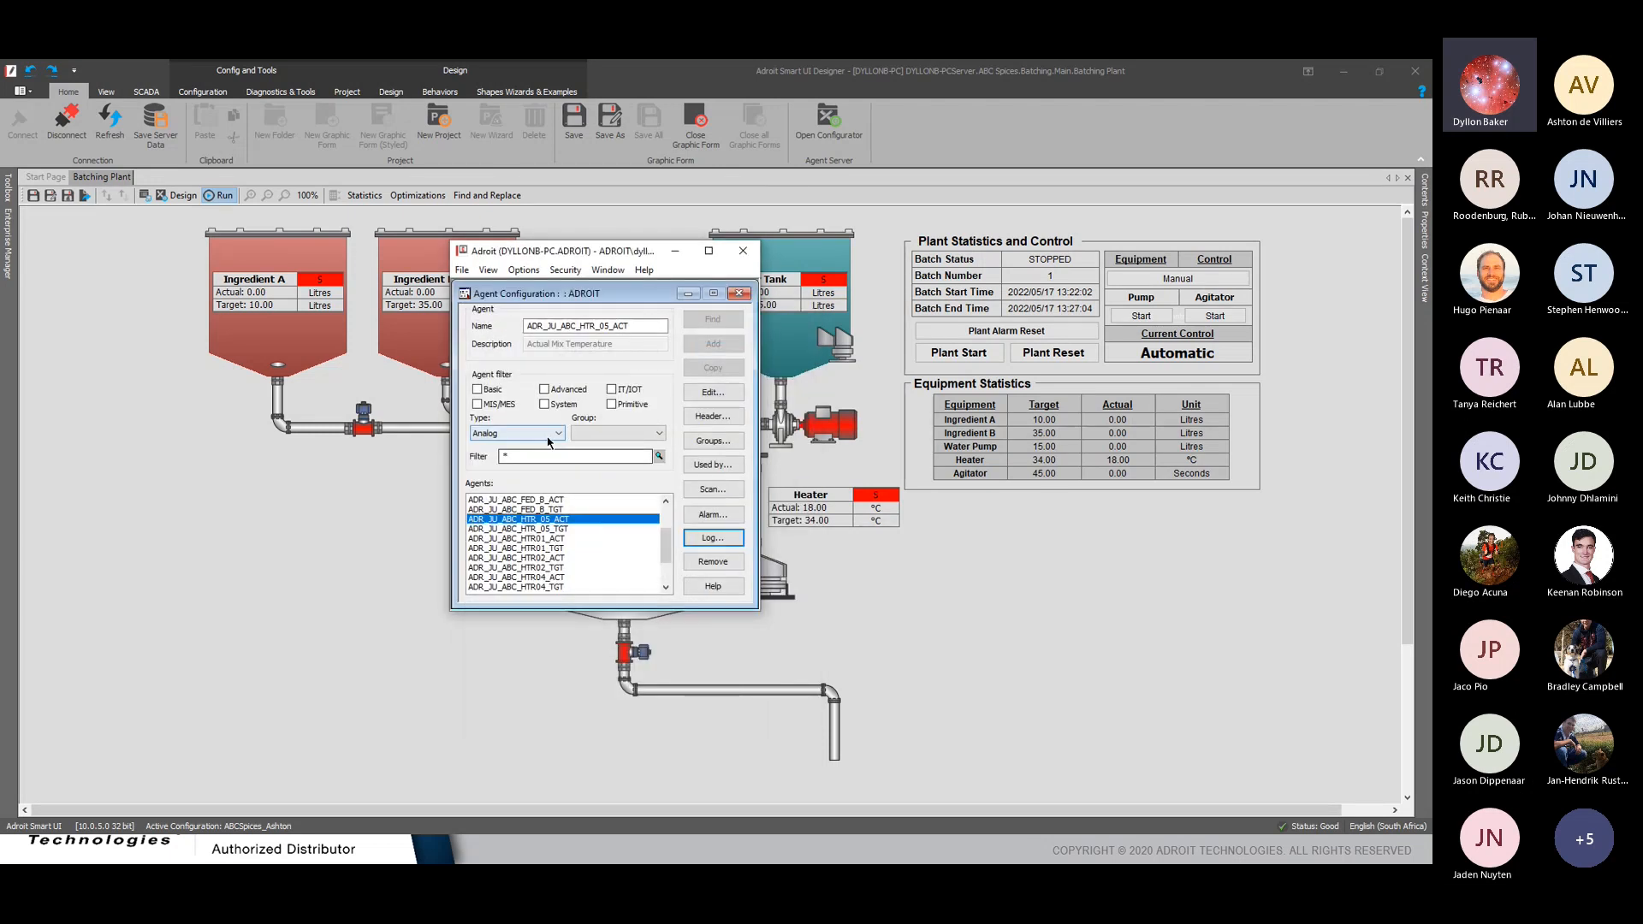
pyautogui.click(514, 554)
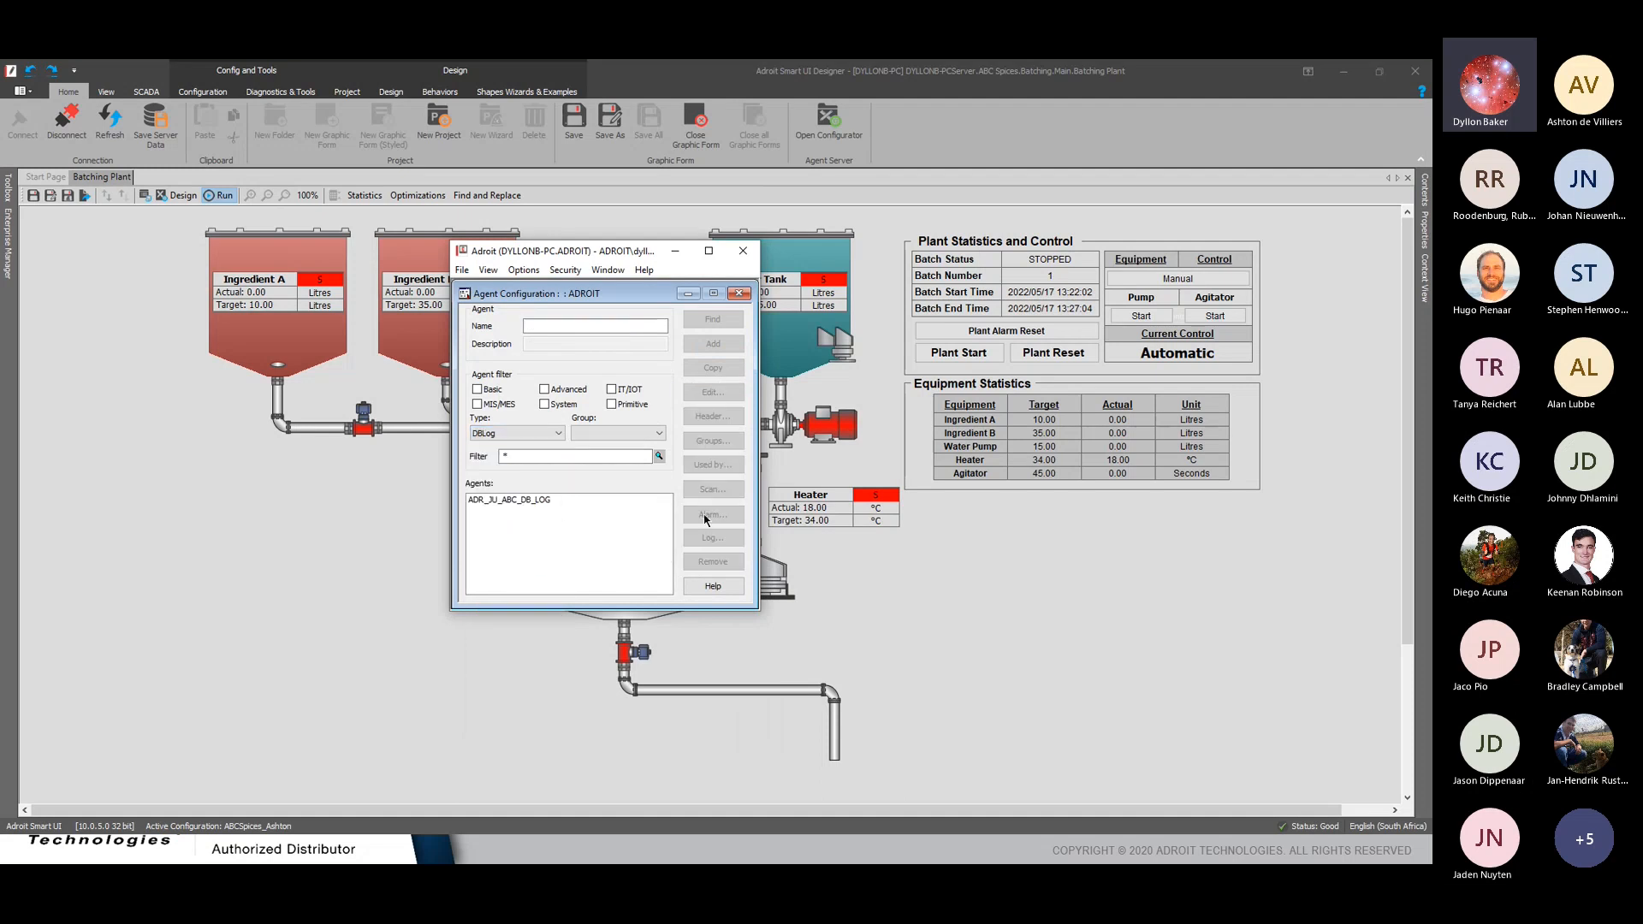
pyautogui.click(552, 502)
pyautogui.doubleClick(557, 506)
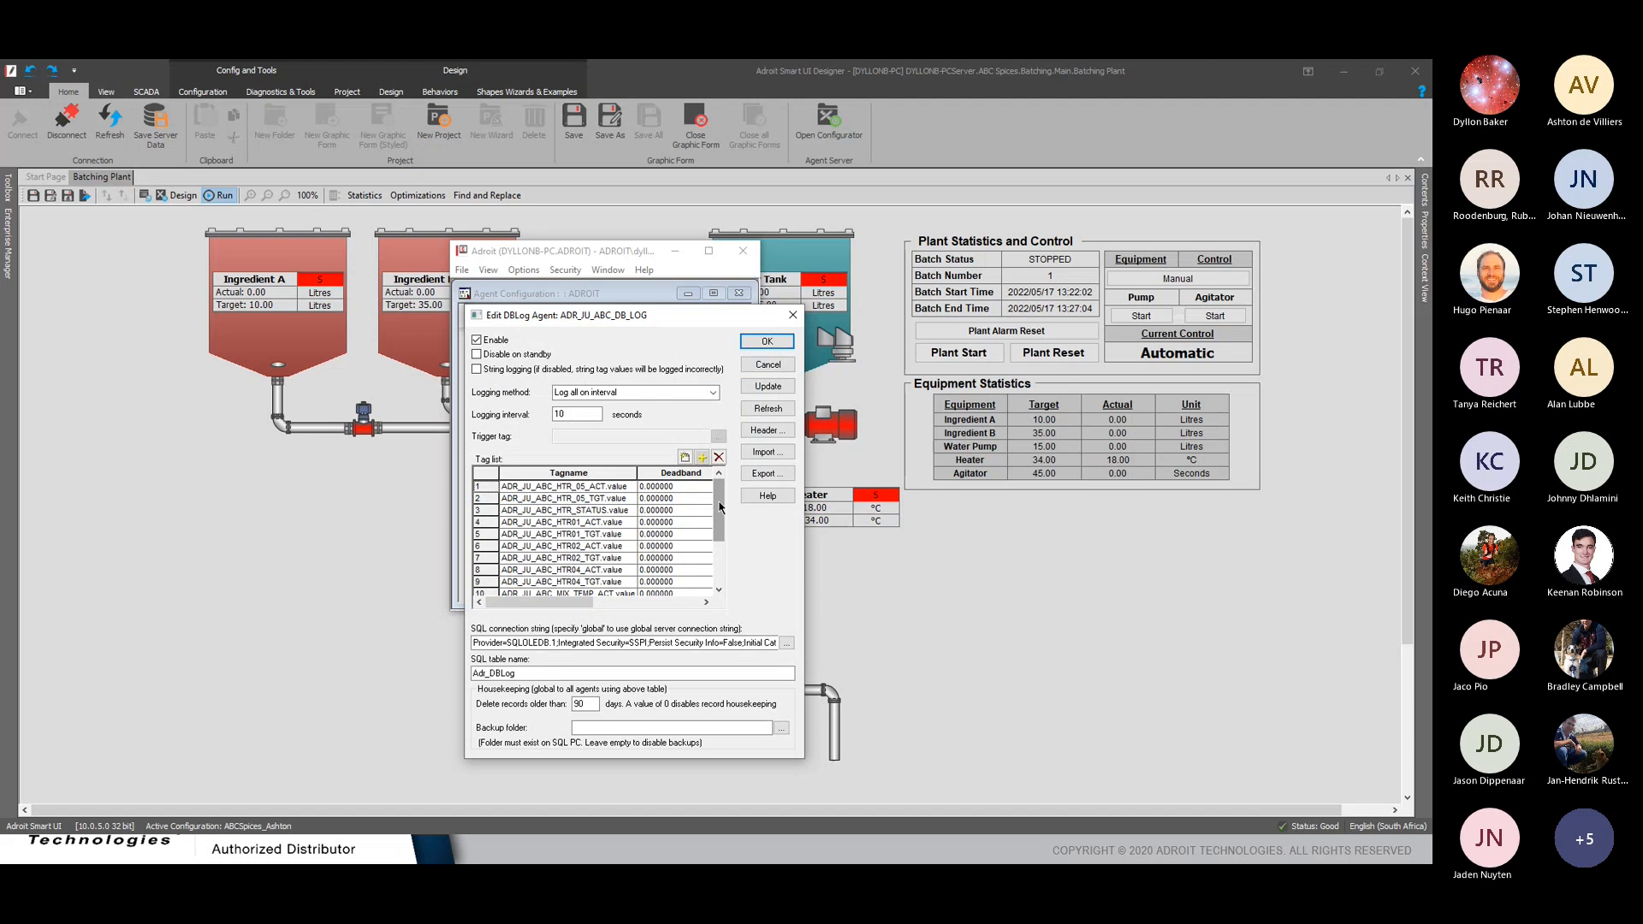
pyautogui.click(617, 490)
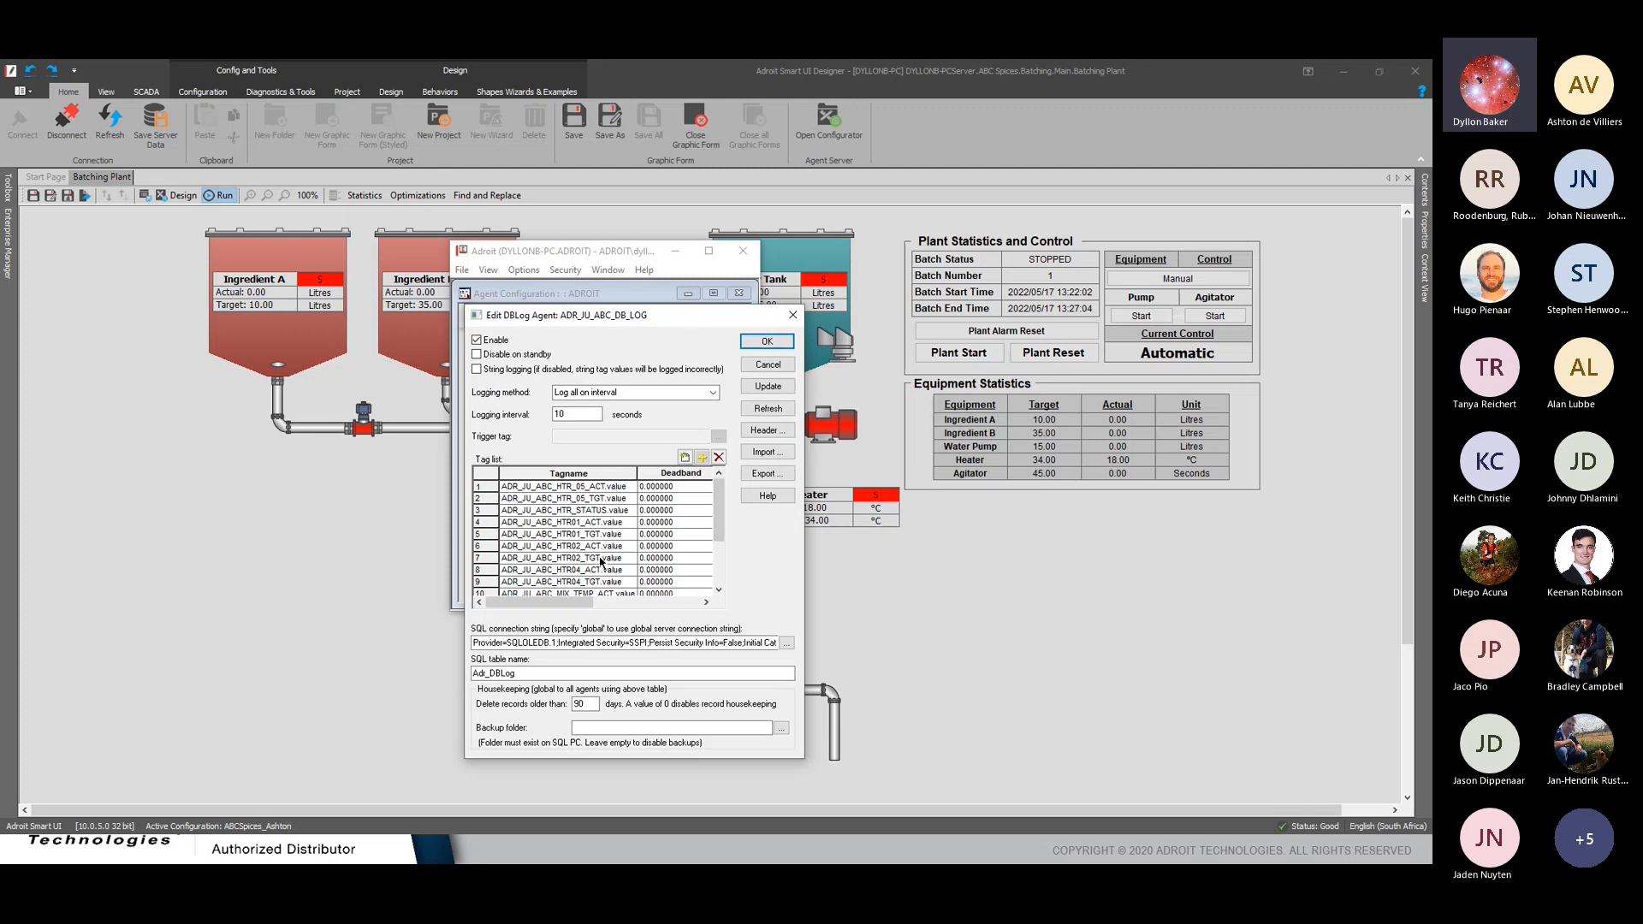
# Review the SQL connection string, table name and record housekeeping of the ADR_JU_ABC_DB_LOG agent, and close its settings
pyautogui.moveTo(550, 644); pyautogui.dragTo(712, 643)
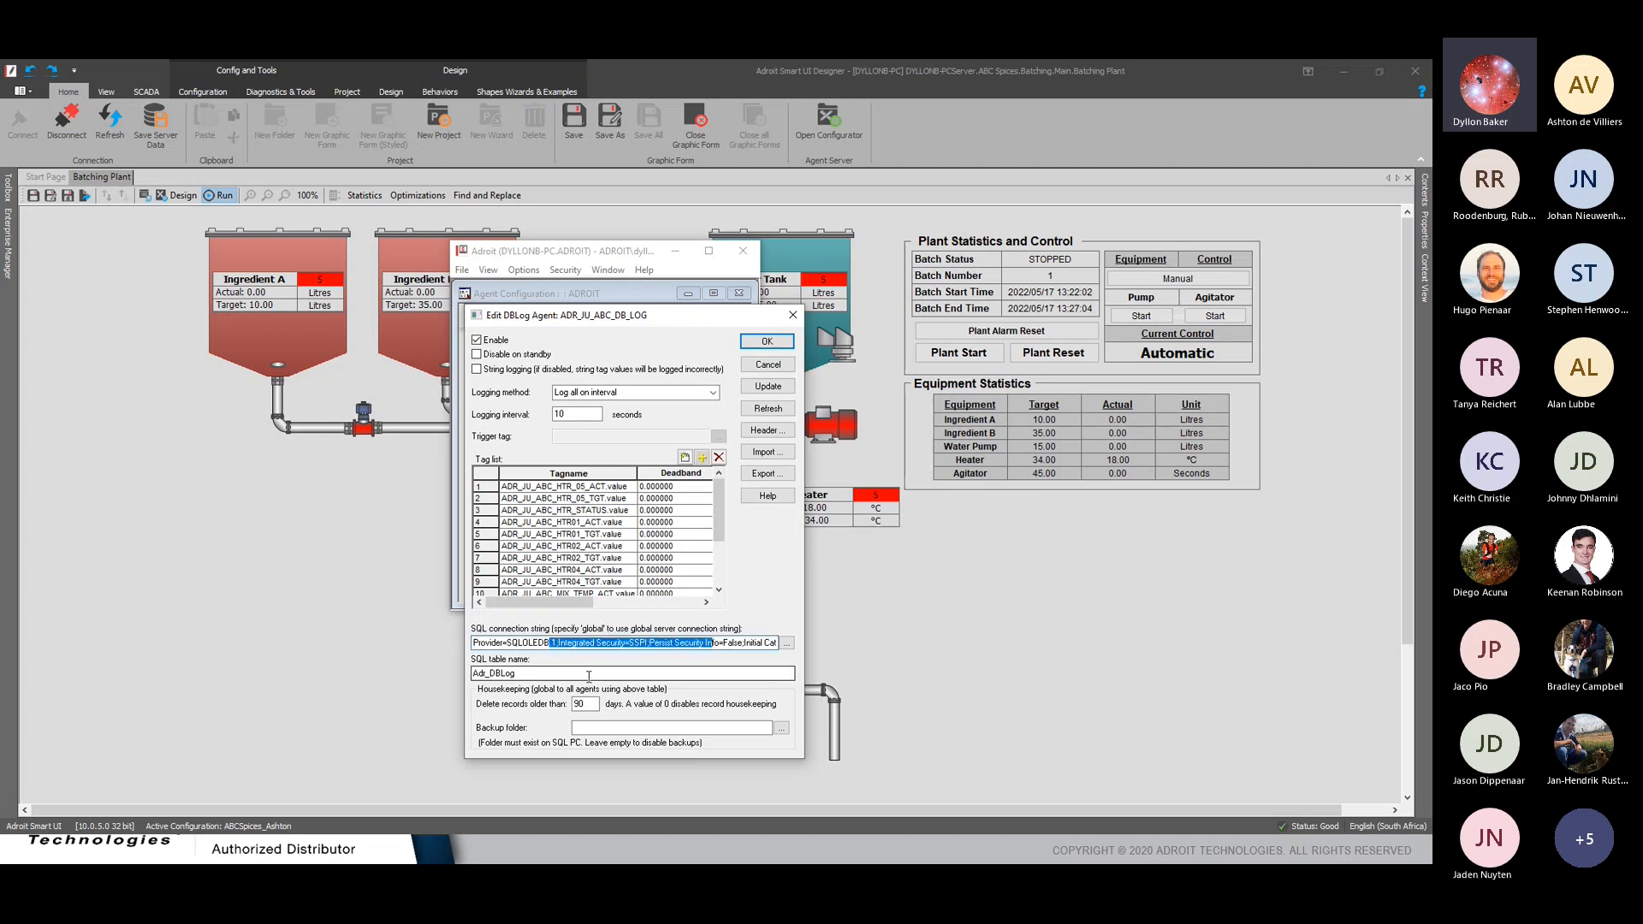
pyautogui.doubleClick(589, 675)
pyautogui.doubleClick(596, 705)
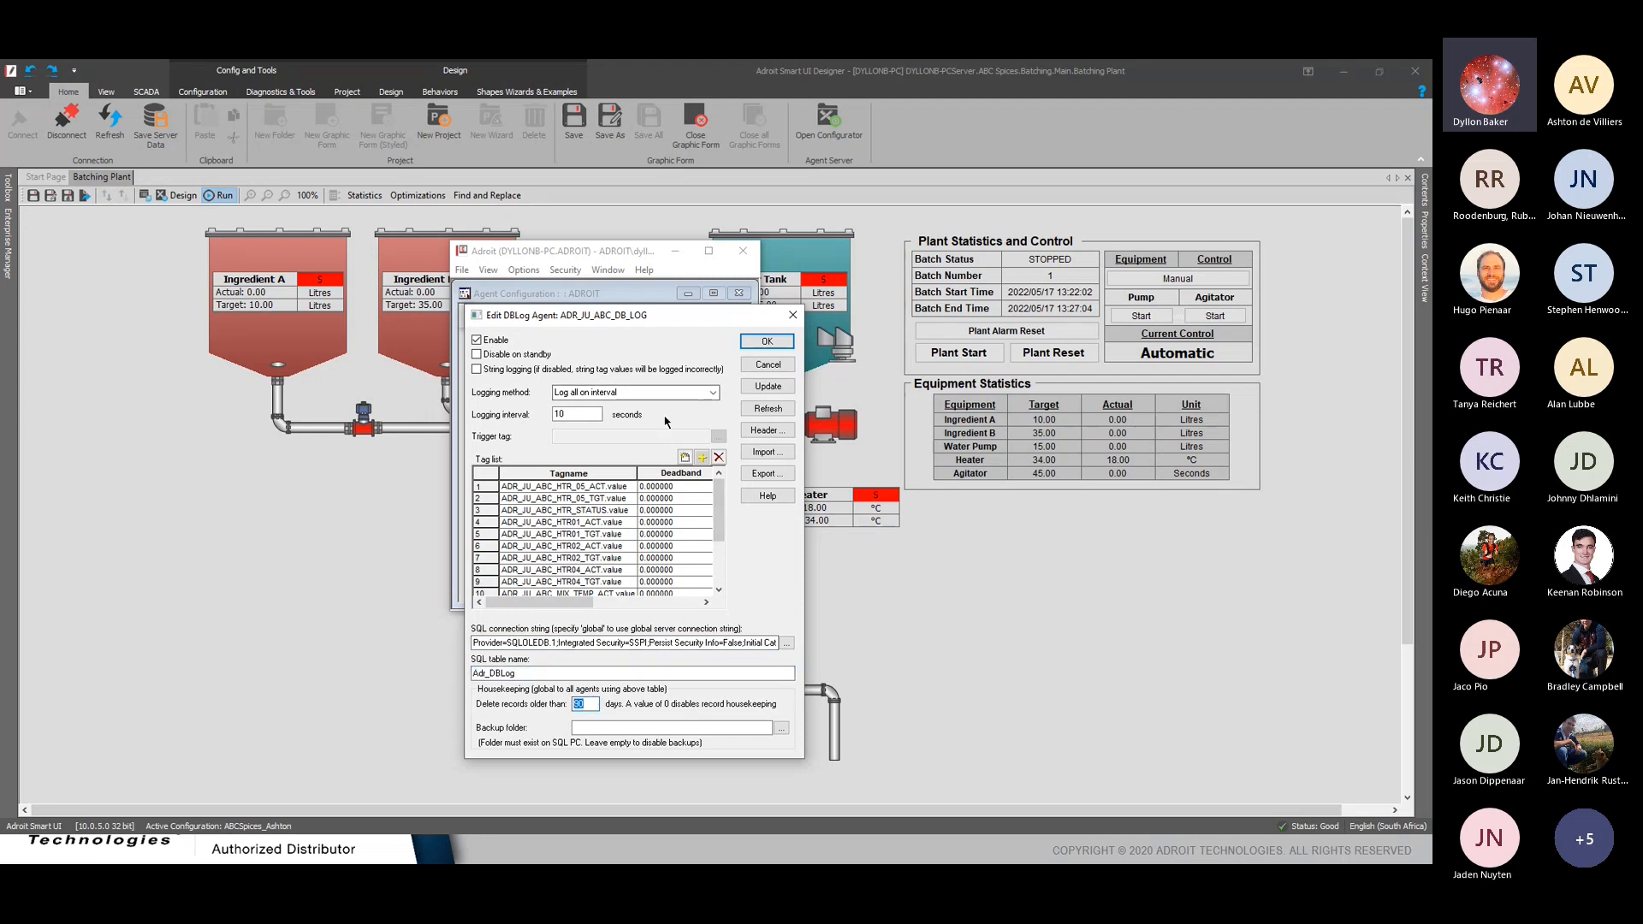
pyautogui.click(581, 487)
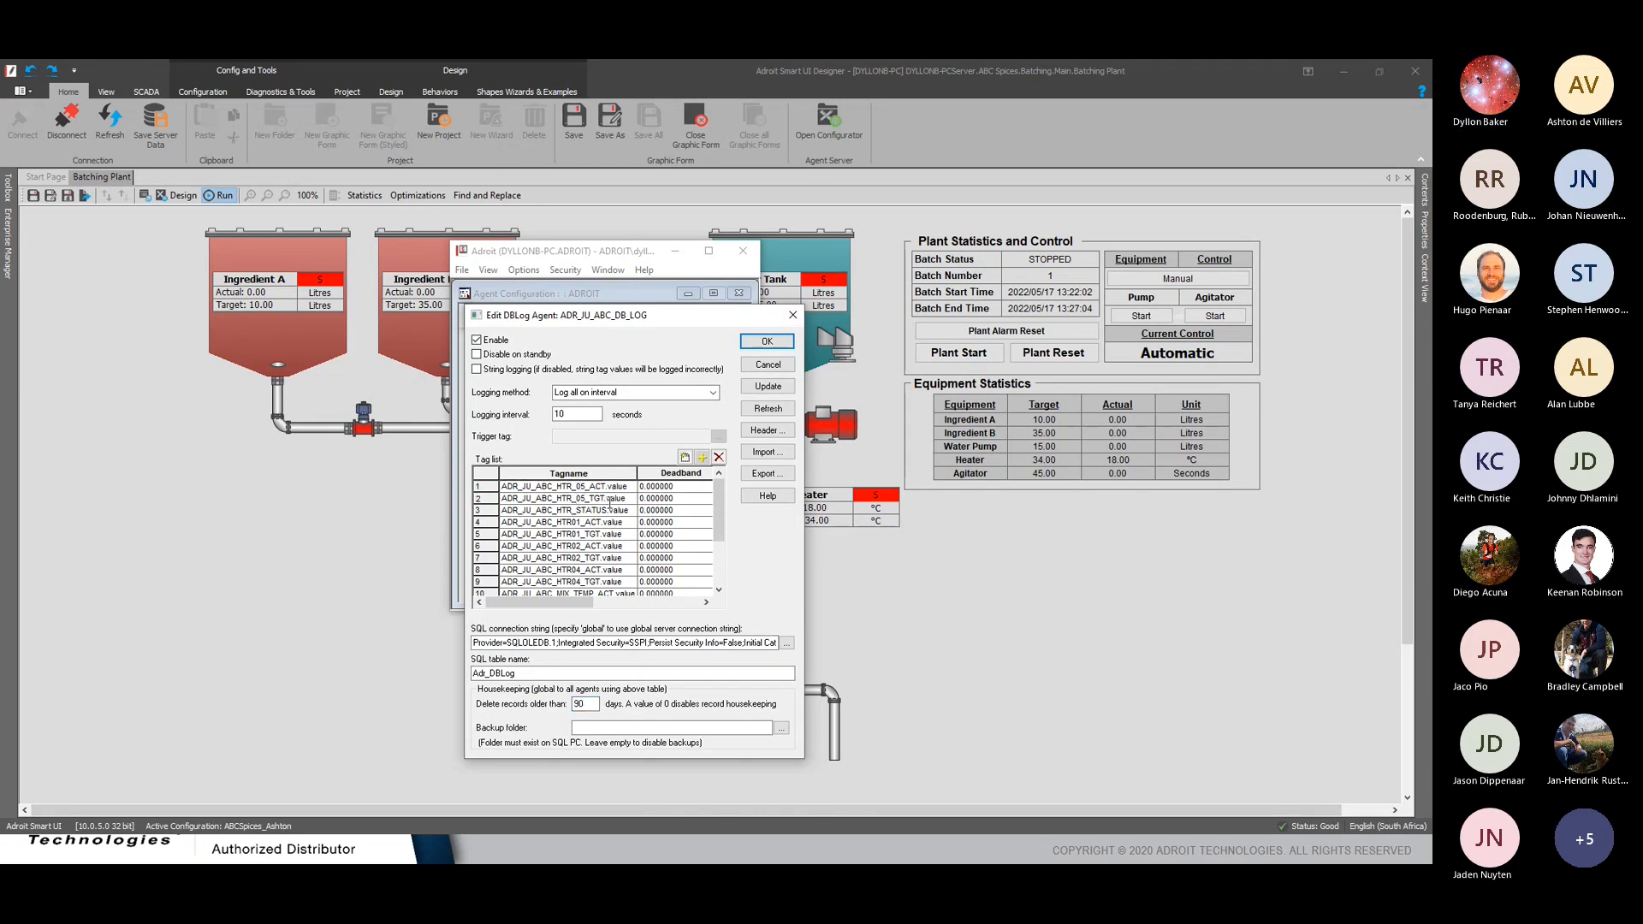
pyautogui.click(766, 341)
# List the Expression agents, and inspect the variables and expression of the HTR_05_STATUS agent
pyautogui.click(517, 433)
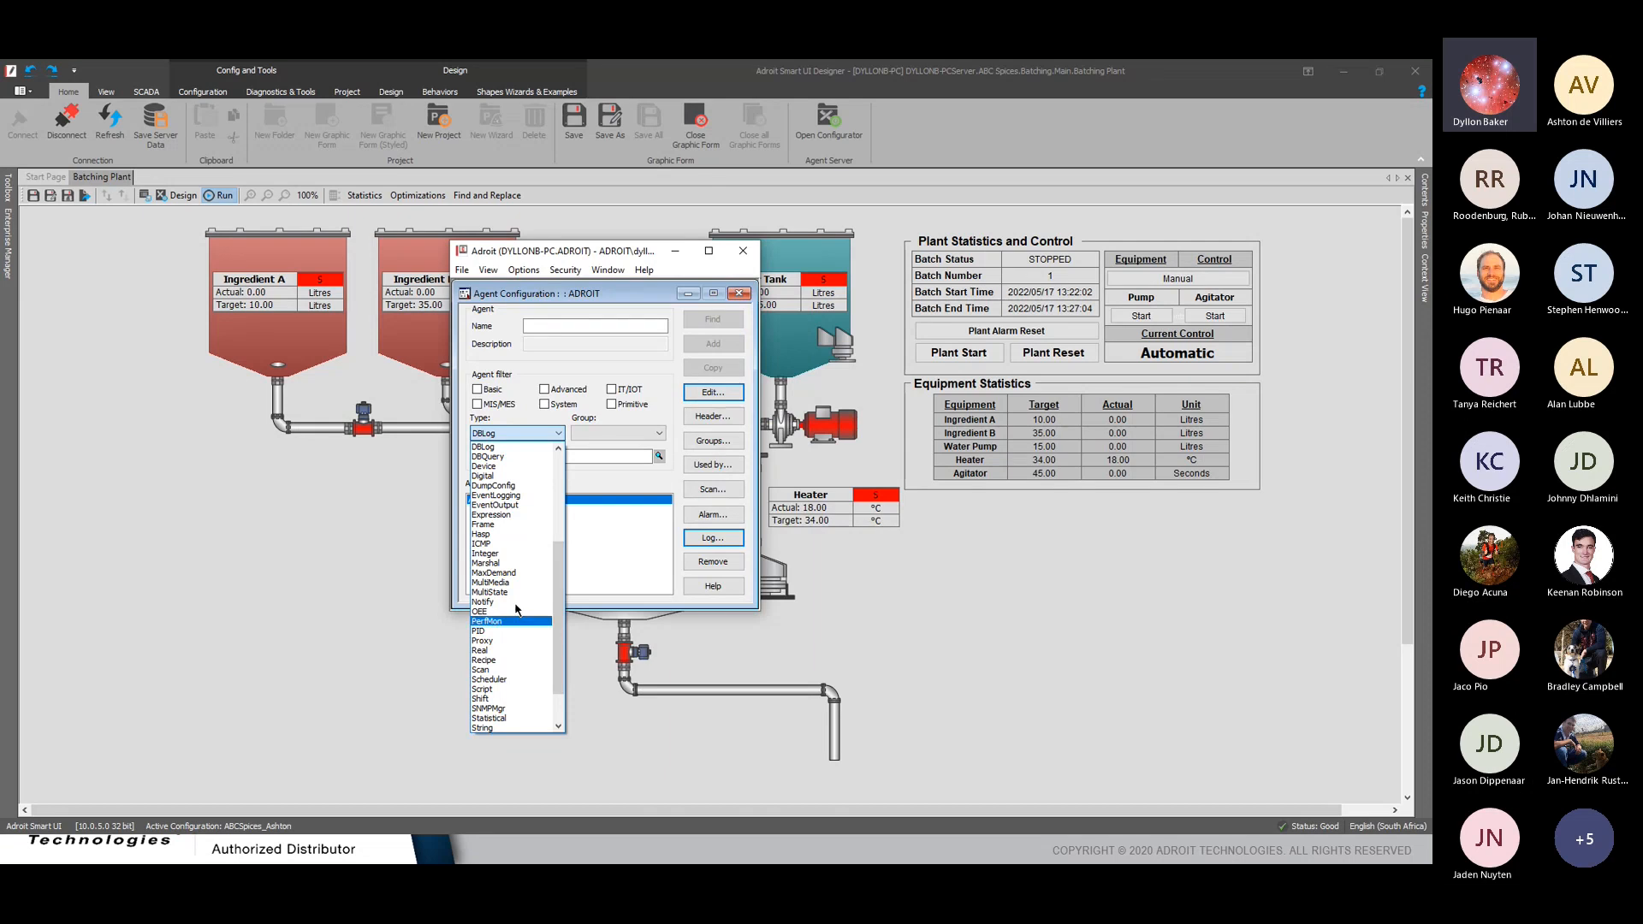
pyautogui.click(517, 514)
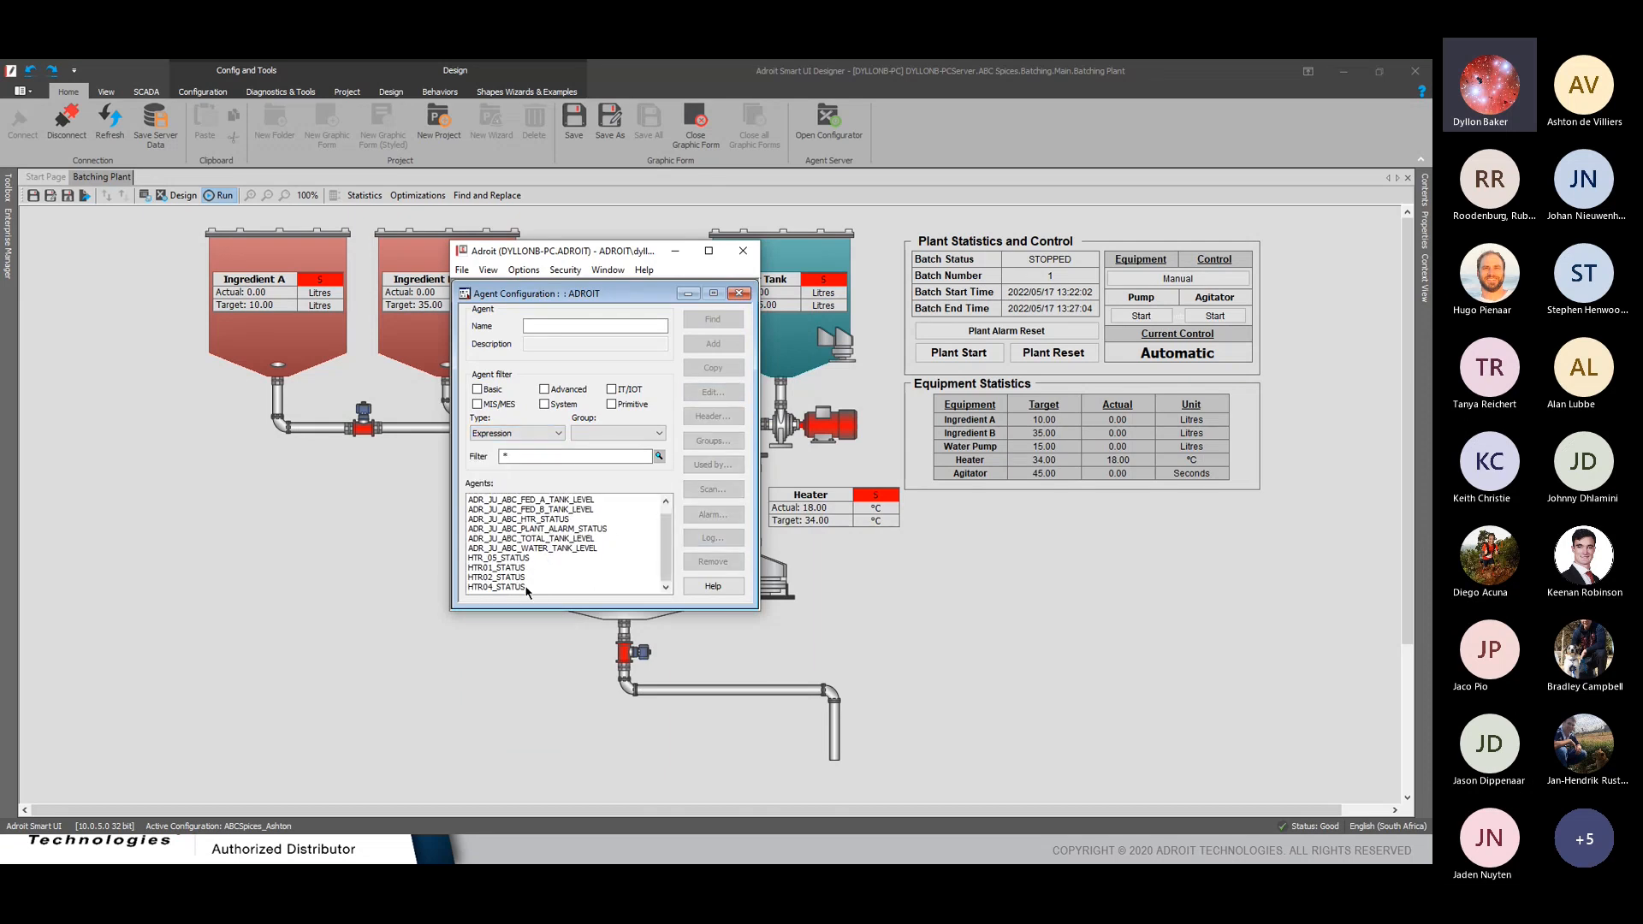
pyautogui.click(526, 587)
pyautogui.click(516, 566)
pyautogui.click(518, 558)
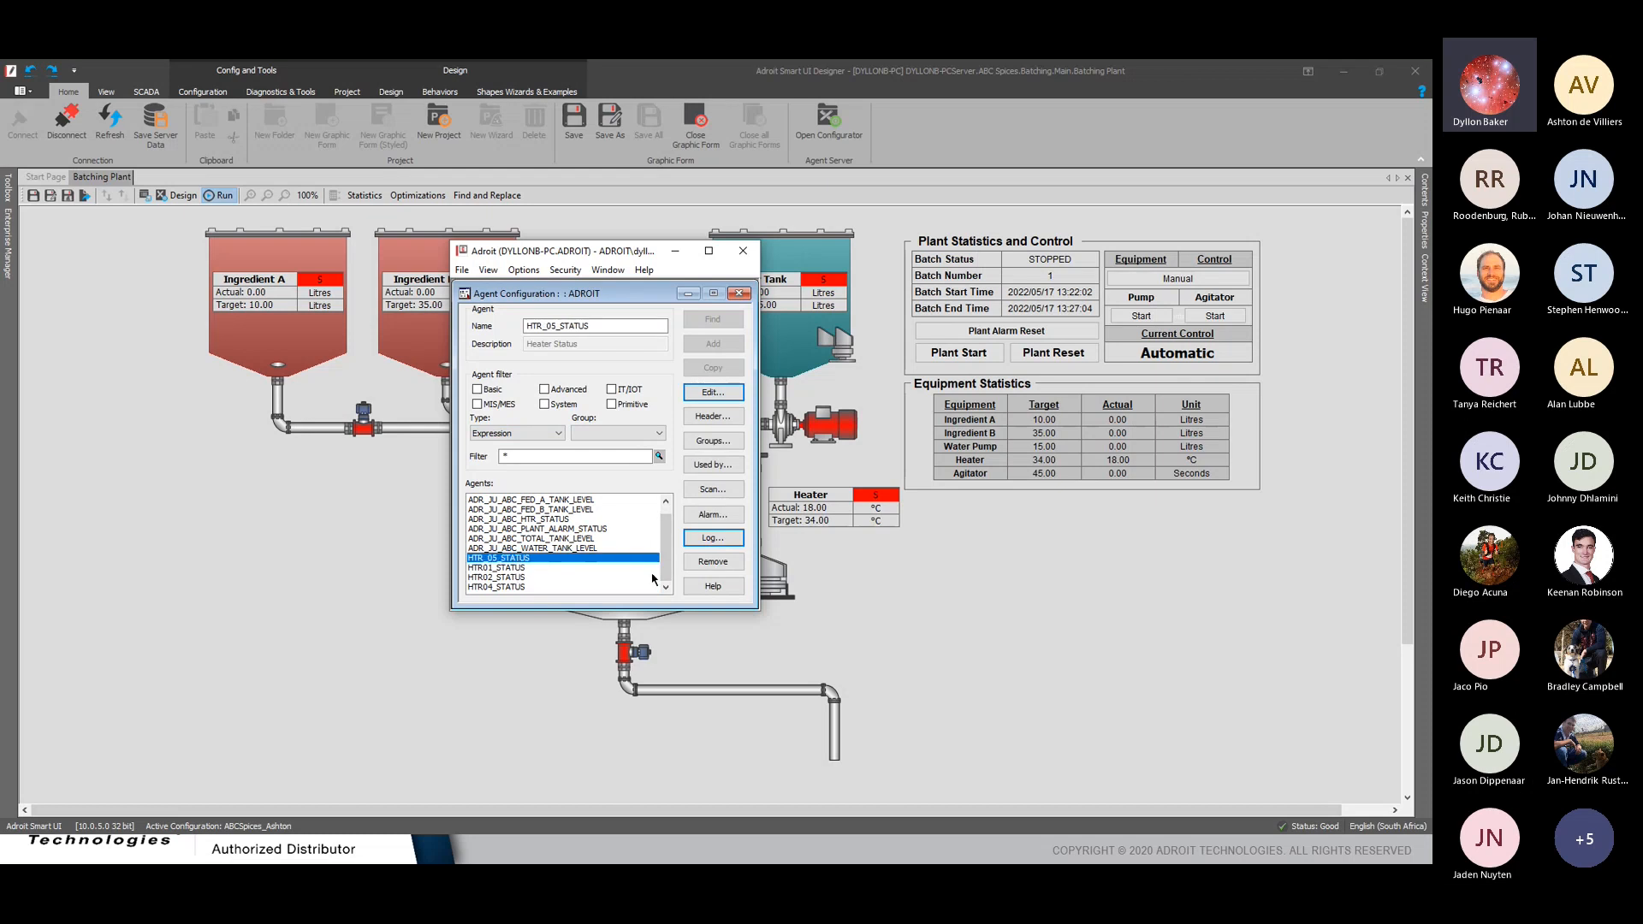
pyautogui.doubleClick(542, 559)
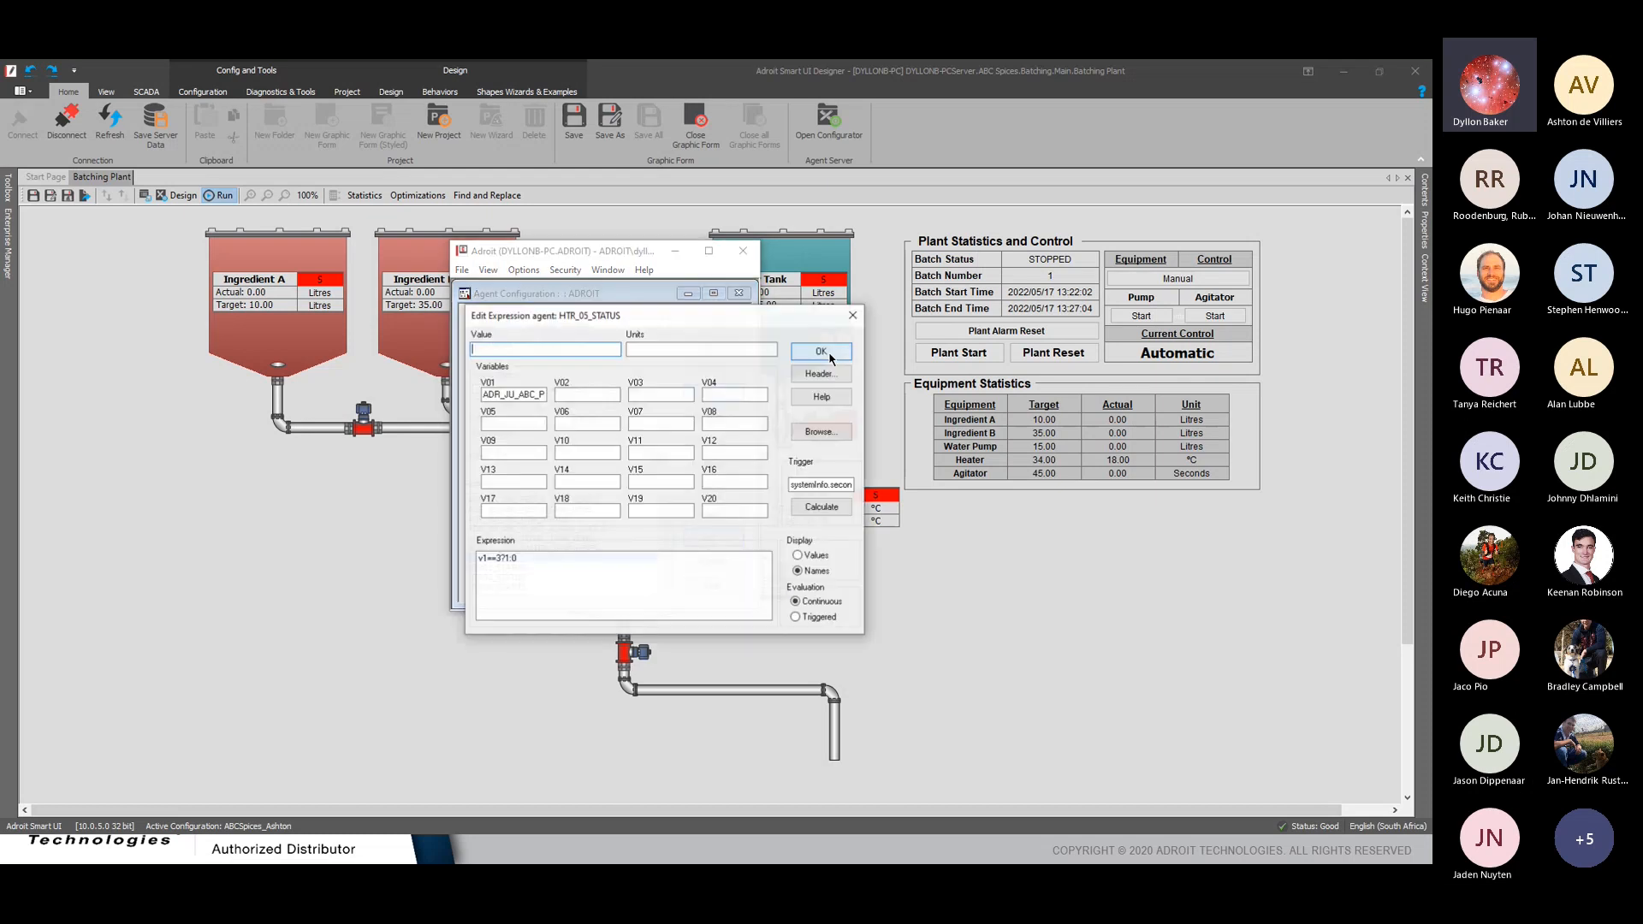
pyautogui.click(577, 394)
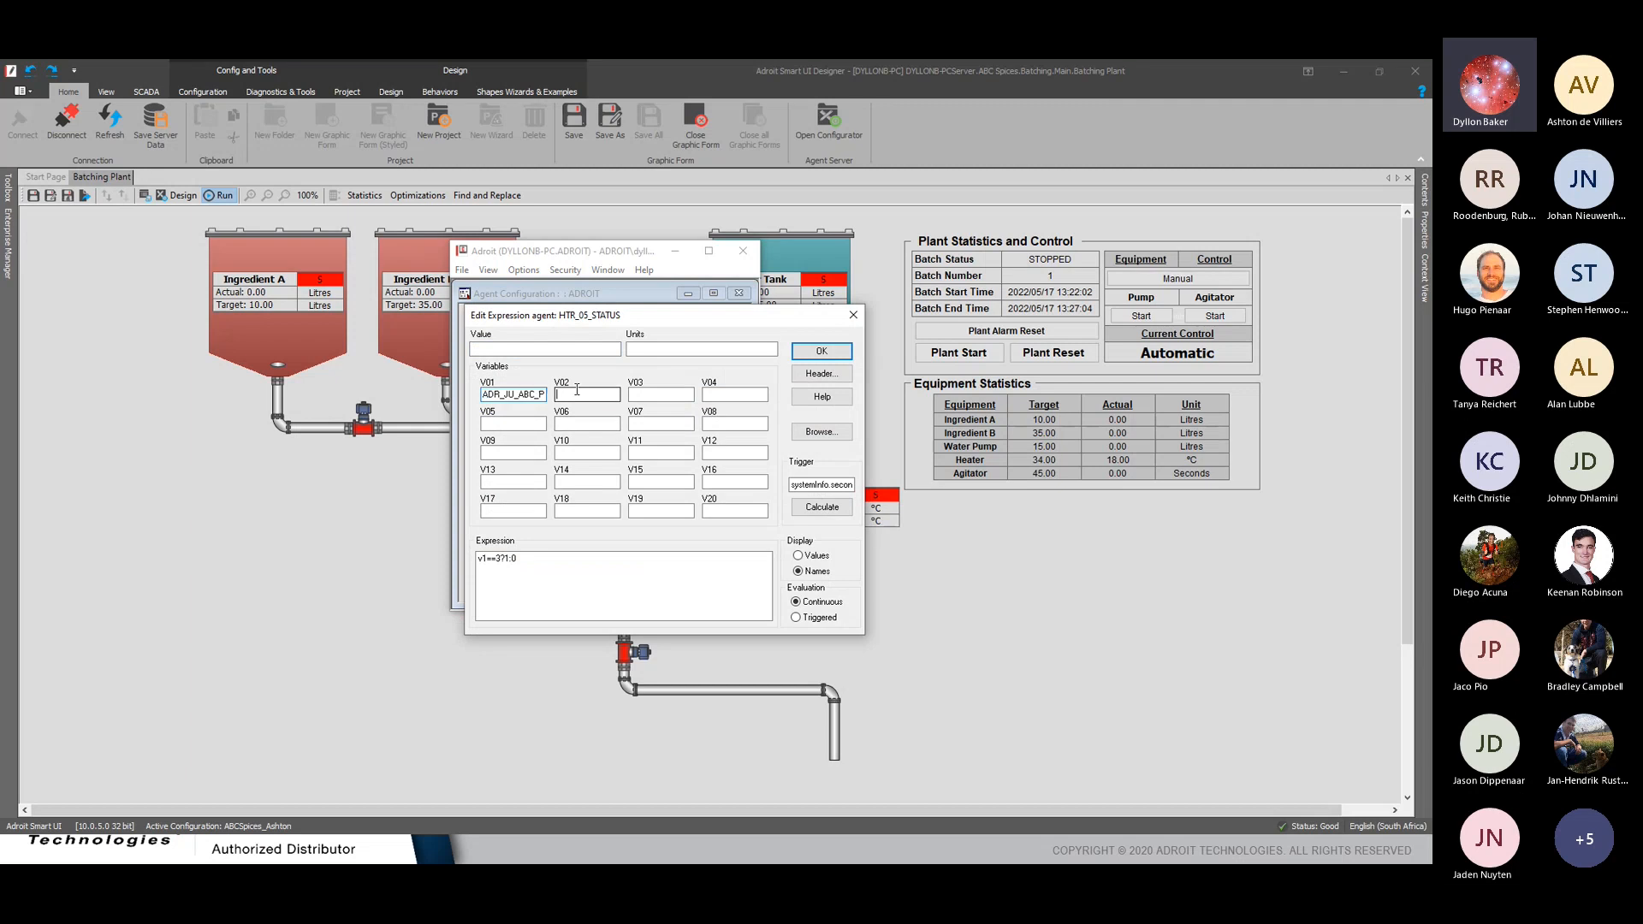
pyautogui.click(853, 316)
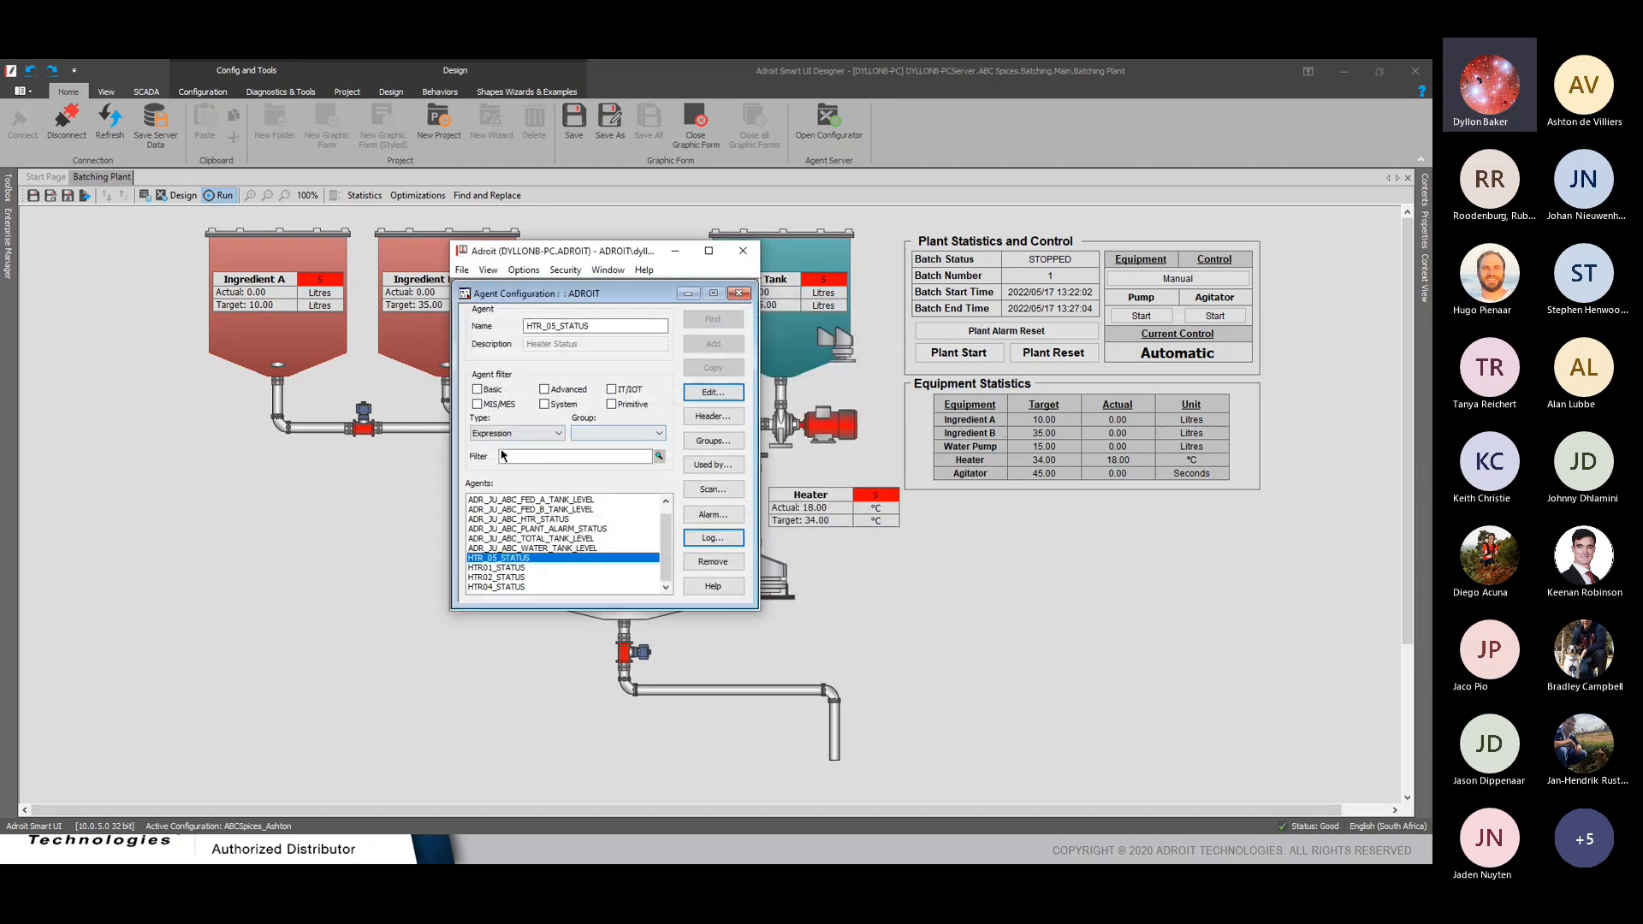
# Close the agent configuration and save any changes
pyautogui.click(550, 435)
pyautogui.click(550, 435)
pyautogui.click(740, 257)
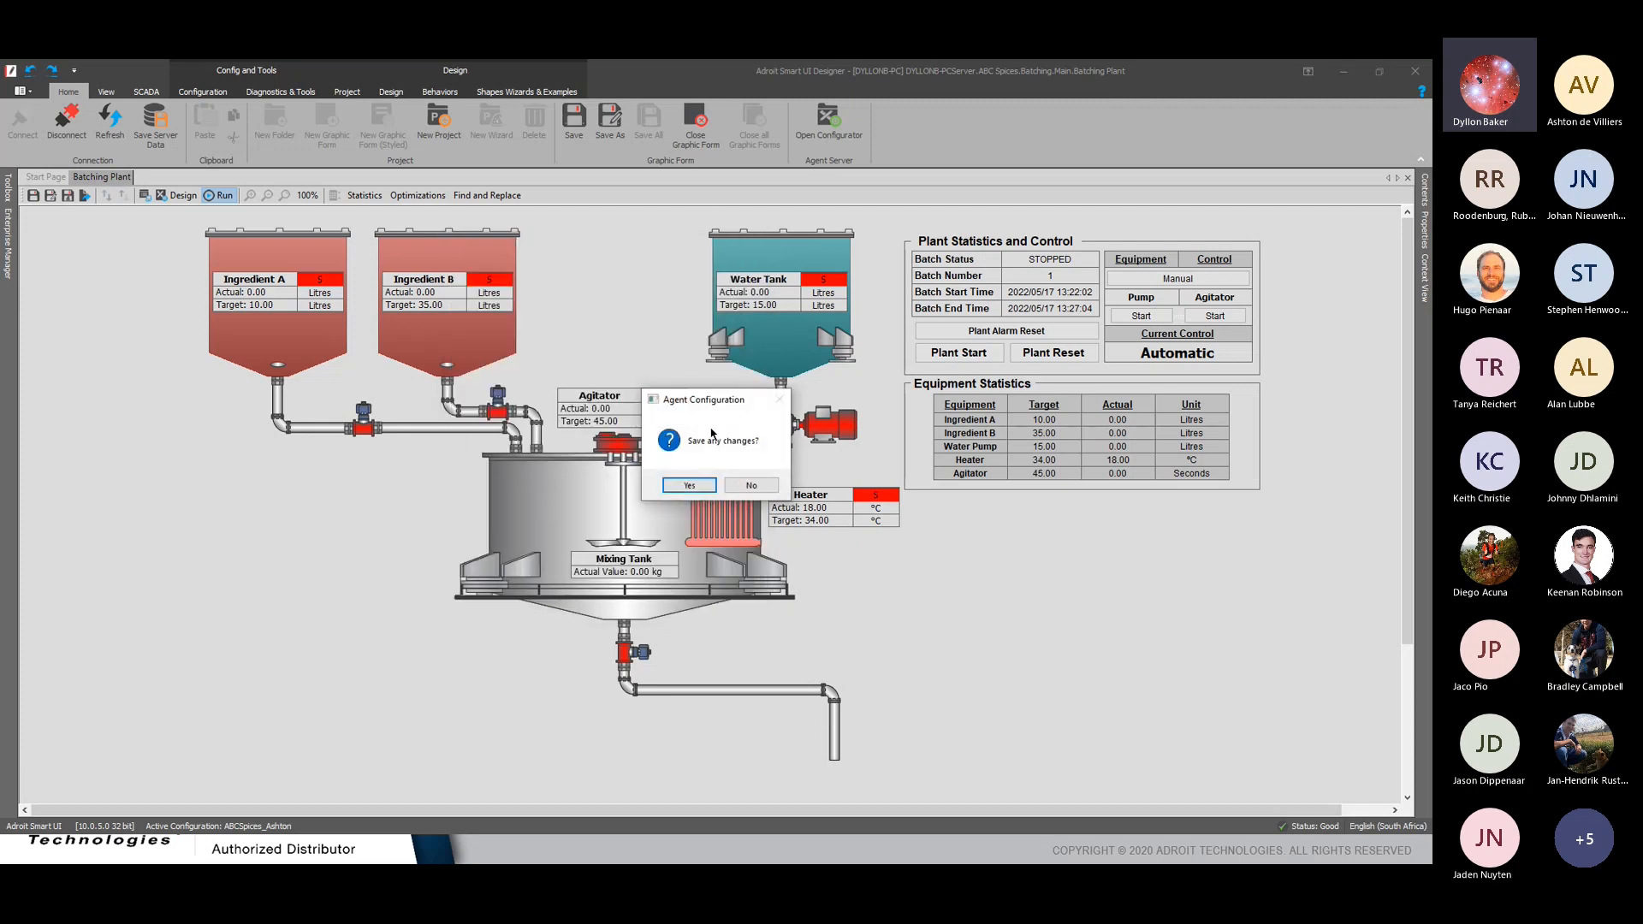
pyautogui.click(689, 501)
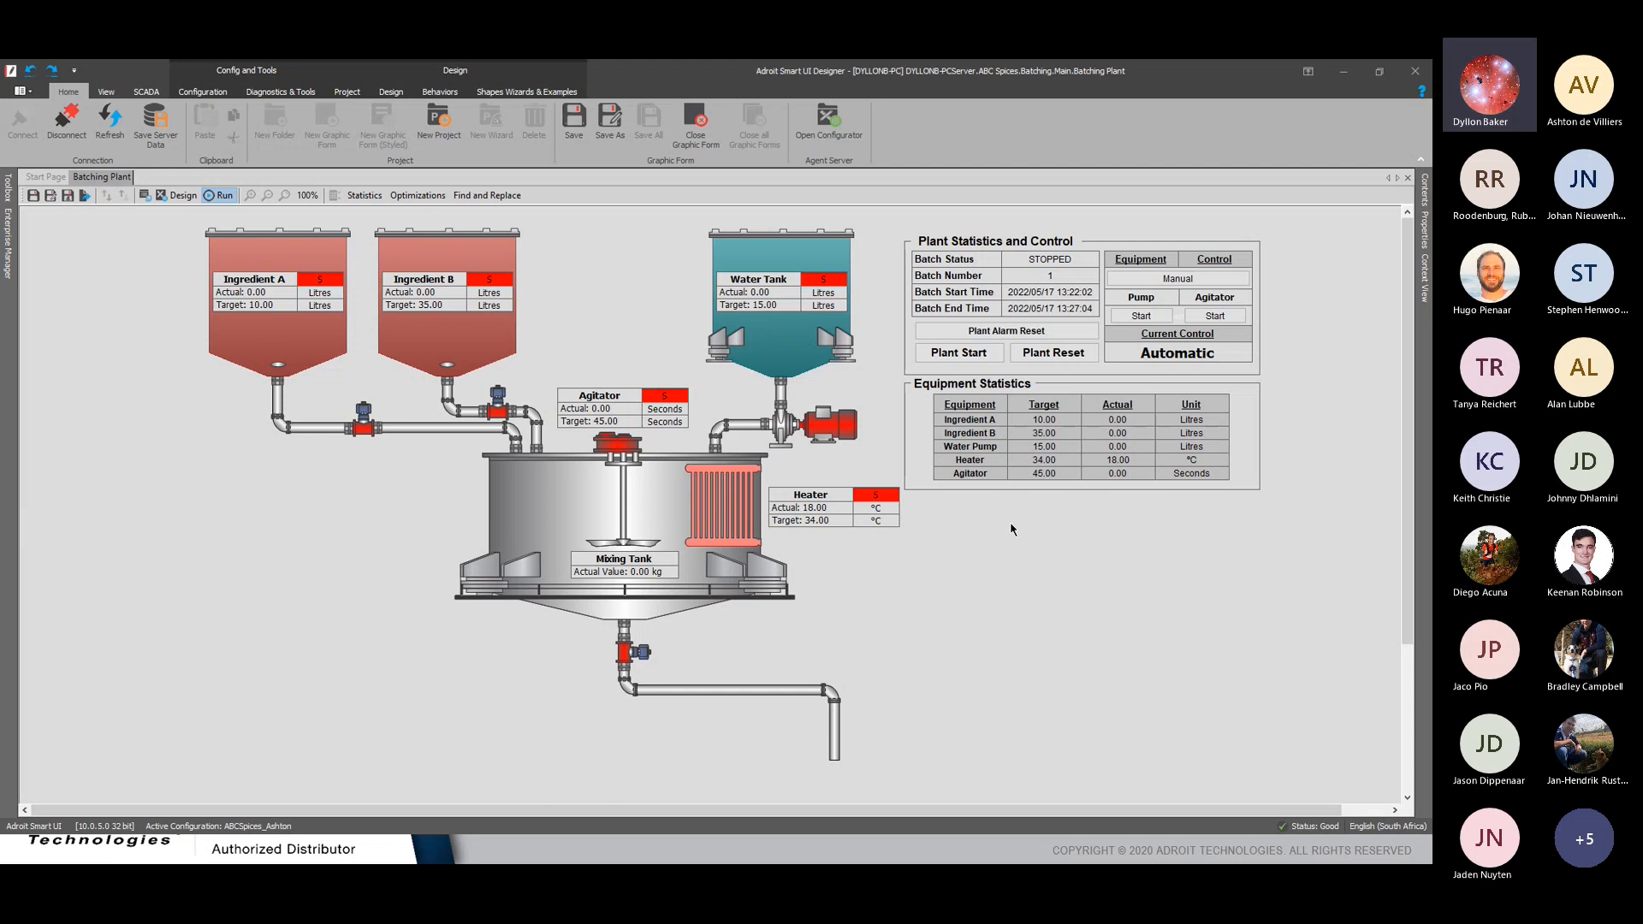
# Locate the INST_wzd_Equipment_Stats_OM_W_05_HET_01 instance and its TPL_wzd_Equipment_Stats_OM_W_05 template in the project tree, and minimize the designer
pyautogui.click(15, 244)
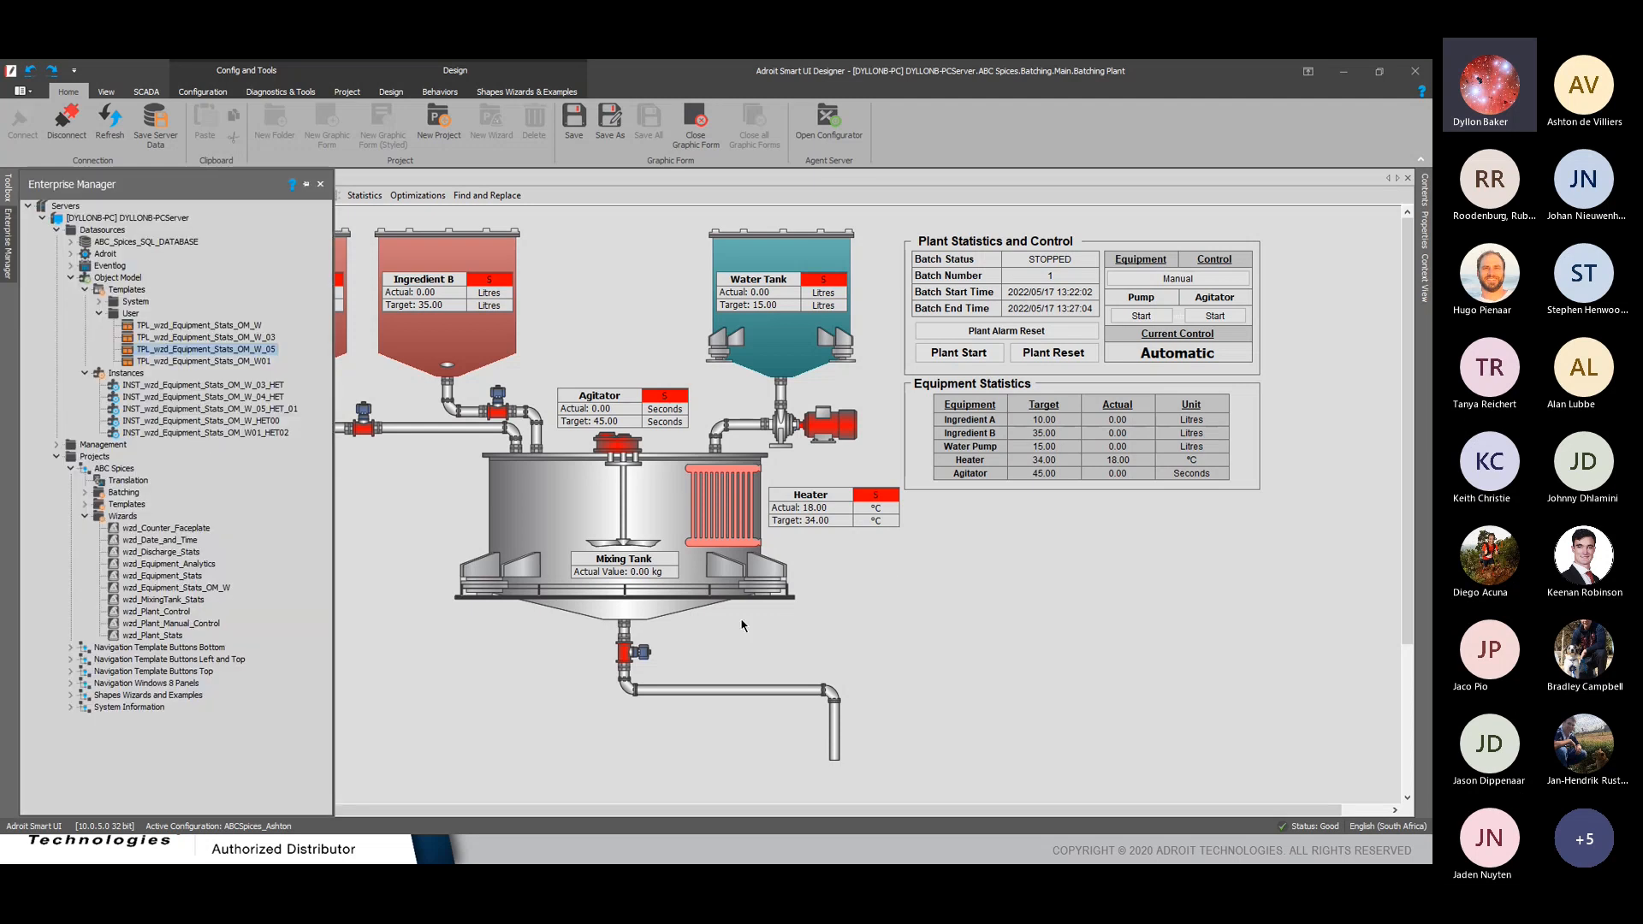
pyautogui.click(240, 408)
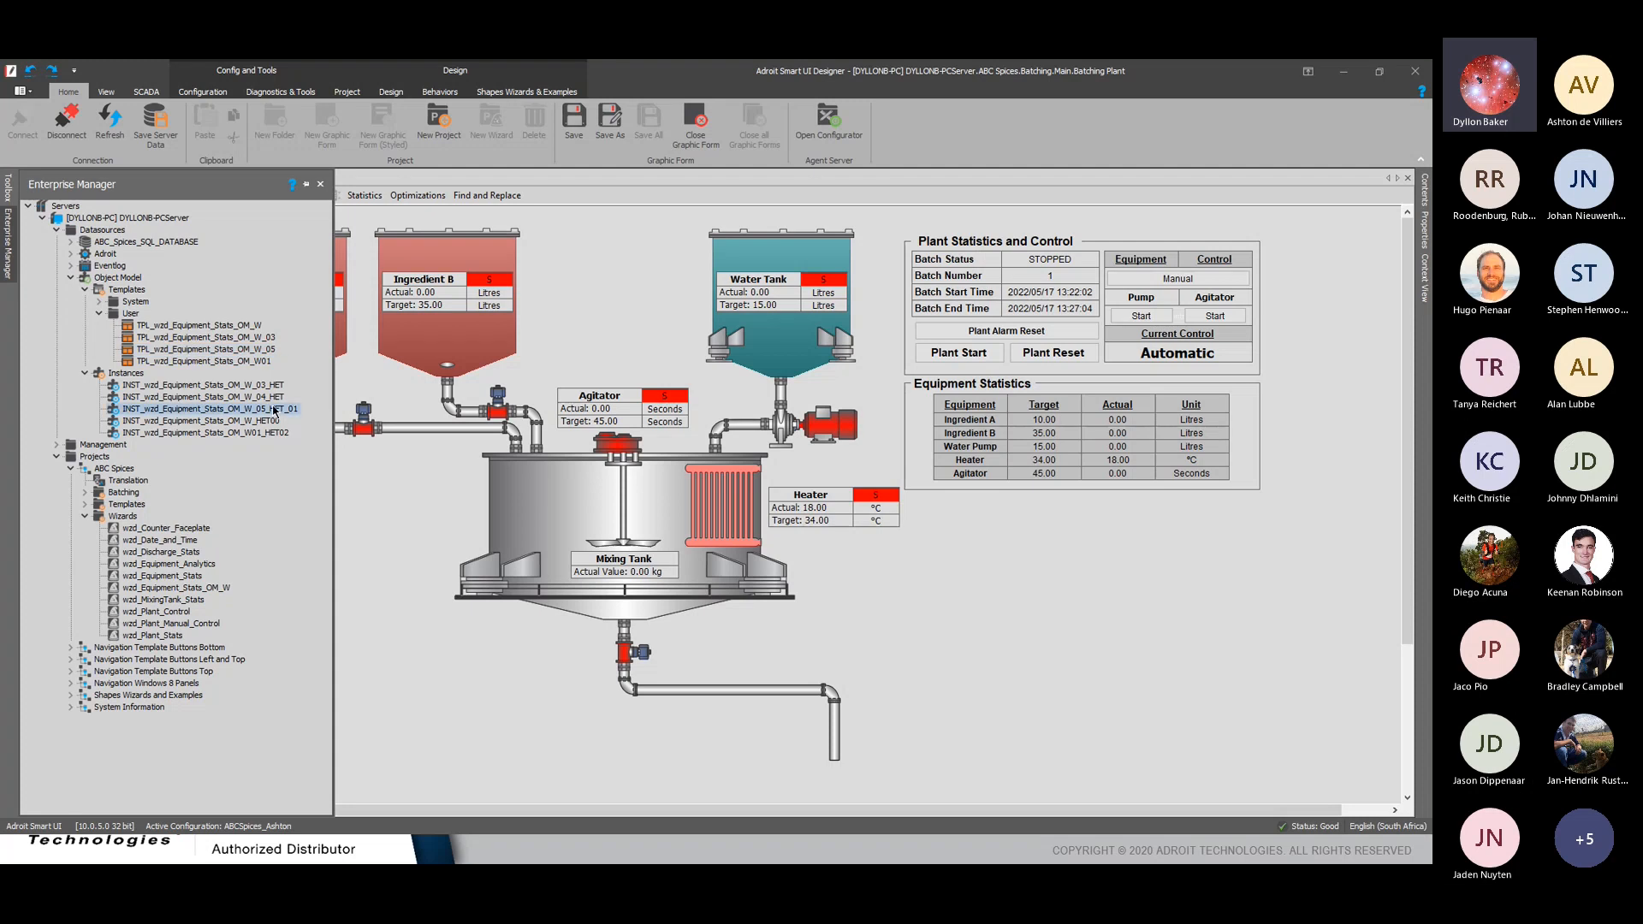
pyautogui.click(207, 352)
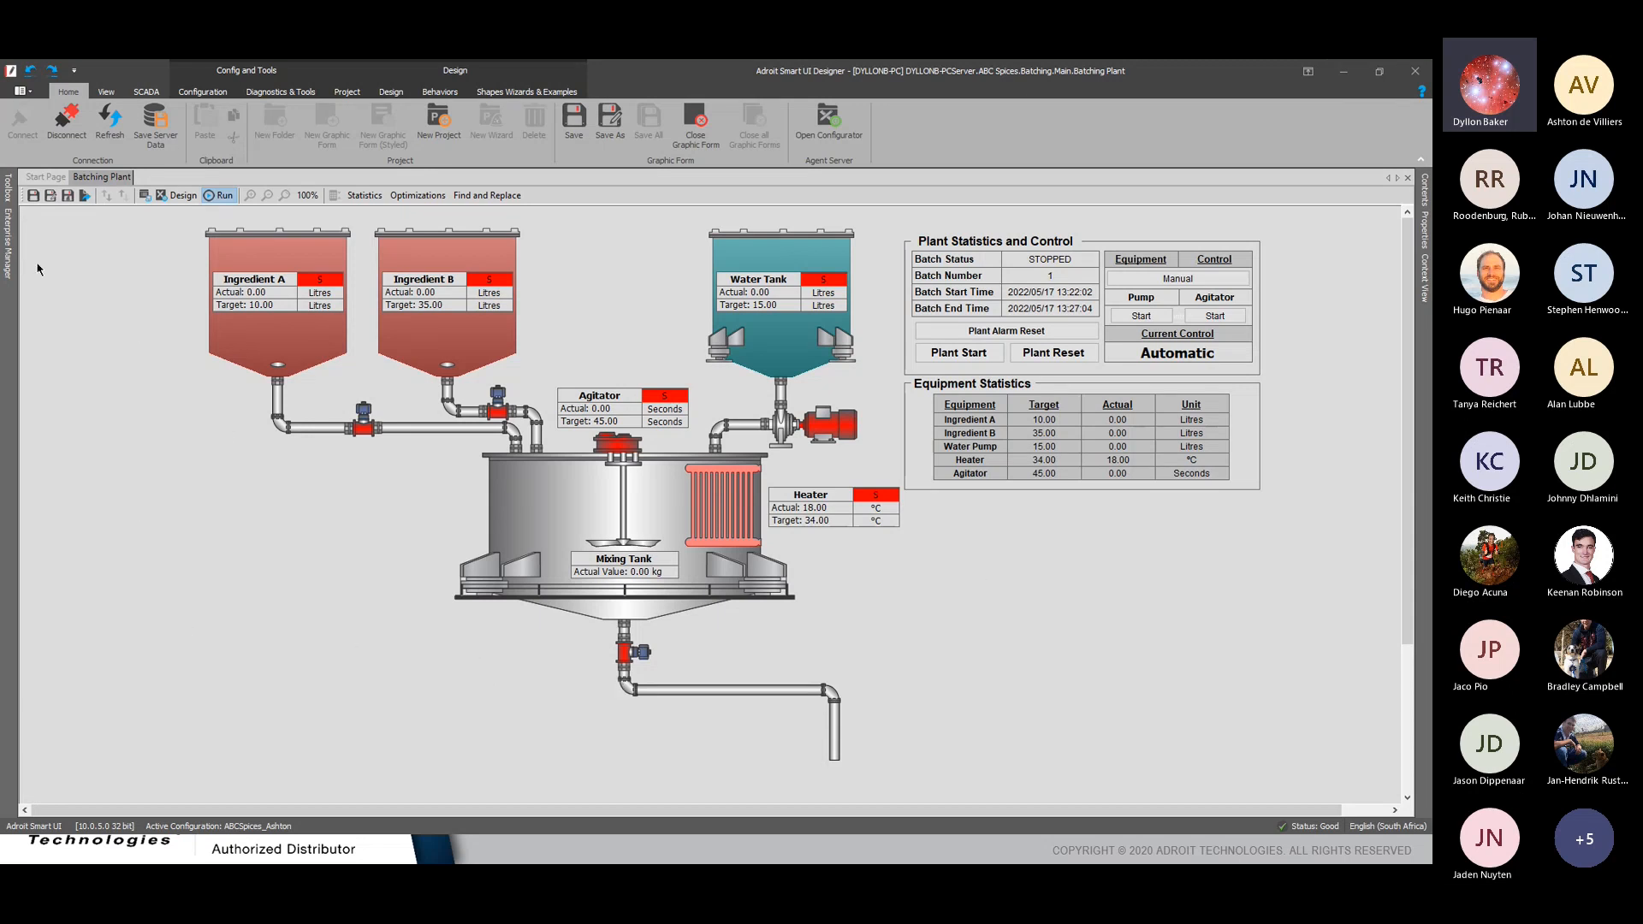
pyautogui.moveTo(7, 235)
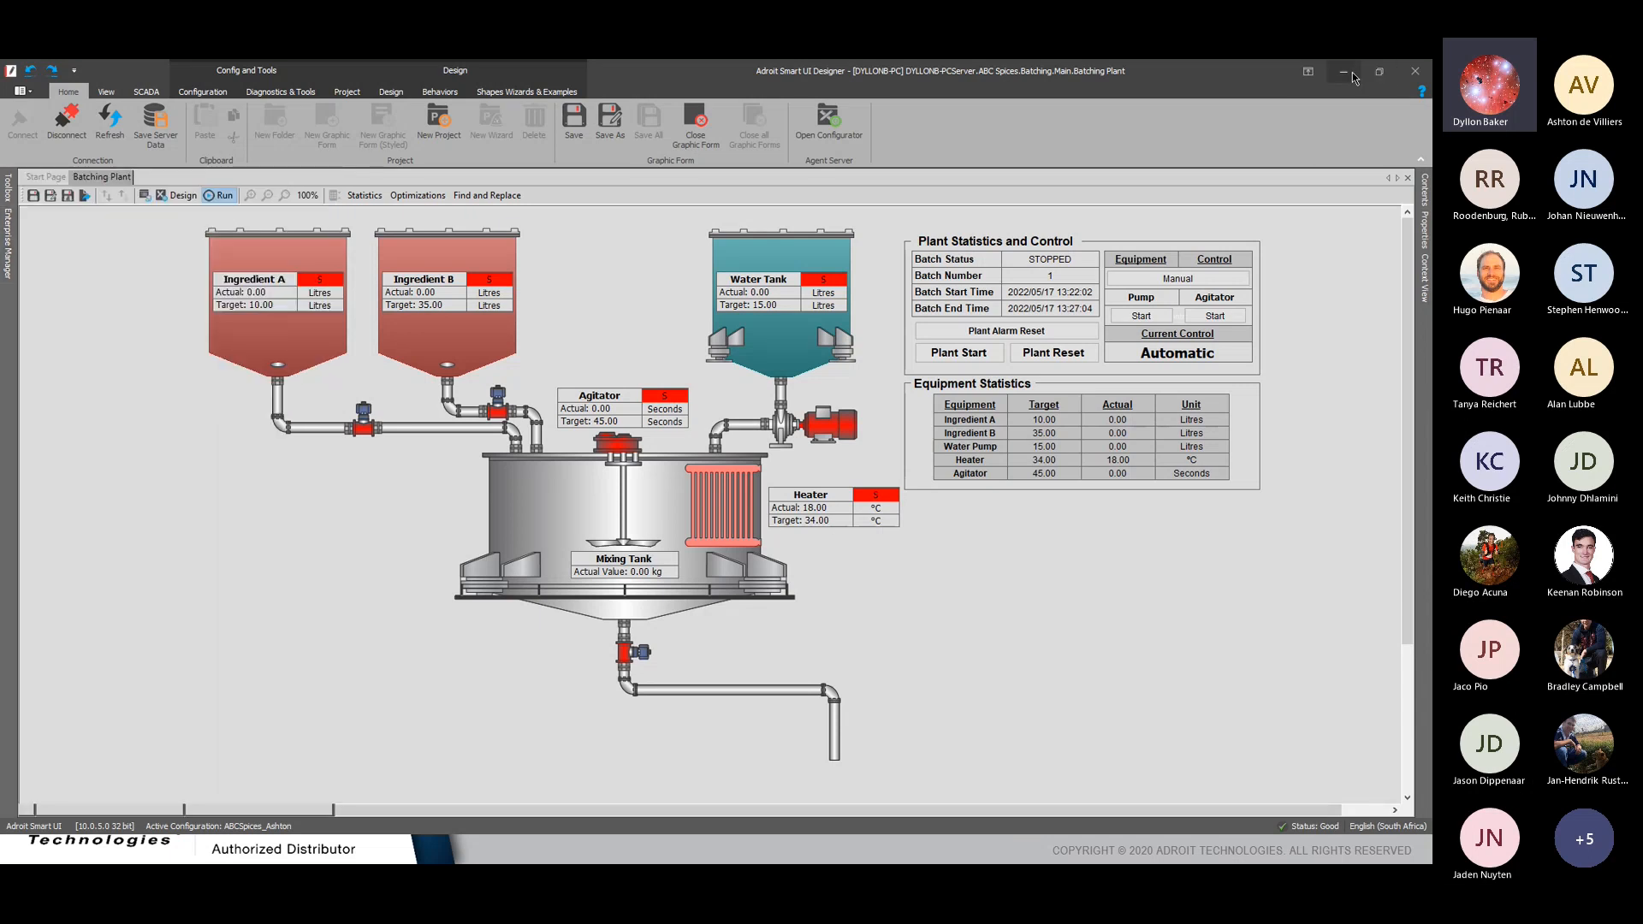
pyautogui.click(1352, 72)
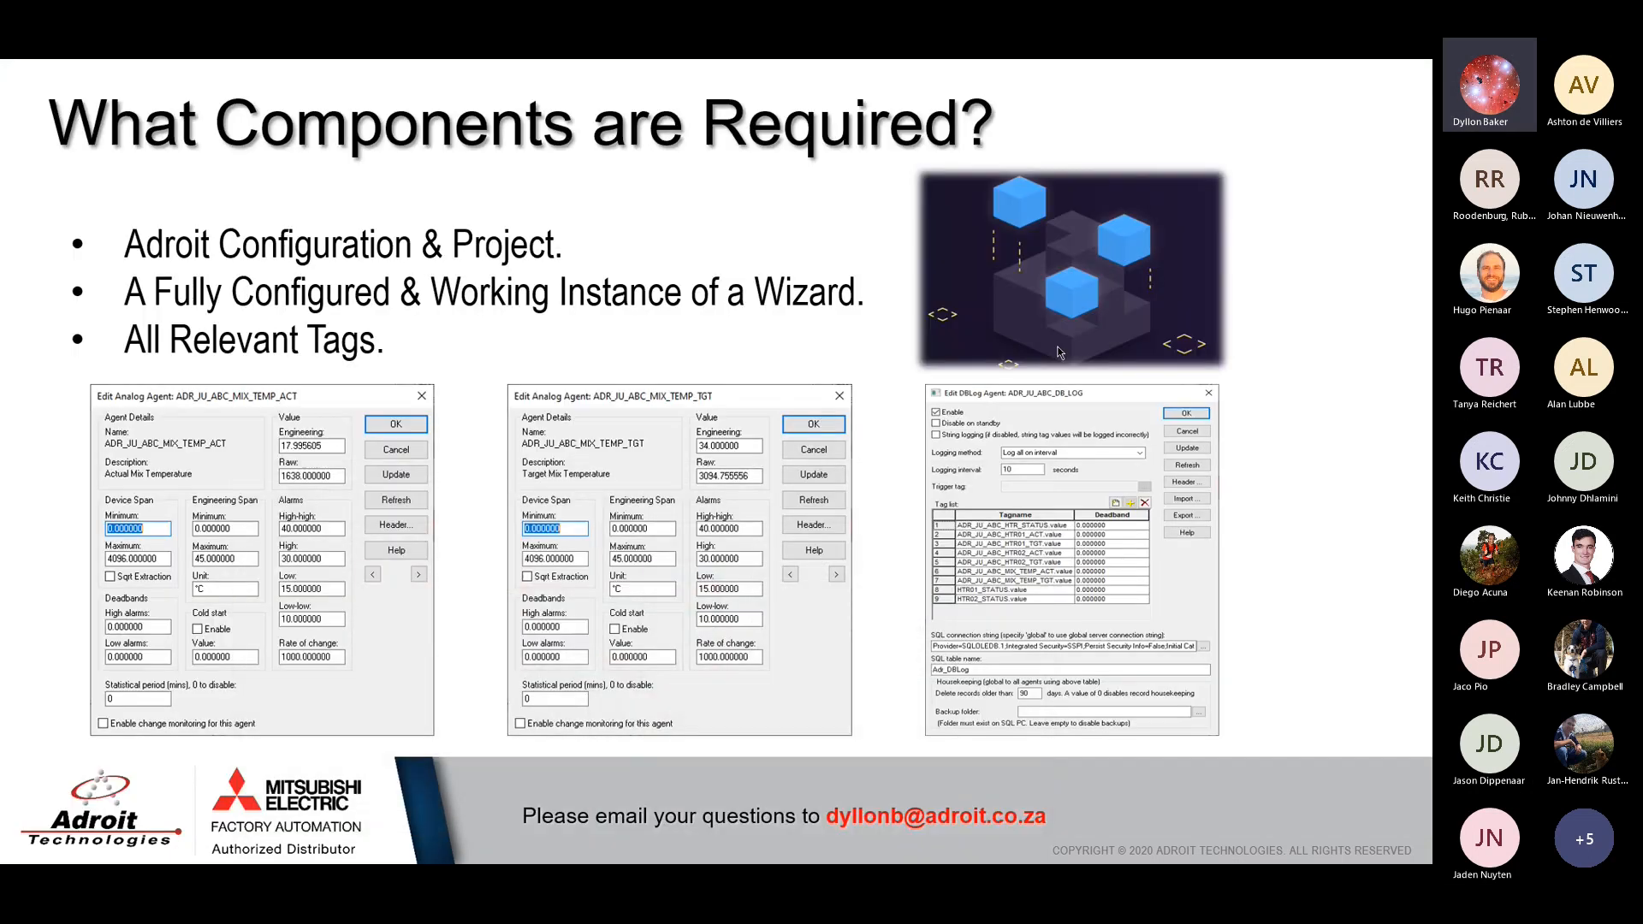
pyautogui.click(606, 360)
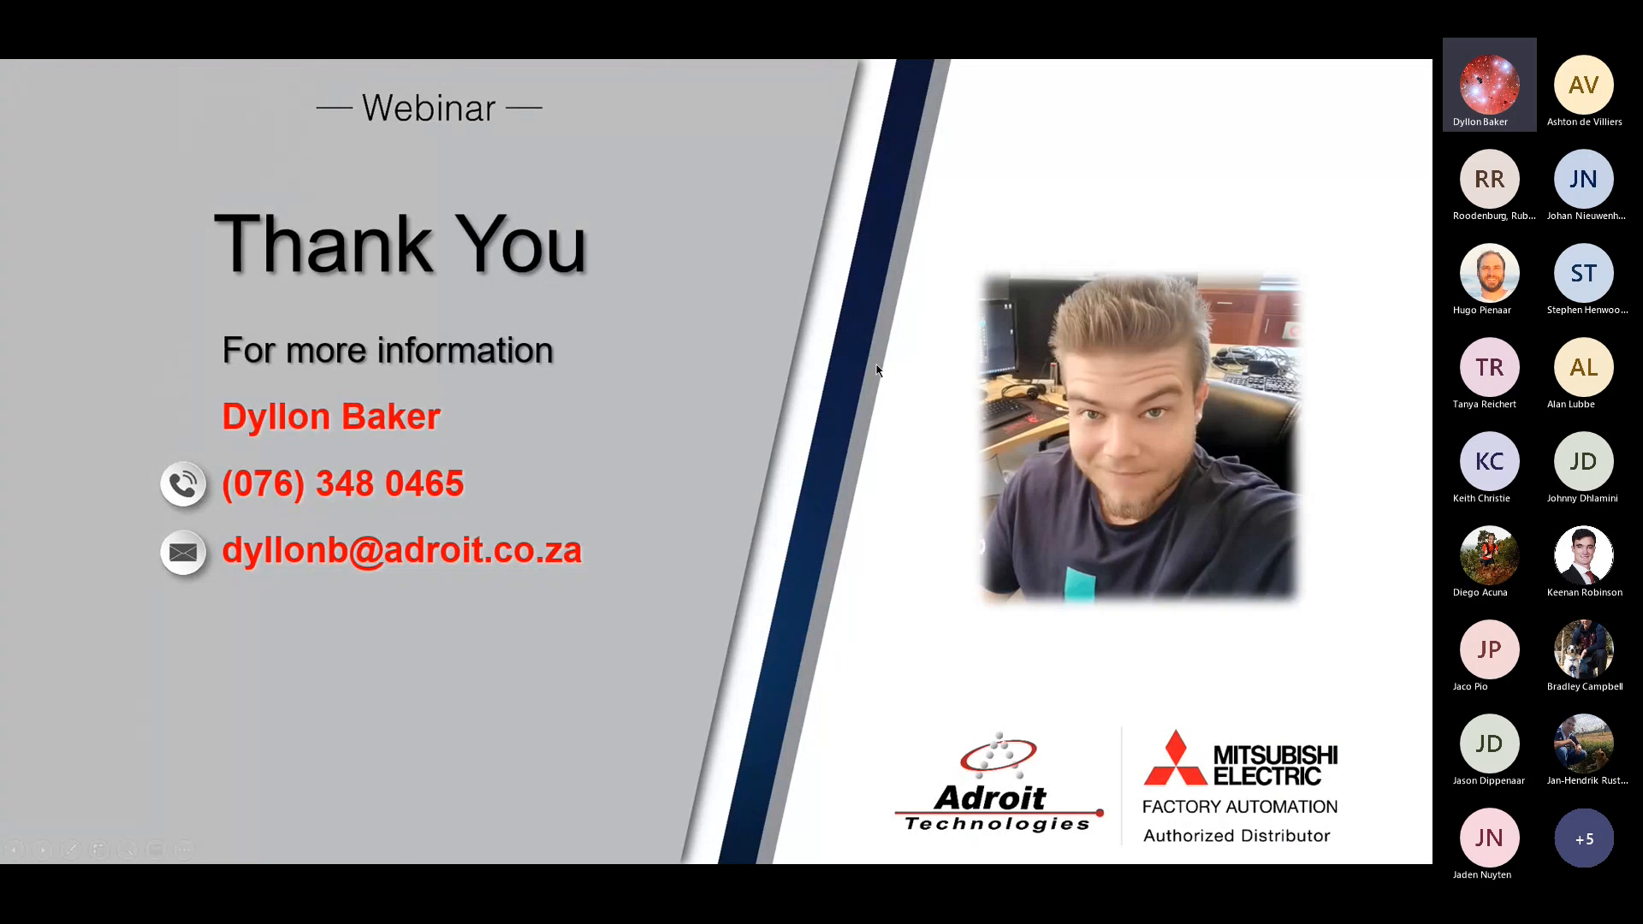